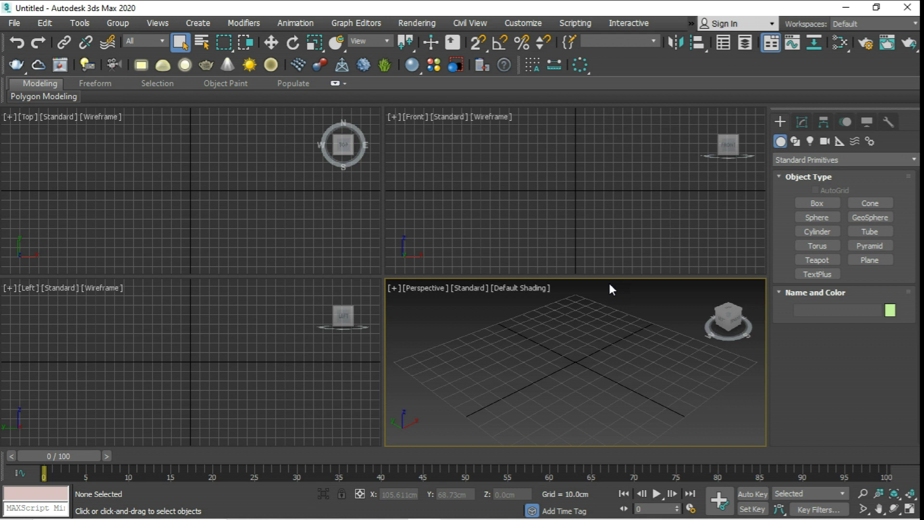
Create a Standard Primitives sphere at the centre of the grid in the Perspective viewport.
left_click(837, 203)
left_click(830, 215)
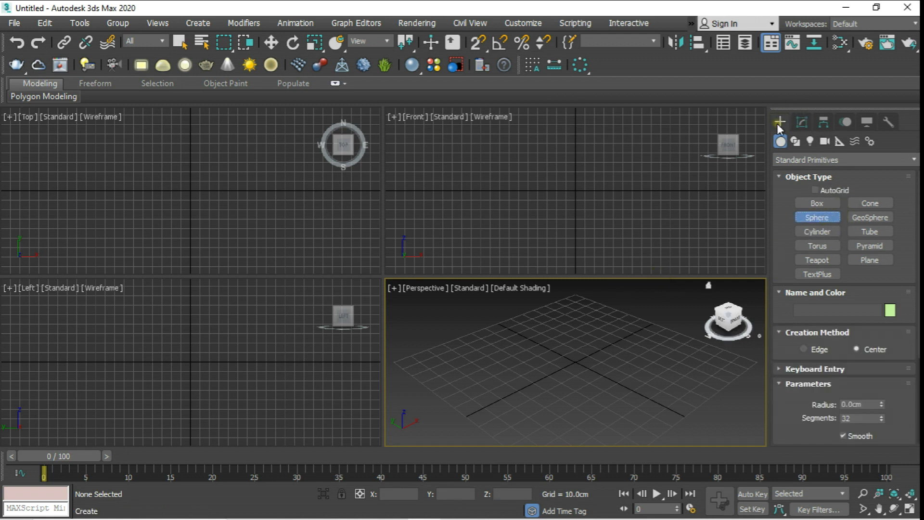
mouse_move(574, 365)
left_mouse_down()
mouse_move(587, 342)
mouse_move(571, 347)
left_mouse_up()
left_click(271, 43)
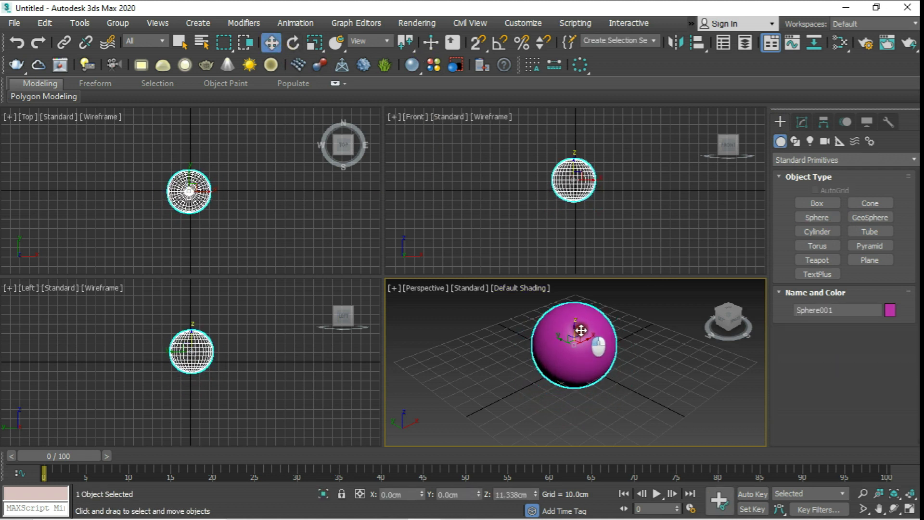
Maximize the Perspective viewport and recentre the sphere in it.
middle_click_drag(571, 346, 566, 350)
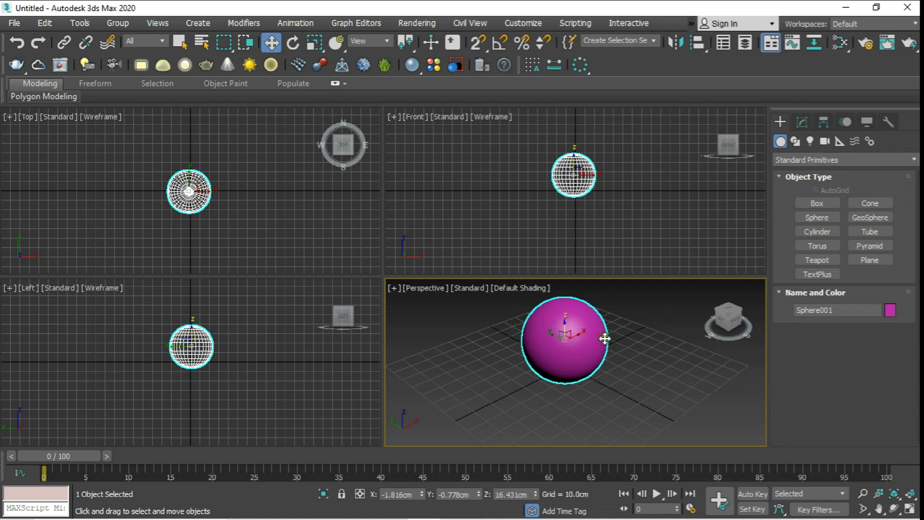
left_click(910, 509)
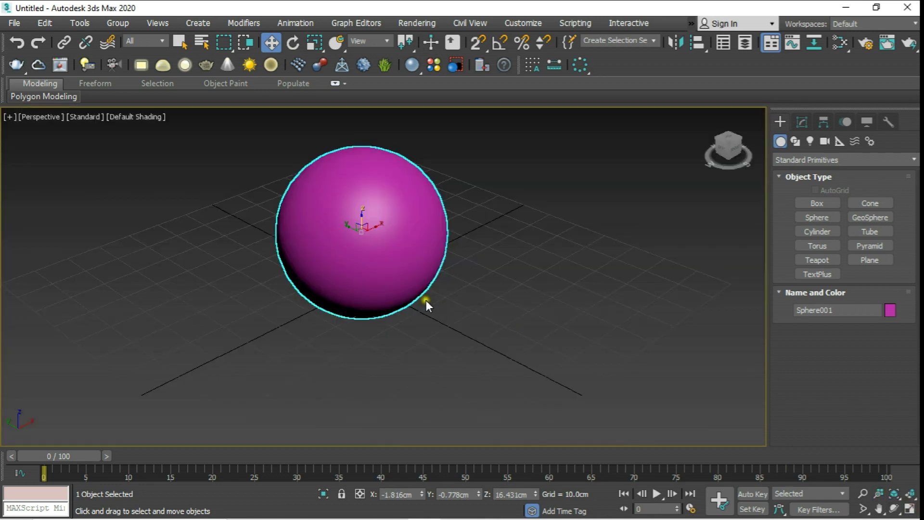
middle_click_drag(427, 303, 466, 339)
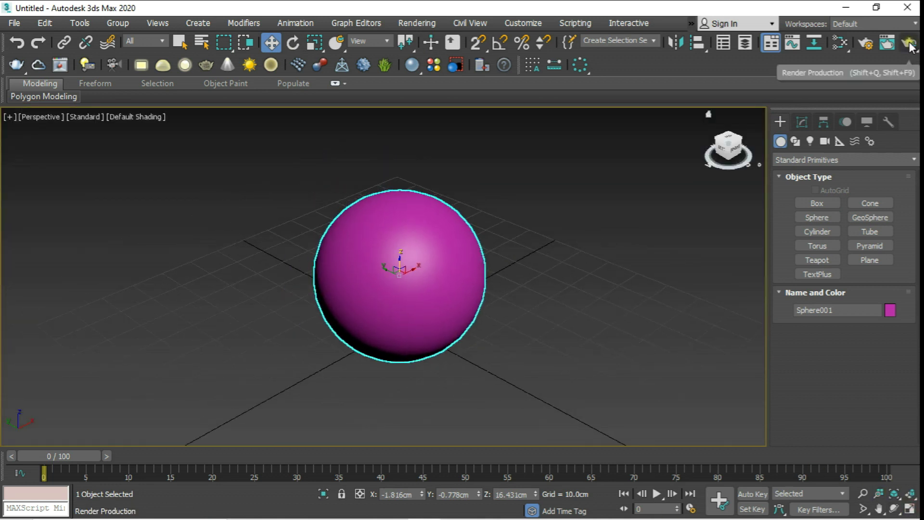
left_click(910, 46)
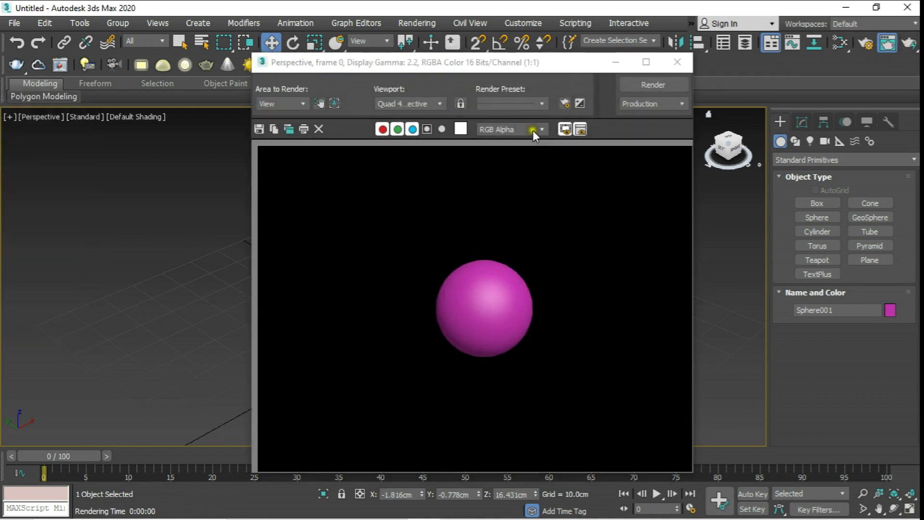
left_click(655, 84)
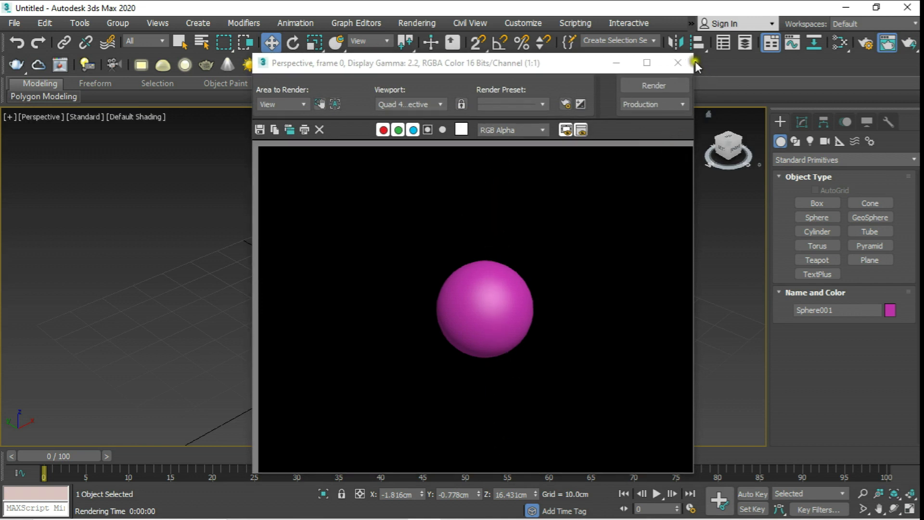
left_click(680, 63)
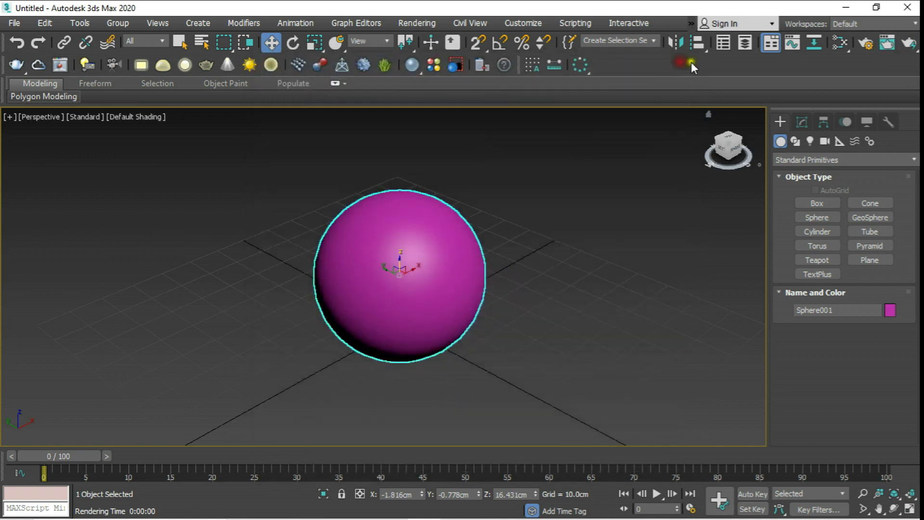
Set ART Renderer as the production renderer and run a test render of the sphere.
left_click(863, 42)
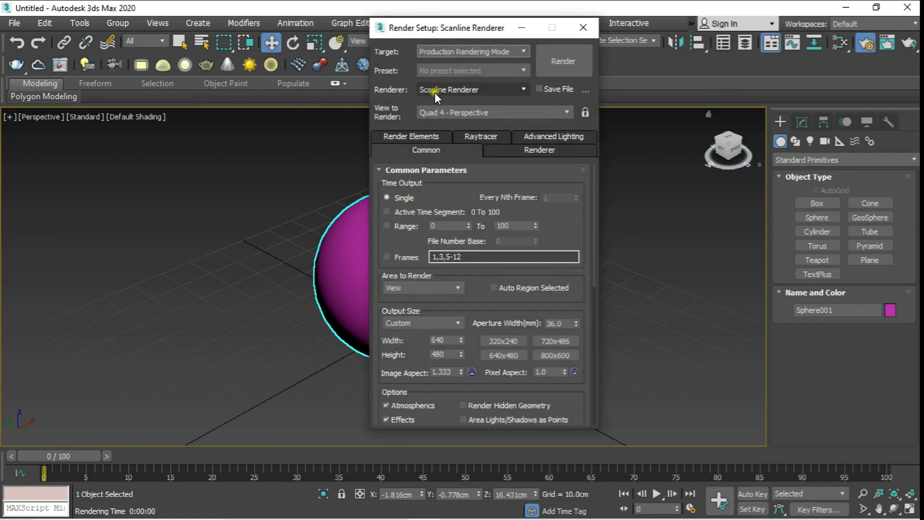
left_click(471, 89)
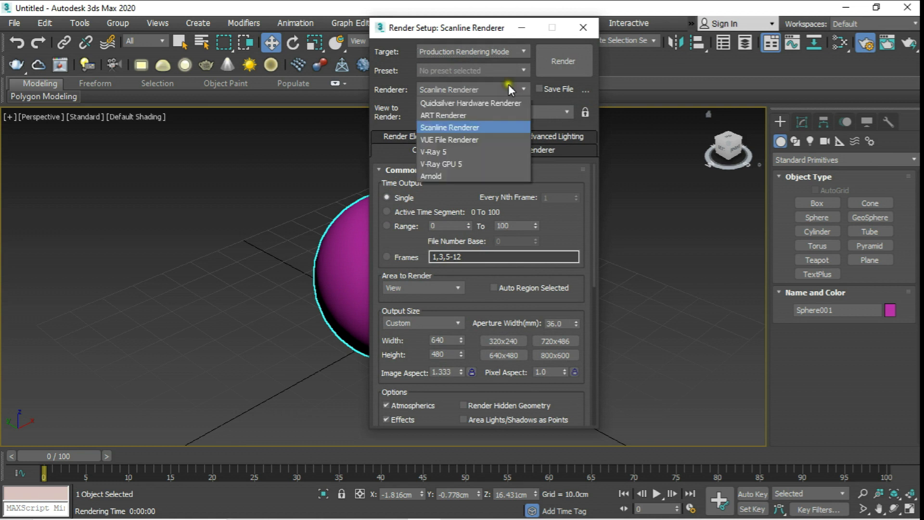
left_click(449, 118)
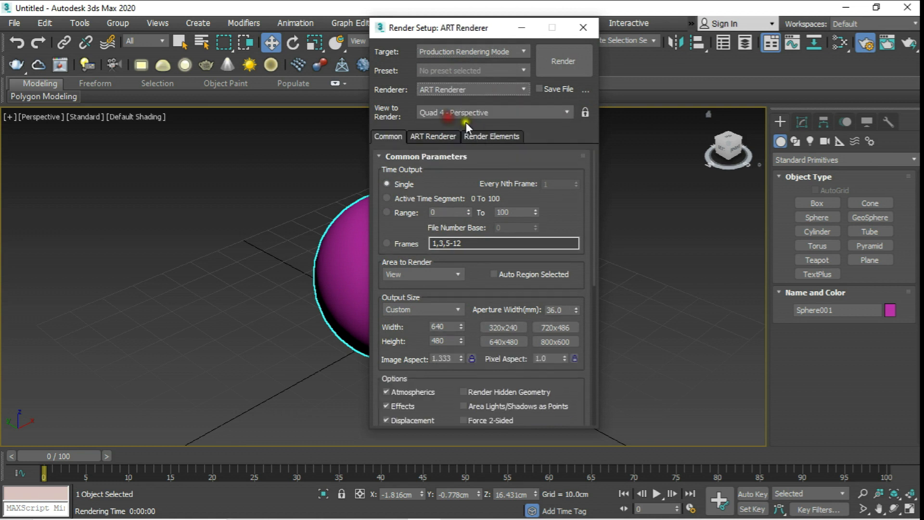
left_click(571, 62)
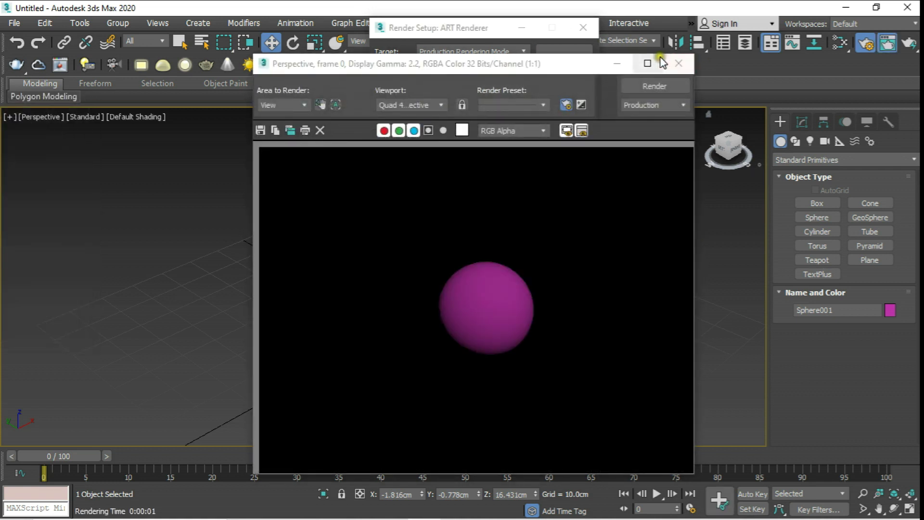
left_click(679, 63)
left_click(584, 24)
Browse the available renderers in Render Setup, keeping ART Renderer active.
left_click(865, 42)
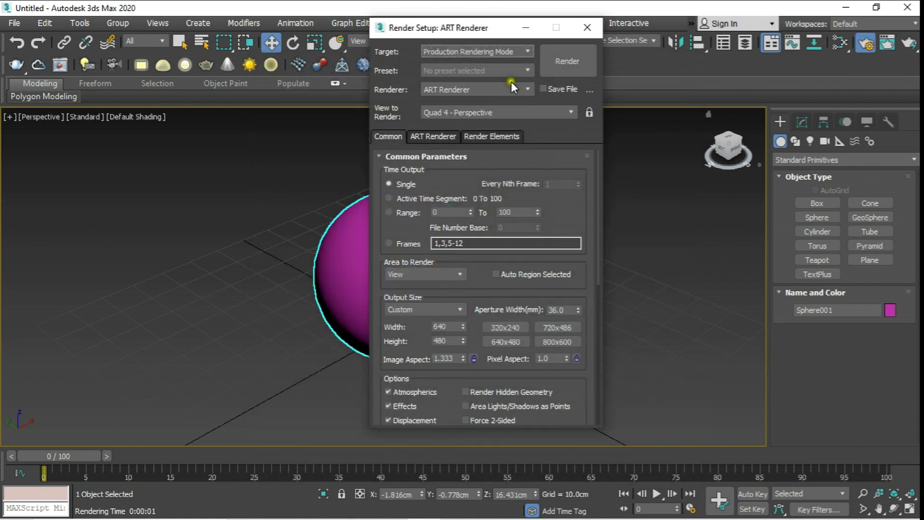
left_click(524, 89)
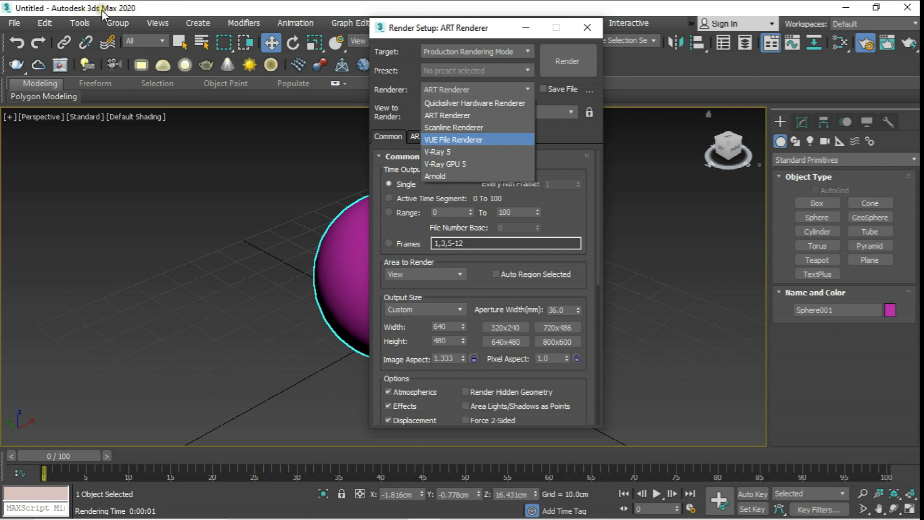
left_click(456, 170)
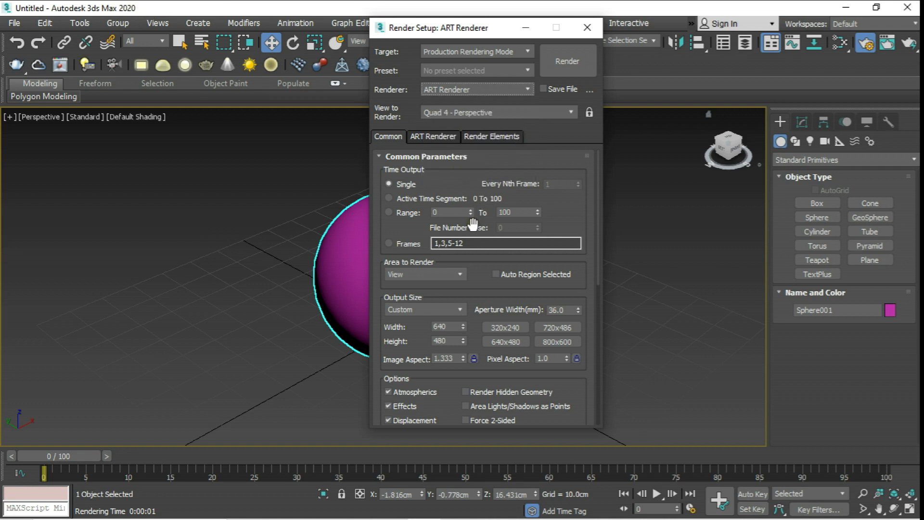
left_click(528, 89)
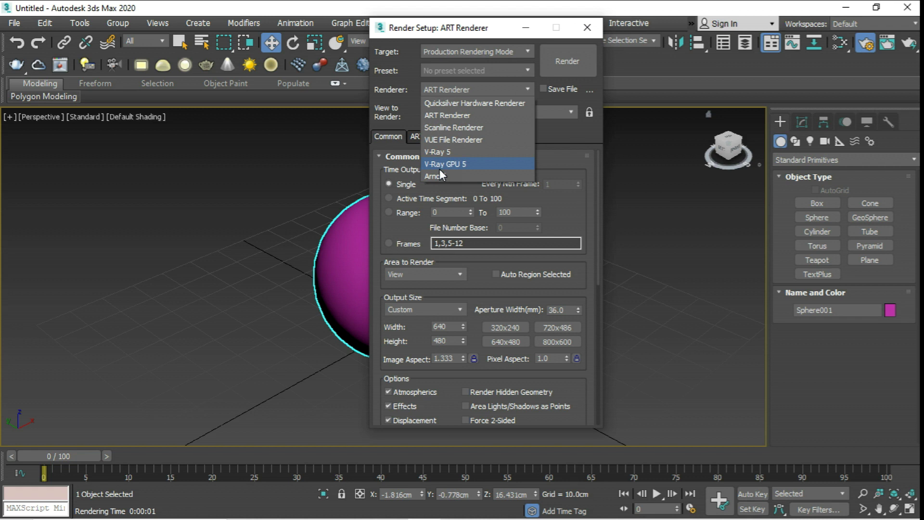
left_click(587, 30)
left_click(586, 30)
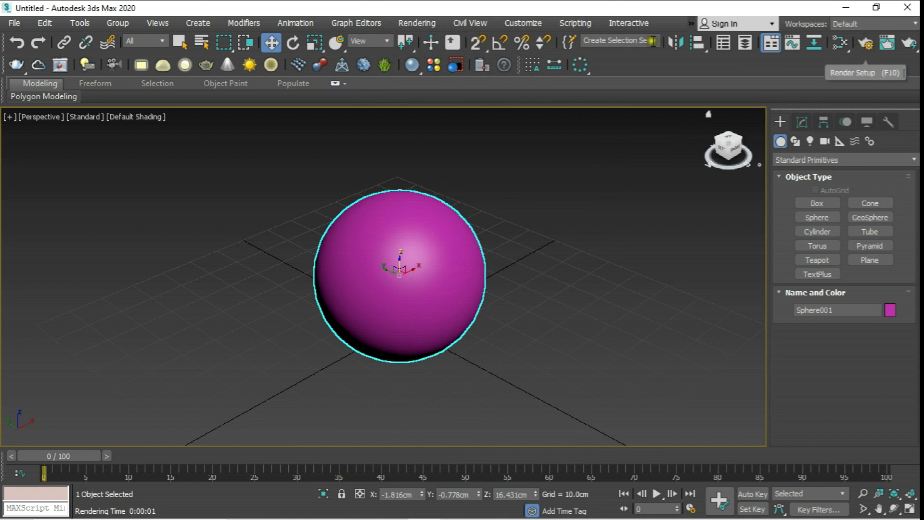
Switch the production renderer to V-Ray 5 and run a test render, which comes out black.
left_click(869, 44)
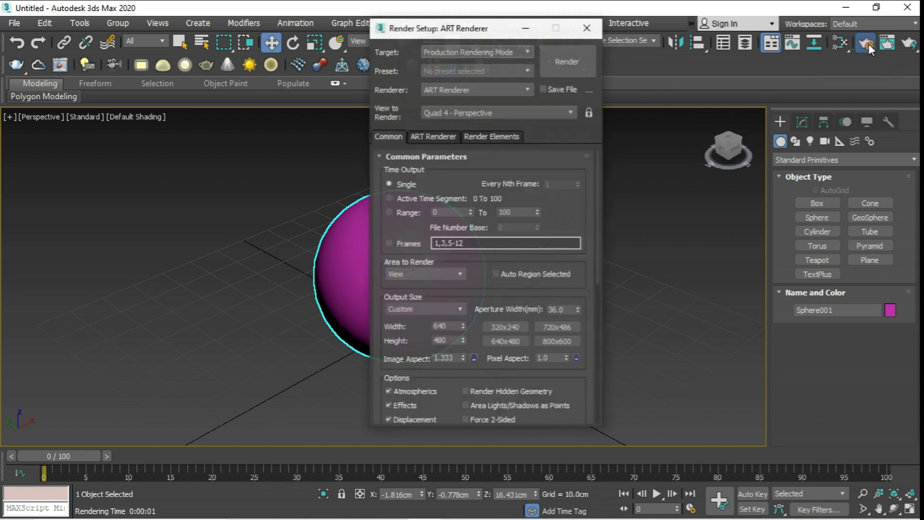
left_click(506, 91)
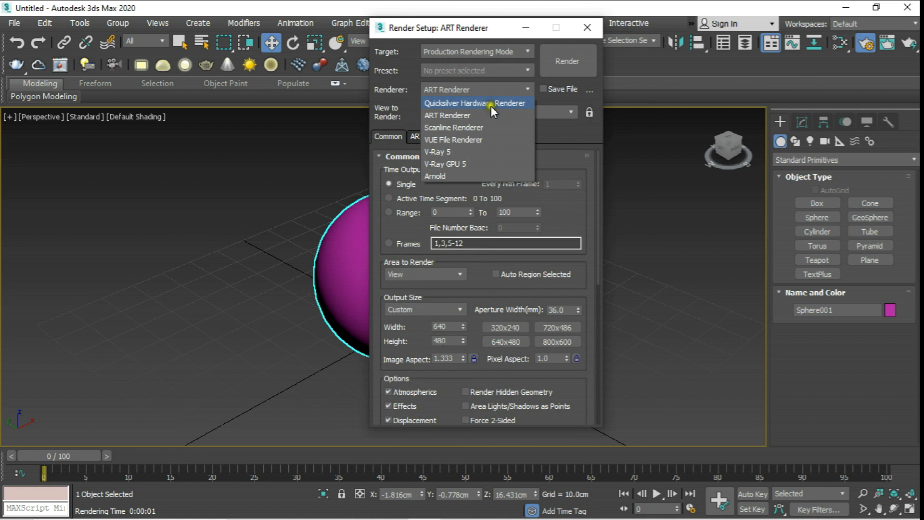
left_click(452, 151)
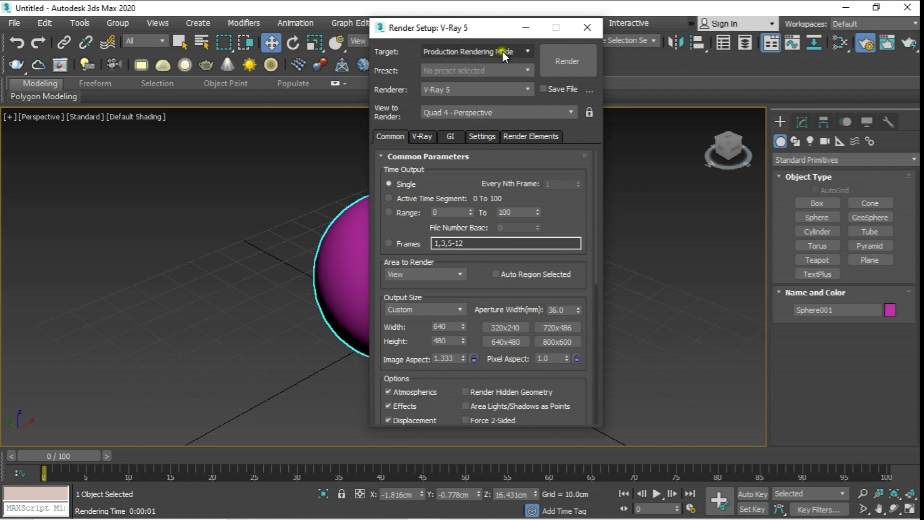
left_click(567, 64)
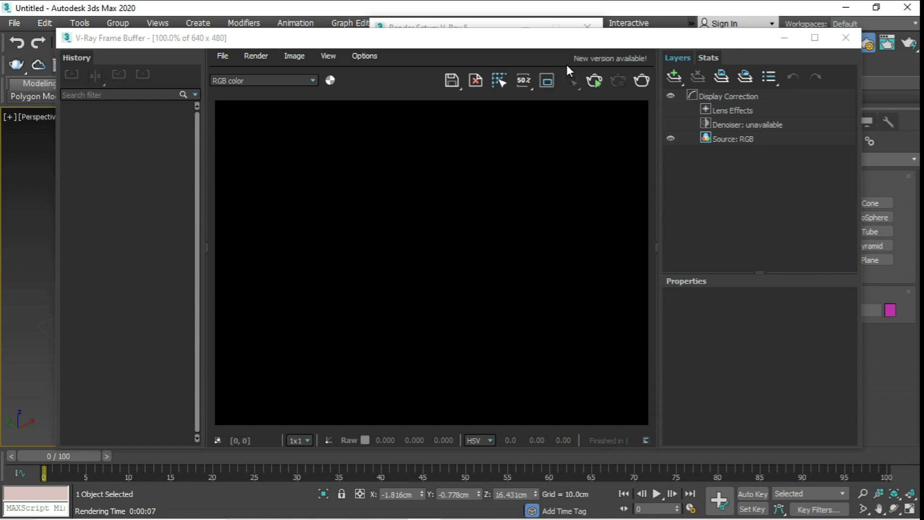
left_click(848, 38)
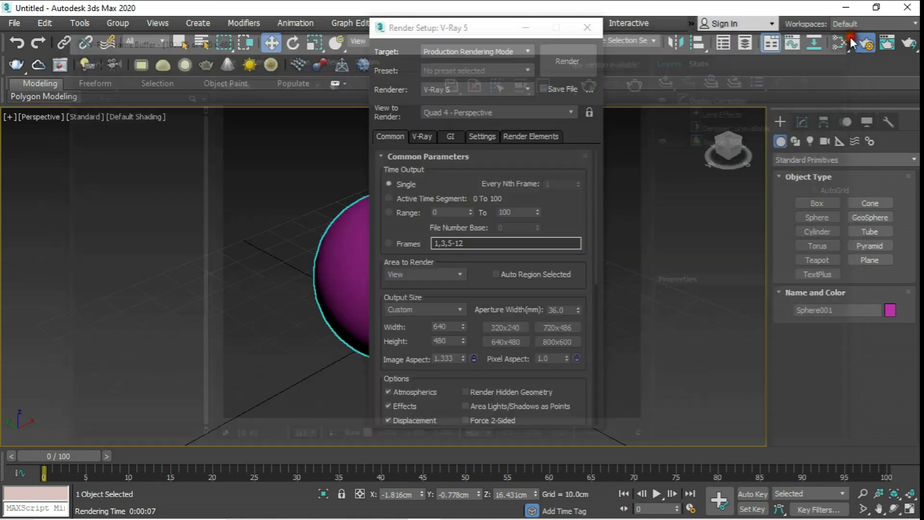
left_click(587, 28)
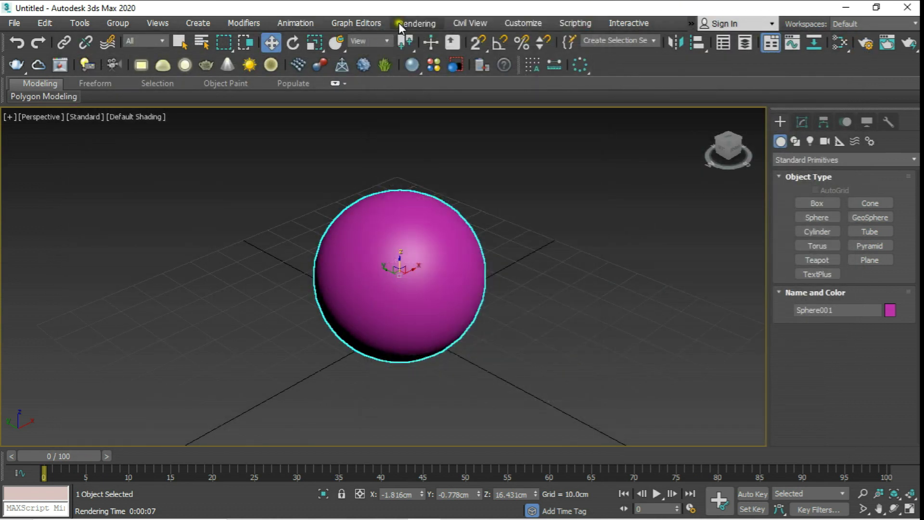
Set the environment background colour to white and render the scene to check it.
left_click(399, 25)
left_click(425, 198)
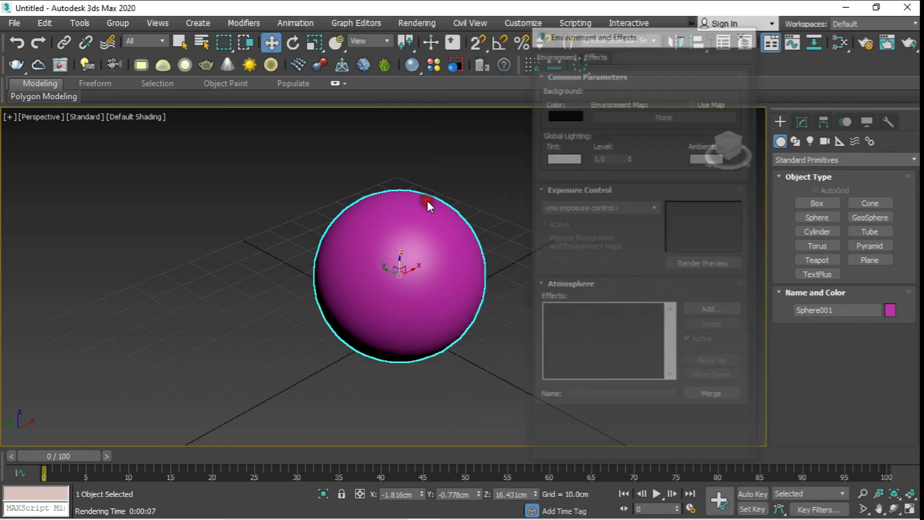
left_click(566, 116)
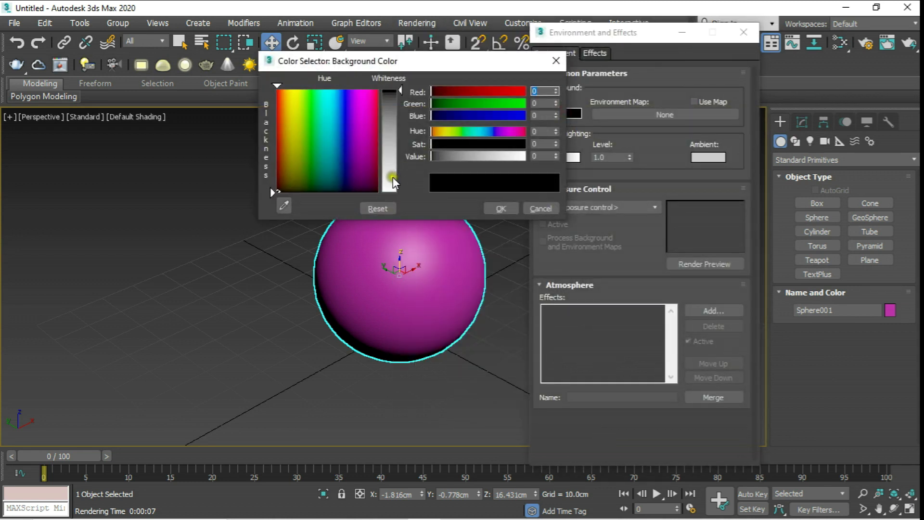
left_click(393, 182)
left_click(501, 208)
left_click(909, 43)
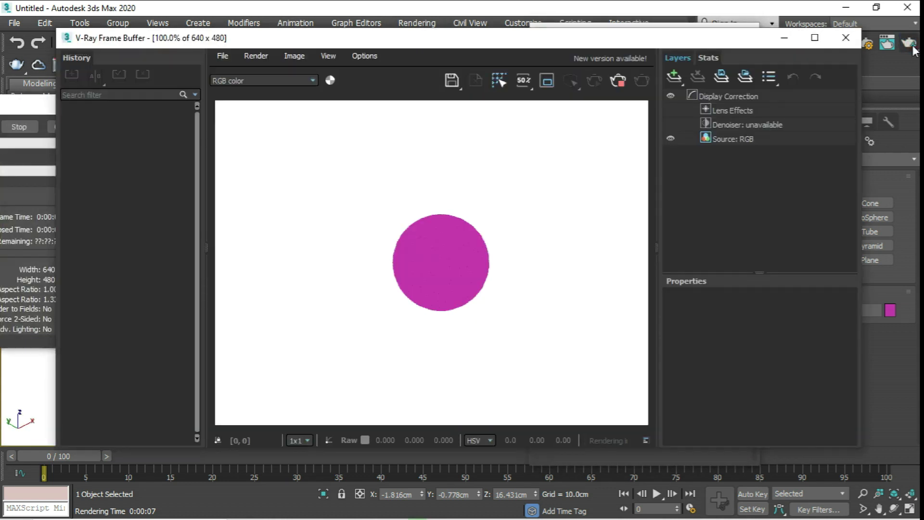
left_click(846, 38)
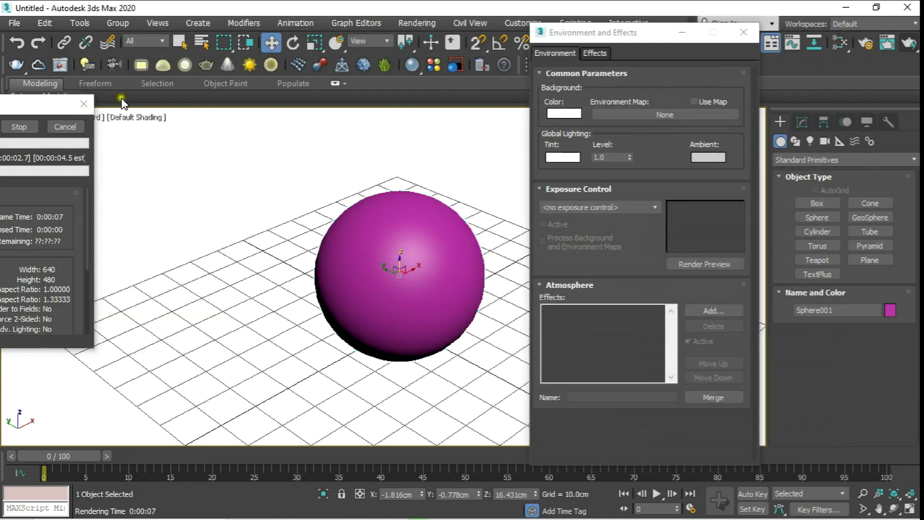
left_click_drag(52, 103, 366, 87)
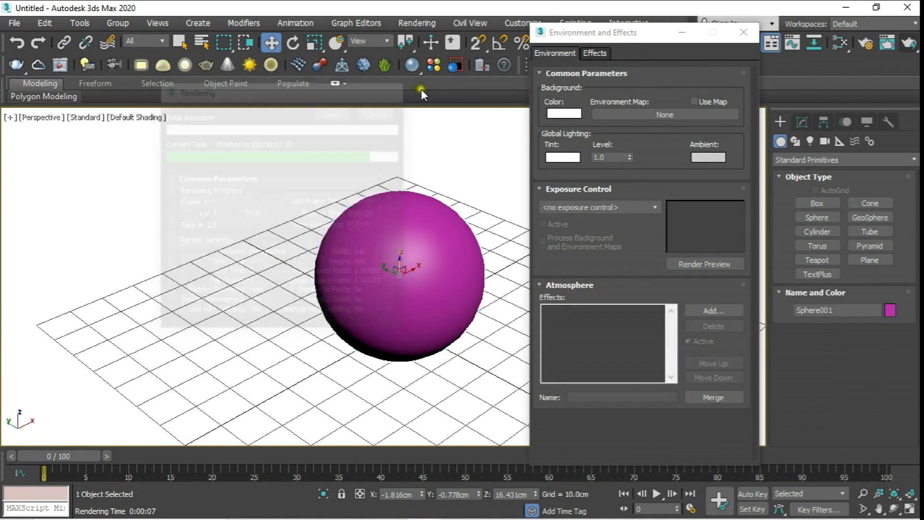
Change the background colour to a yellow-green and test-render again.
left_click(559, 116)
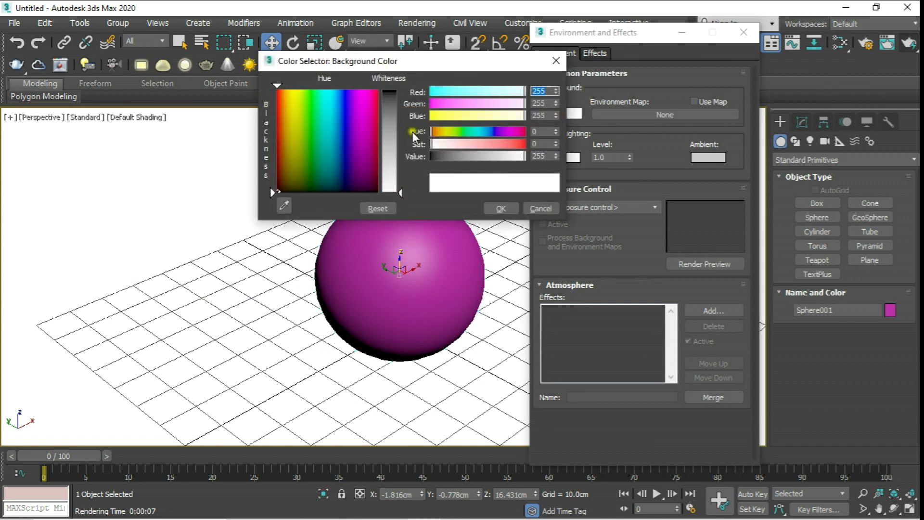
left_click(297, 138)
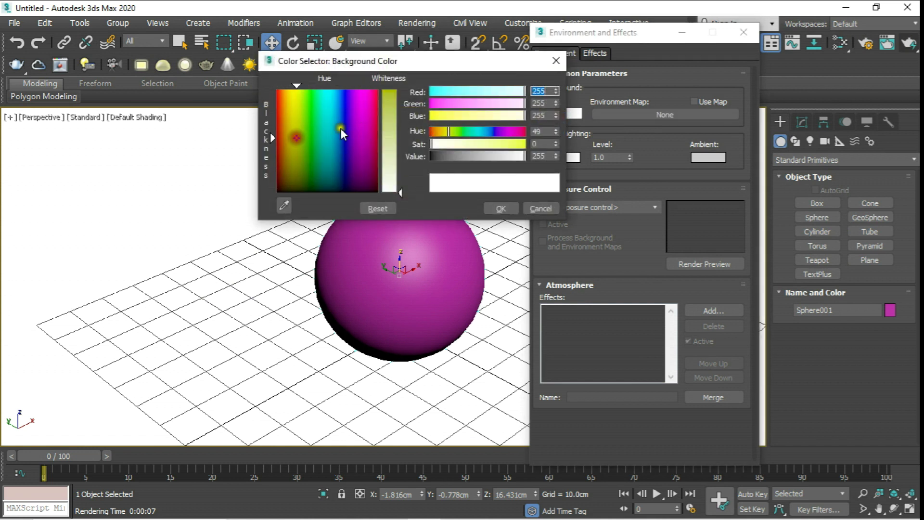
left_click_drag(392, 95, 398, 90)
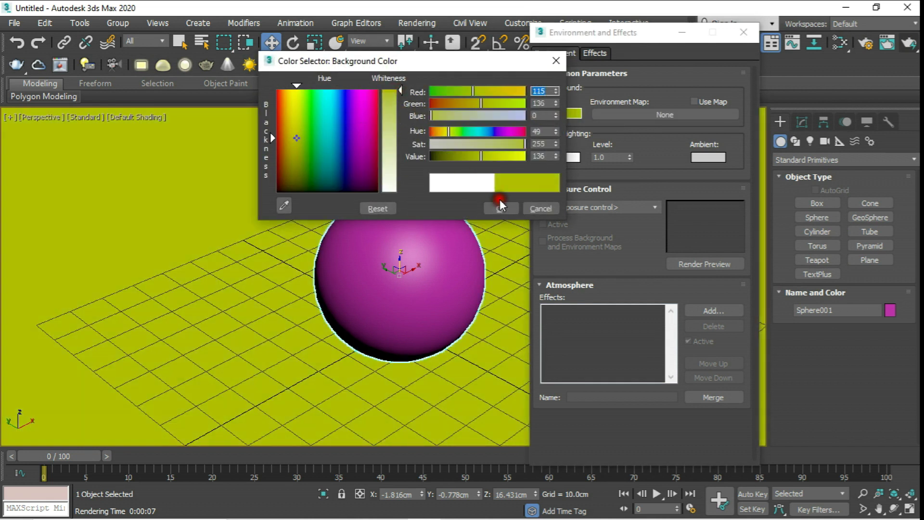
left_click(501, 205)
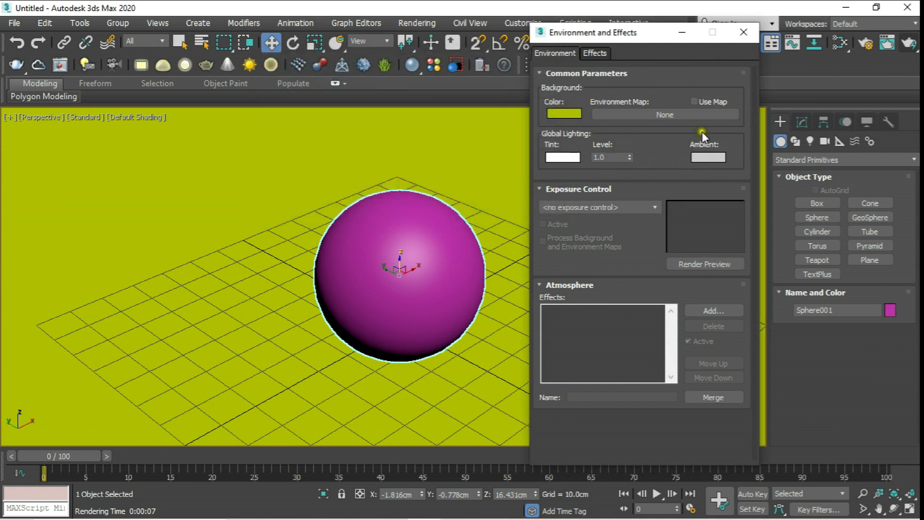
left_click(909, 44)
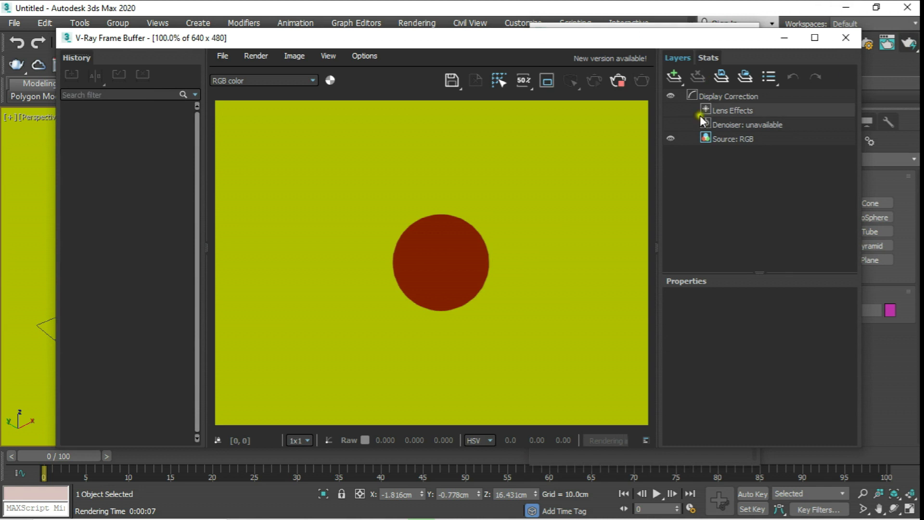
mouse_move(673, 44)
left_mouse_down()
mouse_move(642, 208)
mouse_move(695, 19)
left_mouse_up()
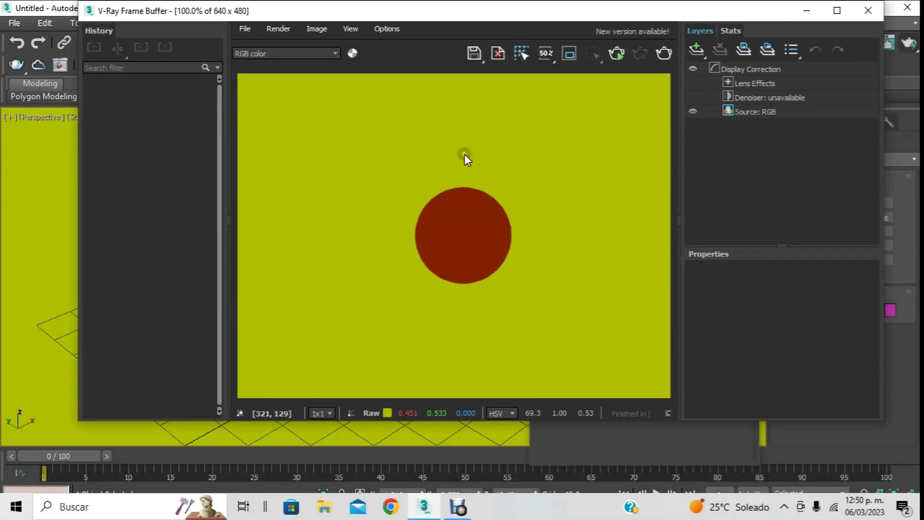
left_click(868, 10)
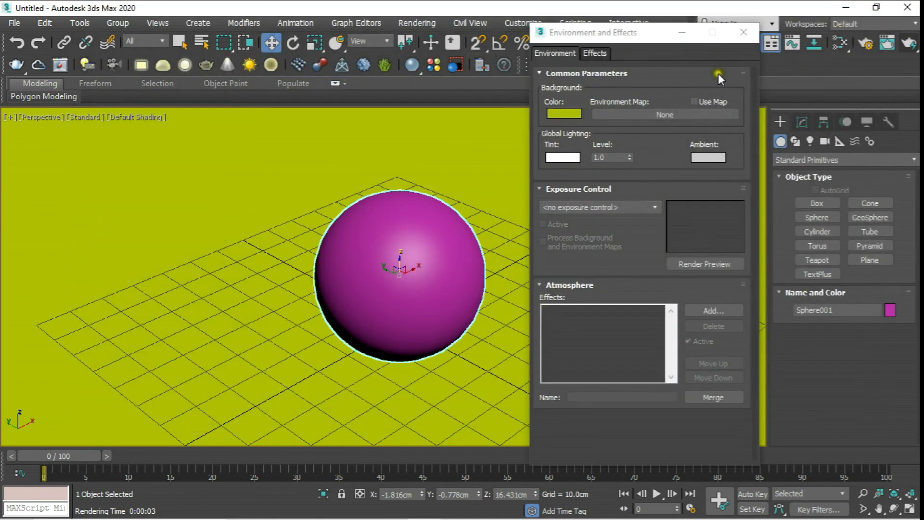
Return the background to white, render it, and close the Environment dialog.
left_click(568, 114)
left_click(388, 195)
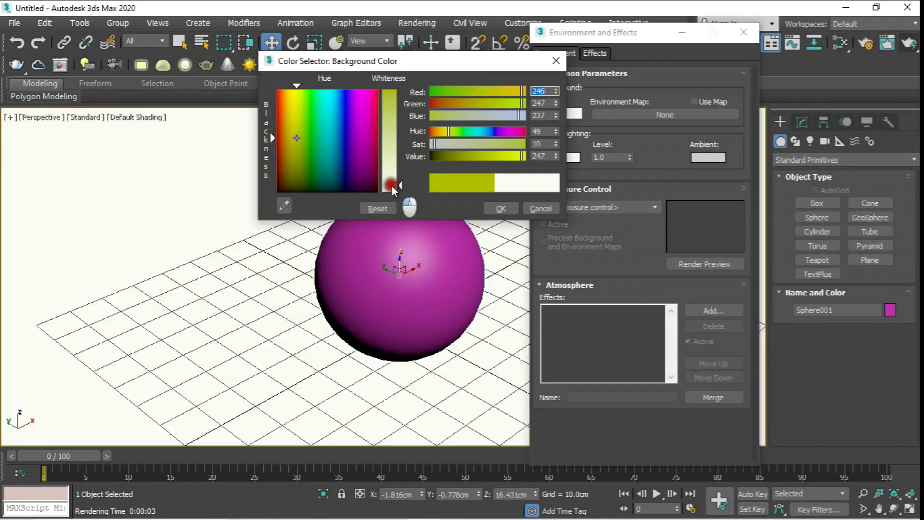
left_click(501, 208)
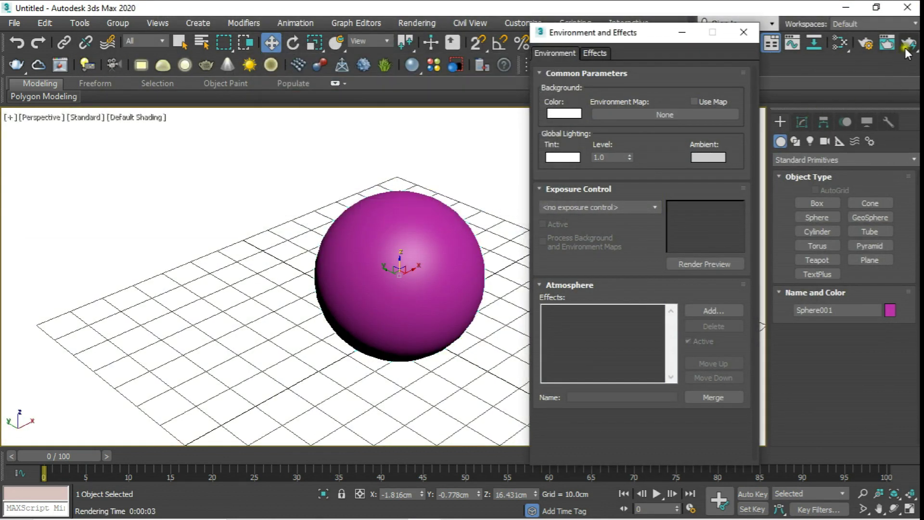
left_click(908, 44)
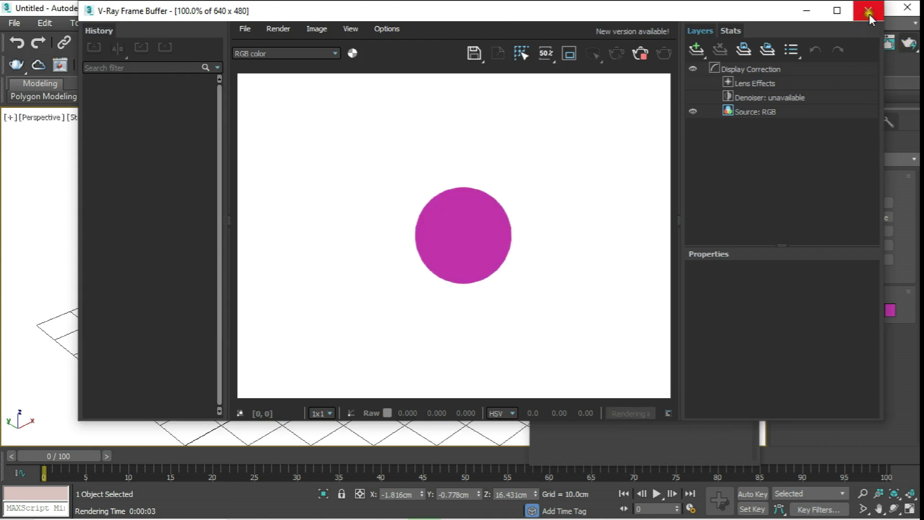
left_click(868, 10)
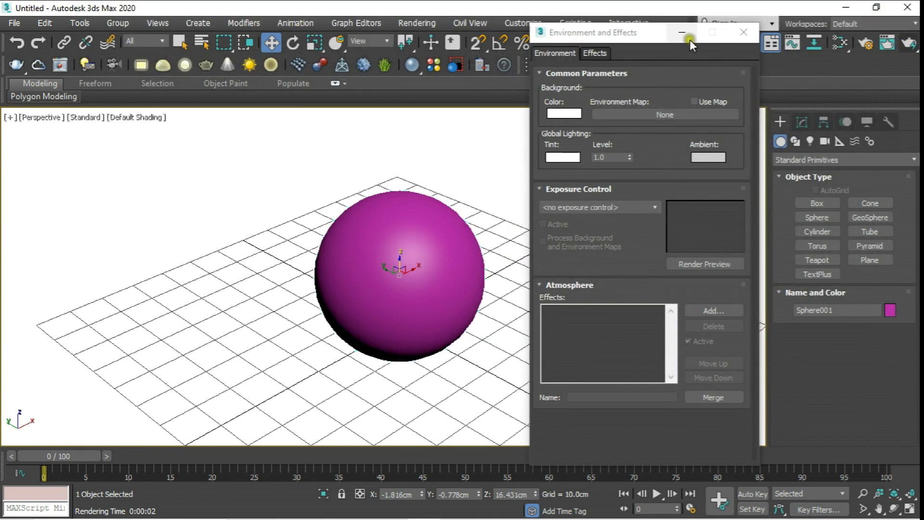
left_click_drag(634, 32, 516, 50)
left_click(627, 50)
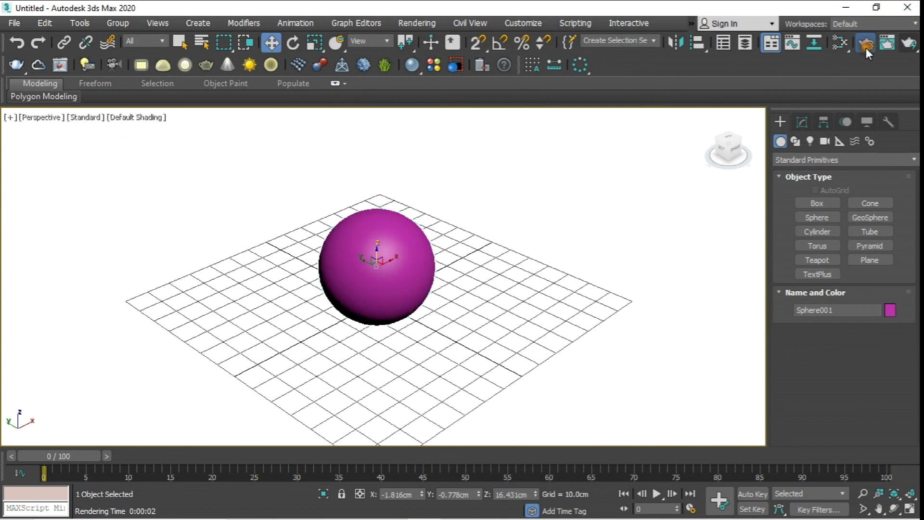
Place a VRayPlane from the VRay object category on the grid beside the sphere.
left_click(865, 48)
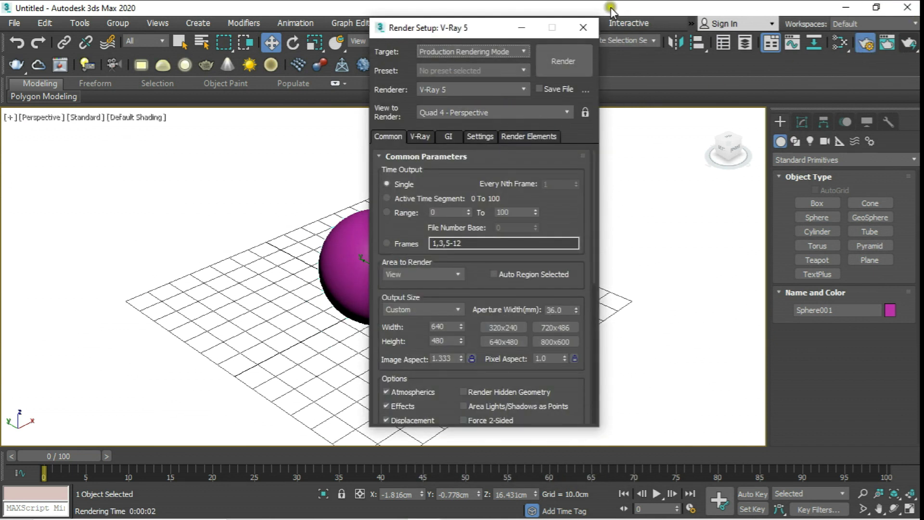
left_click(583, 28)
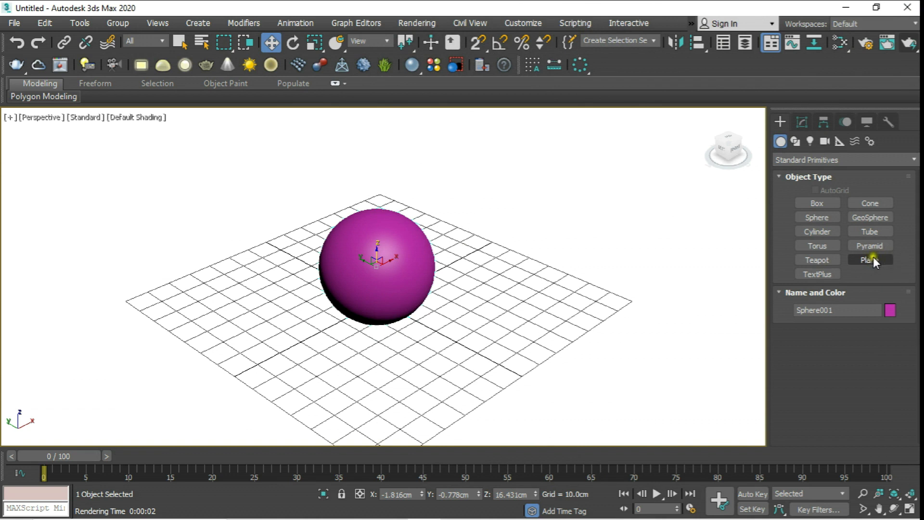
left_click(820, 160)
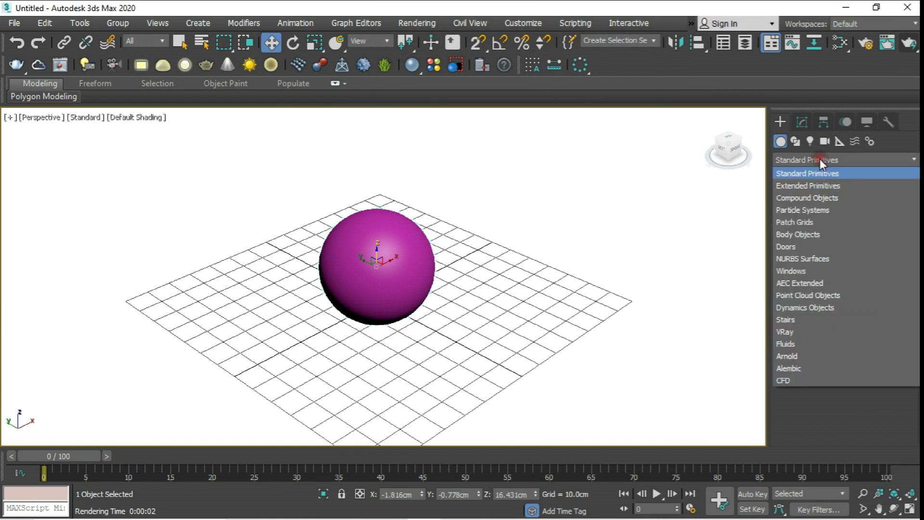
left_click(787, 331)
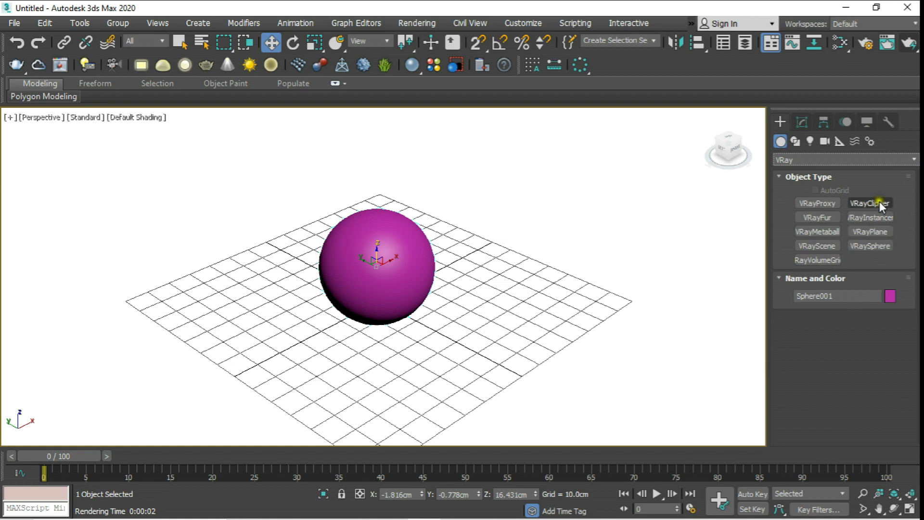
left_click(869, 233)
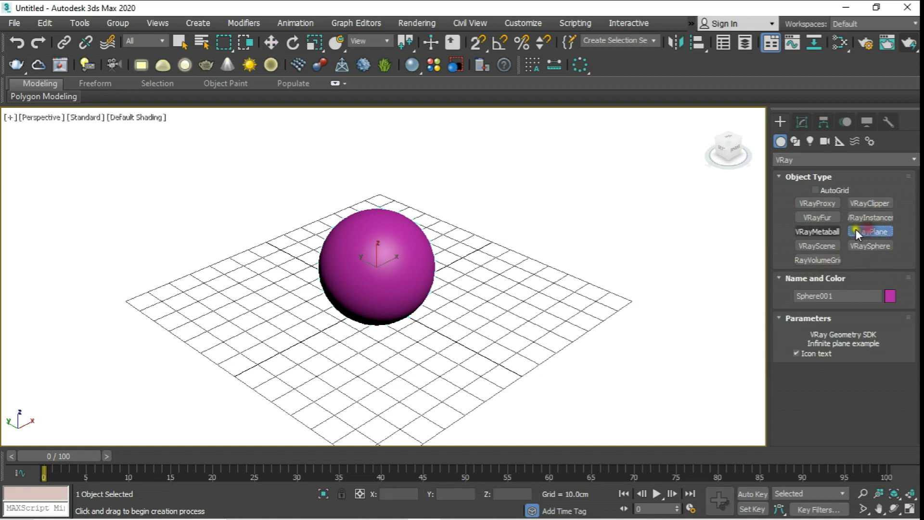
left_click(472, 289)
scroll(465, 286, "up", 5)
scroll(464, 283, "up", 2)
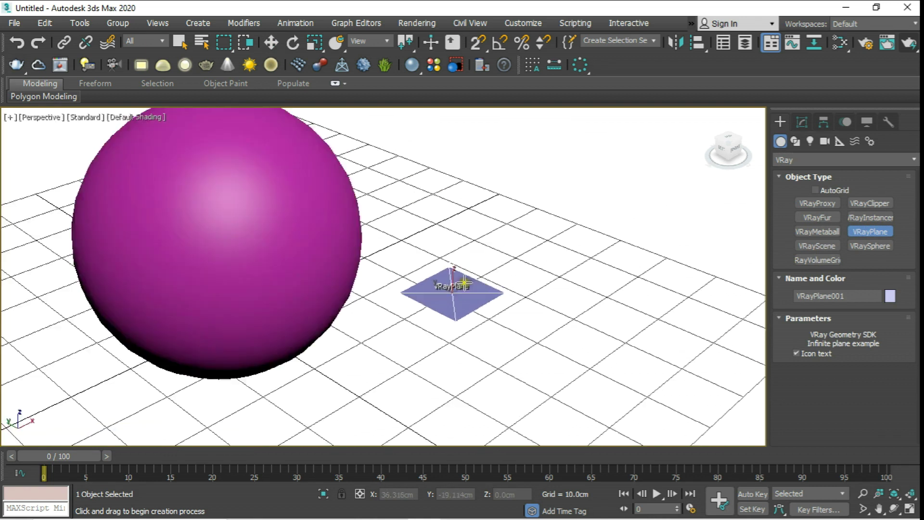
scroll(464, 283, "down", 7)
left_click(422, 24)
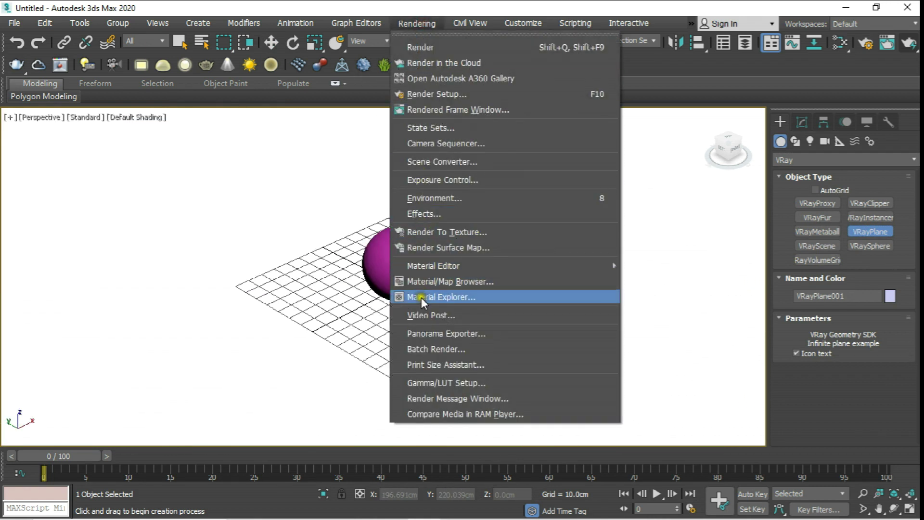
Drag the Background Color whiteness down to pure black in Environment and Effects.
left_click(445, 198)
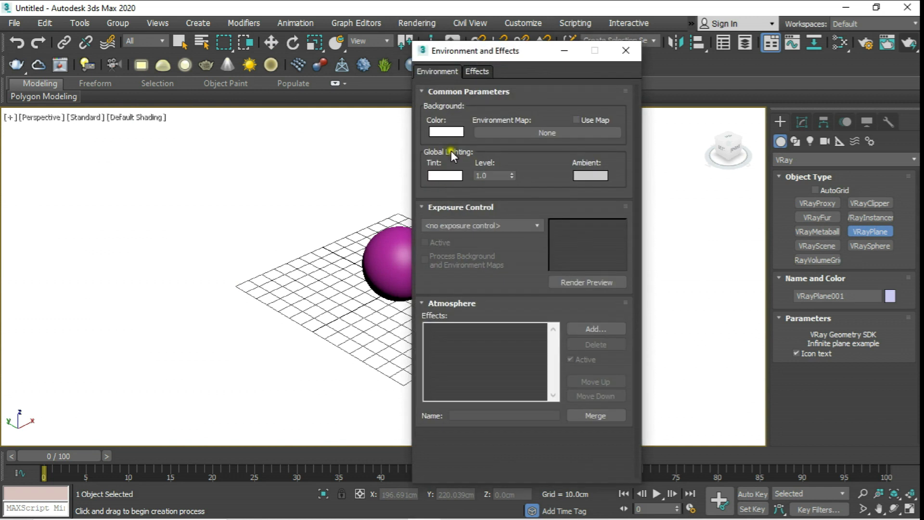
left_click(451, 132)
left_click(390, 101)
left_click_drag(392, 107, 455, 183)
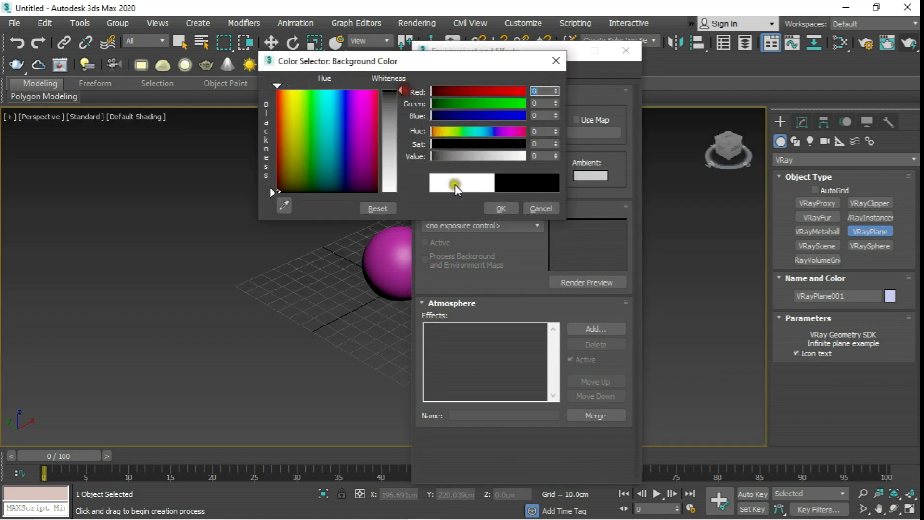
left_click(501, 208)
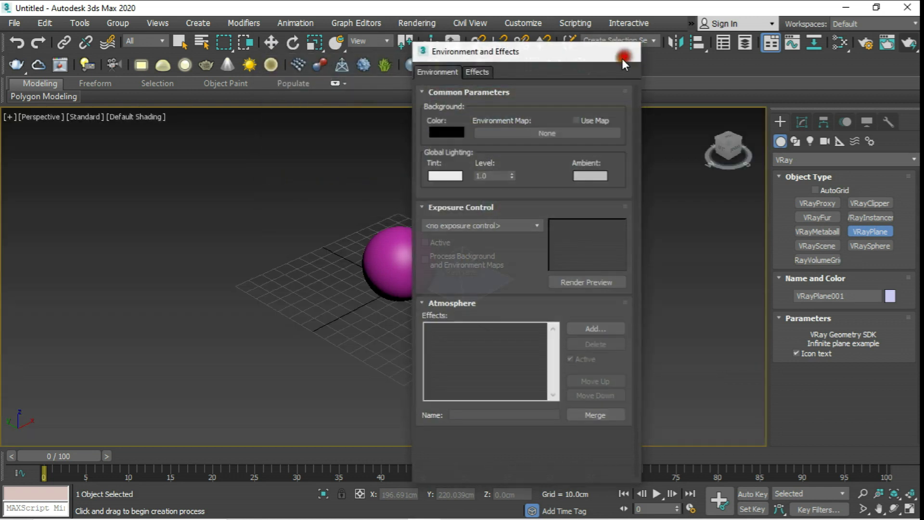
left_click(625, 50)
scroll(482, 217, "up", 4)
Select the VRayPlane, orbit to frame it with the sphere, and run a production render.
middle_click_drag(461, 245, 466, 249)
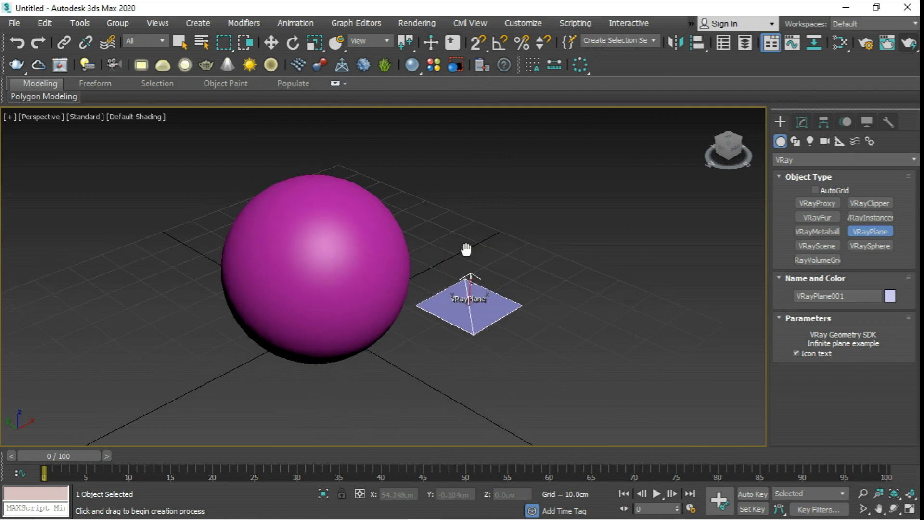
left_click(271, 43)
left_click(529, 175)
left_click(489, 313)
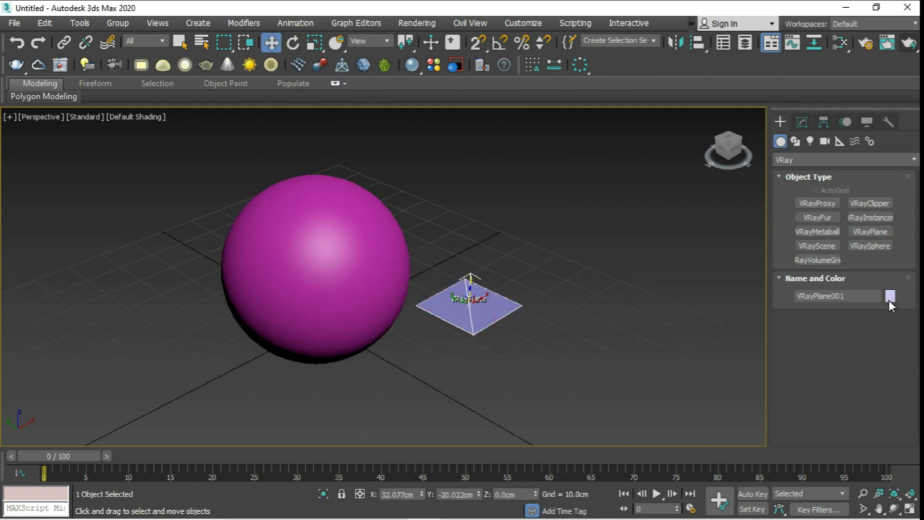
middle_click_drag(342, 270, 362, 280)
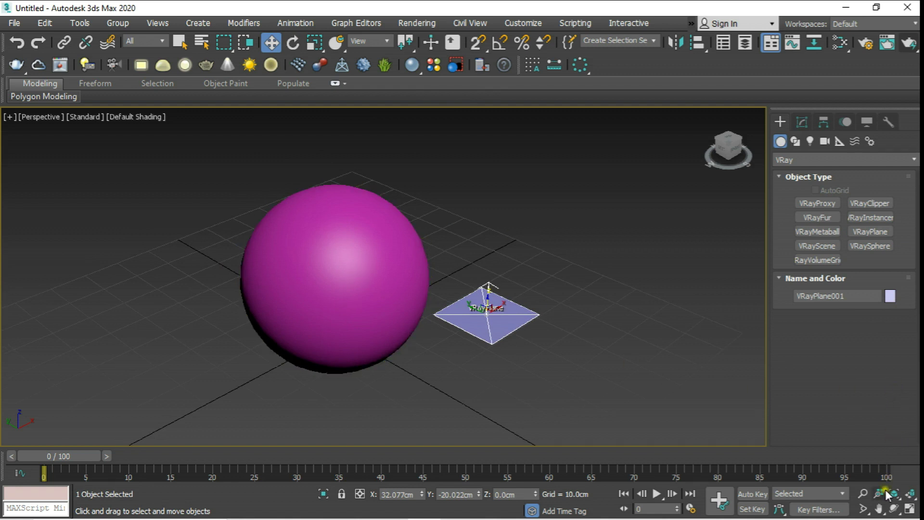
left_click(895, 509)
left_click_drag(354, 277, 395, 298)
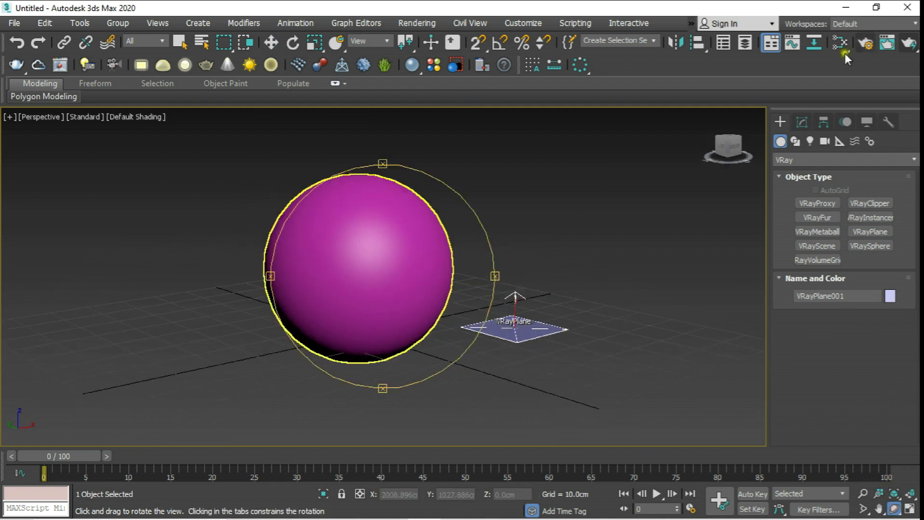
left_click(909, 42)
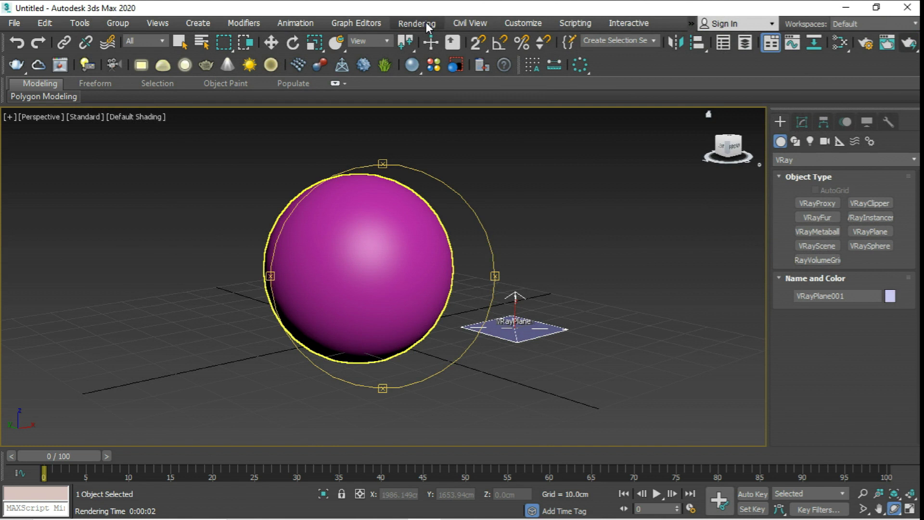
Make the environment background pure white (255, 255, 255) and render the sphere on the VRayPlane.
left_click(426, 22)
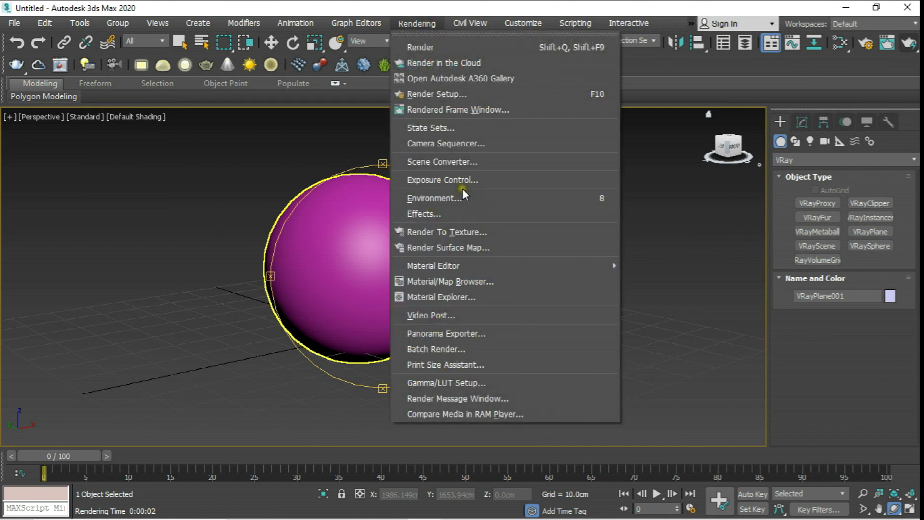
left_click(461, 197)
left_click(446, 128)
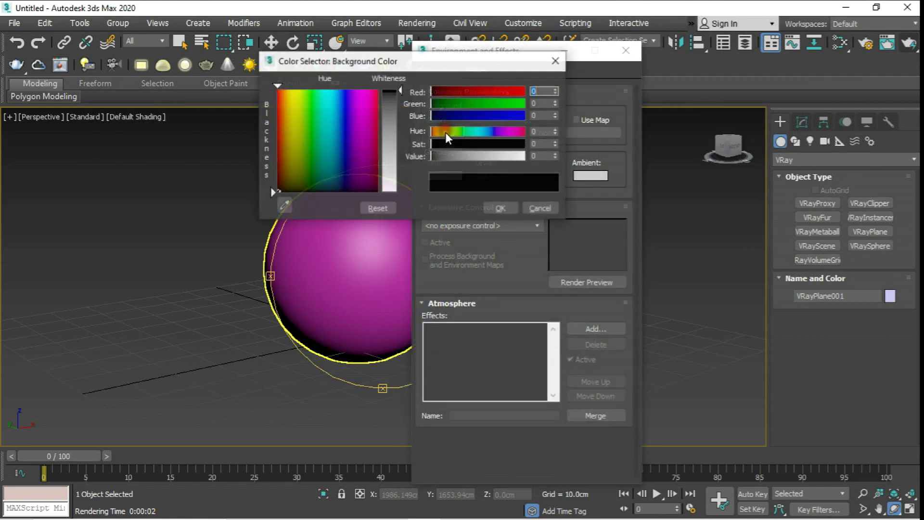
left_click(393, 191)
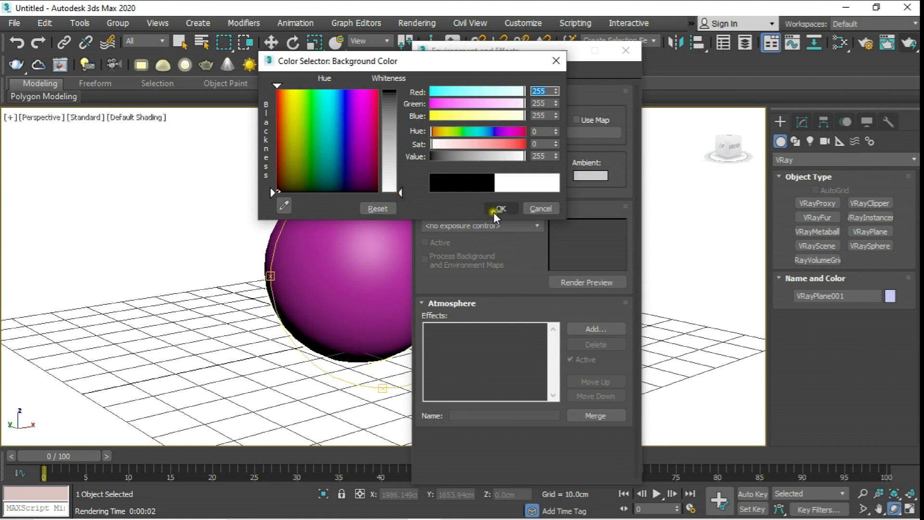
left_click(500, 208)
left_click(626, 50)
left_click(909, 45)
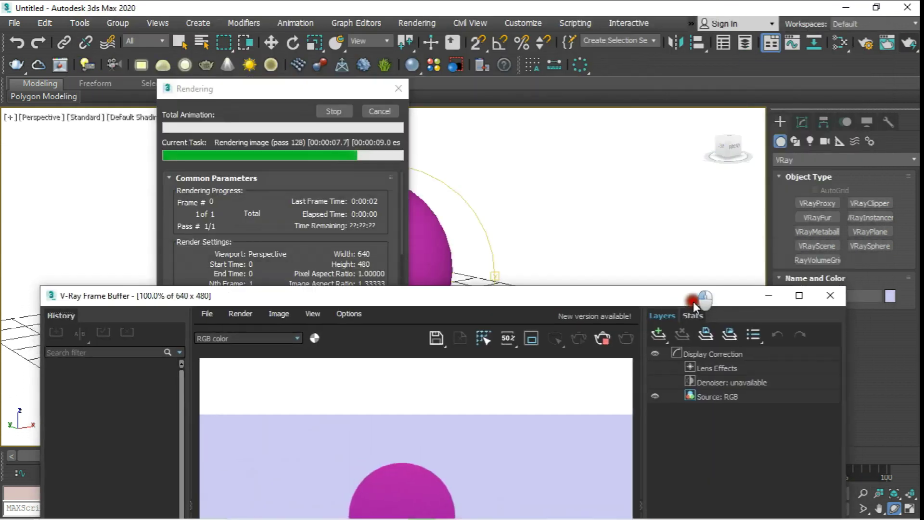
Close the finished 11-second V-Ray render window.
left_click_drag(693, 301, 680, 88)
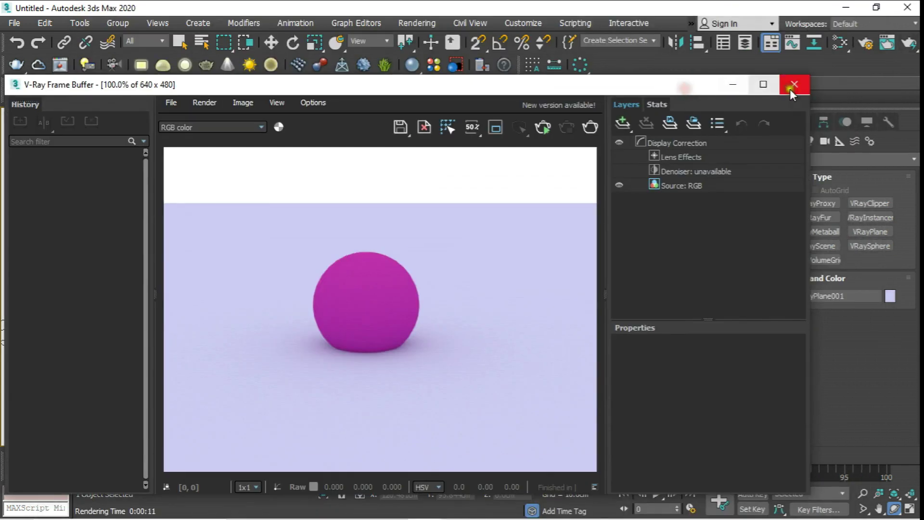
left_click(794, 87)
Raise Sphere001 to Z 22.439cm in the Front view, then return to the shaded Perspective view.
key("f")
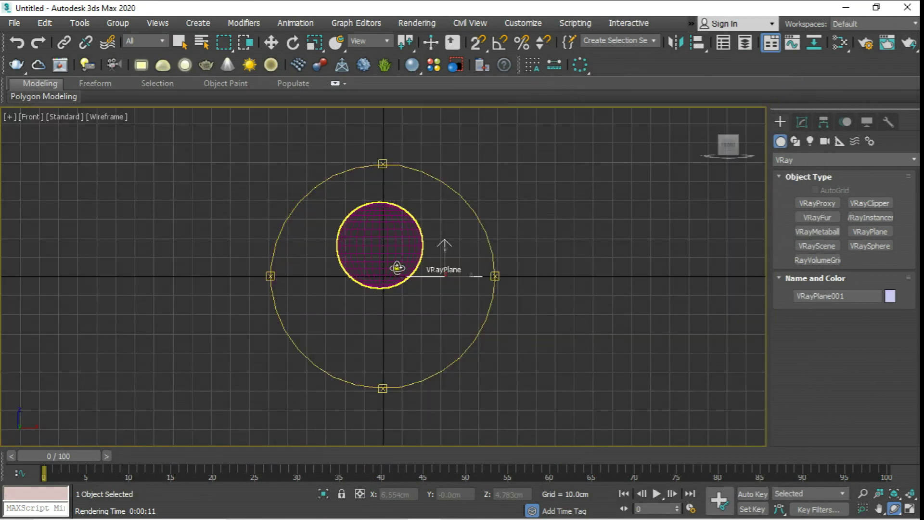
scroll(397, 268, "up", 5)
scroll(351, 318, "down", 3)
left_click(271, 43)
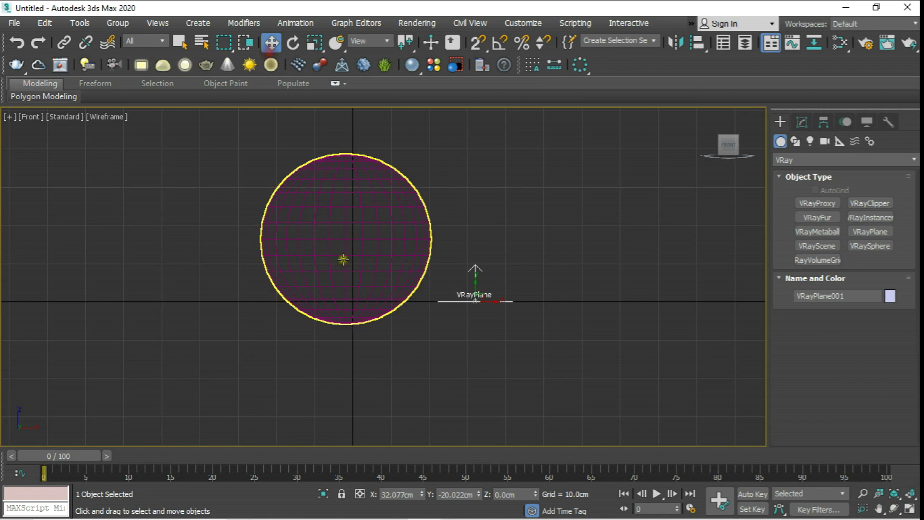
left_click(343, 259)
left_click_drag(344, 221, 361, 198)
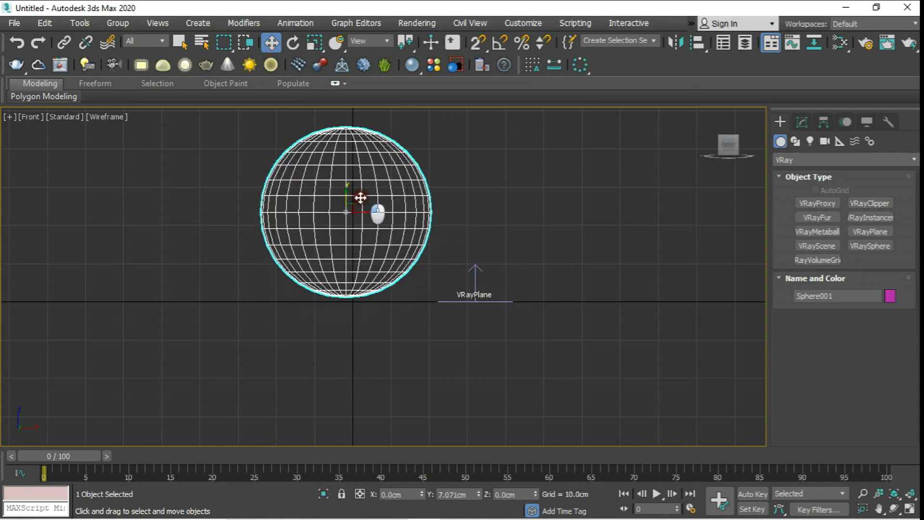
key("p")
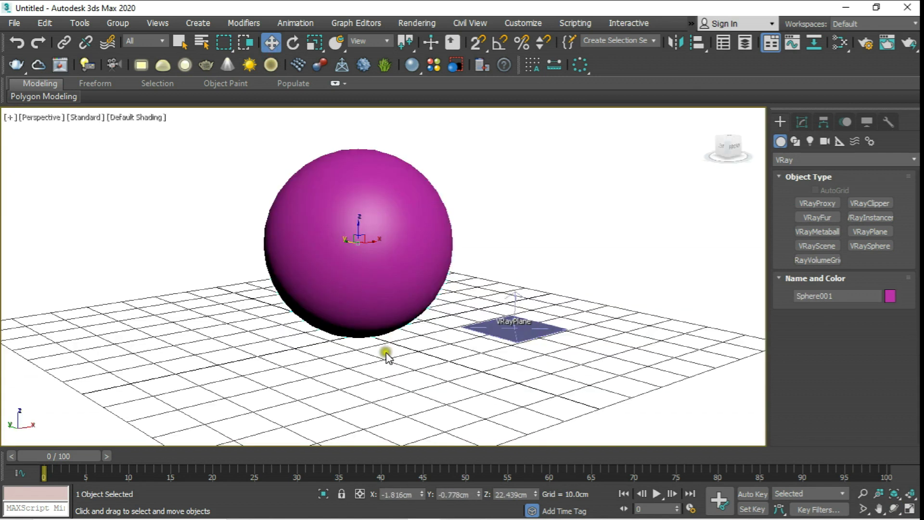
mouse_move(543, 201)
middle_mouse_down()
mouse_move(568, 205)
mouse_move(542, 207)
middle_mouse_up()
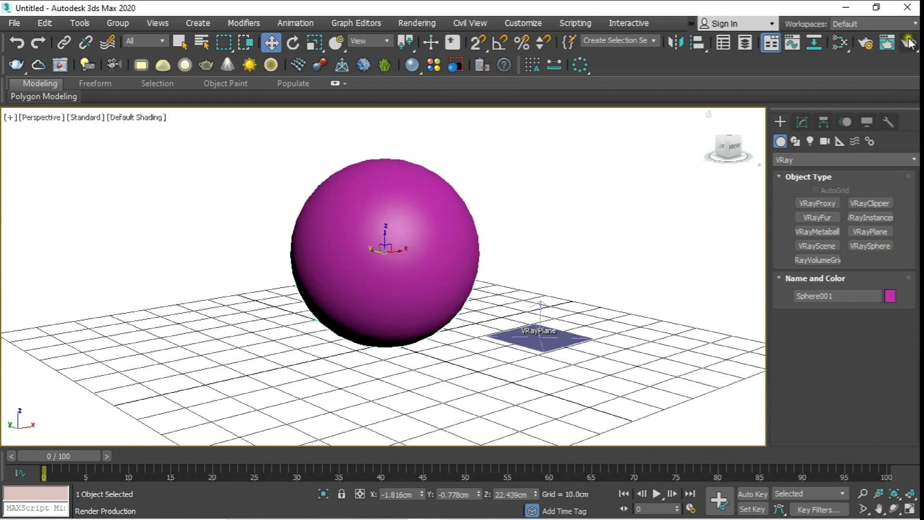
left_click(909, 44)
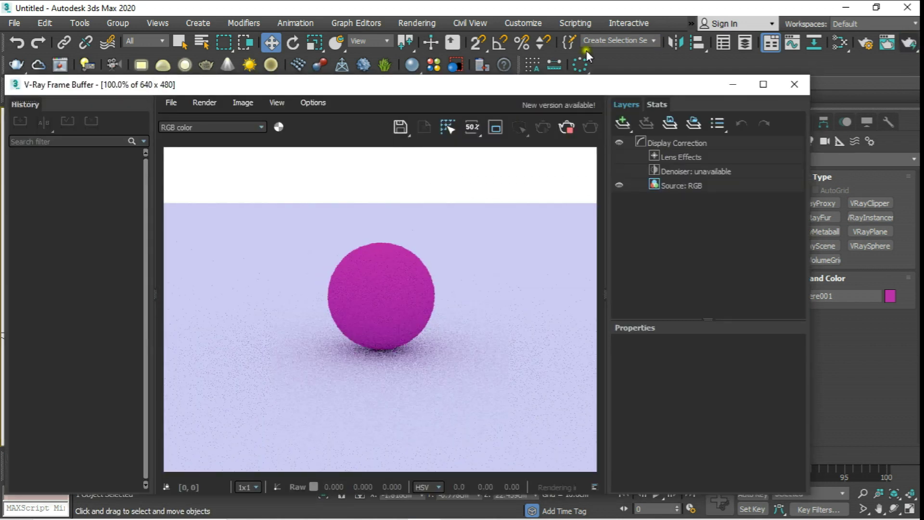
left_click_drag(557, 84, 649, 234)
left_click(266, 89)
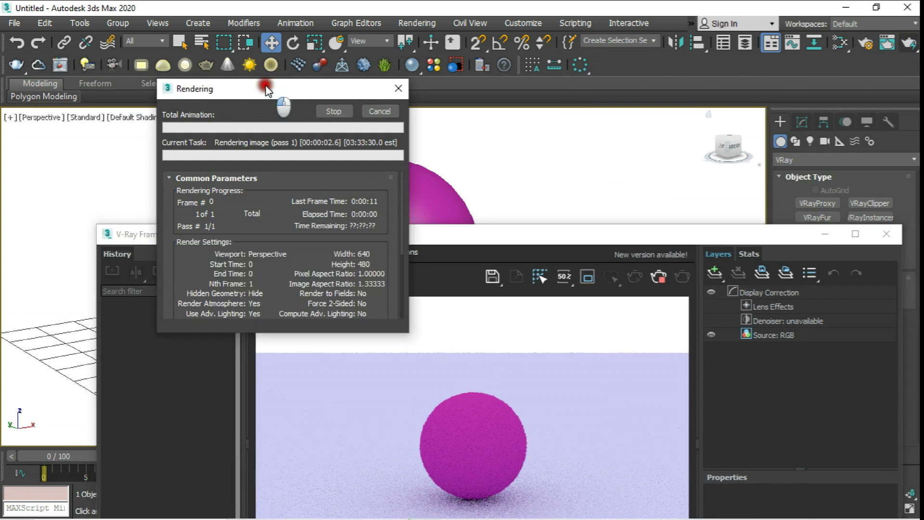
left_click_drag(267, 89, 192, 103)
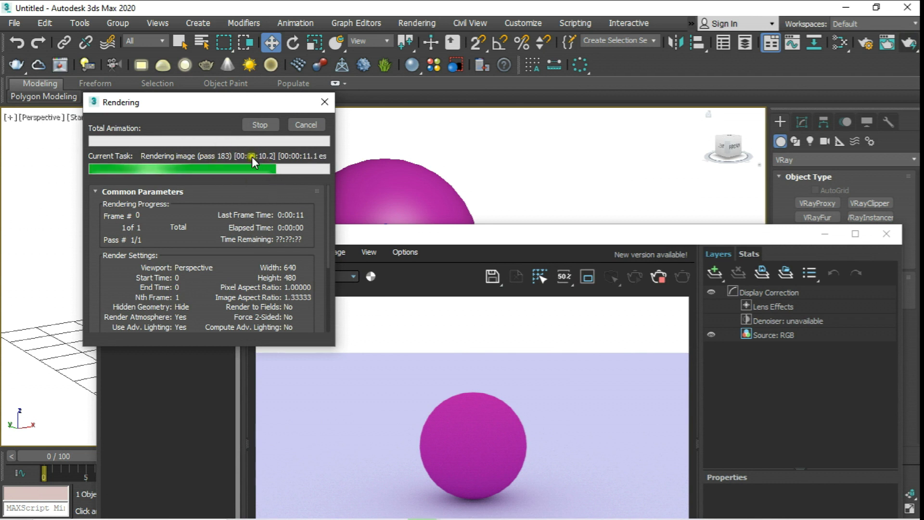
left_click_drag(529, 234, 478, 86)
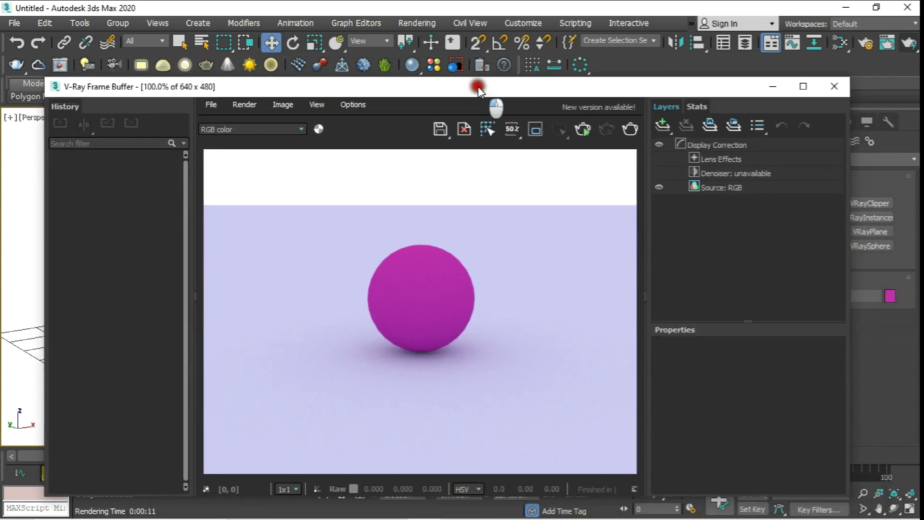
left_click(423, 319)
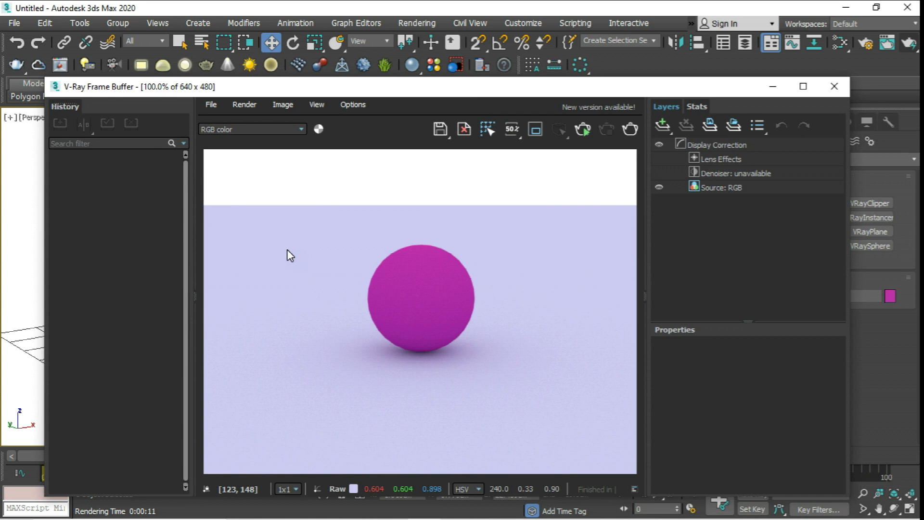
left_click(835, 86)
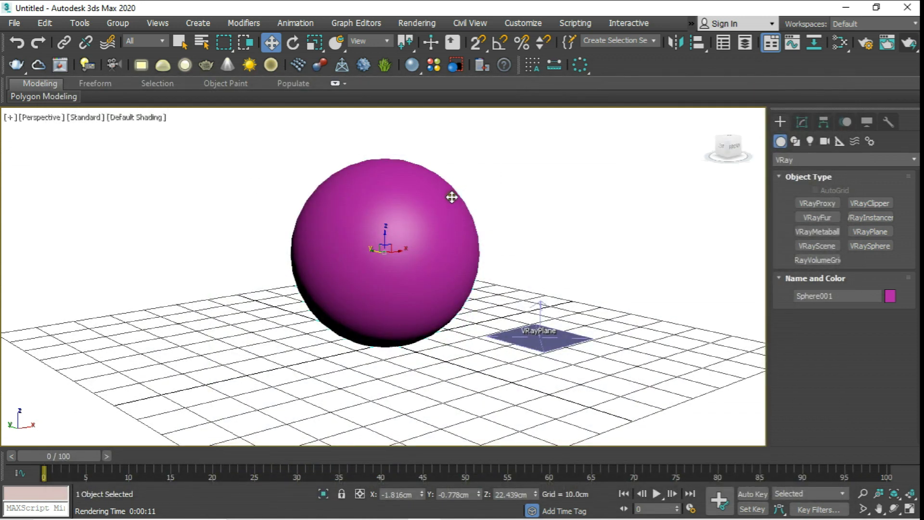
In Render Setup's V-Ray tab, uncheck Enable built-in frame buffer under Frame buffer.
left_click(866, 40)
left_click(866, 42)
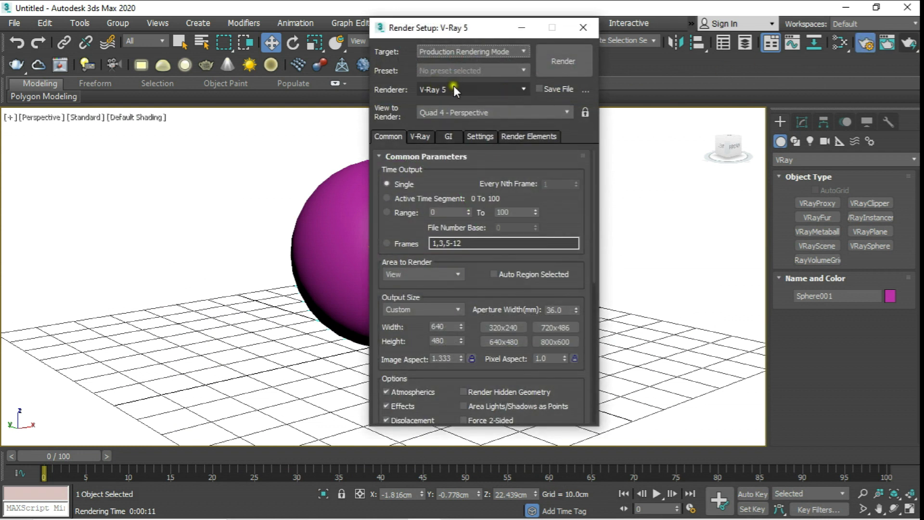
left_click_drag(484, 27, 461, 16)
left_click(398, 126)
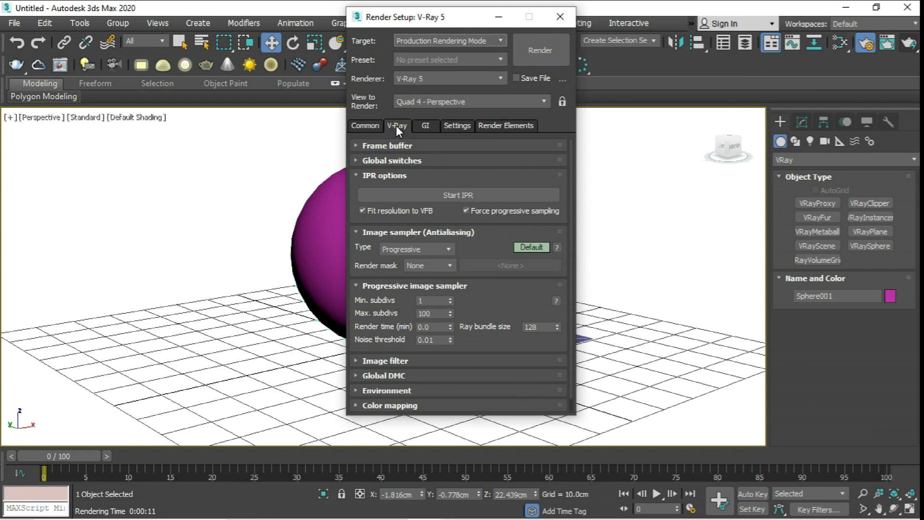
left_click(355, 175)
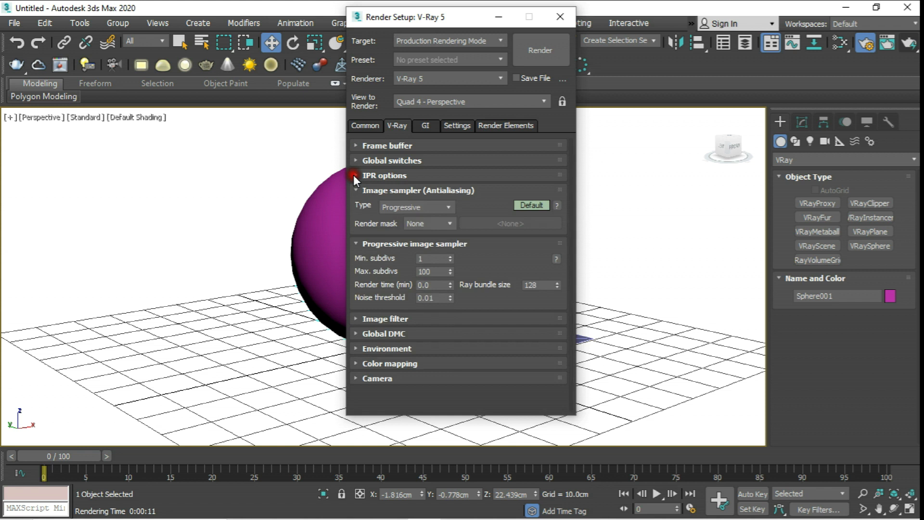
left_click(354, 190)
left_click(357, 206)
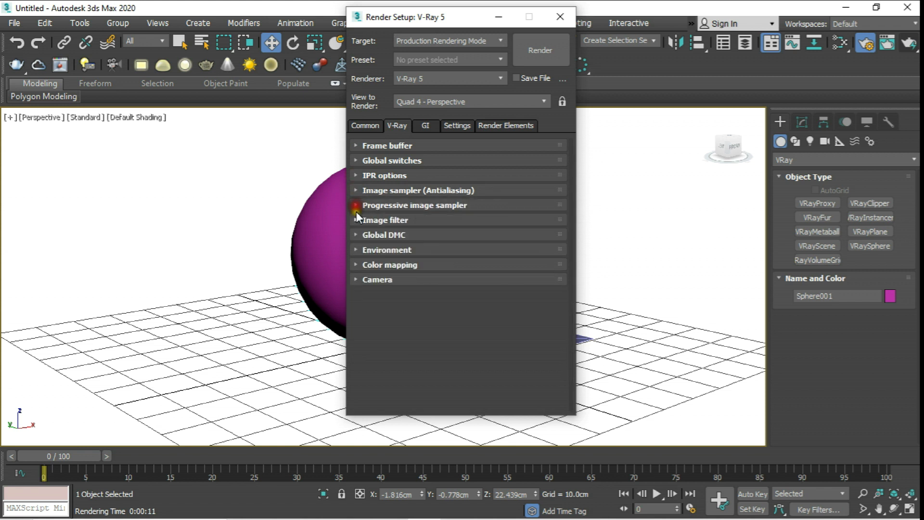
left_click(356, 146)
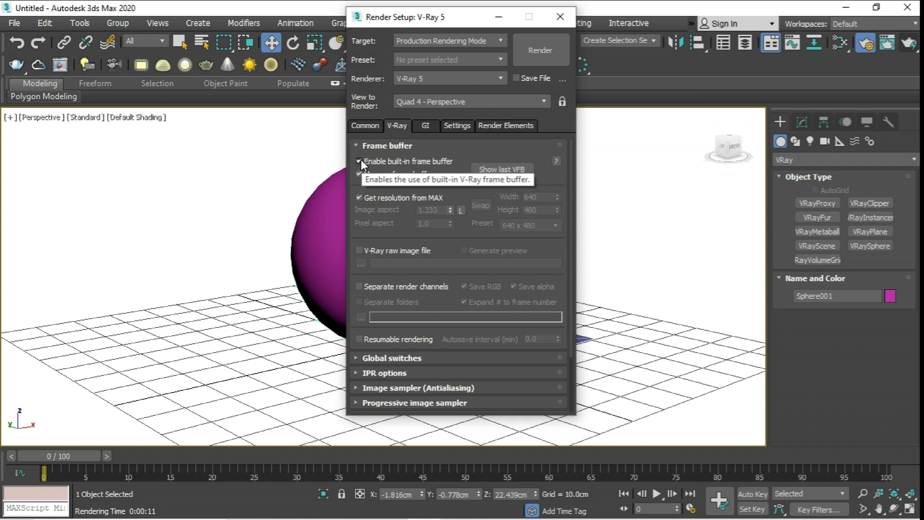
left_click(360, 161)
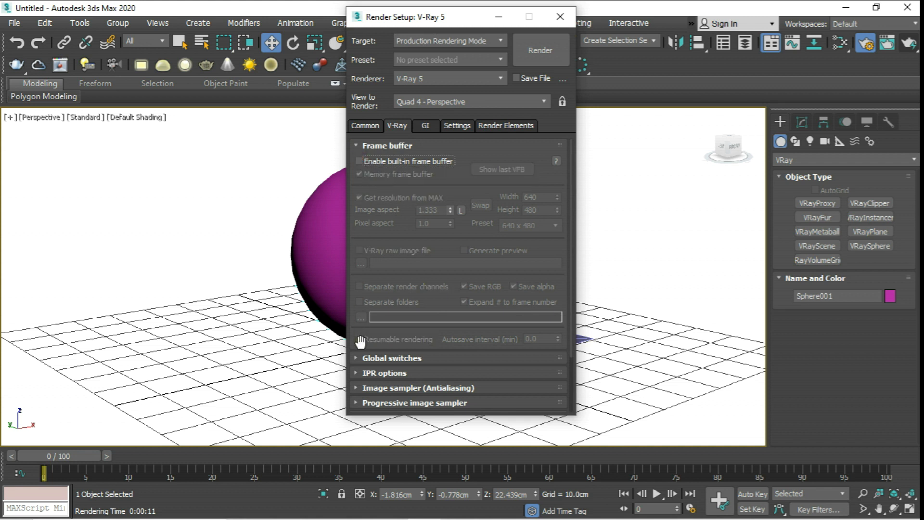
left_click_drag(361, 295, 372, 247)
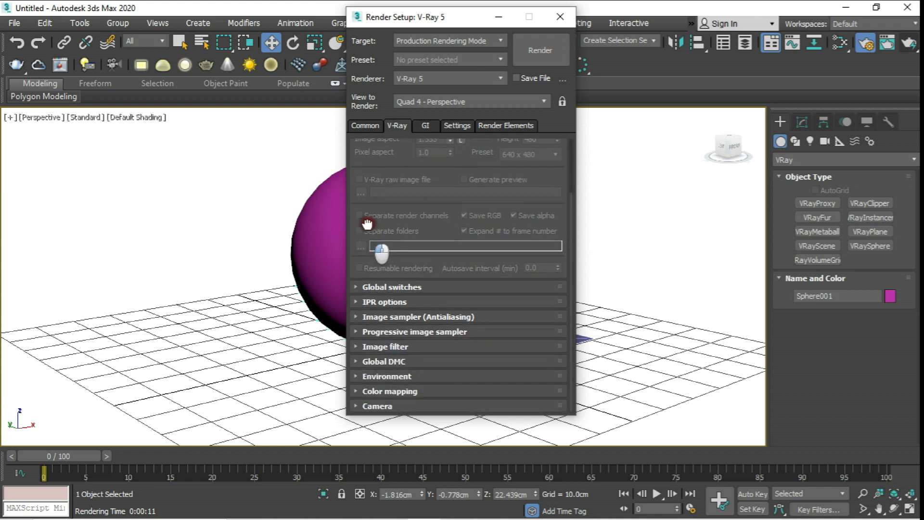
left_click(378, 316)
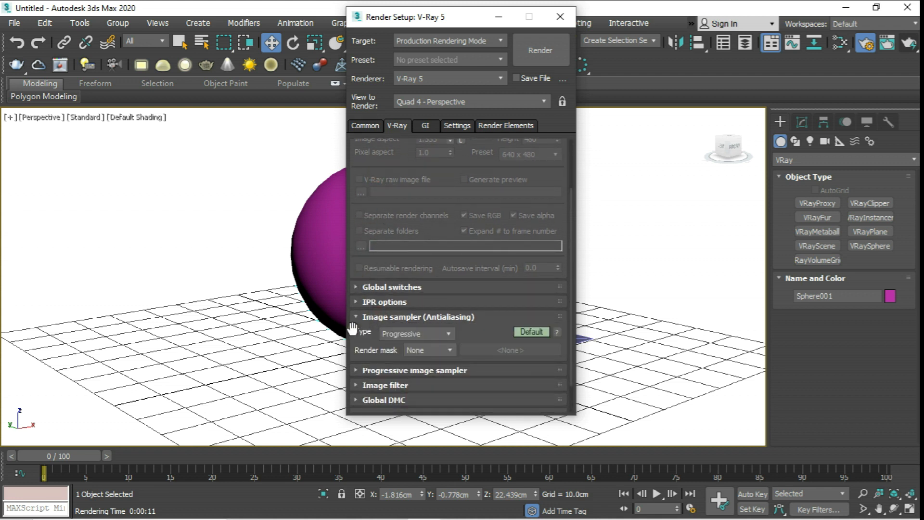
Switch the image sampler to Bucket with min subdivs 2, max subdivs 8 and bucket width 10.
left_click(444, 332)
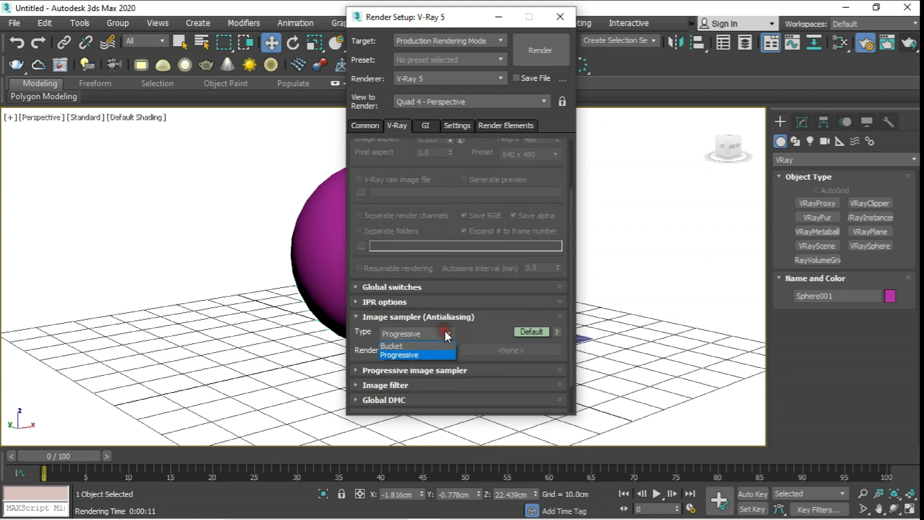
left_click(418, 345)
left_click(539, 333)
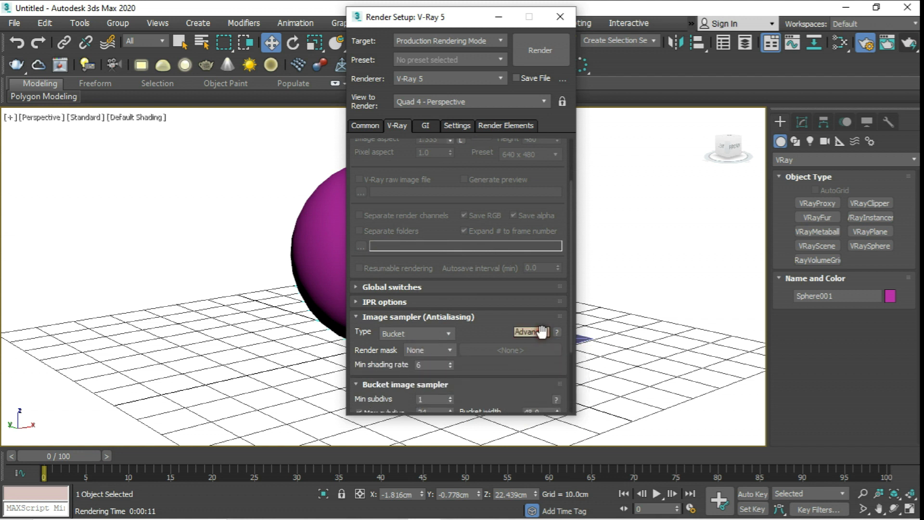
left_click(538, 331)
scroll(491, 306, "down", 5)
double_click(418, 299)
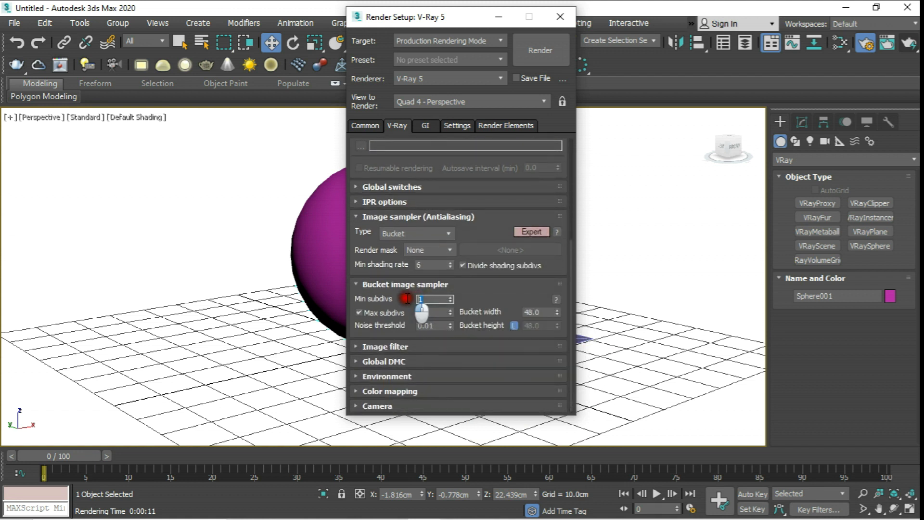
type("2")
left_click(441, 295)
double_click(434, 312)
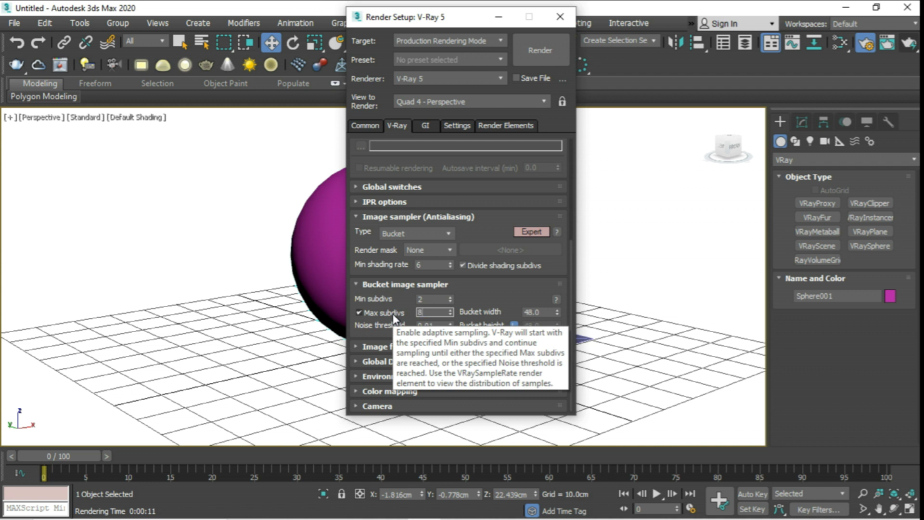
left_click(475, 296)
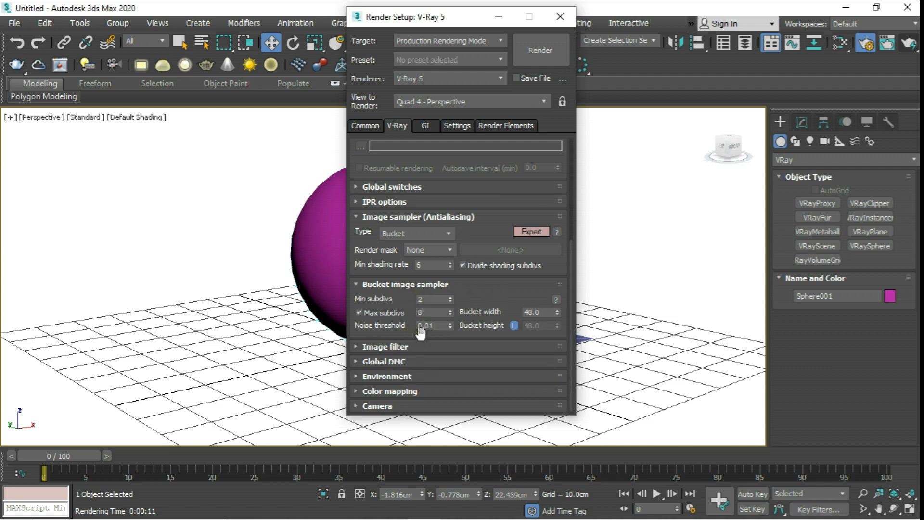
double_click(532, 313)
mouse_move(514, 326)
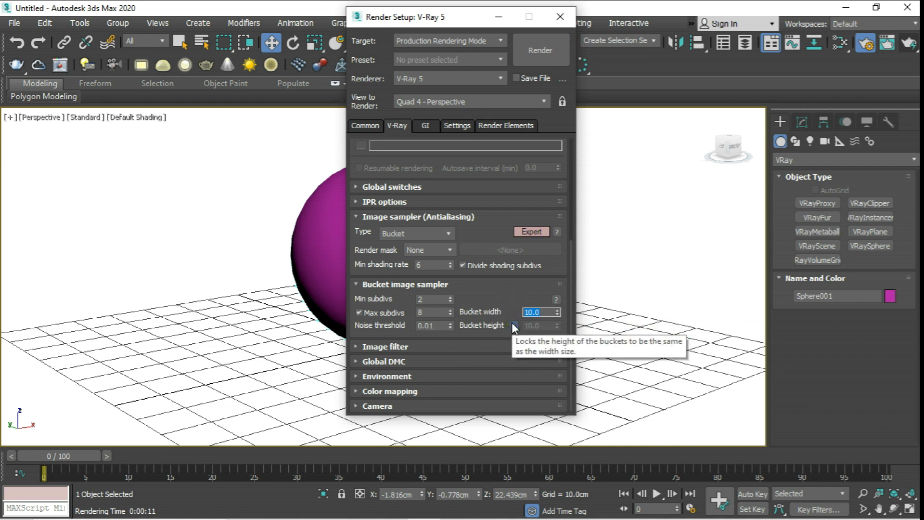
left_click(524, 288)
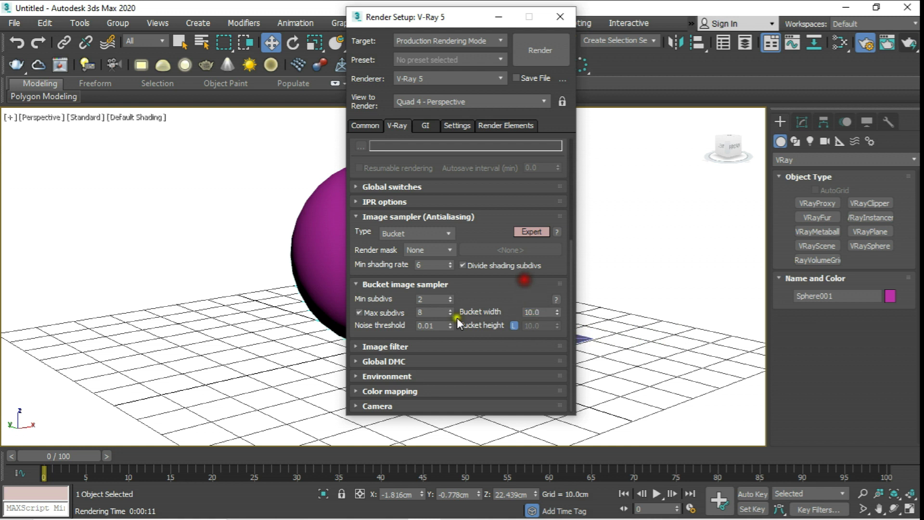
Set the image filter to Area, then turn the image filter off.
left_click(414, 345)
left_click_drag(418, 324, 416, 310)
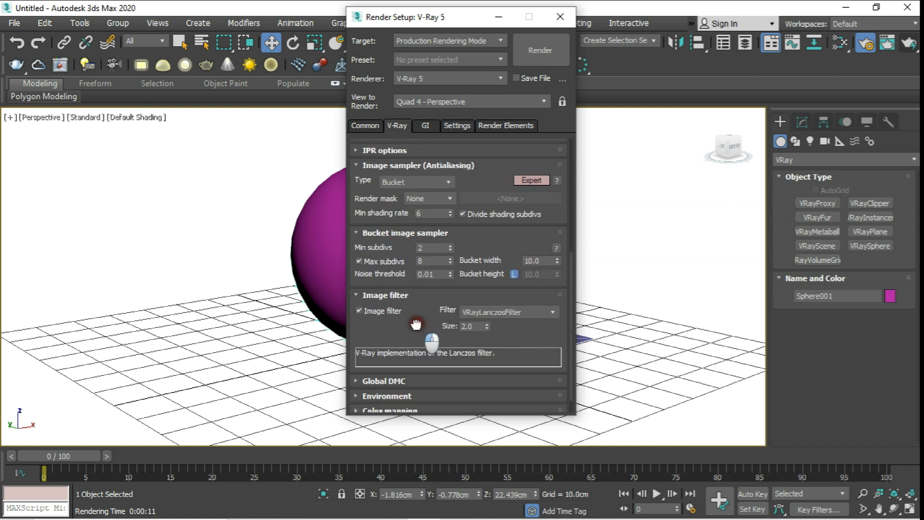
left_click(552, 298)
left_click(507, 307)
left_click(358, 297)
In Global DMC, keep Lock noise pattern on and disable Blue noise sampling.
left_click(375, 367)
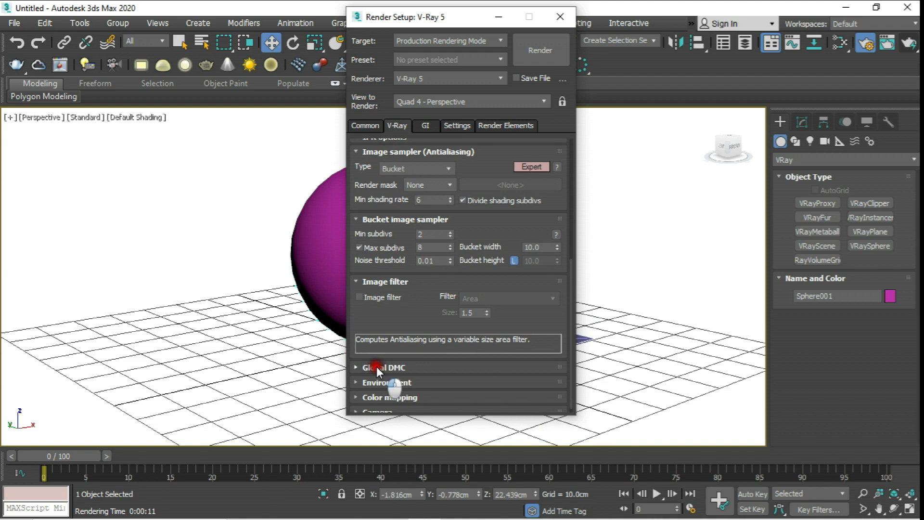
left_click_drag(421, 260, 420, 220)
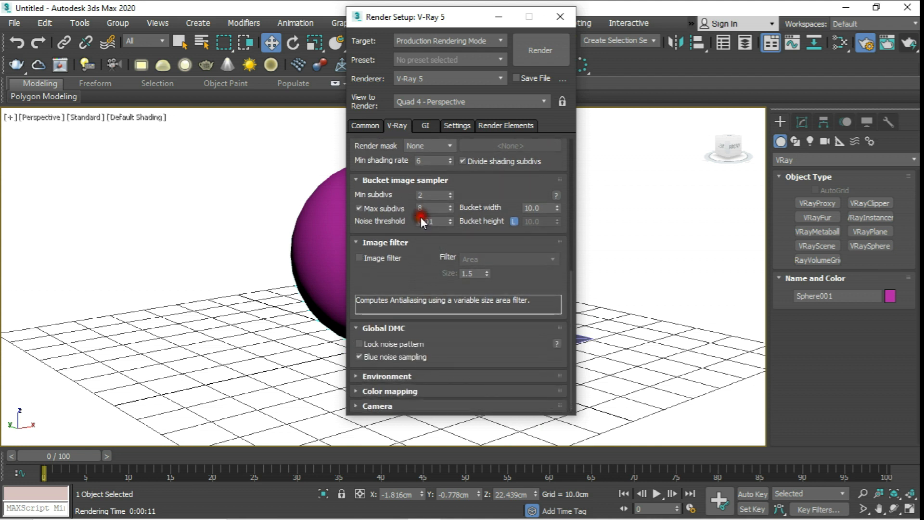
left_click(359, 356)
left_click(398, 391)
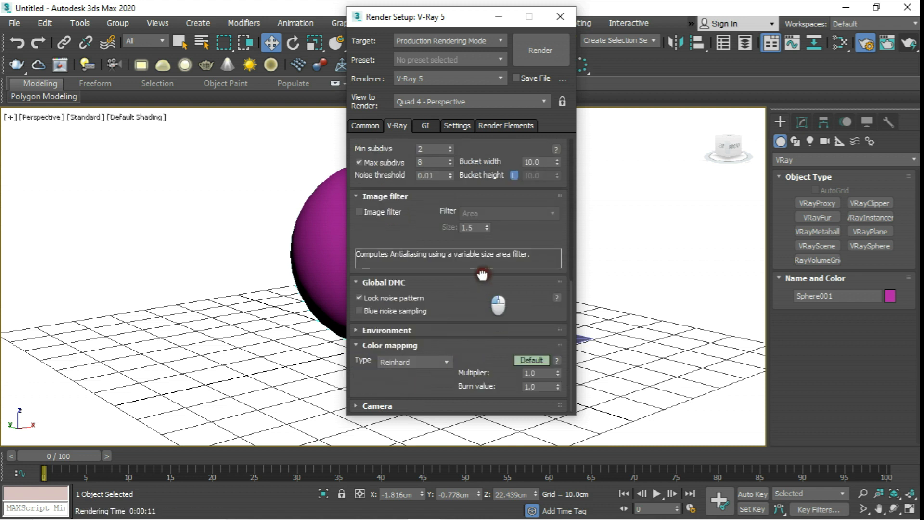
Change the colour mapping type from Reinhard to Exponential.
left_click(448, 360)
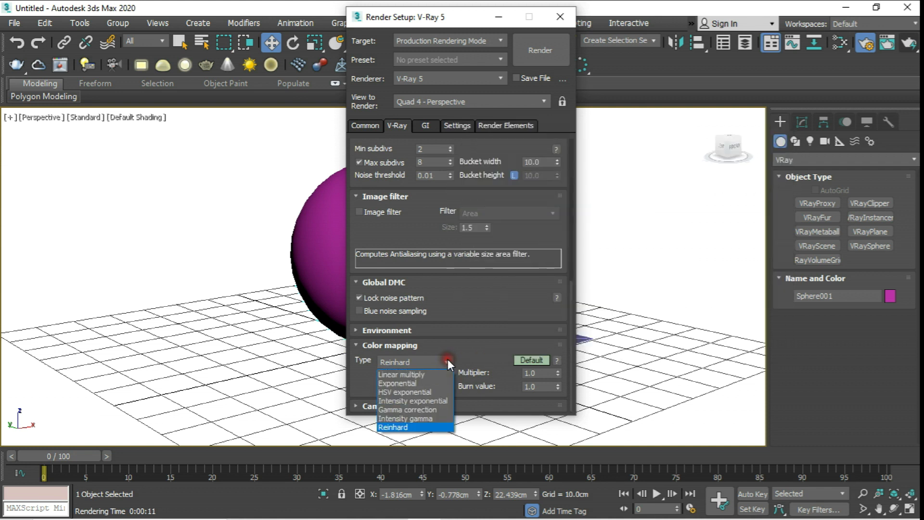
left_click(415, 383)
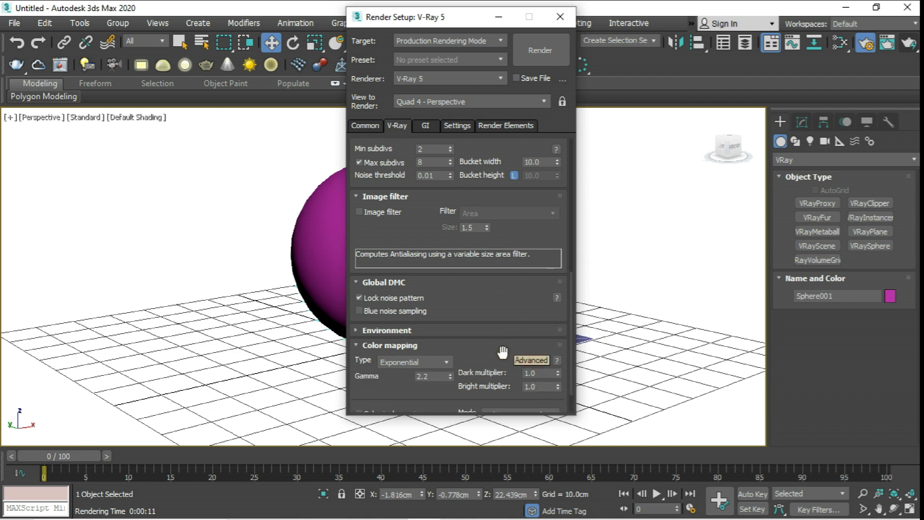
left_click(404, 362)
left_click(403, 385)
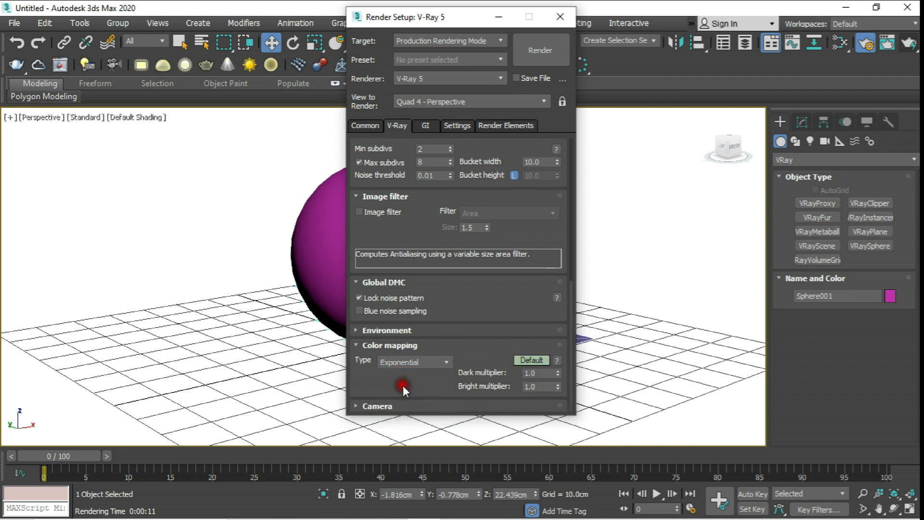
Make Irradiance map the primary GI engine in the GI tab.
left_click(430, 124)
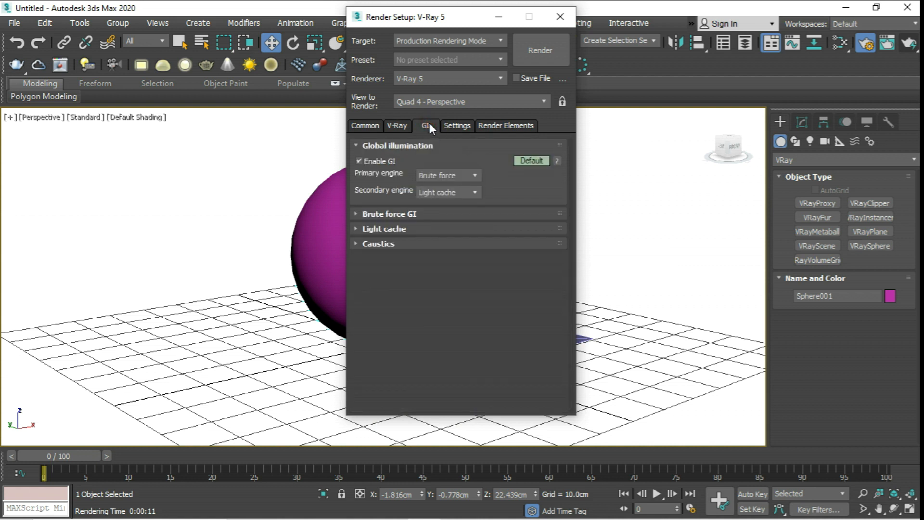
left_click(535, 159)
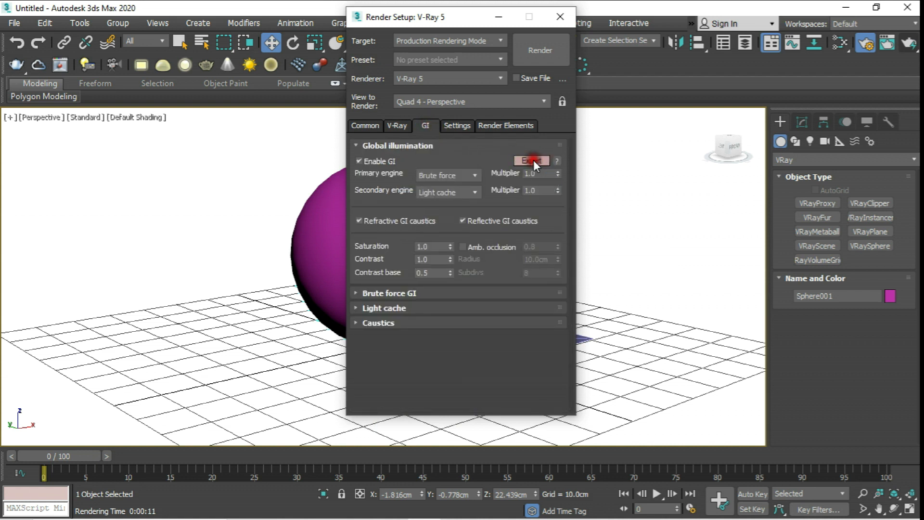
left_click(473, 171)
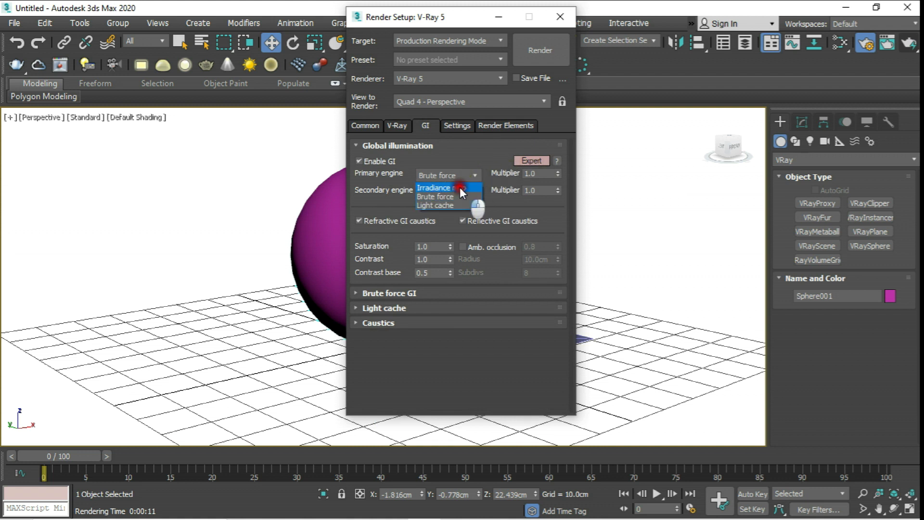
left_click(461, 187)
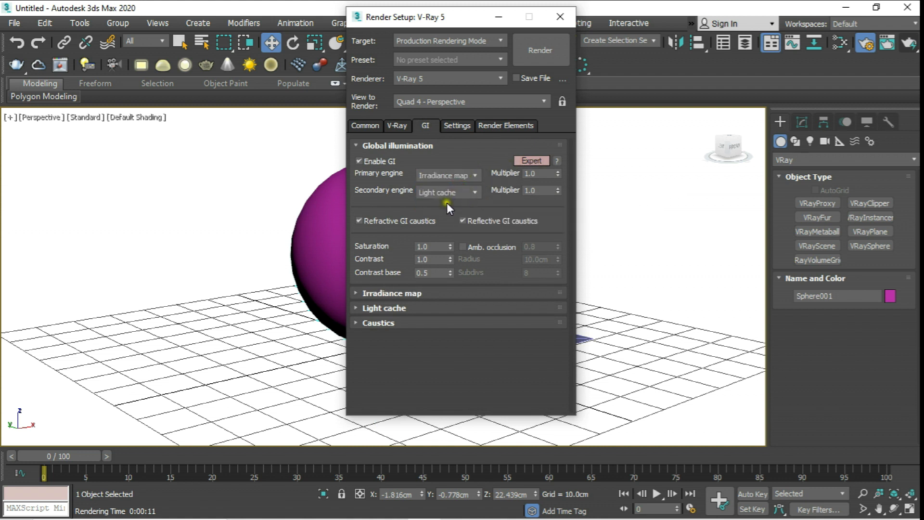
Enable ambient occlusion with amount 1.5 and a 1.0cm radius.
left_click(463, 247)
double_click(537, 247)
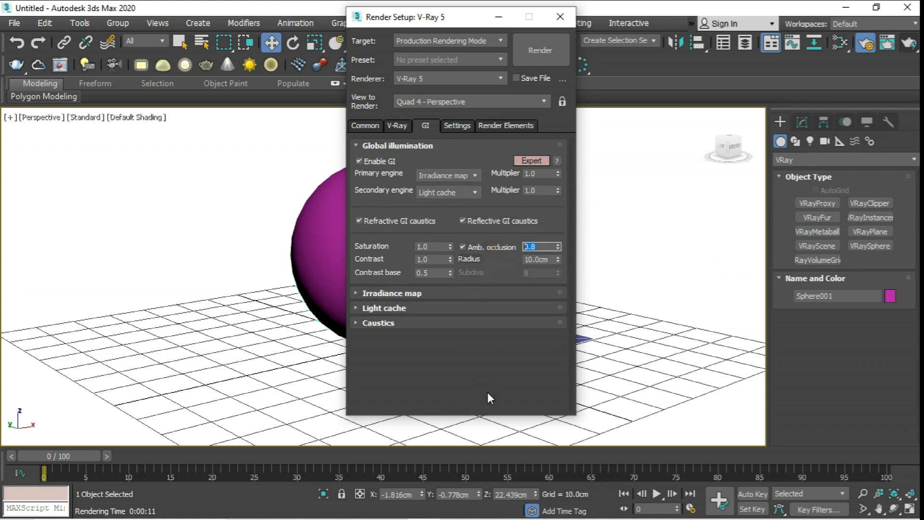
type("1.5")
left_click(553, 258)
type("1")
key("Return")
Set the Irradiance map preset to Low in Advanced mode.
left_click(397, 293)
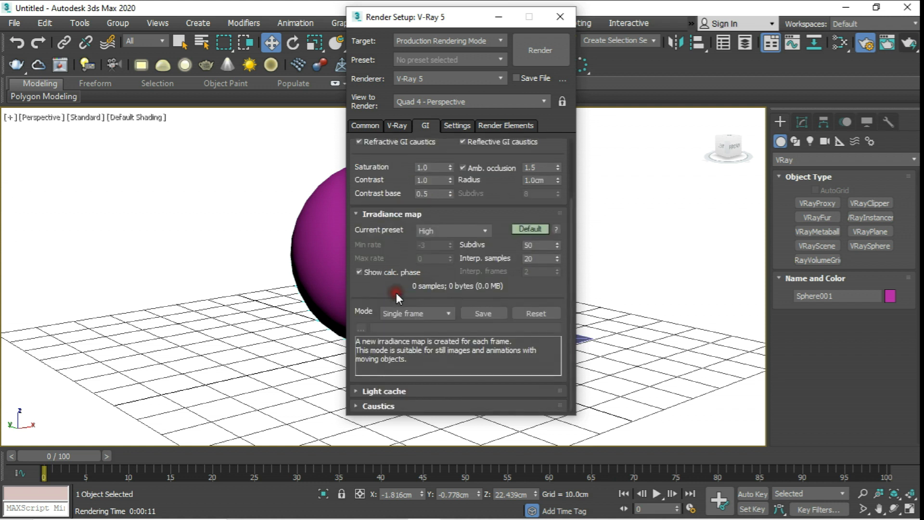
left_click(530, 229)
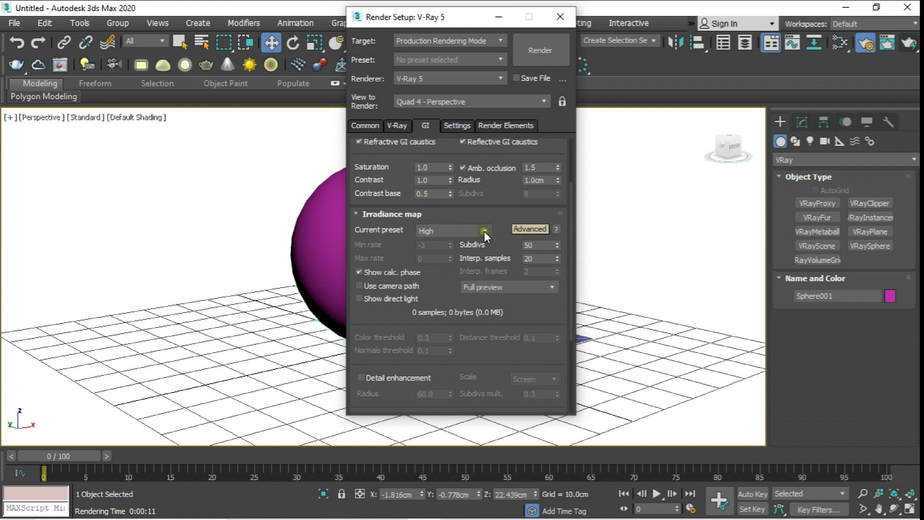
left_click(484, 231)
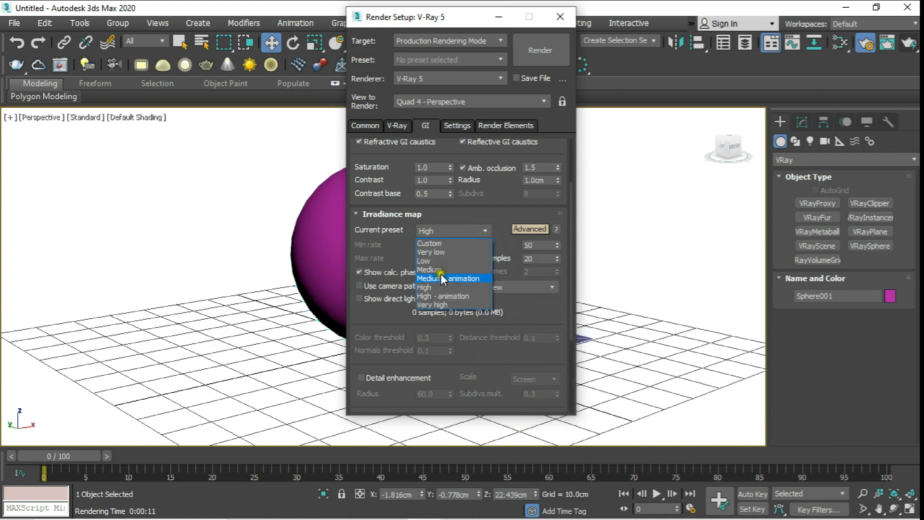
left_click(432, 260)
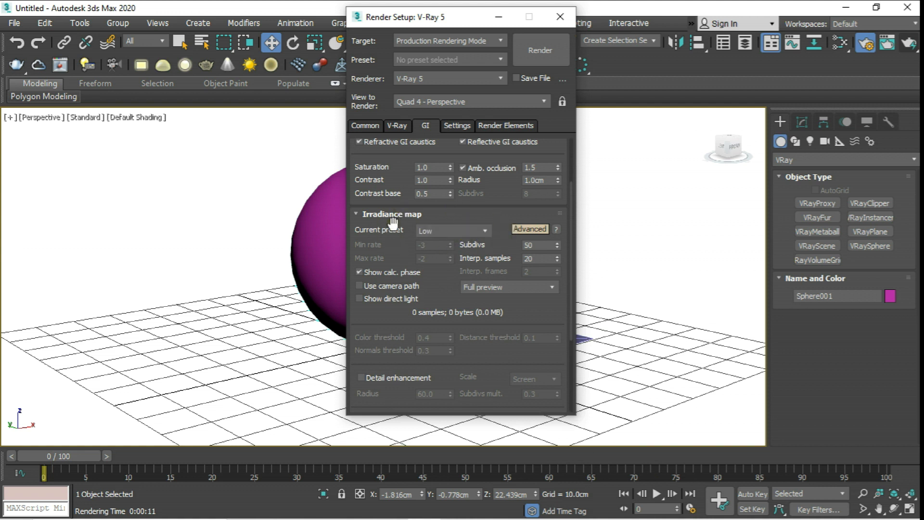
left_click(486, 230)
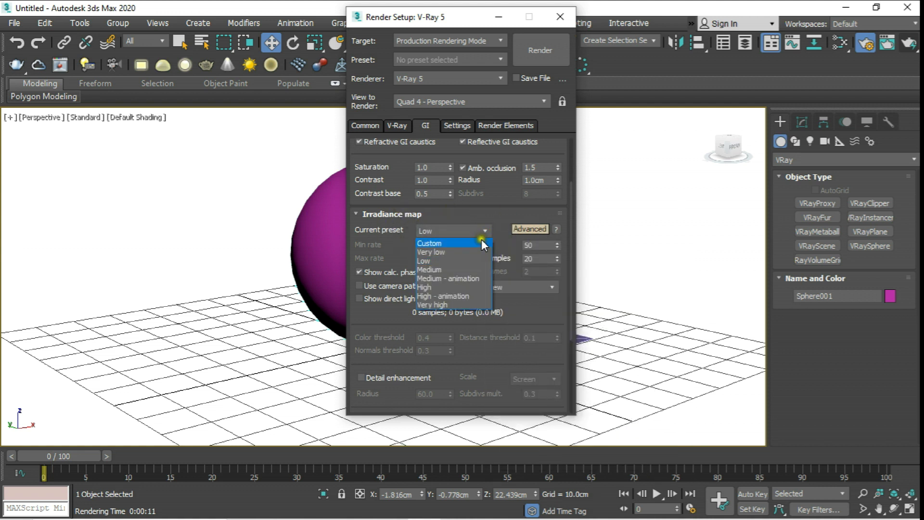
left_click(448, 254)
left_click(485, 232)
left_click(429, 260)
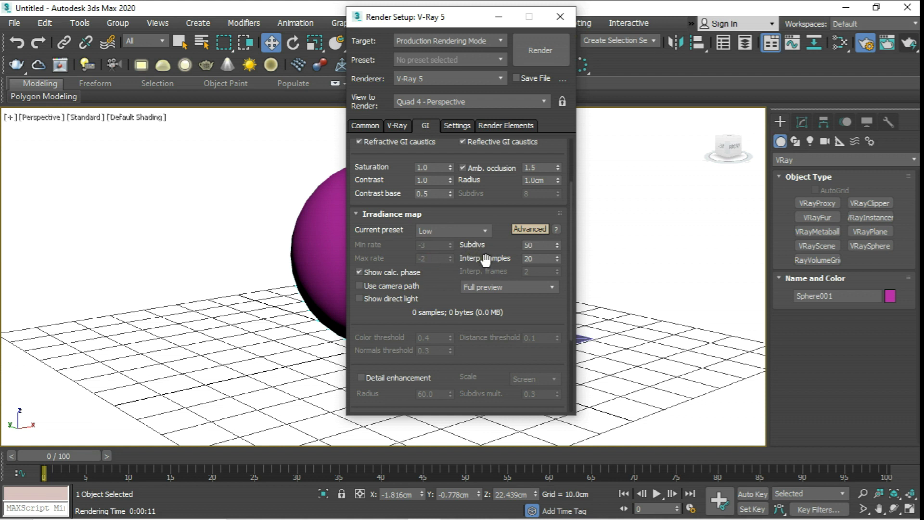
Set irradiance subdivs to 80, interpolation samples to 40, and turn off Show calc. phase.
double_click(533, 245)
type("80")
double_click(536, 259)
type("40")
left_click(527, 315)
left_click(359, 270)
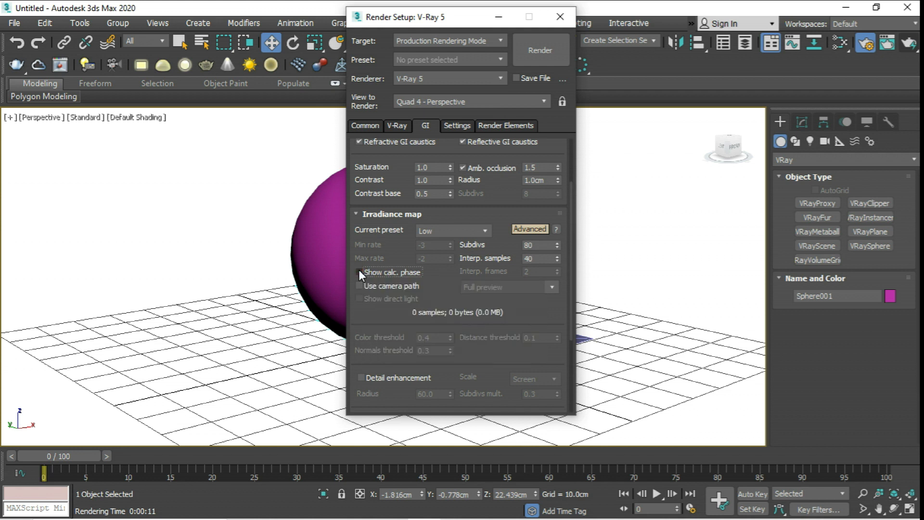
Set Light cache subdivs to 300 and sample size to 0.02.
left_click_drag(368, 315, 371, 154)
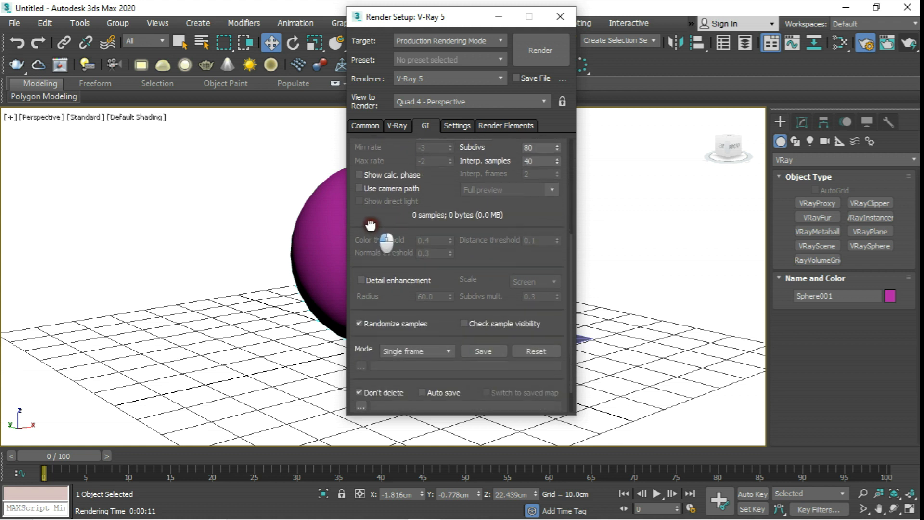
left_click(369, 390)
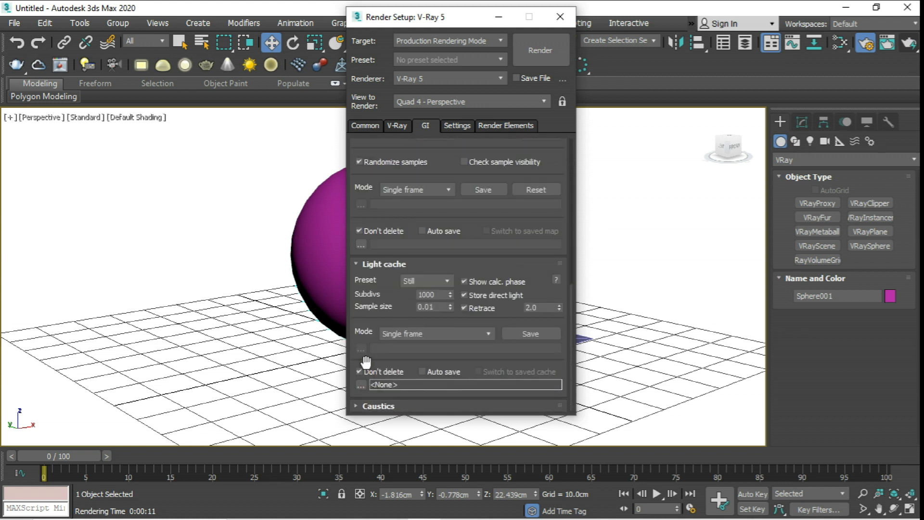
double_click(428, 295)
type("300")
left_click(437, 307)
key("BackSpace")
type("0")
left_click(463, 308)
Set Dyn mem limit to 400 in the Settings tab and close Render Setup.
left_click(453, 125)
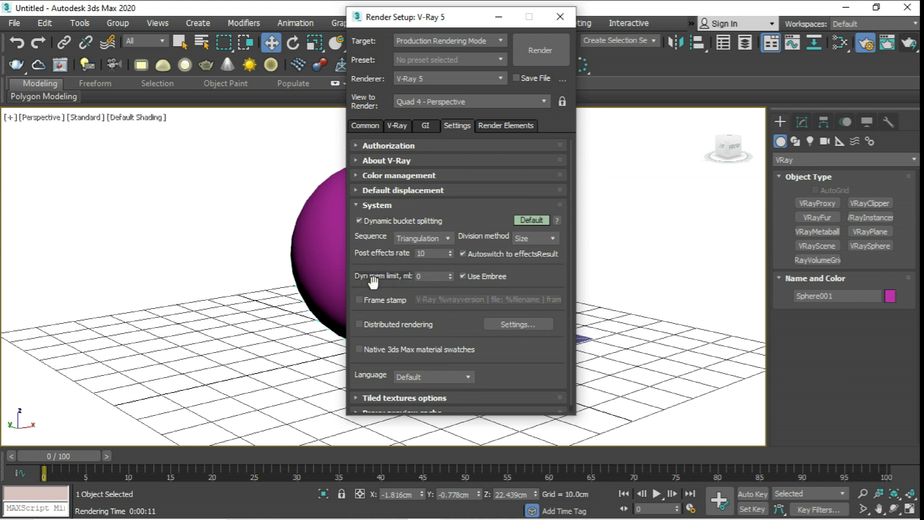
double_click(426, 276)
type("400")
key("Return")
left_click(560, 17)
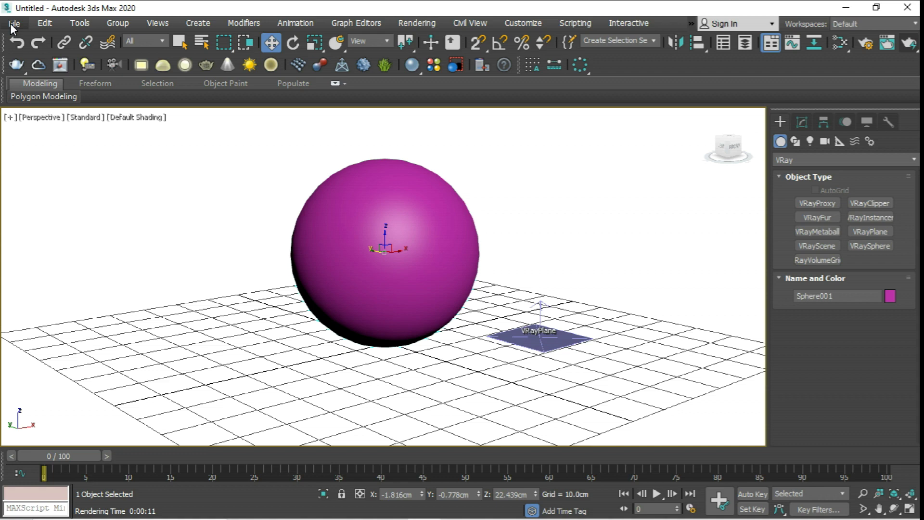
Save the scene as Render 1.max, render a test frame, then close the render windows.
left_click(14, 26)
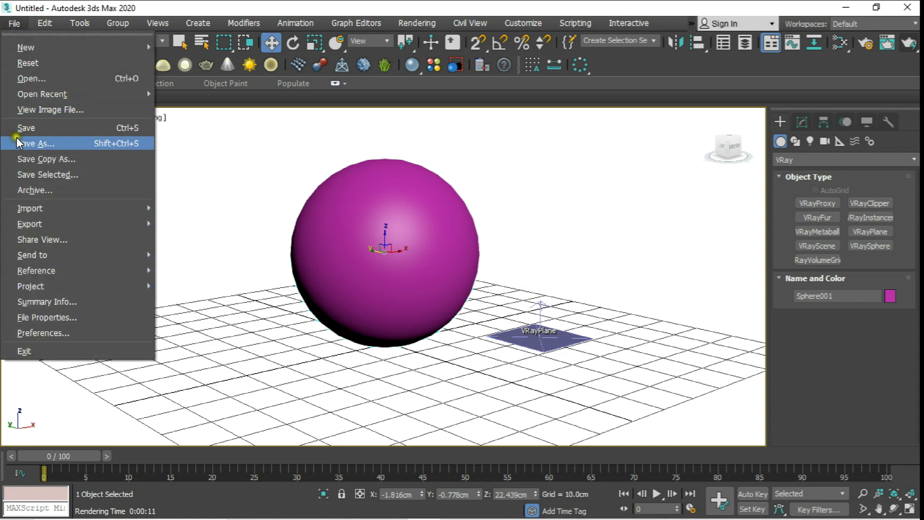
left_click(22, 128)
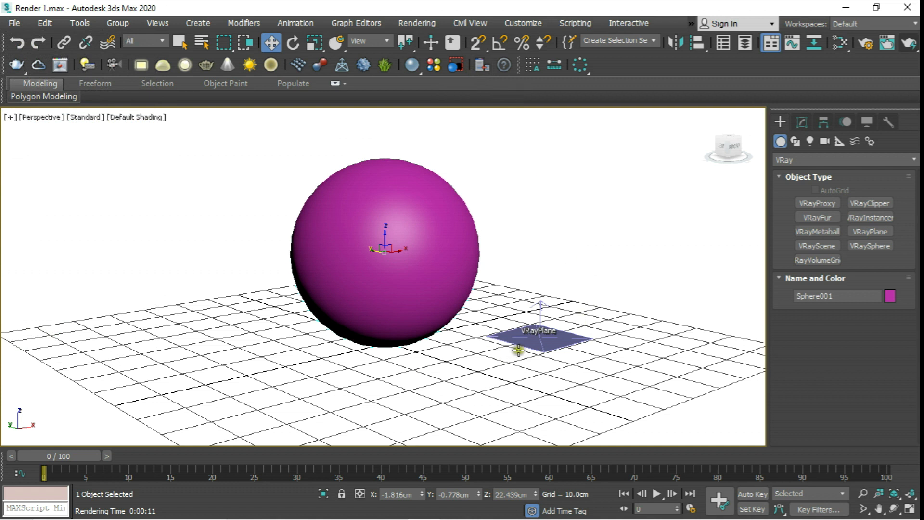
left_click(909, 44)
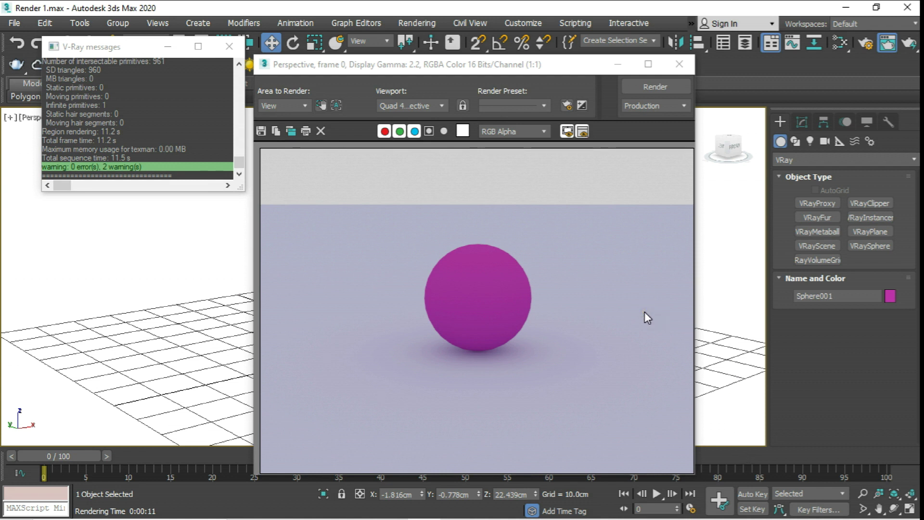
left_click(228, 52)
left_click(689, 60)
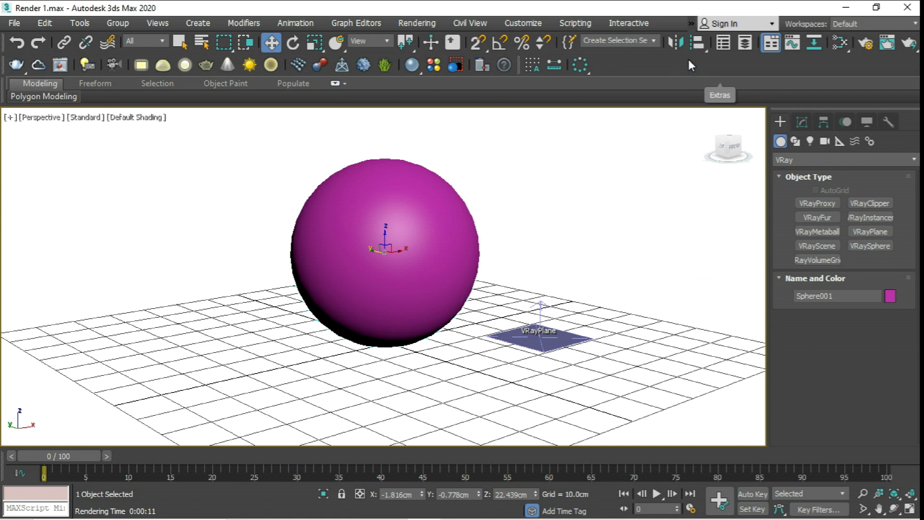
left_click(840, 43)
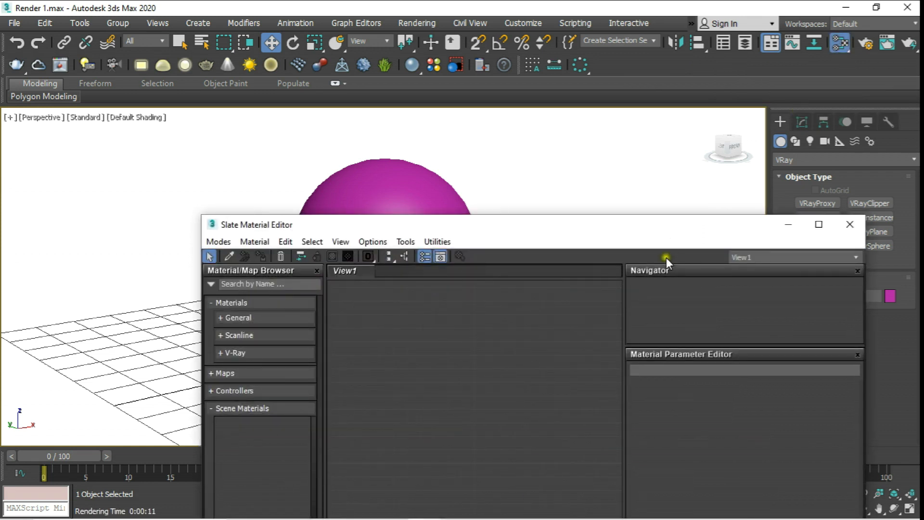
left_click_drag(674, 225, 605, 57)
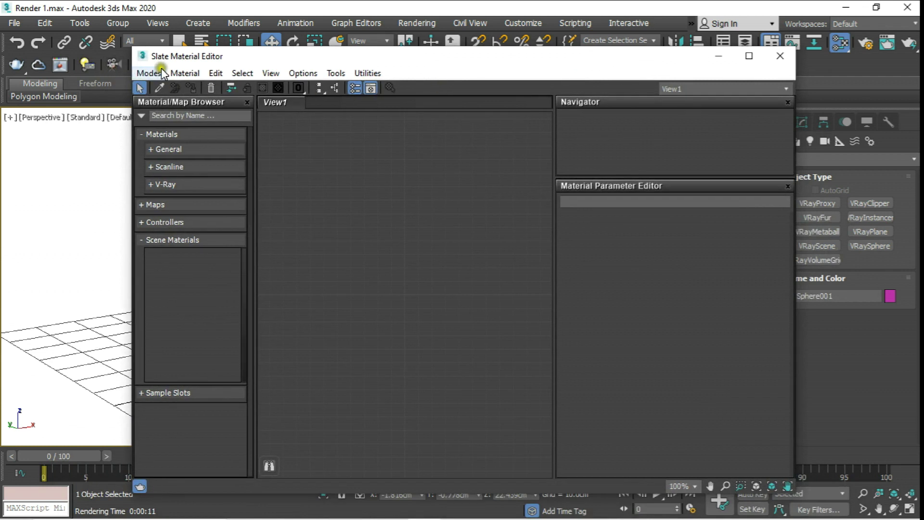
left_click(156, 73)
left_click(168, 97)
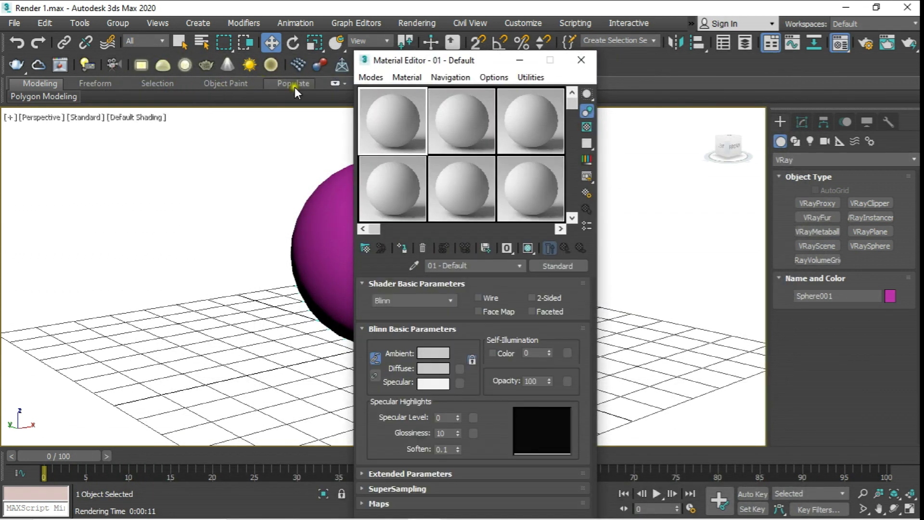
left_click(371, 77)
left_click(388, 114)
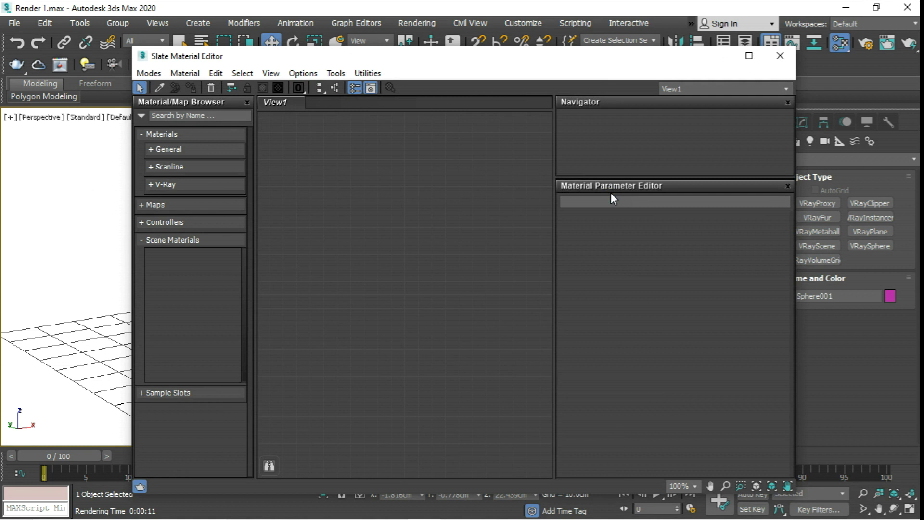
left_click_drag(599, 56, 575, 56)
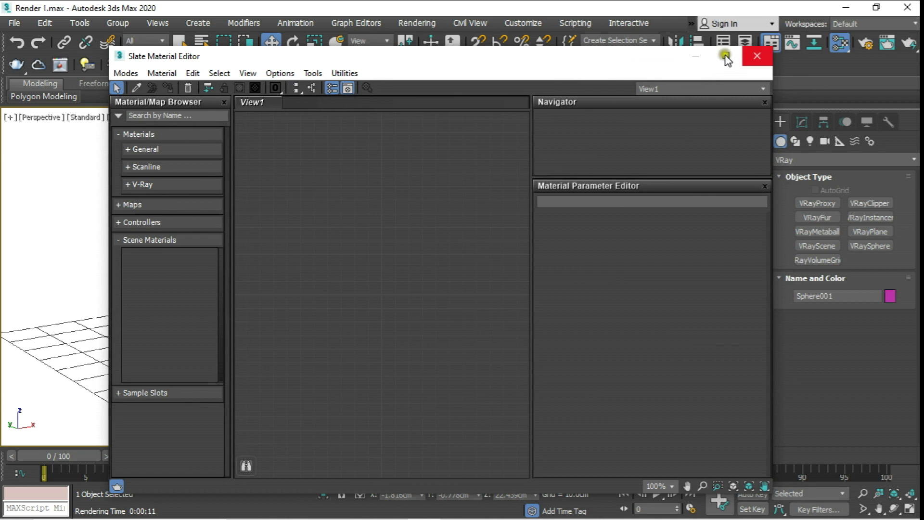
left_click(726, 56)
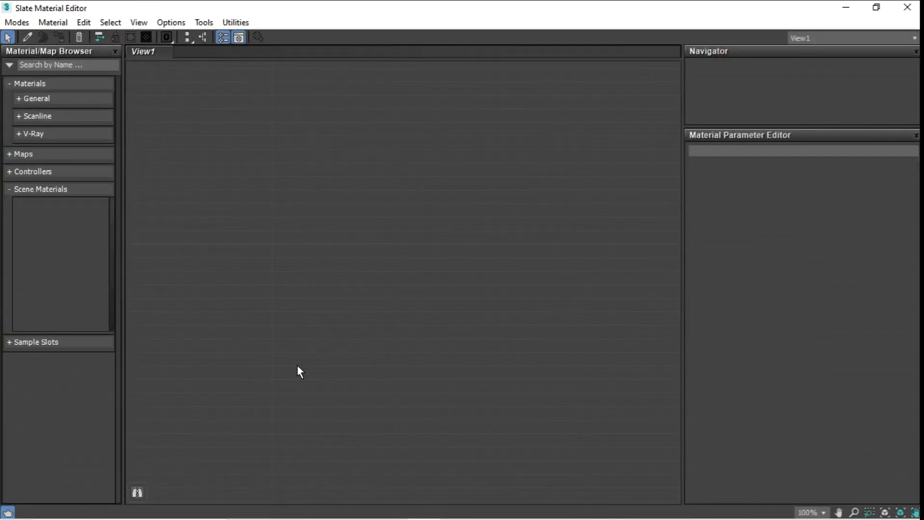
left_click(20, 26)
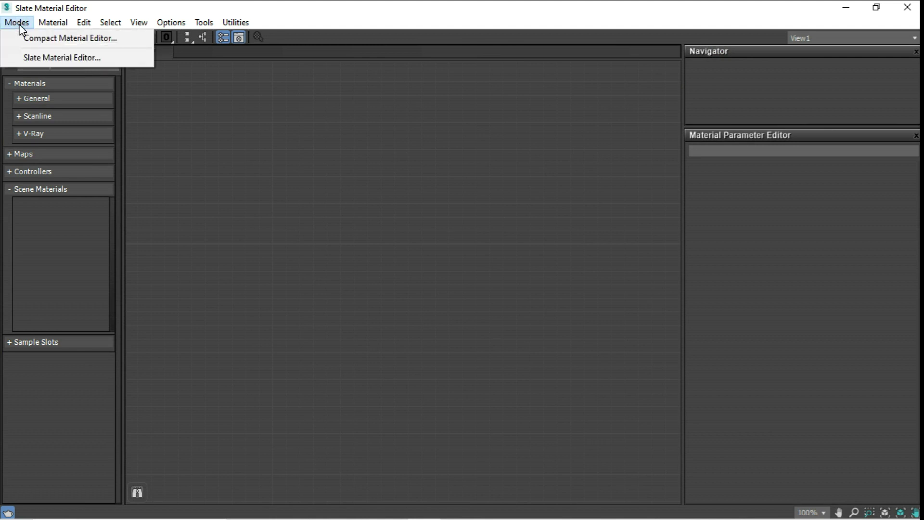
right_click(288, 134)
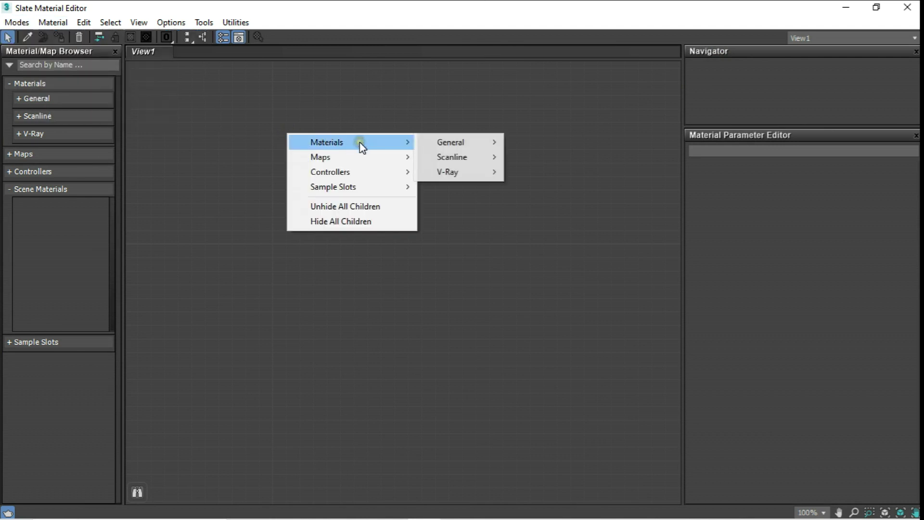
mouse_move(451, 143)
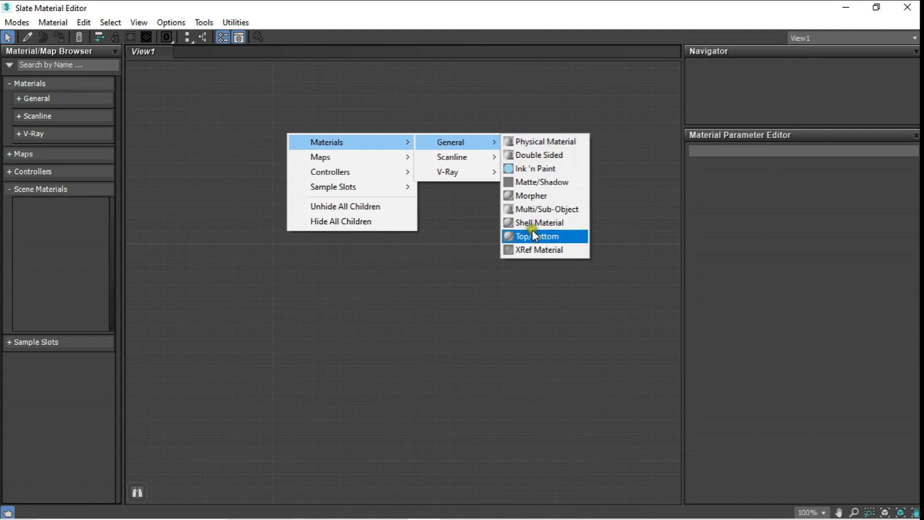
left_click(637, 64)
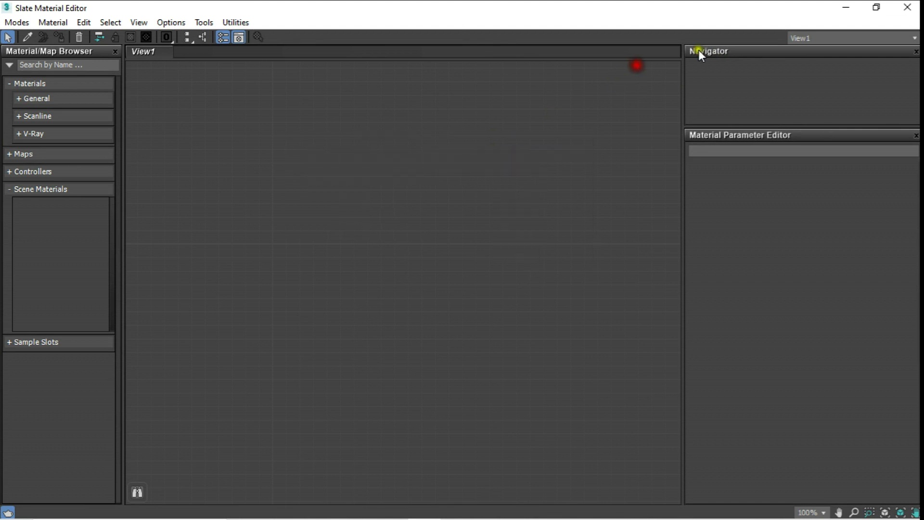
left_click(907, 7)
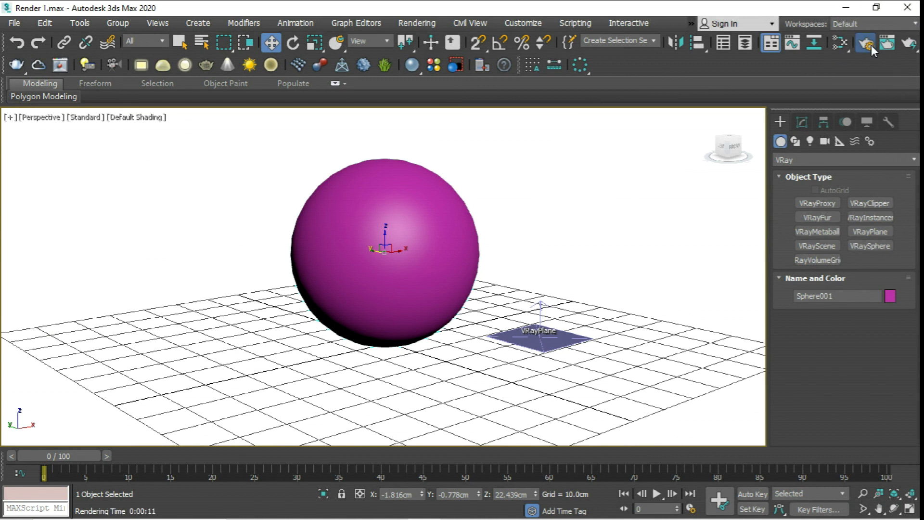
Briefly reopen Render Setup and close it without changes.
left_click(872, 45)
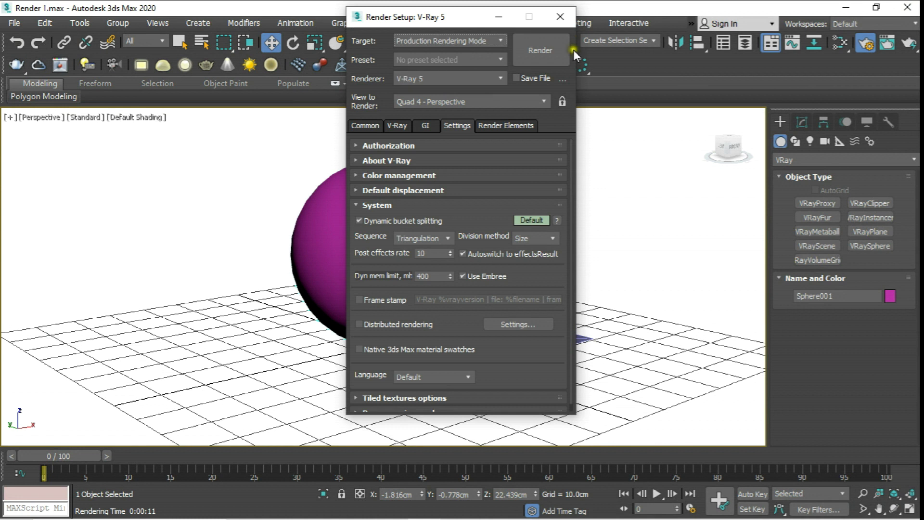
left_click(560, 17)
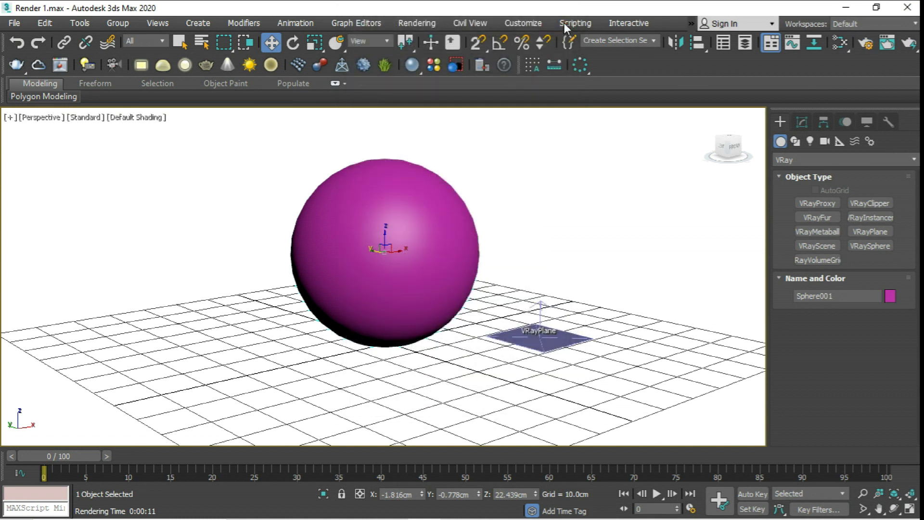
Add a new VRayMtl node, Material #25, in the Slate Material Editor.
key("m")
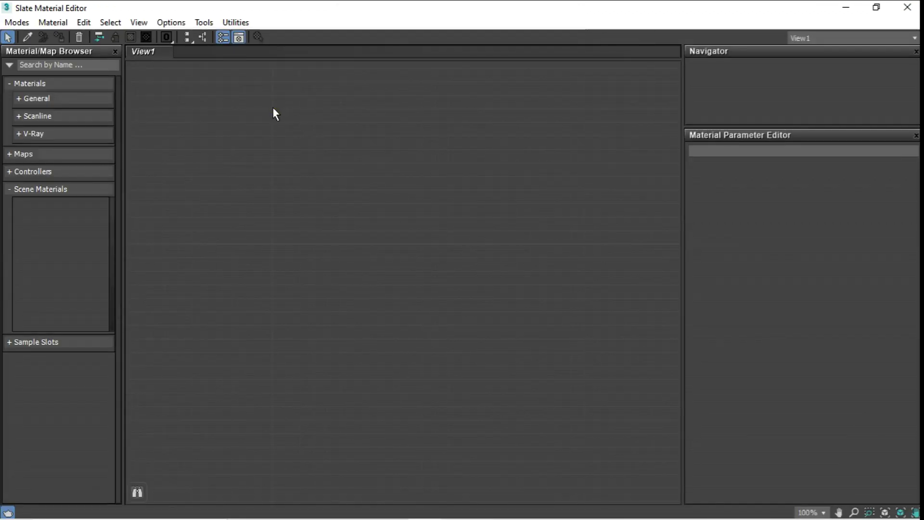
right_click(345, 116)
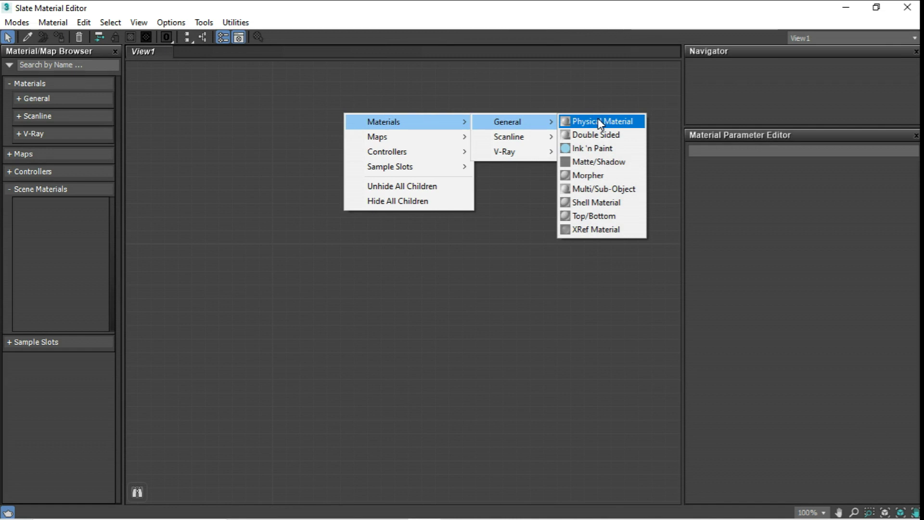
mouse_move(510, 152)
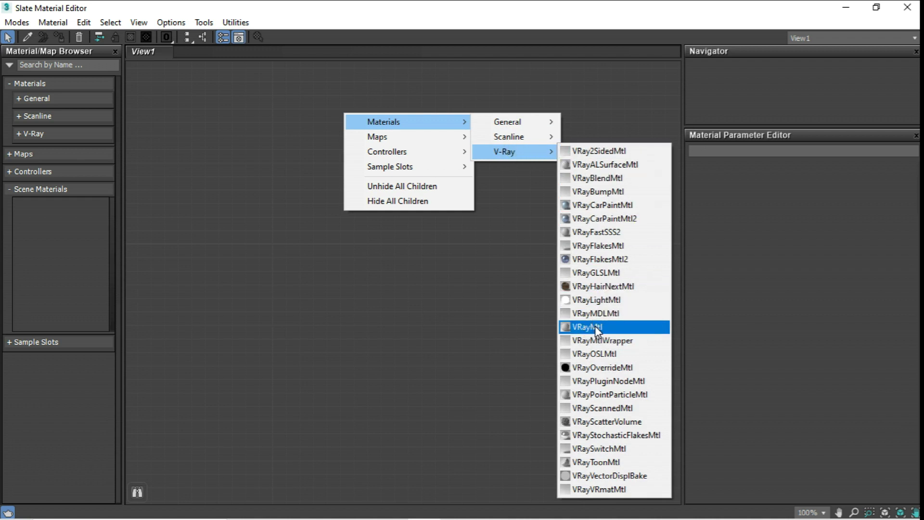
left_click(595, 325)
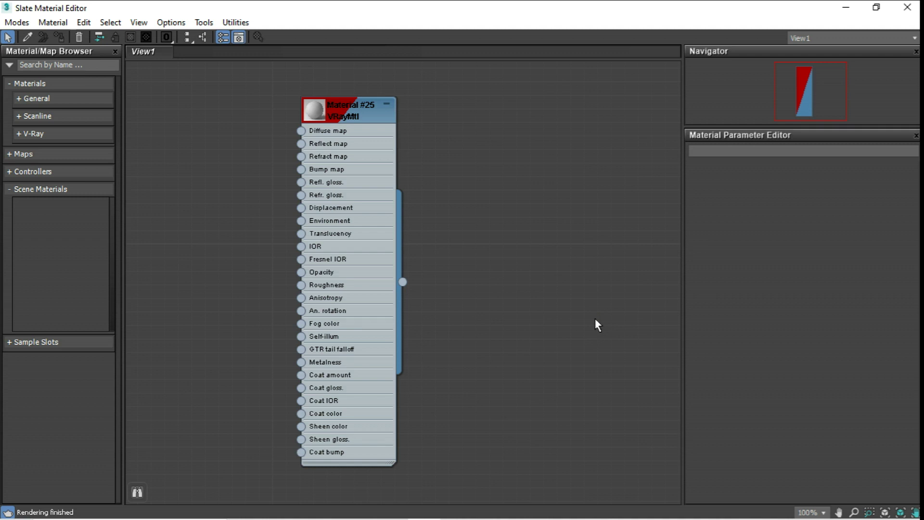
scroll(471, 258, "up", 1)
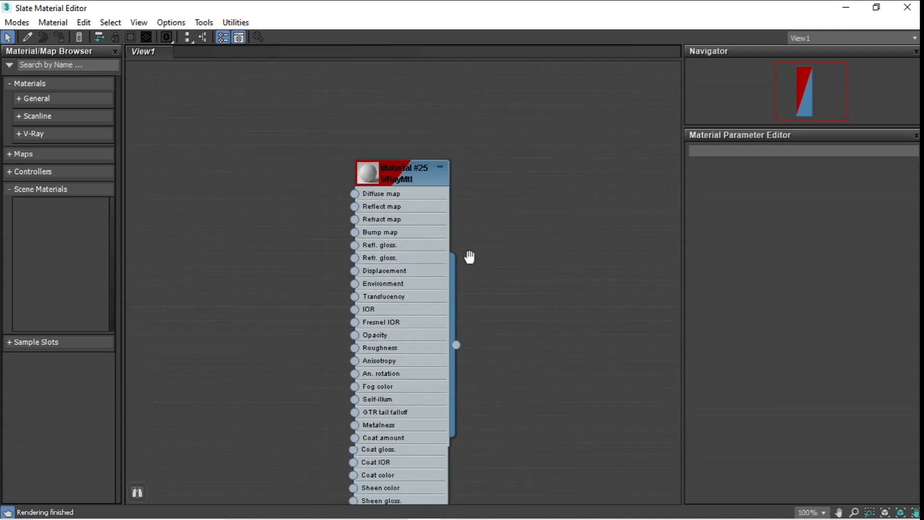
scroll(371, 171, "up", 3)
scroll(372, 174, "up", 2)
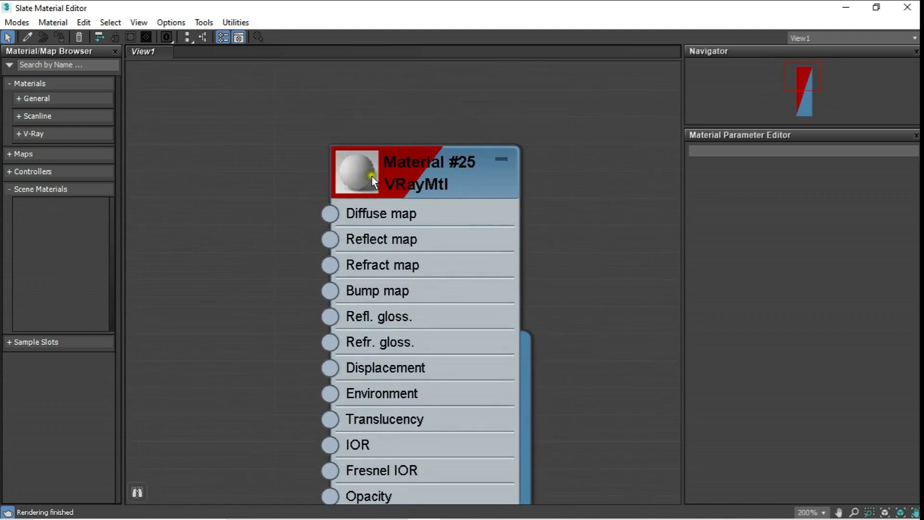
scroll(364, 172, "down", 4)
Expand Material #25's sphere preview, move it left, and clone it as Material #26.
double_click(357, 172)
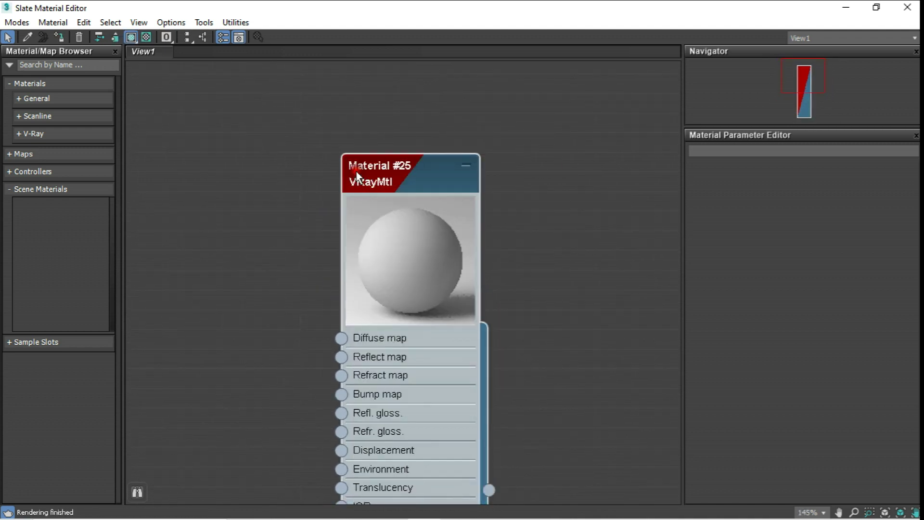
scroll(359, 174, "down", 3)
scroll(363, 179, "down", 4)
scroll(362, 179, "up", 2)
left_click_drag(367, 171, 295, 165)
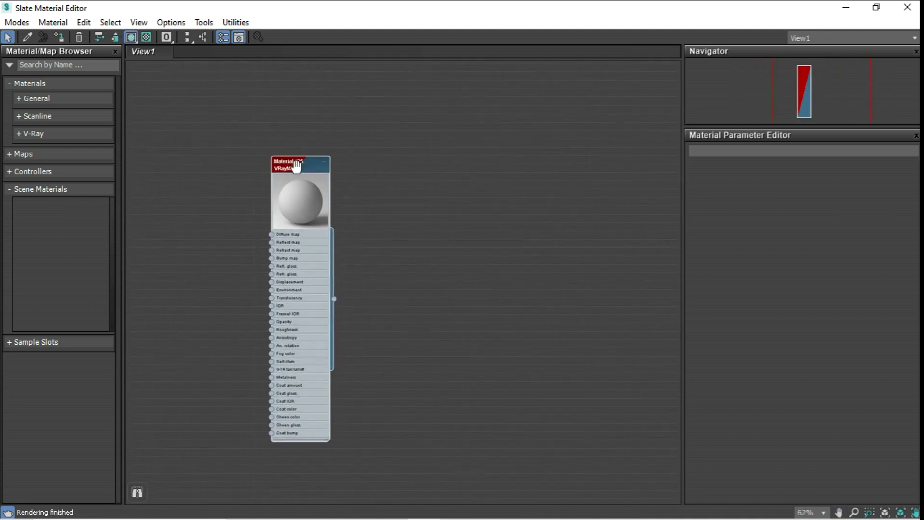
scroll(308, 154, "up", 1)
left_click(293, 158)
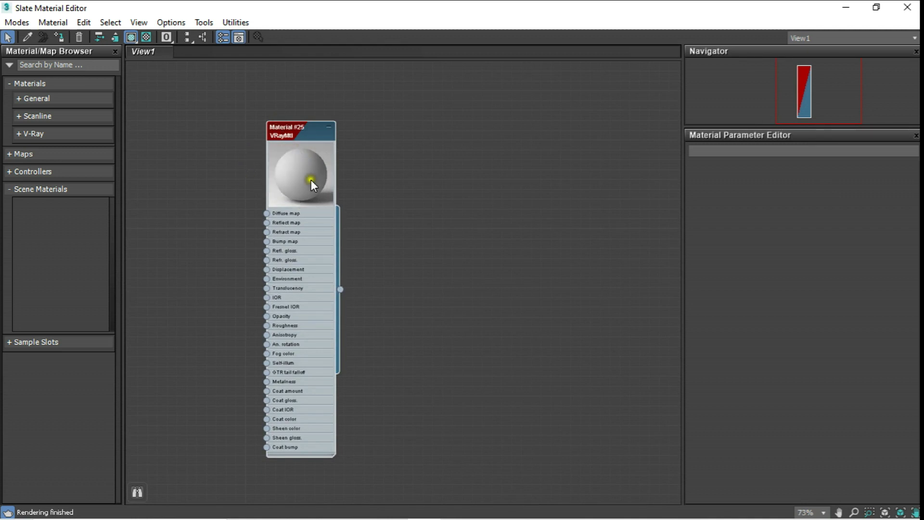
middle_click_drag(331, 169, 253, 172)
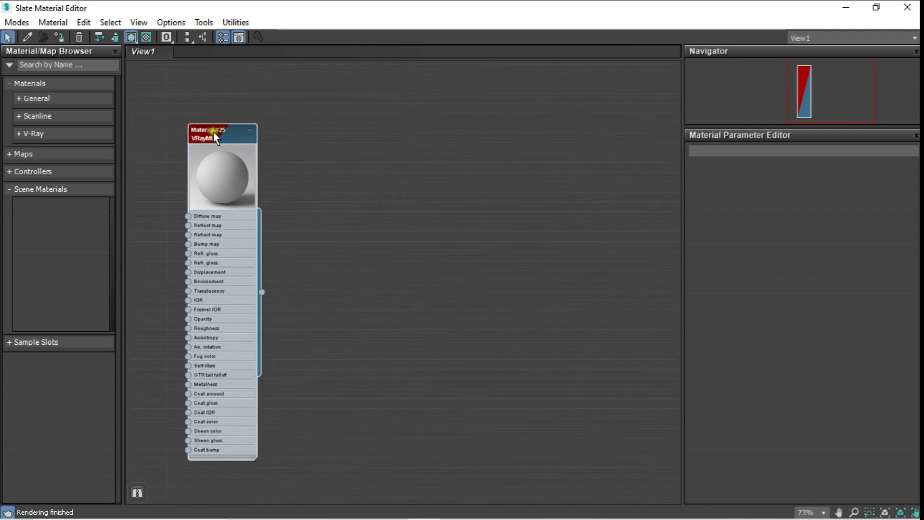
left_click_drag(222, 130, 348, 130, "shift")
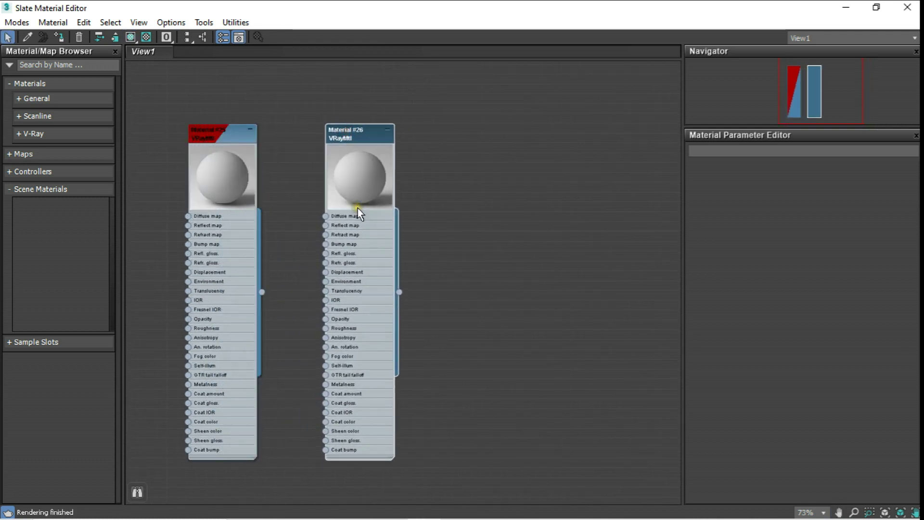
left_click(449, 179)
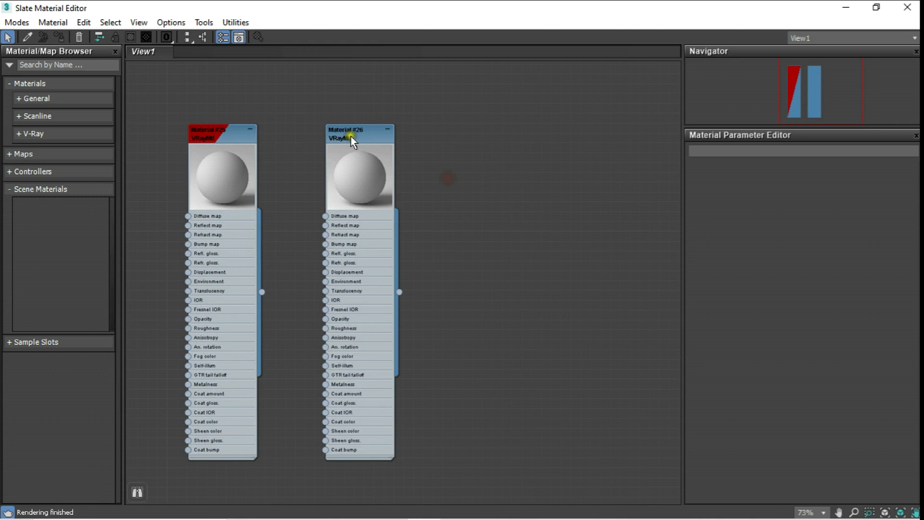
Add a third VRayMtl node, Material #27, to the right of the others.
right_click(460, 146)
mouse_move(525, 155)
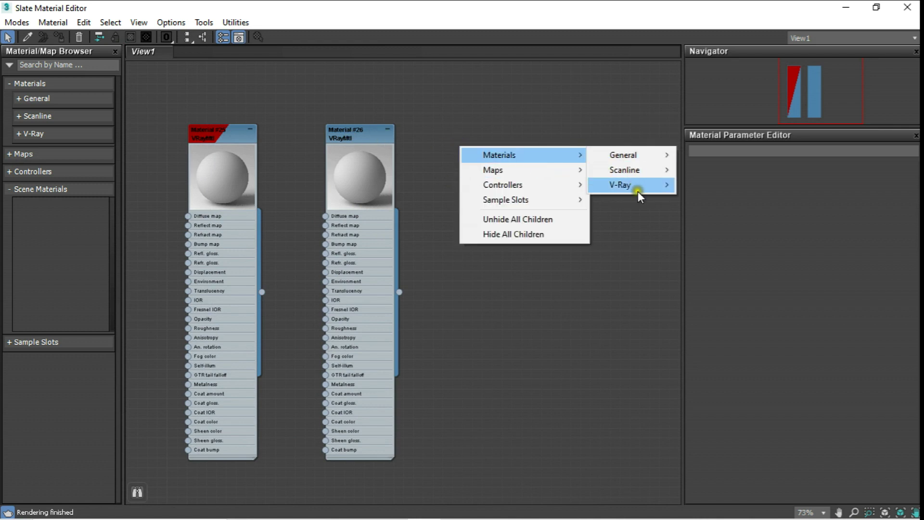
mouse_move(621, 185)
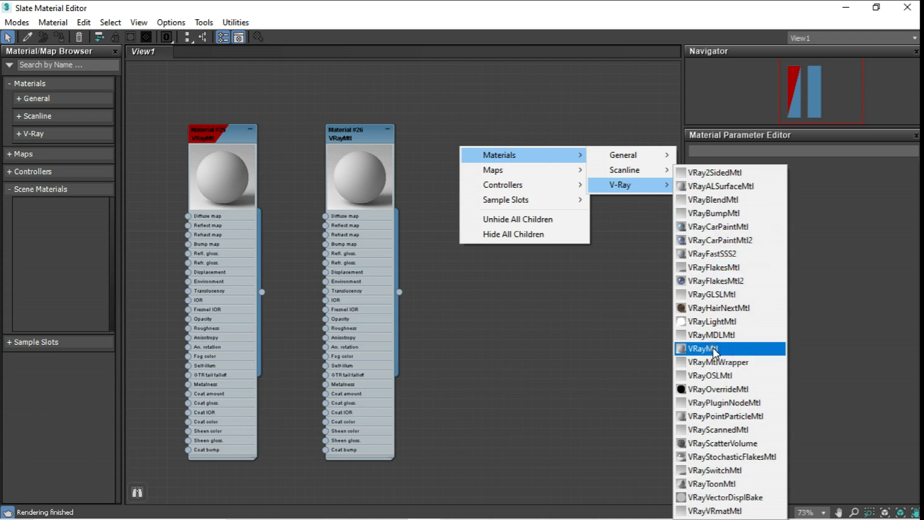
left_click(715, 350)
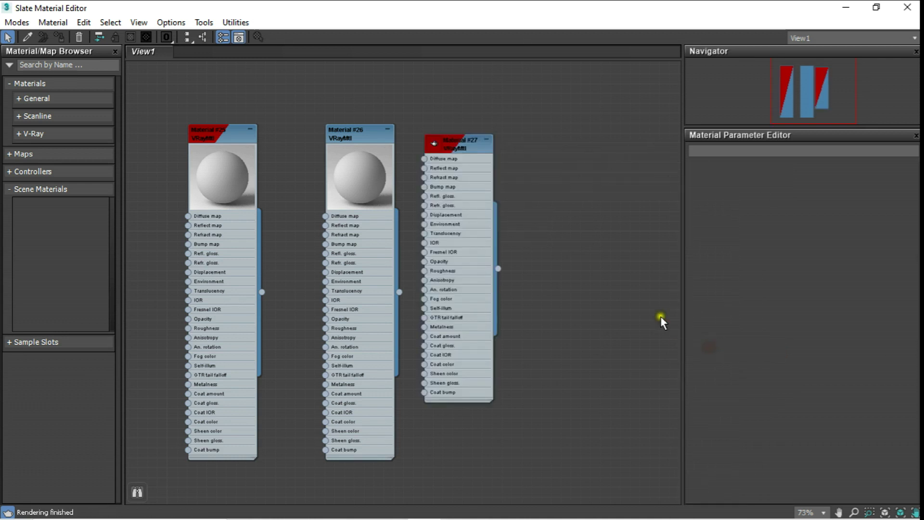
left_click_drag(432, 154, 478, 141)
scroll(340, 207, "down", 2)
scroll(356, 192, "down", 2)
mouse_move(361, 186)
middle_mouse_down()
mouse_move(255, 175)
mouse_move(399, 169)
middle_mouse_up()
scroll(260, 175, "up", 1)
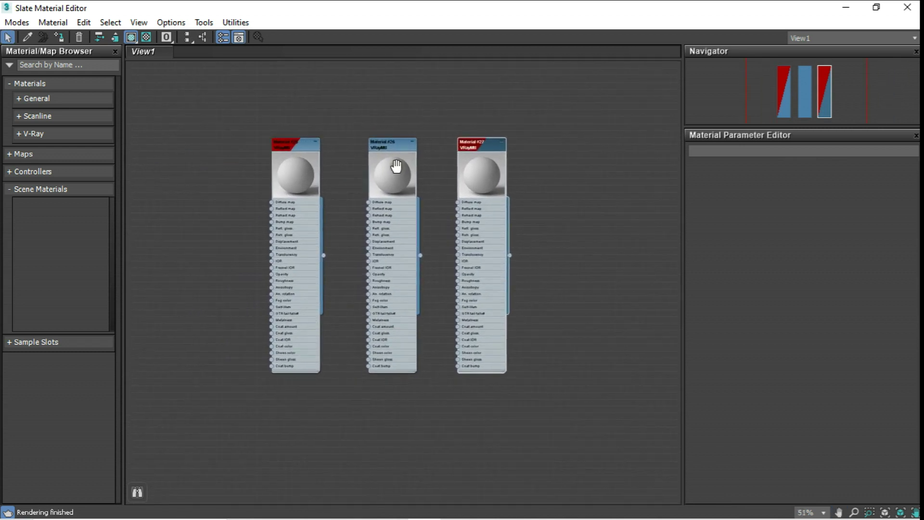
Move Material #26 and #27 further right to space out the row.
left_click_drag(360, 108, 621, 436)
left_click_drag(393, 145, 443, 149)
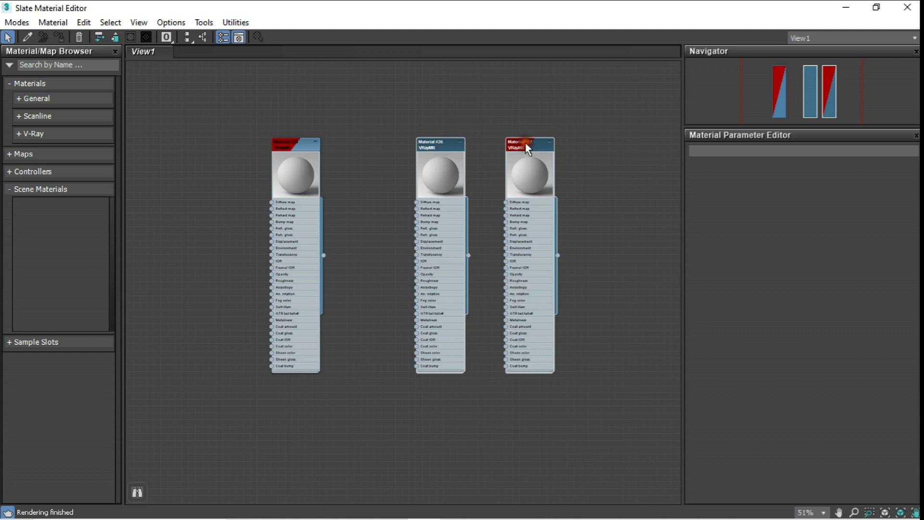
left_click_drag(528, 147, 637, 144)
scroll(502, 148, "down", 5)
mouse_move(502, 149)
middle_mouse_down()
mouse_move(418, 157)
mouse_move(418, 166)
middle_mouse_up()
scroll(418, 156, "up", 3)
Clone the third material into a fourth node placed to its right.
left_click_drag(420, 118, 580, 420)
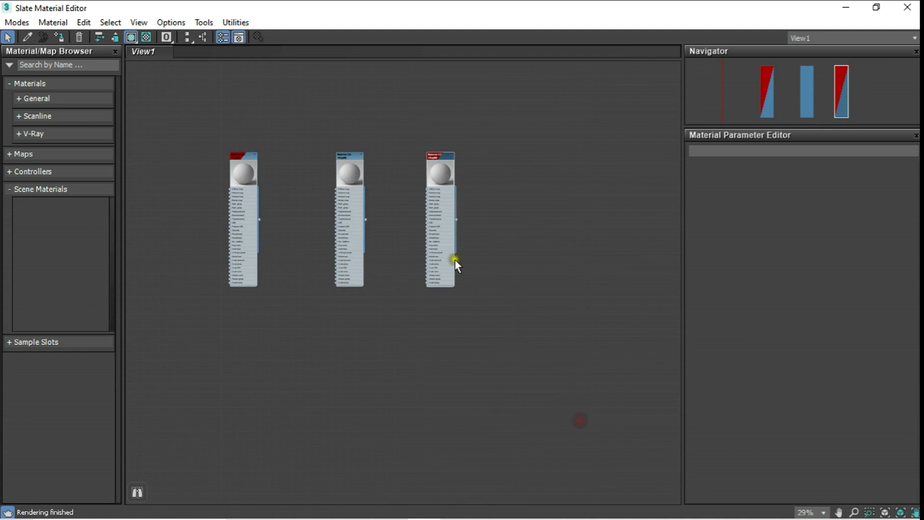
scroll(423, 190, "up", 1)
middle_click_drag(423, 190, 396, 189)
left_click_drag(415, 159, 523, 161, "shift")
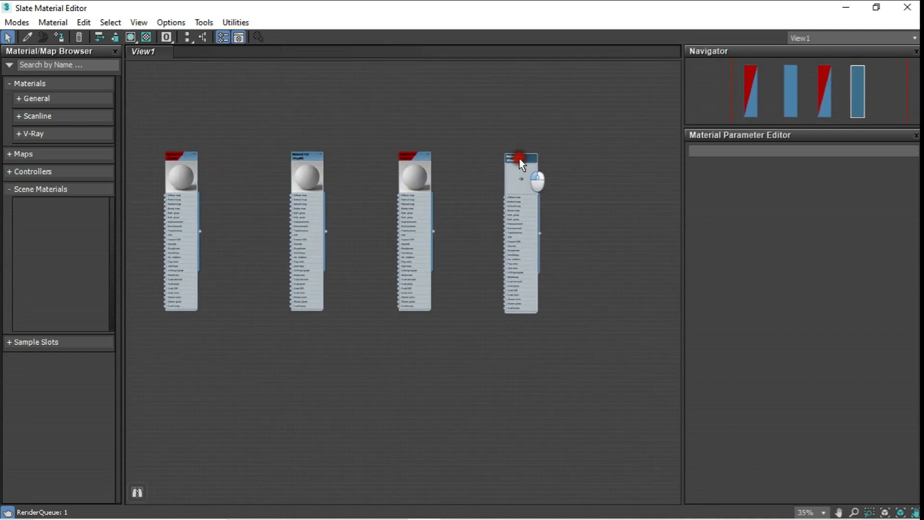
scroll(464, 198, "down", 4)
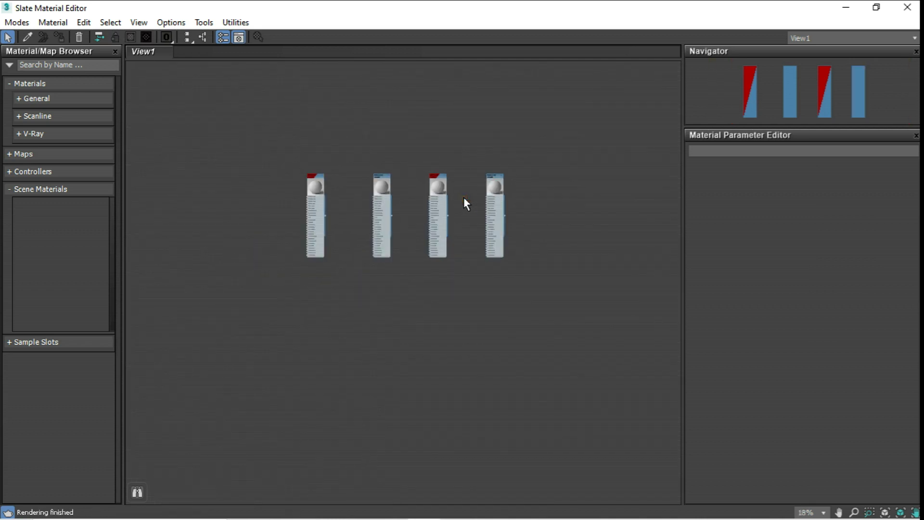
scroll(463, 198, "down", 2)
Select all material nodes and clone them into three more.
left_click_drag(379, 164, 556, 299)
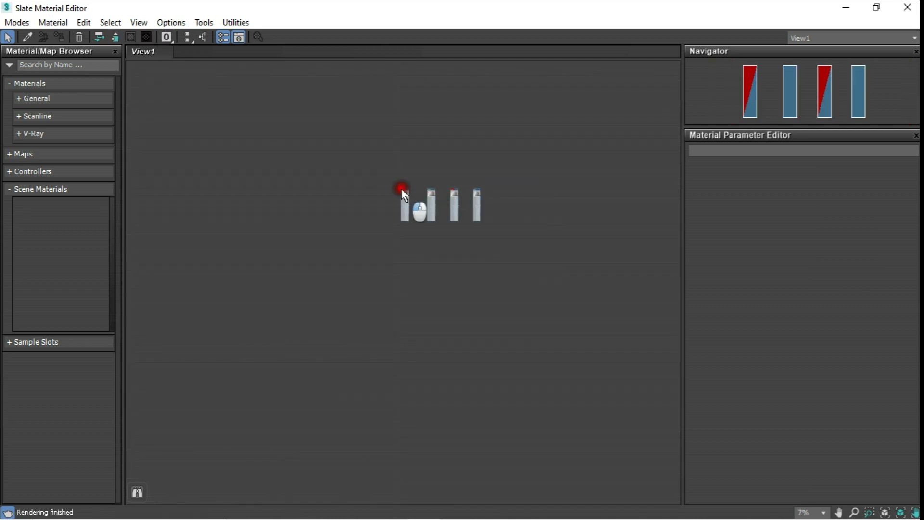
scroll(528, 190, "up", 4)
left_click_drag(151, 200, 460, 190, "shift")
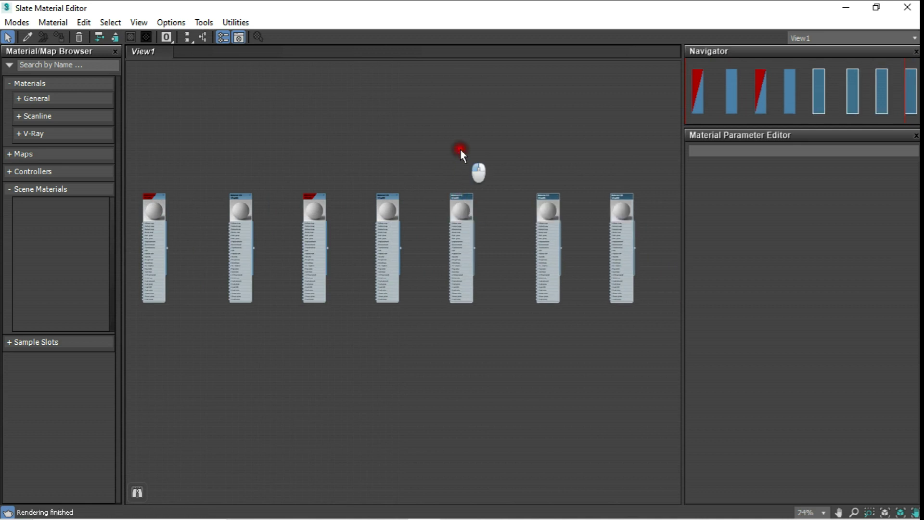
scroll(460, 150, "down", 4)
scroll(441, 218, "up", 3)
scroll(356, 266, "down", 3)
scroll(371, 271, "up", 3)
Add one more VRayMtl node at the end of the top row and align the nodes.
right_click(368, 258)
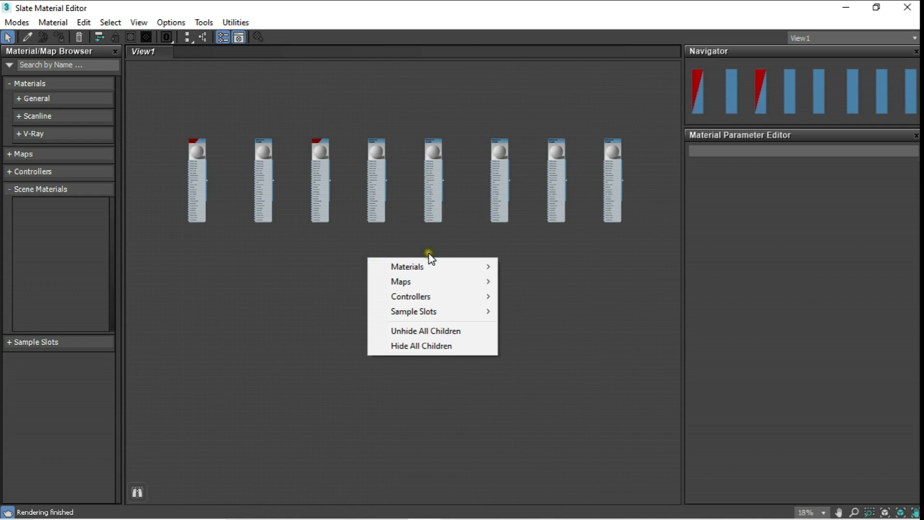
right_click(315, 259)
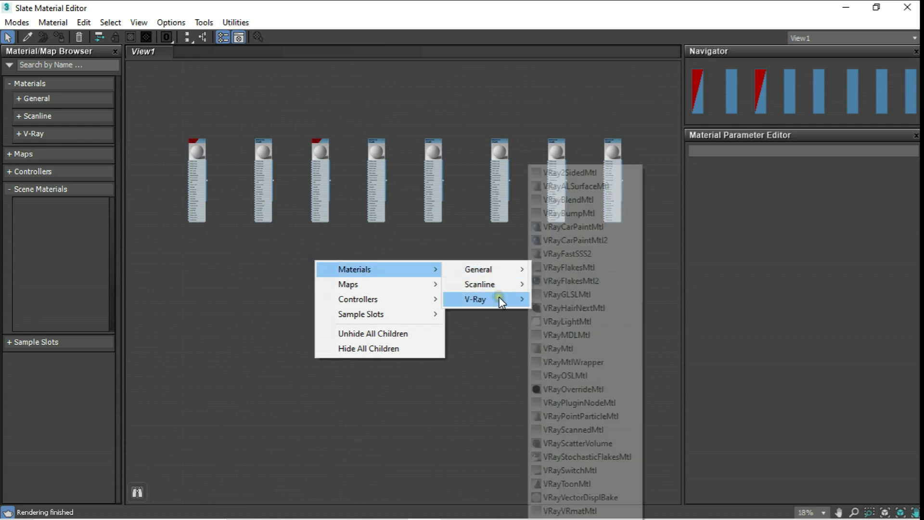
left_click(560, 346)
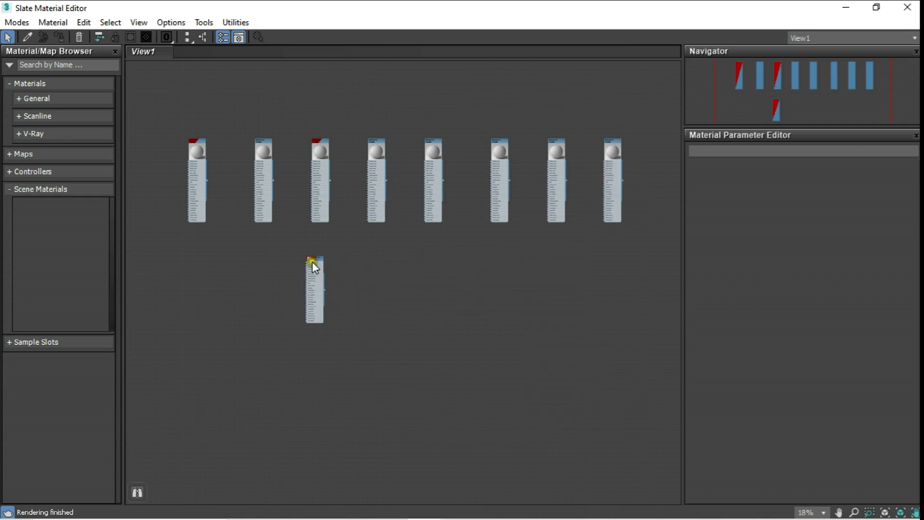
left_click_drag(310, 258, 665, 146)
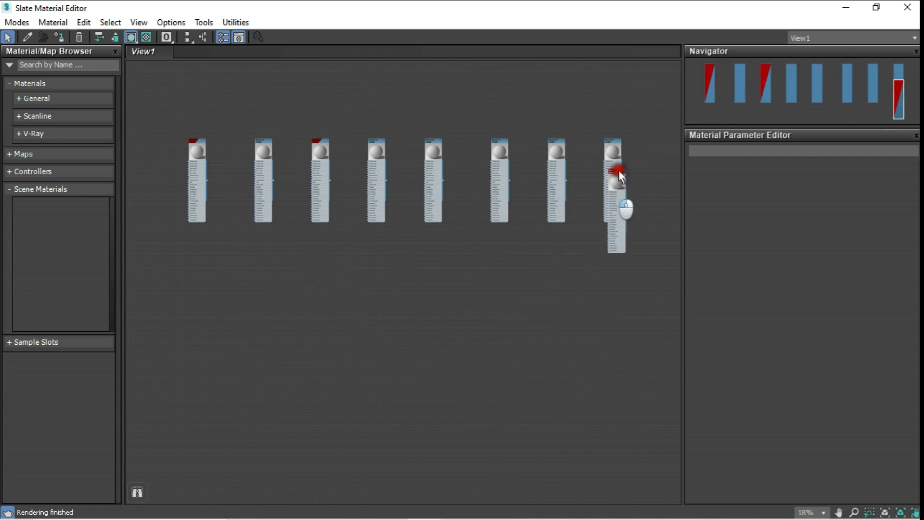
scroll(483, 219, "down", 5)
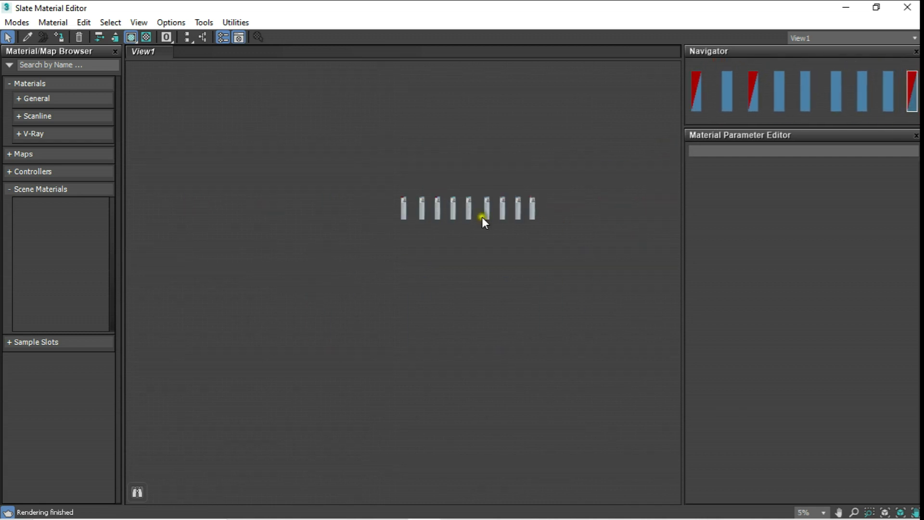
scroll(539, 207, "up", 6)
scroll(540, 207, "up", 3)
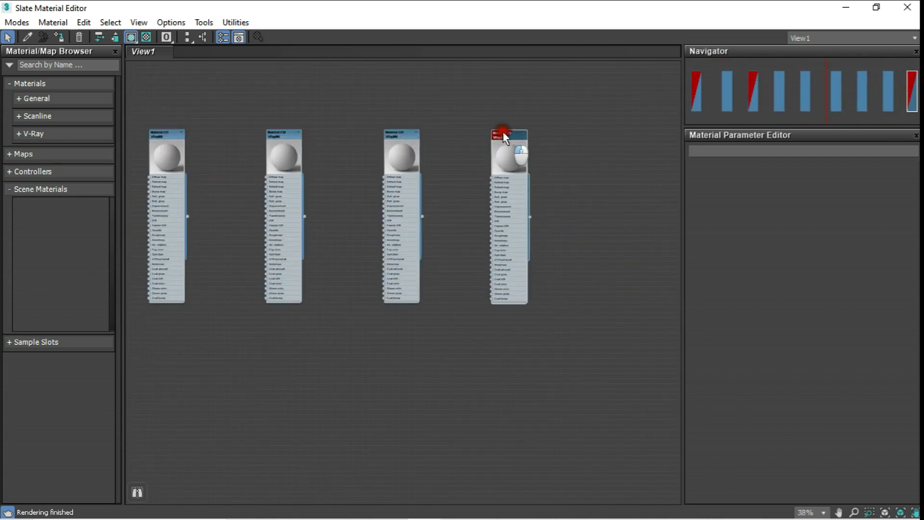
left_click_drag(501, 134, 516, 132)
scroll(522, 181, "down", 3)
scroll(476, 211, "down", 3)
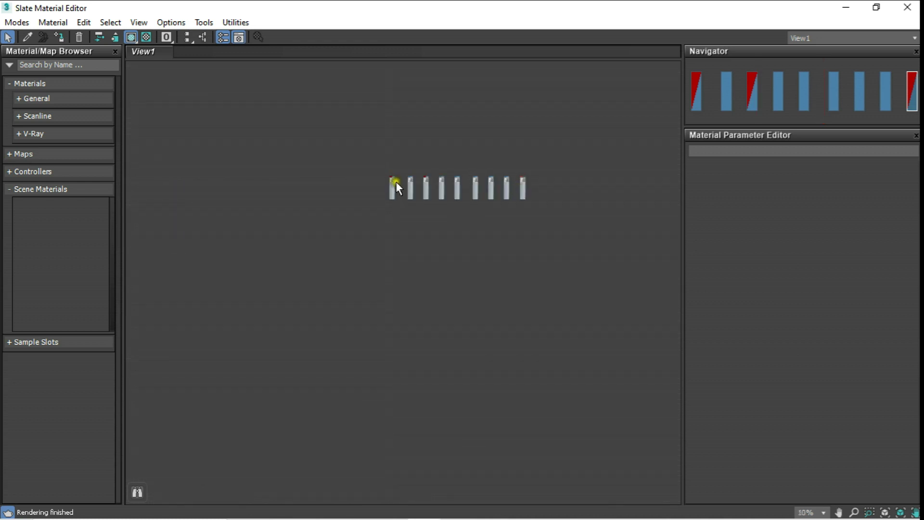
scroll(396, 181, "up", 7)
scroll(364, 186, "up", 3)
Open Material #25's parameters and shift its node slightly left.
scroll(351, 171, "up", 2)
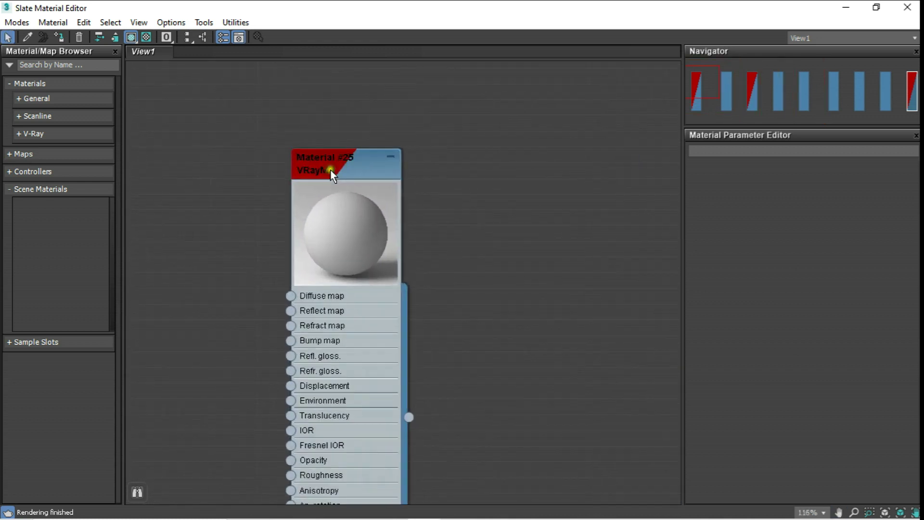
scroll(332, 174, "up", 1)
double_click(333, 174)
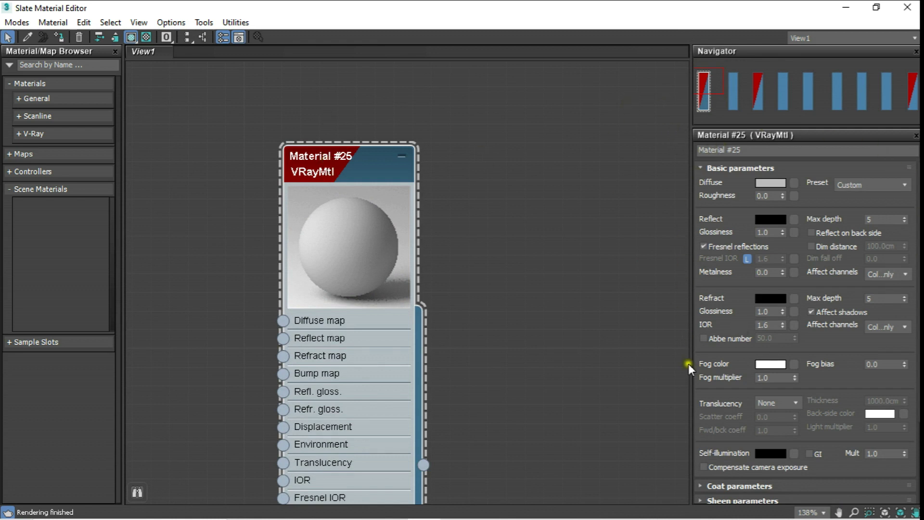
left_click_drag(352, 168, 303, 159)
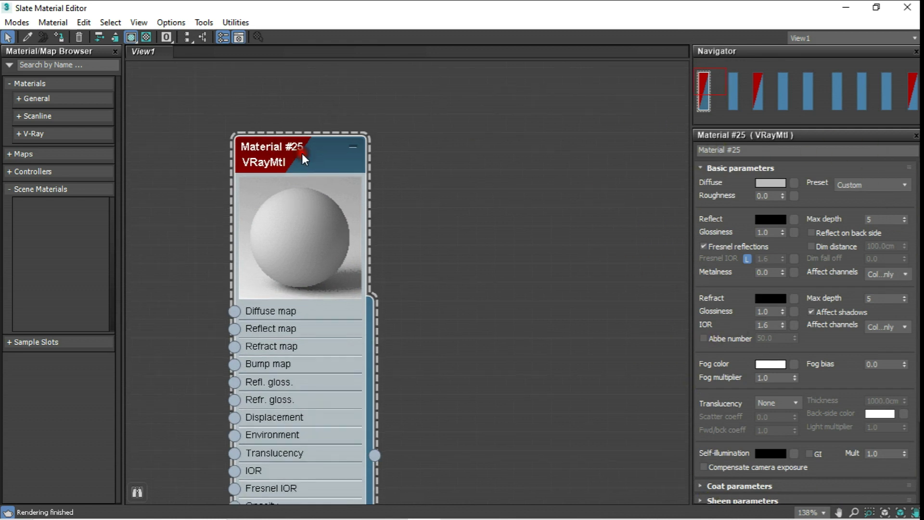
Set Material #25's diffuse colour to pure white, RGB 255,255,255.
left_click(774, 184)
left_click_drag(442, 67, 562, 71)
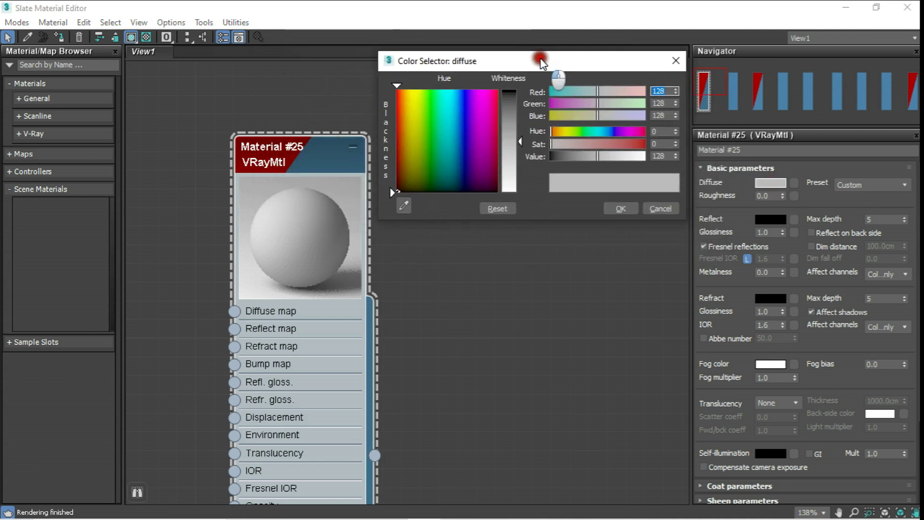
left_click(514, 95)
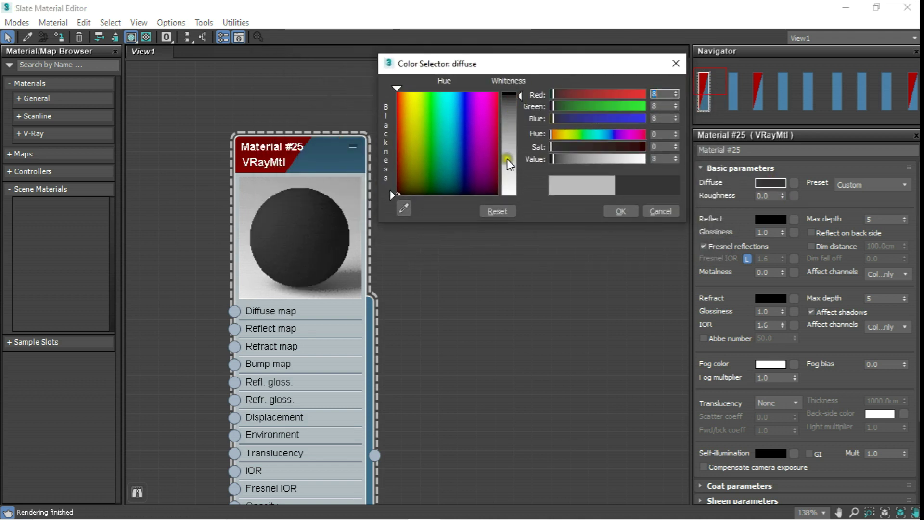
left_click_drag(516, 162, 517, 185)
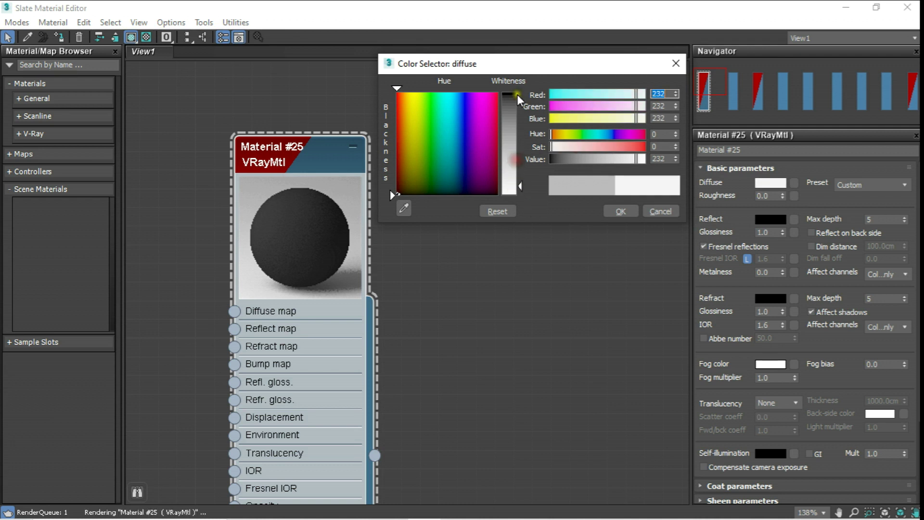
left_click_drag(497, 125, 501, 96)
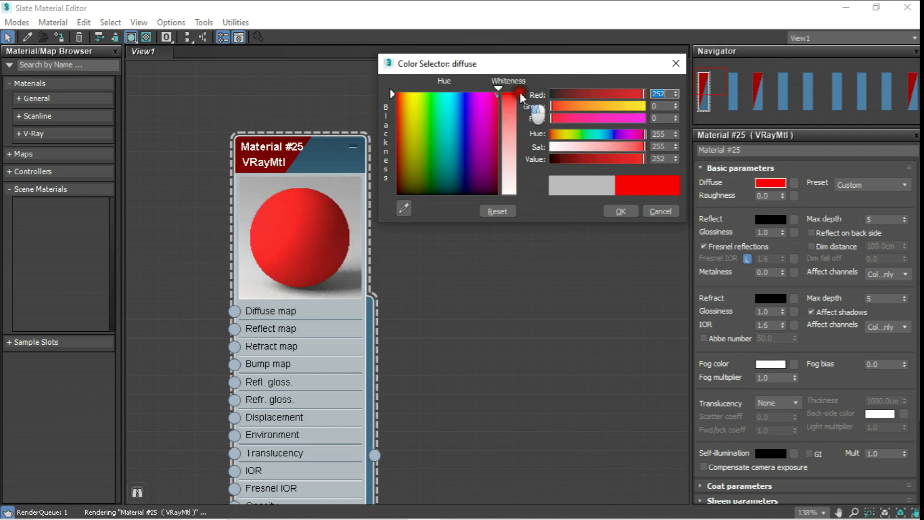
left_click_drag(512, 184, 520, 196)
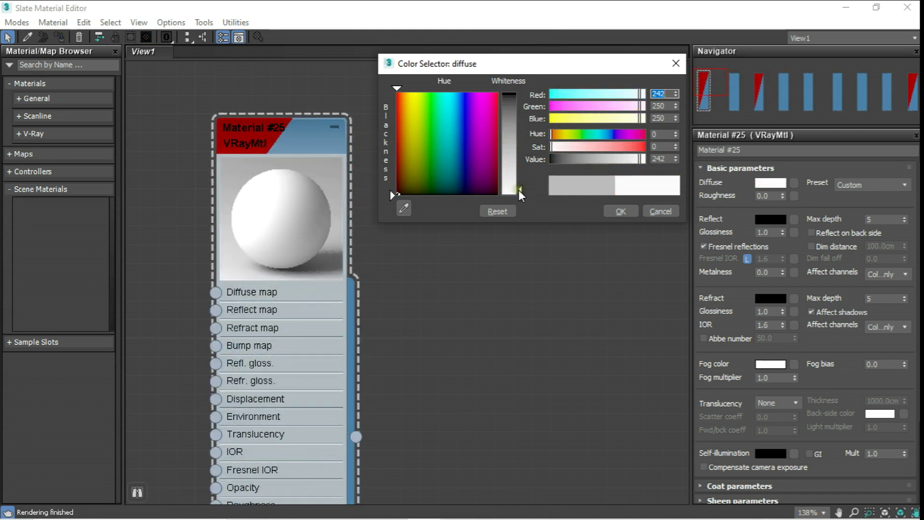
left_click(622, 212)
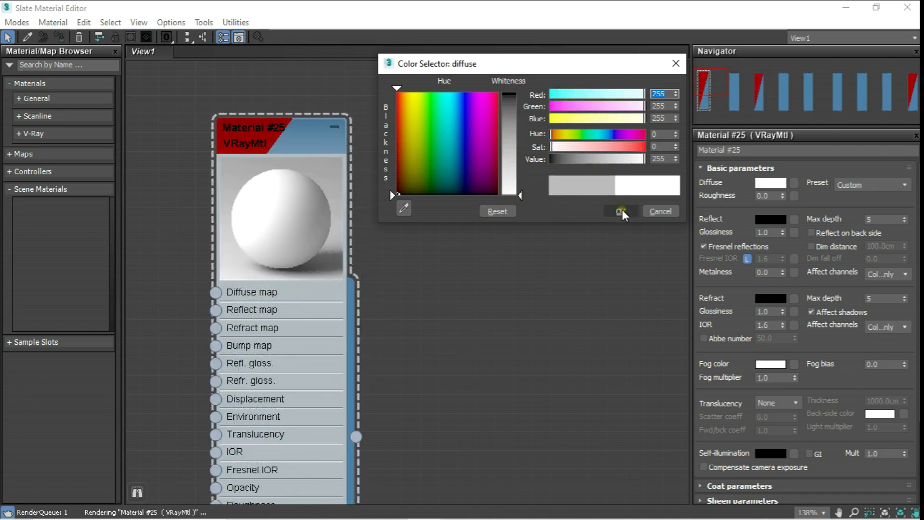
scroll(403, 231, "down", 2)
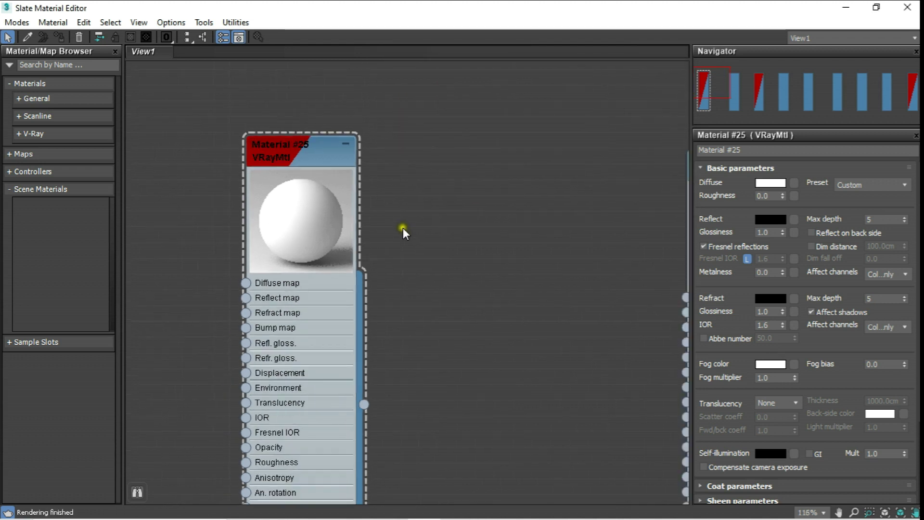
scroll(403, 231, "down", 4)
middle_click_drag(561, 206, 466, 207)
Select Material #26 and enable Show Shaded Material in Viewport.
scroll(466, 207, "up", 1)
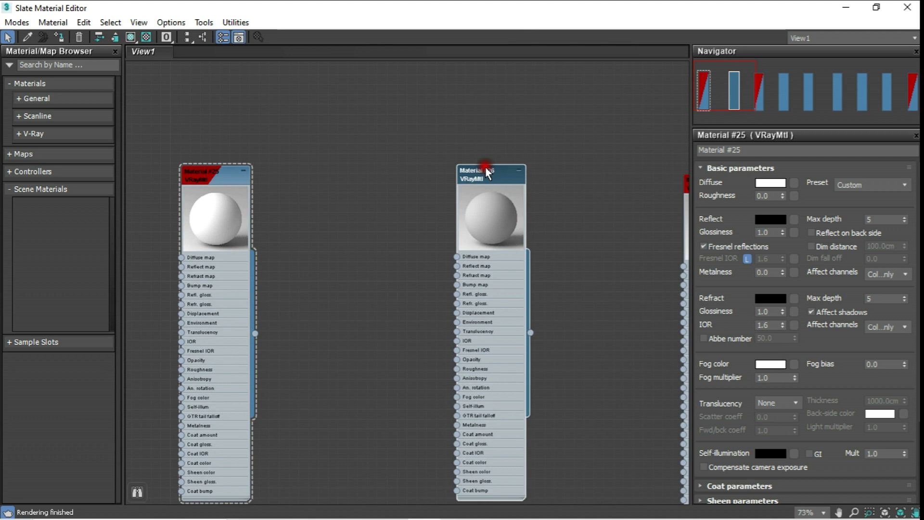
left_click(485, 170)
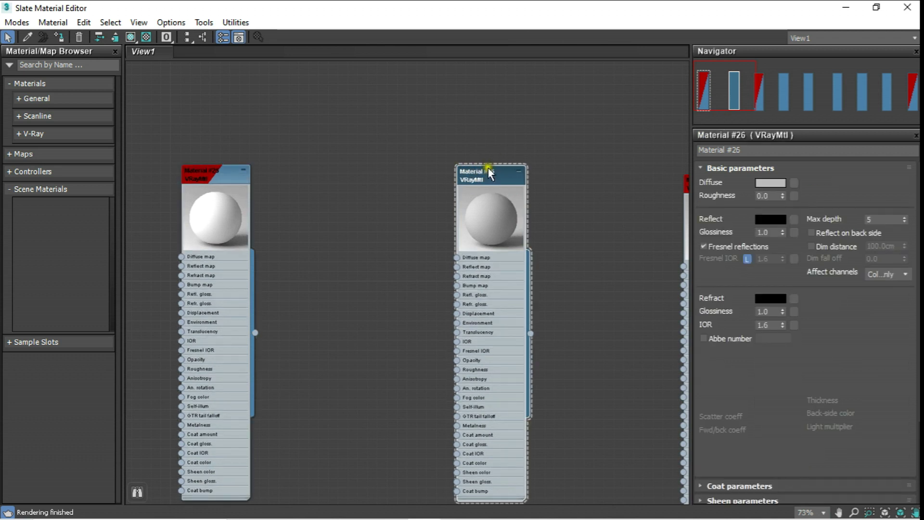
left_click(496, 136)
left_click(494, 171)
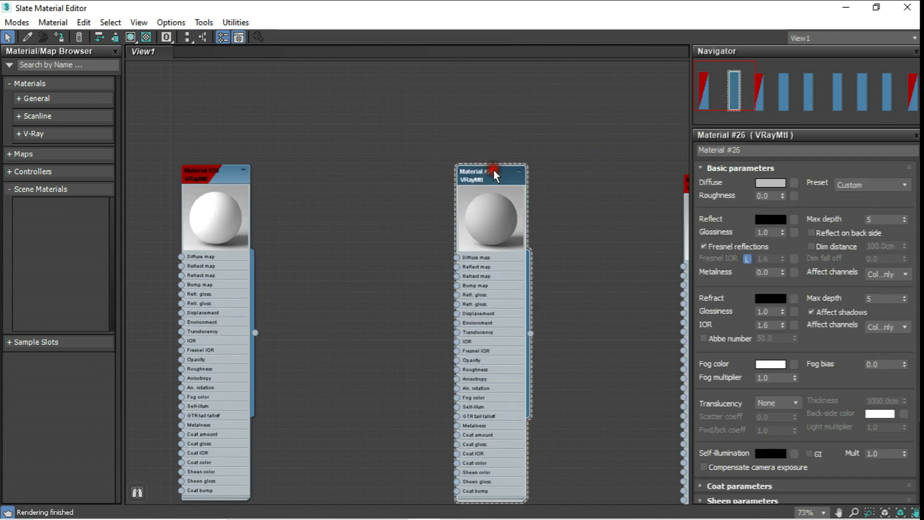
left_click(133, 38)
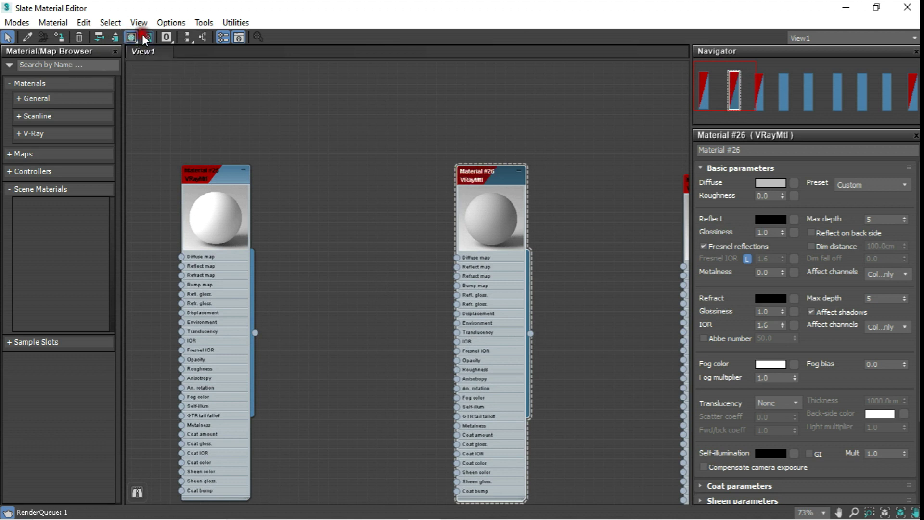
scroll(474, 178, "up", 3)
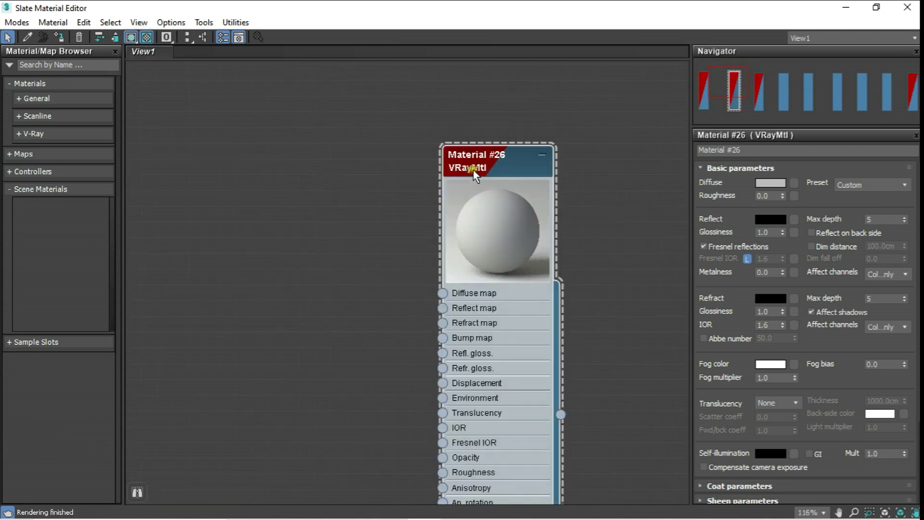
Set Material #26's diffuse colour to pure red, RGB 255,0,0.
left_click(770, 183)
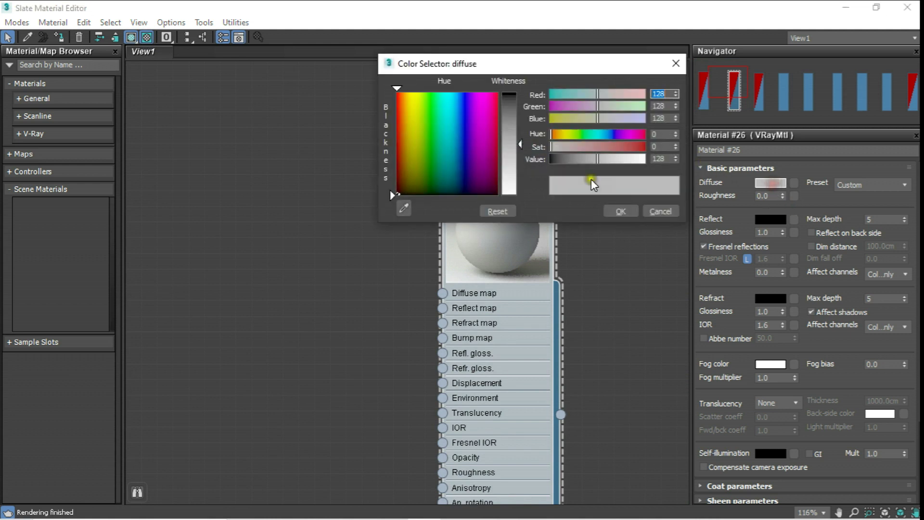
left_click(499, 117)
left_click_drag(499, 117, 498, 92)
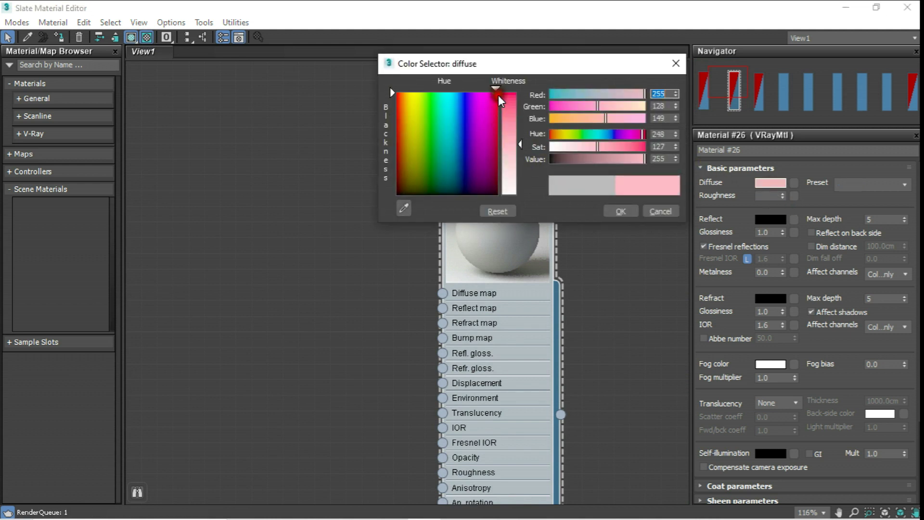
left_click(619, 211)
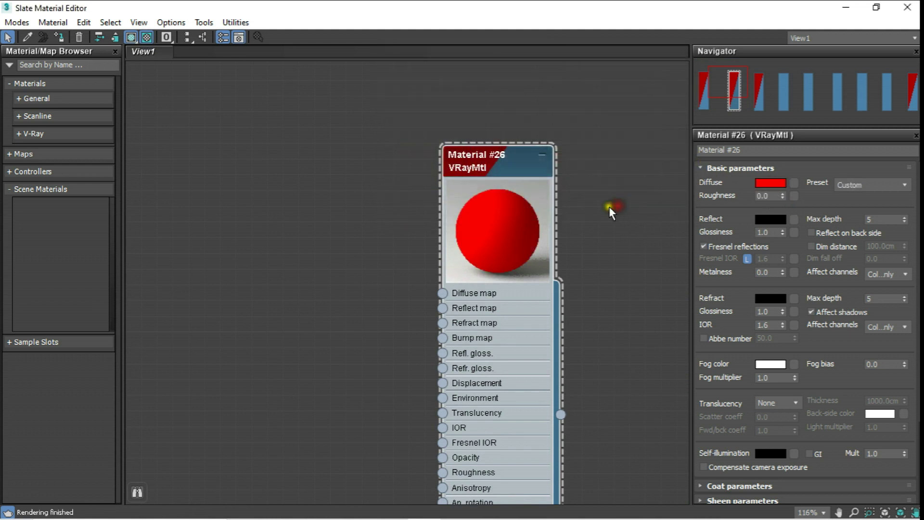
scroll(518, 187, "down", 1)
scroll(520, 190, "down", 1)
middle_click_drag(389, 185, 460, 169)
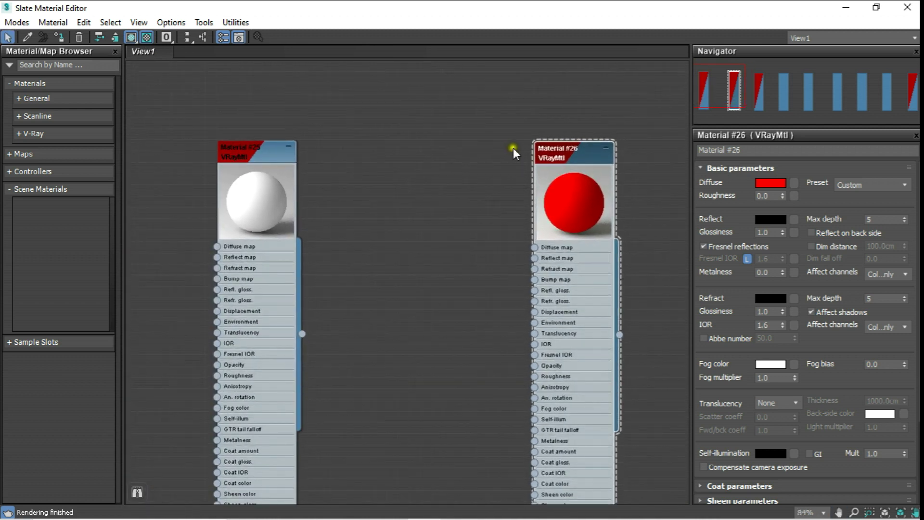
scroll(444, 177, "down", 1)
scroll(436, 182, "down", 1)
scroll(434, 184, "up", 1)
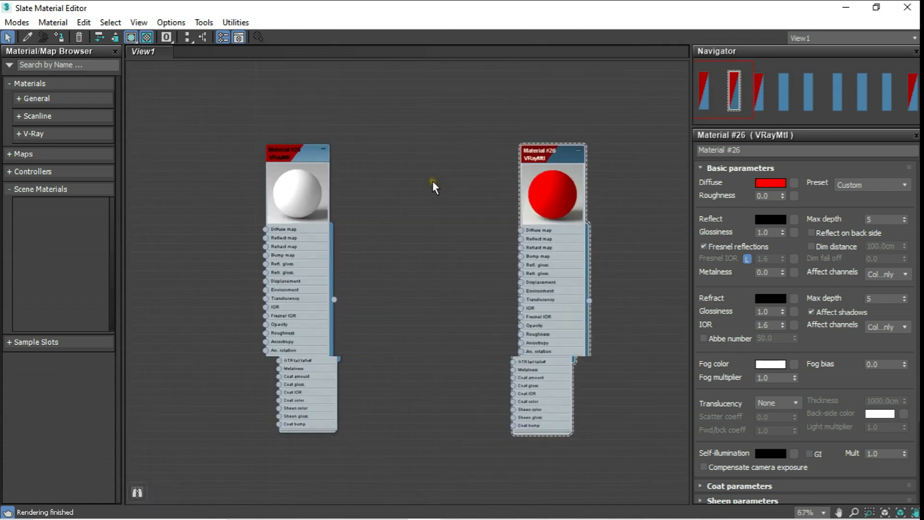
scroll(447, 180, "up", 1)
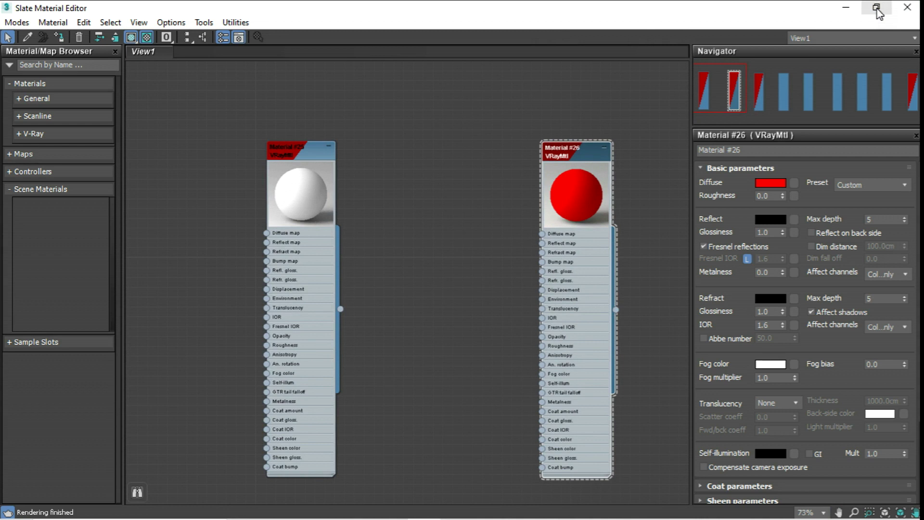
Shift-drag the magenta sphere to create a copy, Sphere002, to its right.
left_click(877, 9)
left_click_drag(474, 68, 873, 66)
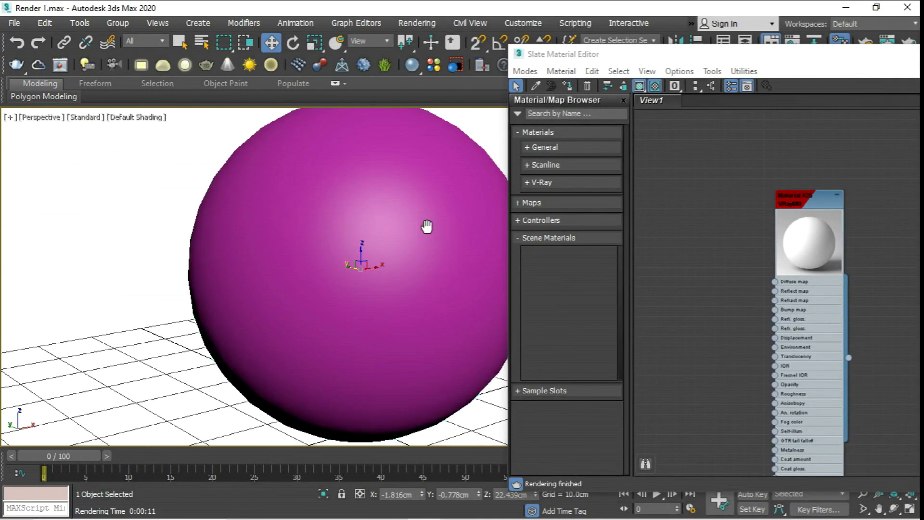
scroll(387, 237, "down", 5)
scroll(382, 238, "down", 2)
left_click(382, 289)
left_click(384, 230)
middle_click_drag(384, 230, 314, 258)
scroll(316, 256, "up", 3)
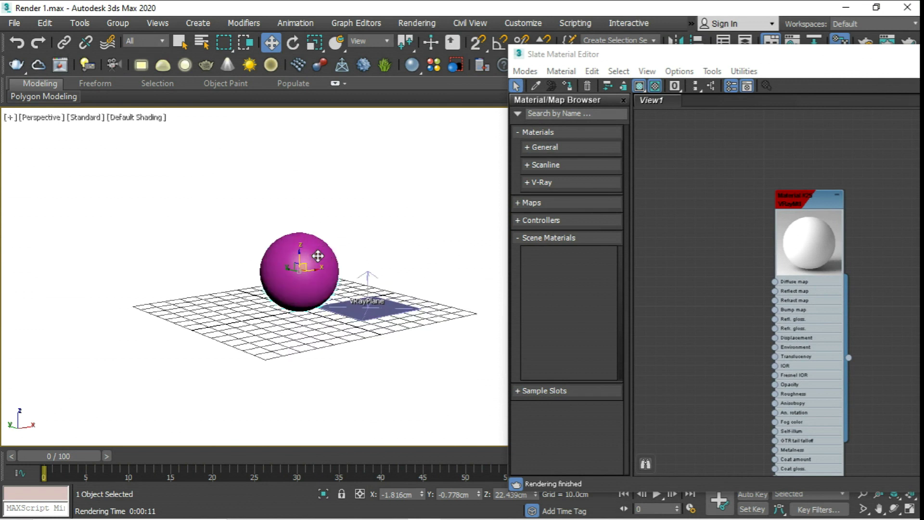
scroll(274, 264, "up", 2)
left_click_drag(271, 280, 382, 278, "shift")
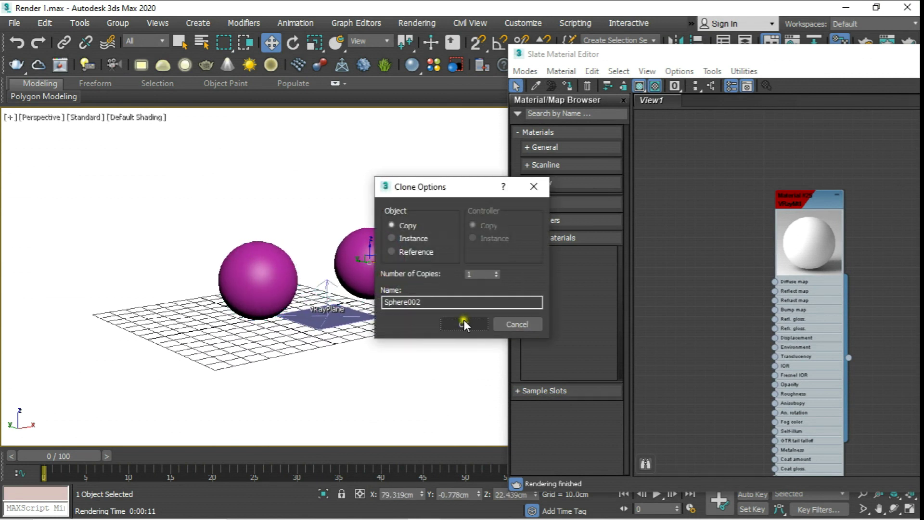
left_click(463, 324)
Create a third copy, Sphere003, undo stray moves, and reselect Sphere001.
left_click_drag(885, 64, 531, 330)
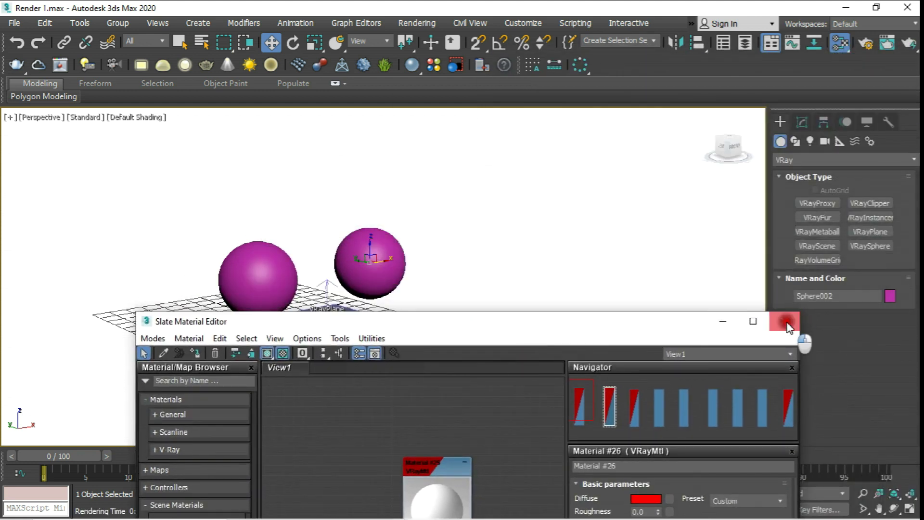
left_click(786, 321)
left_click_drag(383, 258, 483, 251, "shift")
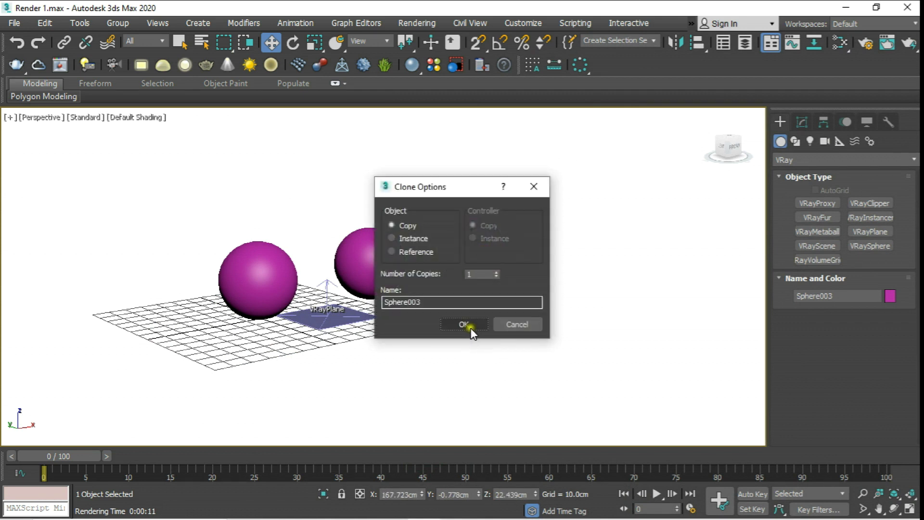
left_click(467, 325)
left_click(280, 285)
key("ctrl+z")
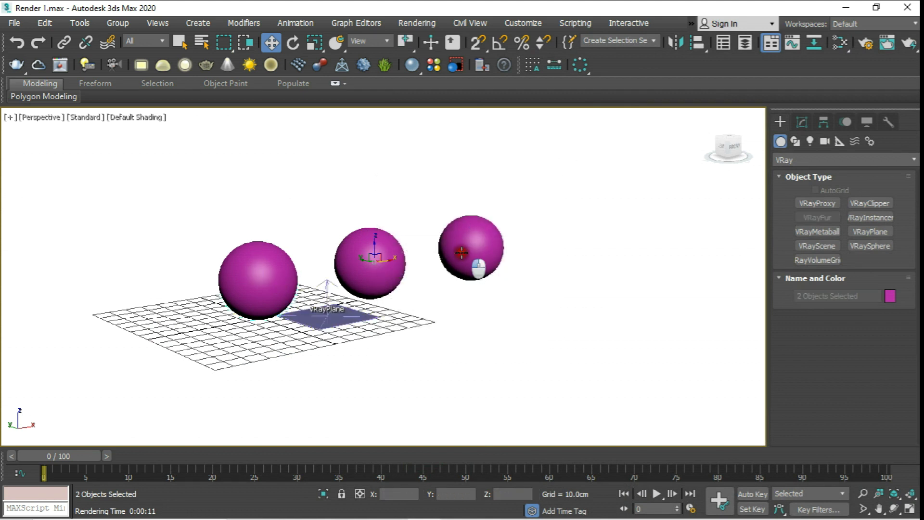
key("ctrl+z")
left_click(280, 285)
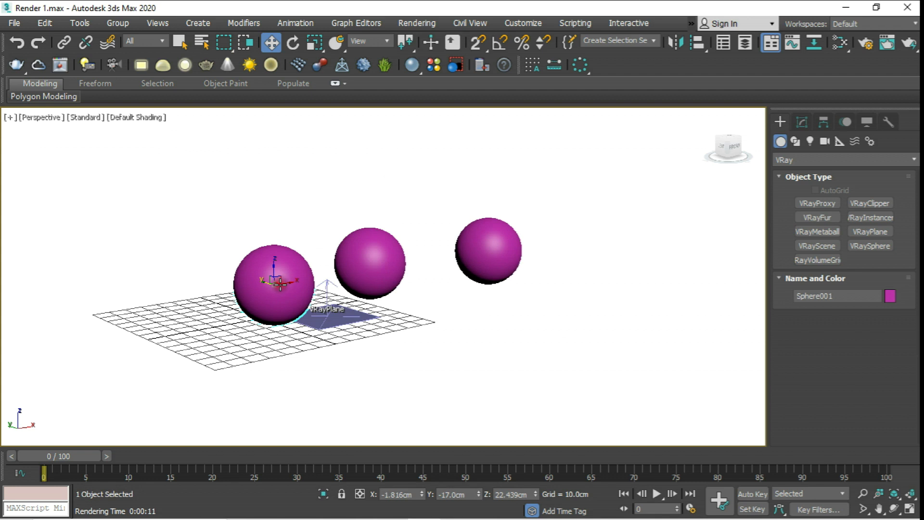
Assign the white Material #25 to Sphere001.
key("m")
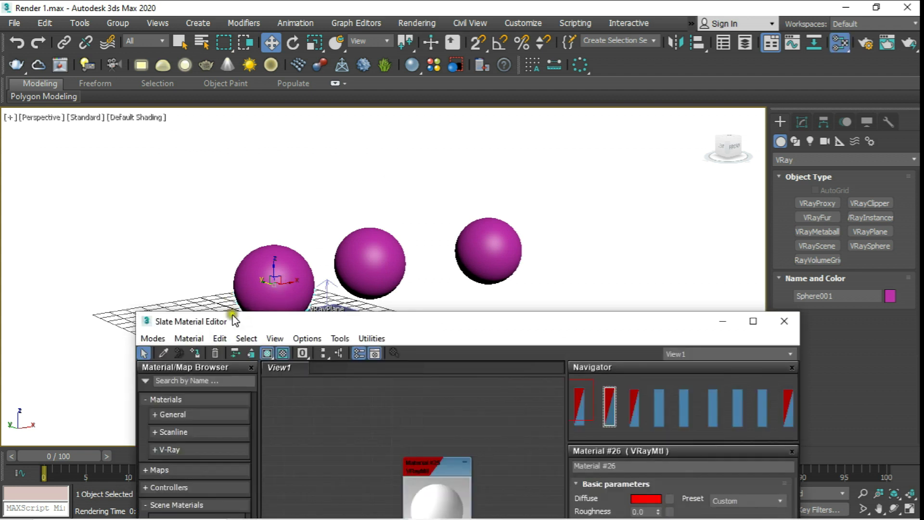
left_click_drag(350, 321, 680, 53)
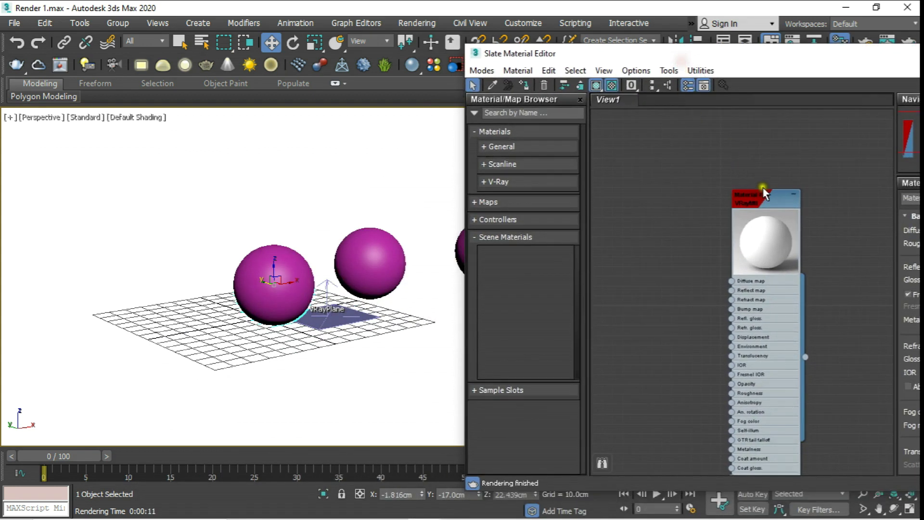
left_click(765, 193)
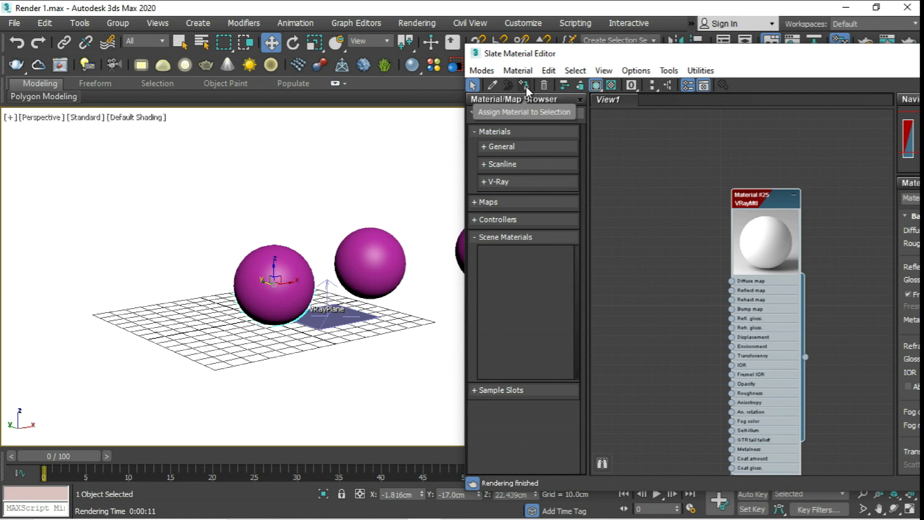
left_click(764, 193)
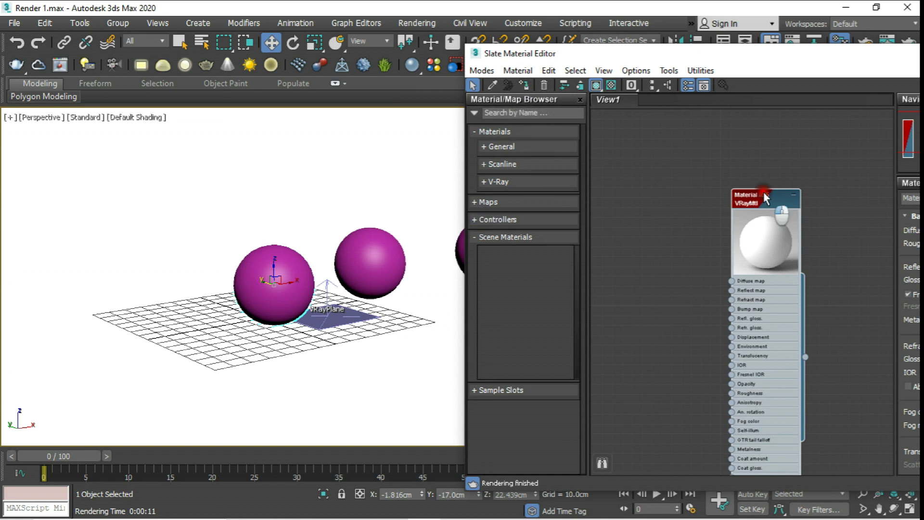
left_click(525, 82)
Assign the red Material #26 to the second sphere.
mouse_move(867, 55)
left_mouse_down()
mouse_move(681, 93)
mouse_move(795, 80)
left_mouse_up()
middle_click_drag(875, 199, 670, 191)
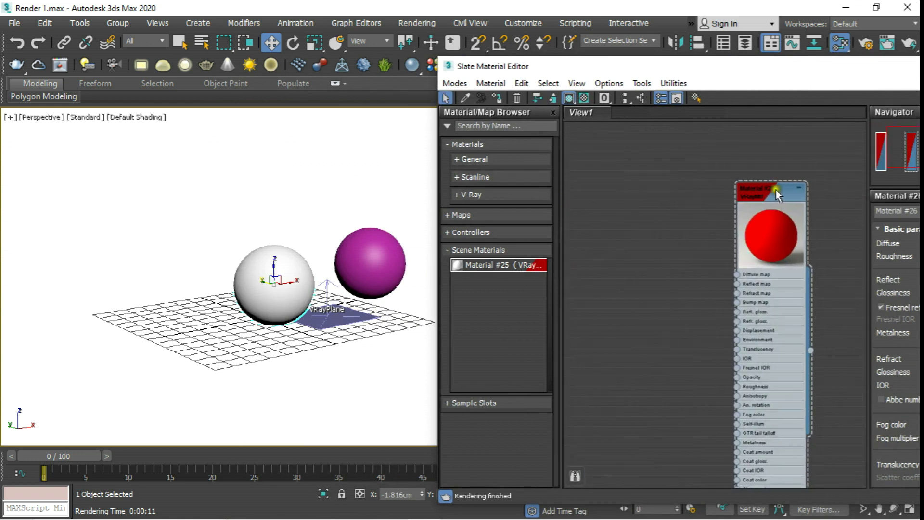
left_click(775, 188)
left_click(379, 252)
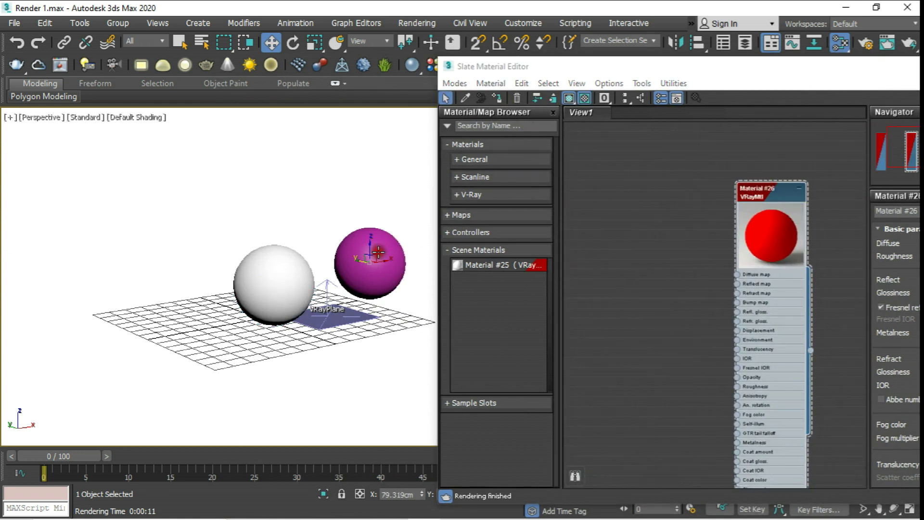
left_click(501, 100)
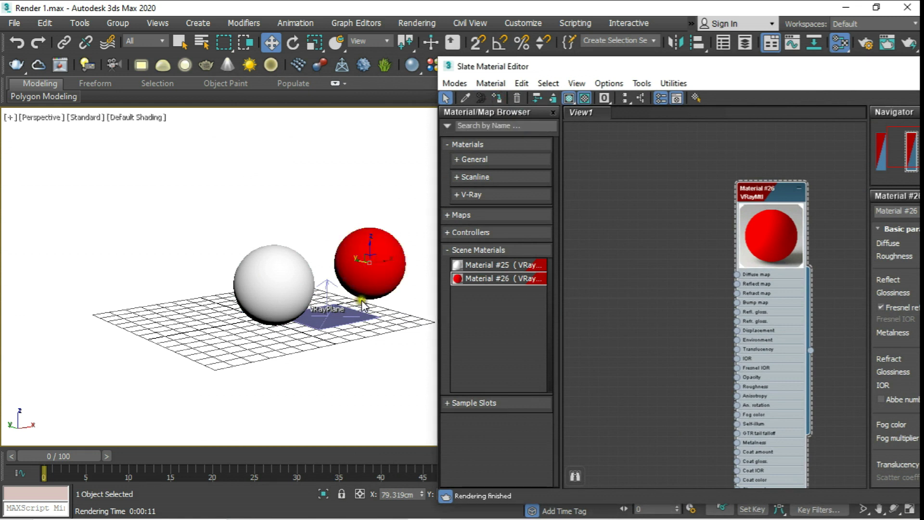
scroll(367, 256, "up", 3)
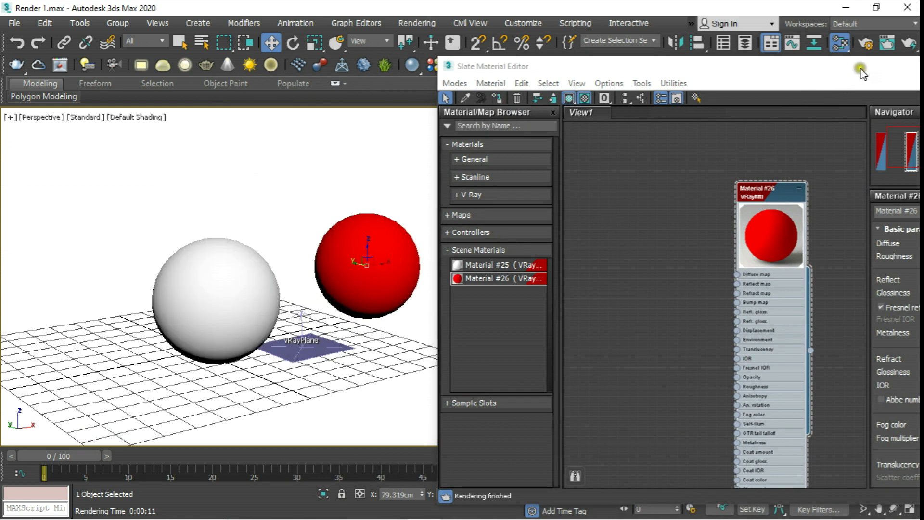
Float and maximise the Slate Material Editor, then move the material nodes left.
left_click_drag(862, 73, 482, 144)
left_click(672, 147)
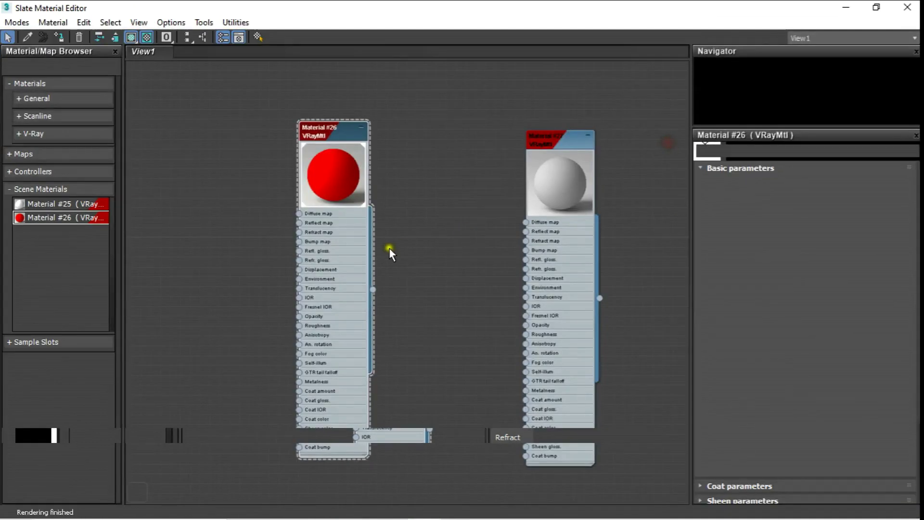
scroll(386, 238, "down", 2)
scroll(375, 229, "down", 2)
scroll(366, 219, "up", 2)
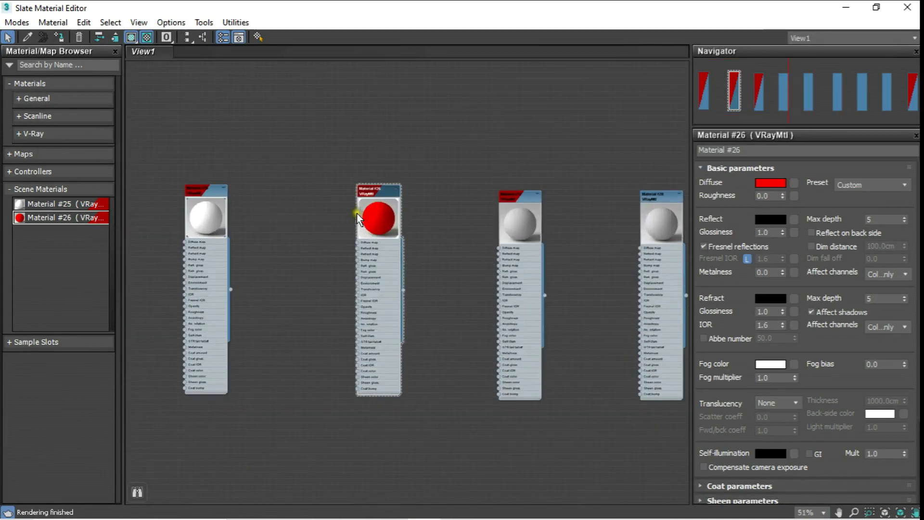
scroll(357, 213, "up", 1)
left_click_drag(367, 192, 295, 193)
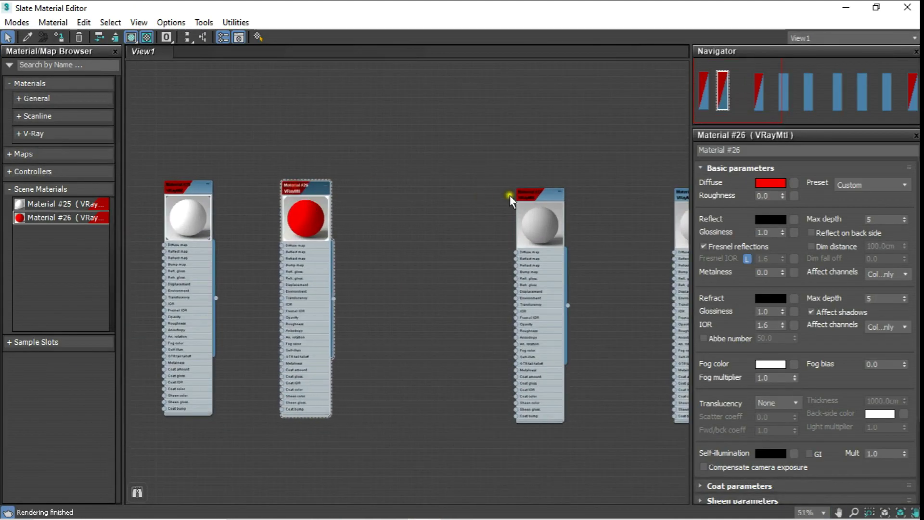
left_click_drag(520, 185, 452, 187)
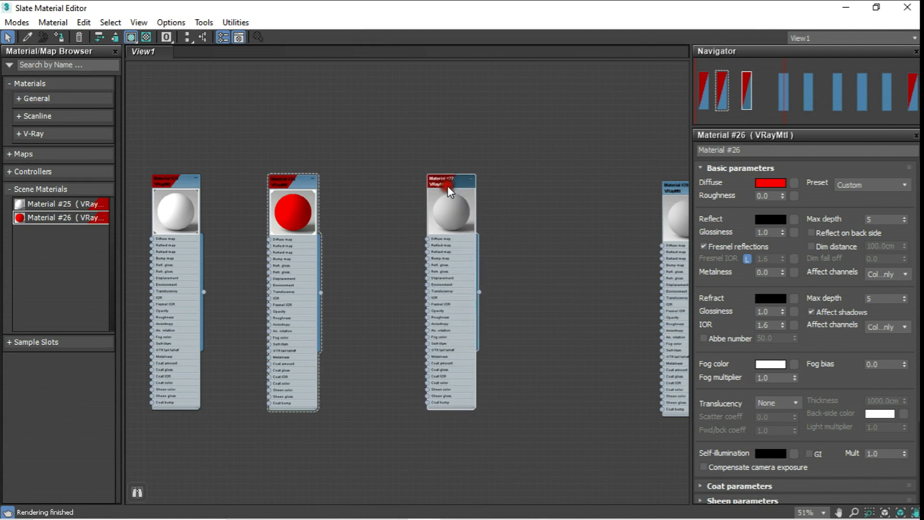
Add a Bitmap map node, Map #1, loading the 12_1_4_d.jpg wood texture.
right_click(373, 156)
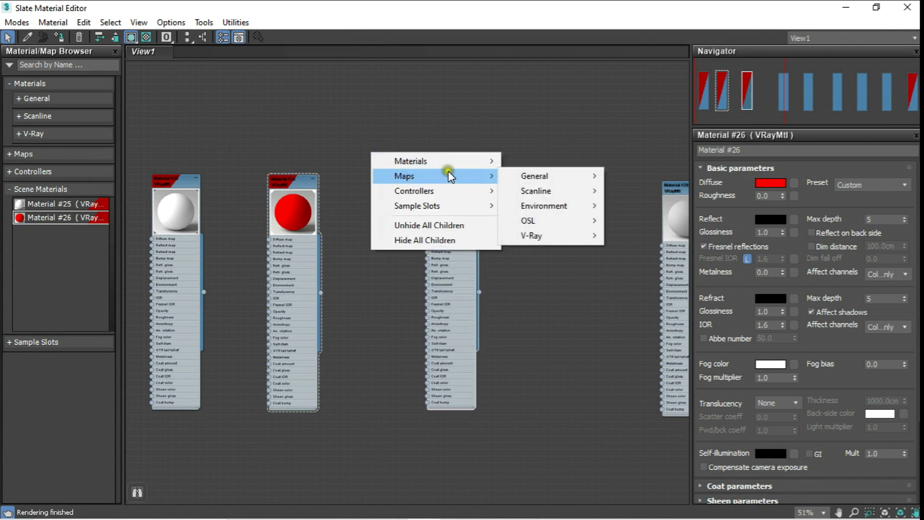
mouse_move(536, 175)
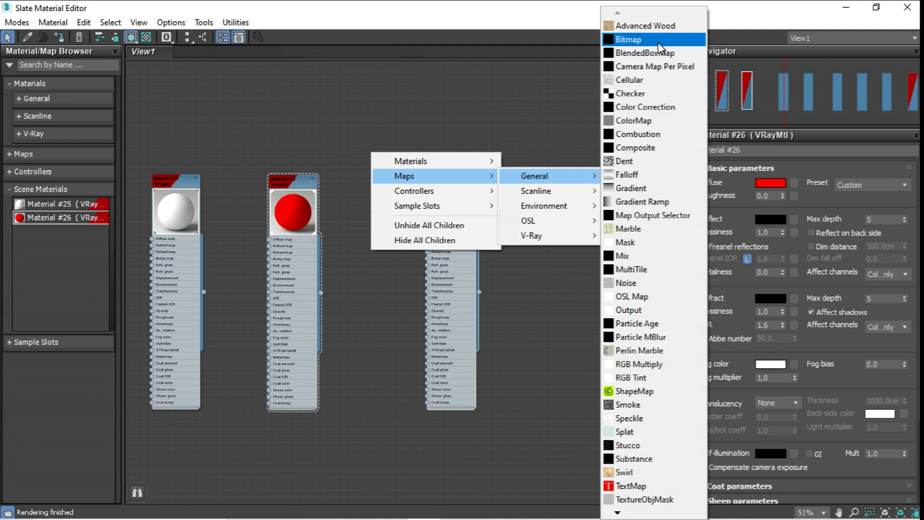
left_click(659, 43)
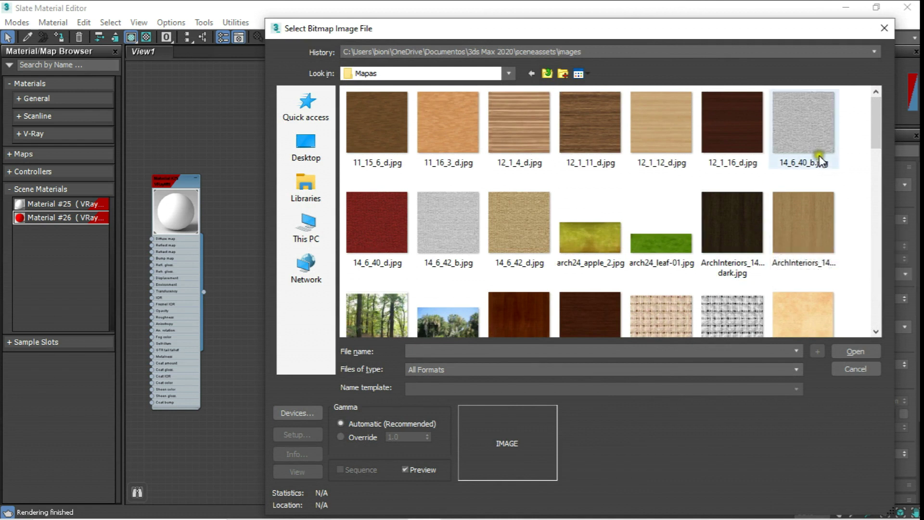
left_click_drag(876, 115, 866, 144)
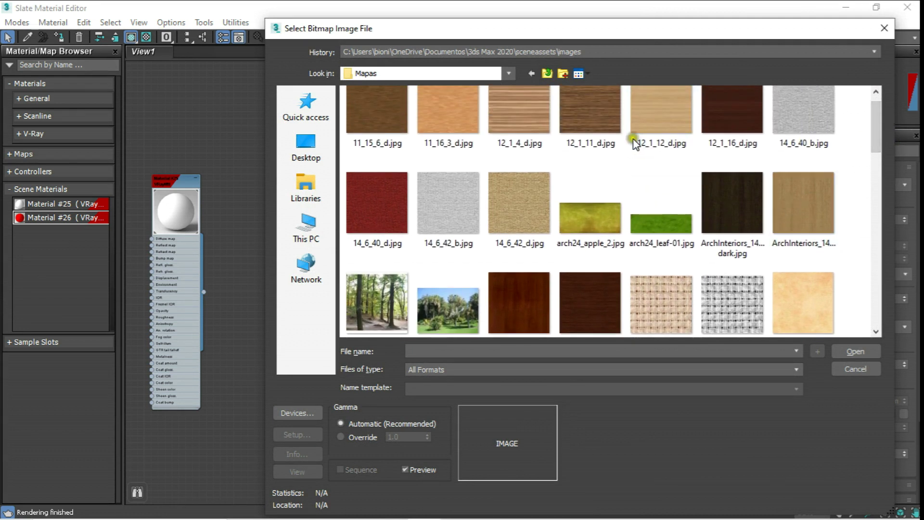
scroll(624, 145, "up", 1)
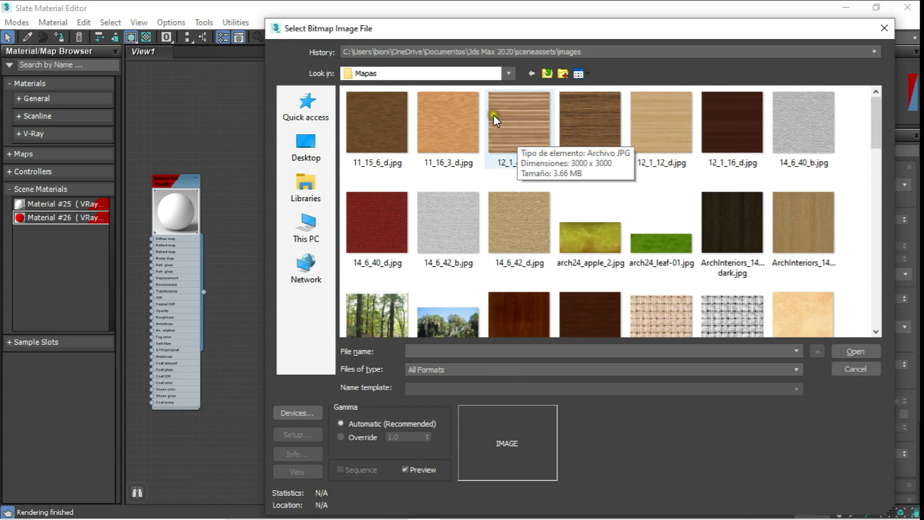
double_click(519, 119)
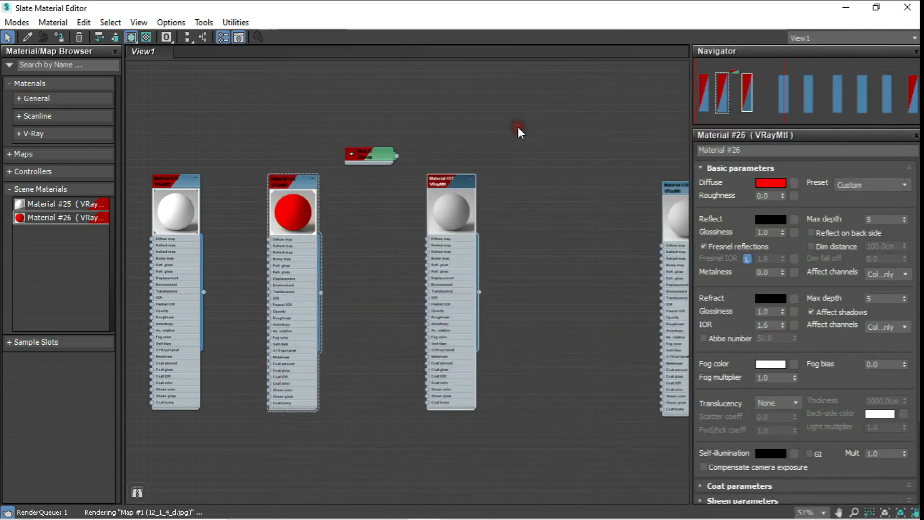
left_click(352, 155)
scroll(369, 185, "up", 4)
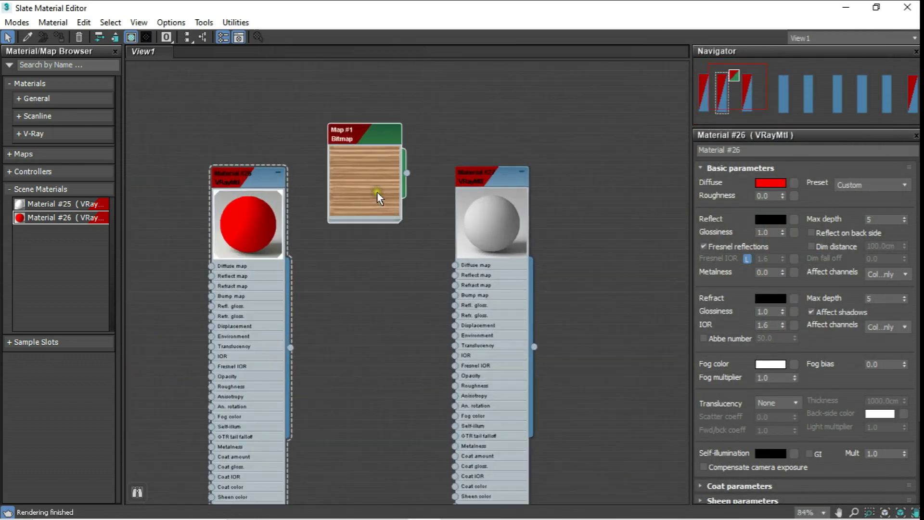
middle_click_drag(380, 198, 370, 103)
Add a second Bitmap node with the dark wood texture and expand its preview.
right_click(358, 198)
mouse_move(409, 222)
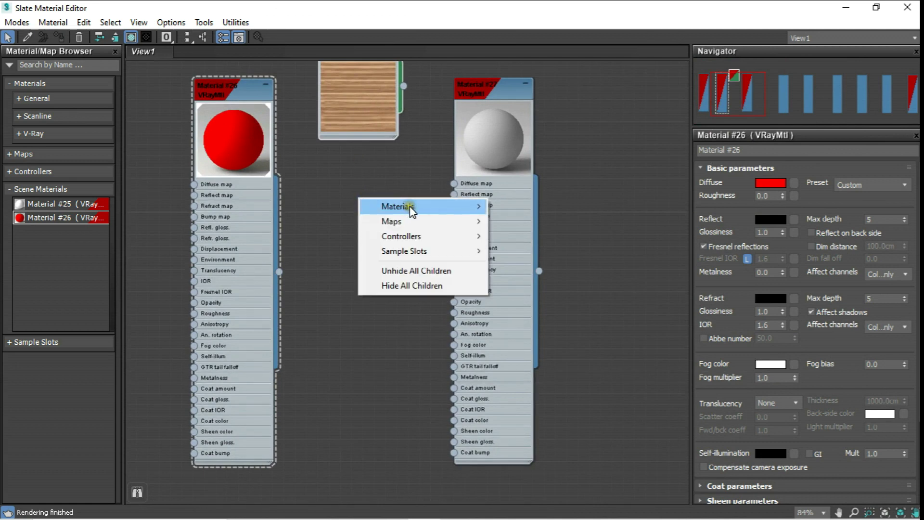
mouse_move(522, 221)
left_click(629, 45)
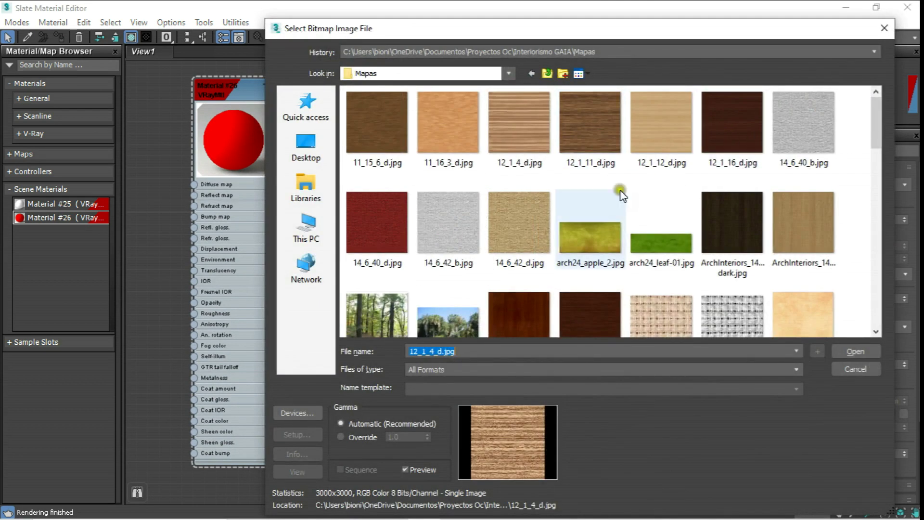
double_click(720, 220)
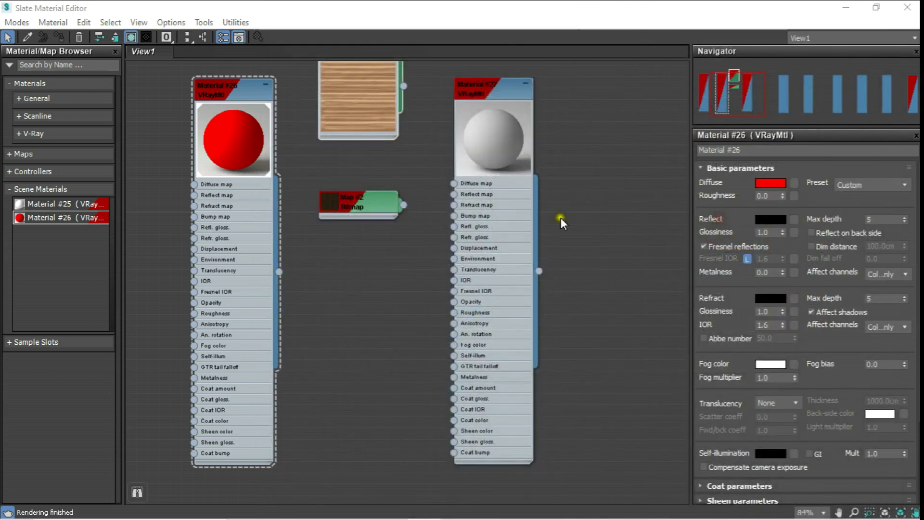
double_click(320, 205)
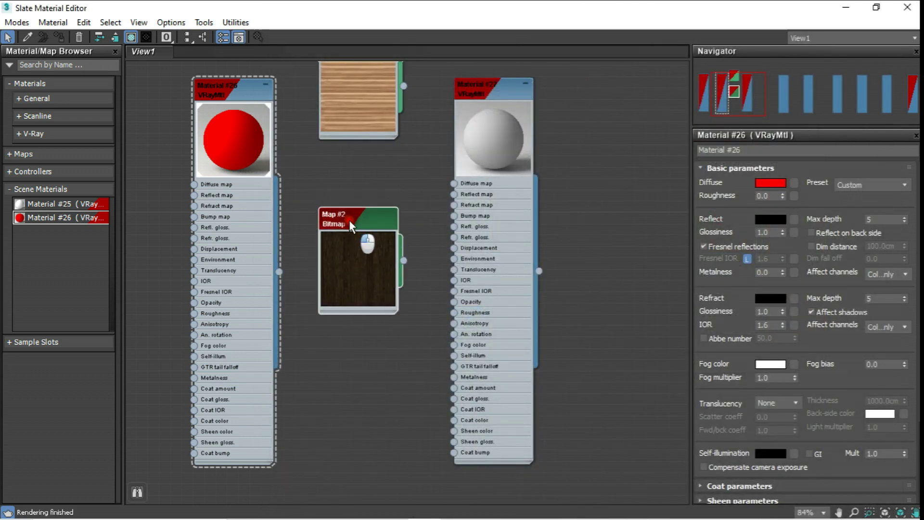
Connect the light wood map to Material #27's Diffuse map.
mouse_move(375, 118)
middle_mouse_down()
mouse_move(402, 221)
mouse_move(309, 207)
mouse_move(314, 174)
middle_mouse_up()
scroll(402, 221, "up", 2)
scroll(311, 166, "up", 1)
left_click_drag(300, 124, 366, 255)
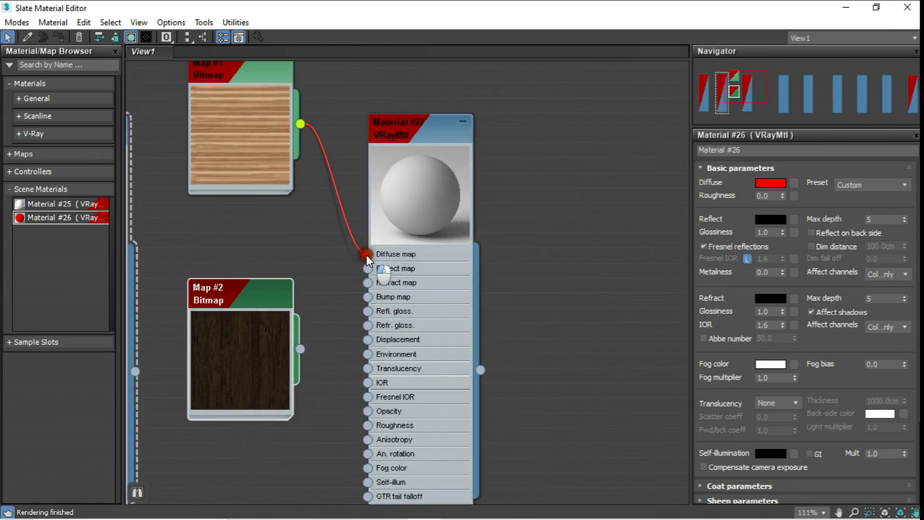
scroll(395, 226, "up", 3)
scroll(398, 233, "up", 3)
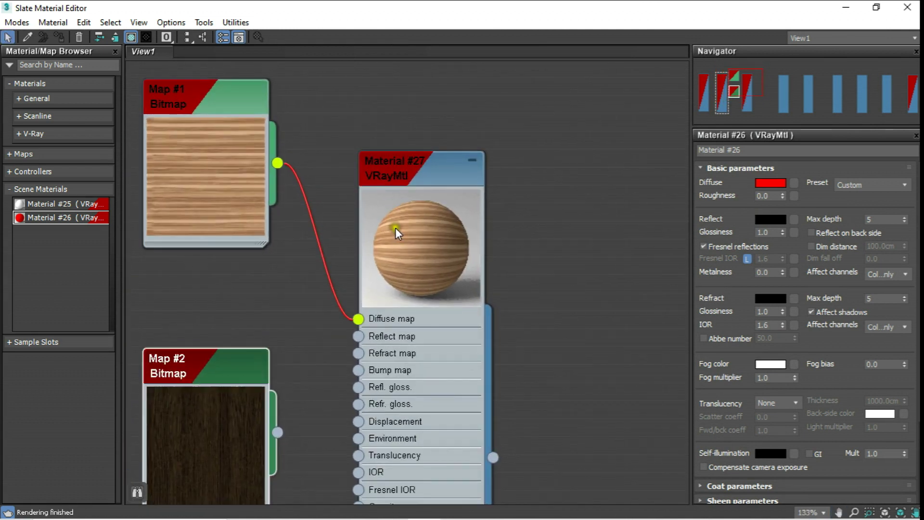
scroll(409, 244, "up", 3)
scroll(408, 244, "up", 1)
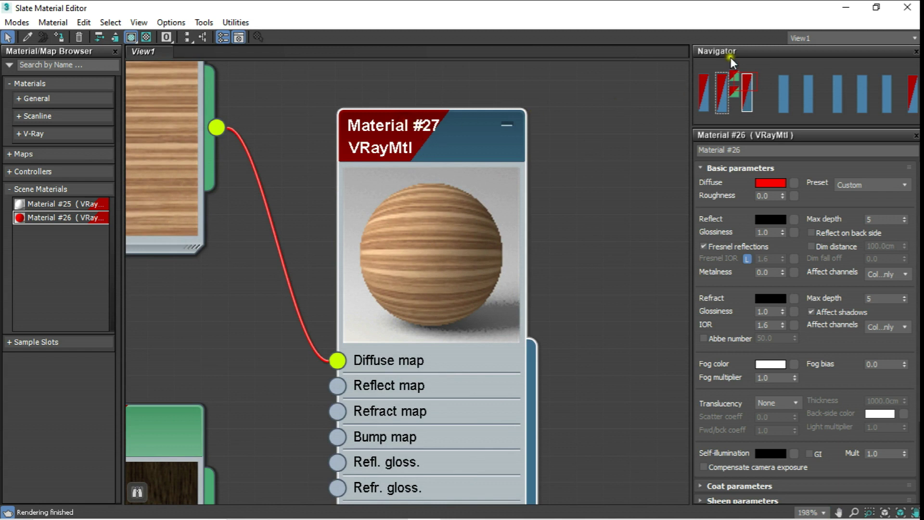
Assign Material #27 to the purple sphere.
left_click(877, 7)
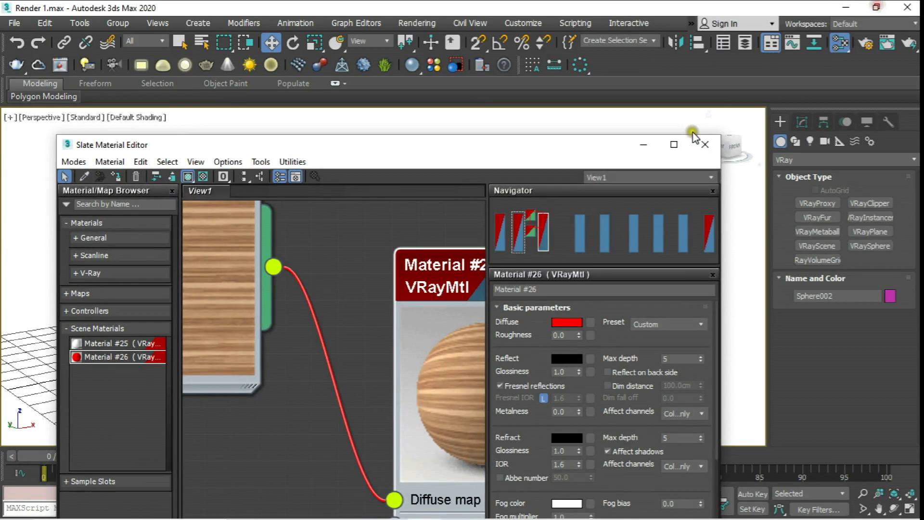
scroll(330, 289, "down", 1)
scroll(335, 312, "down", 2)
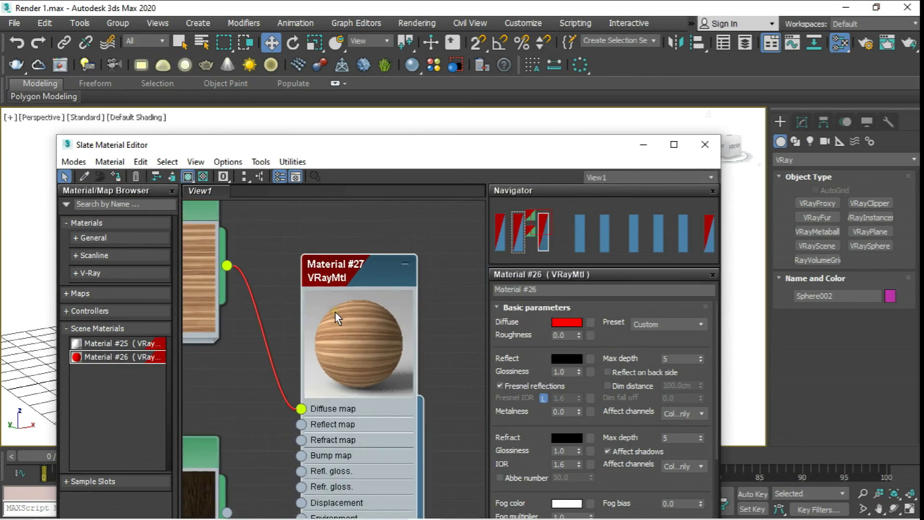
mouse_move(375, 146)
left_mouse_down()
mouse_move(780, 79)
mouse_move(782, 113)
left_mouse_up()
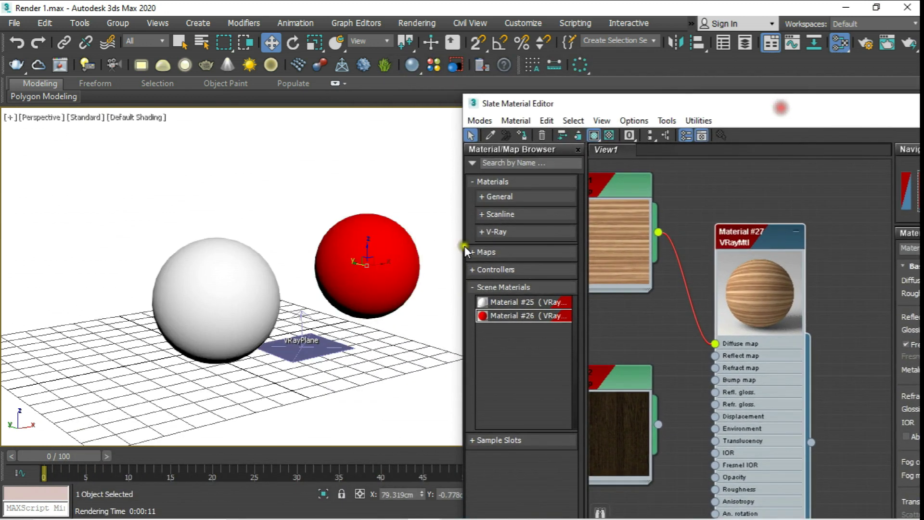
middle_click_drag(449, 213, 357, 241)
left_click(389, 242)
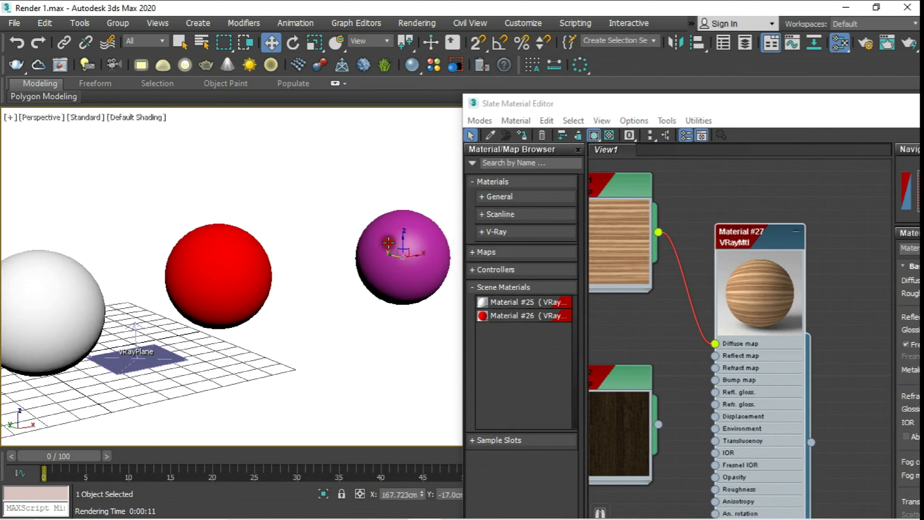
left_click(766, 229)
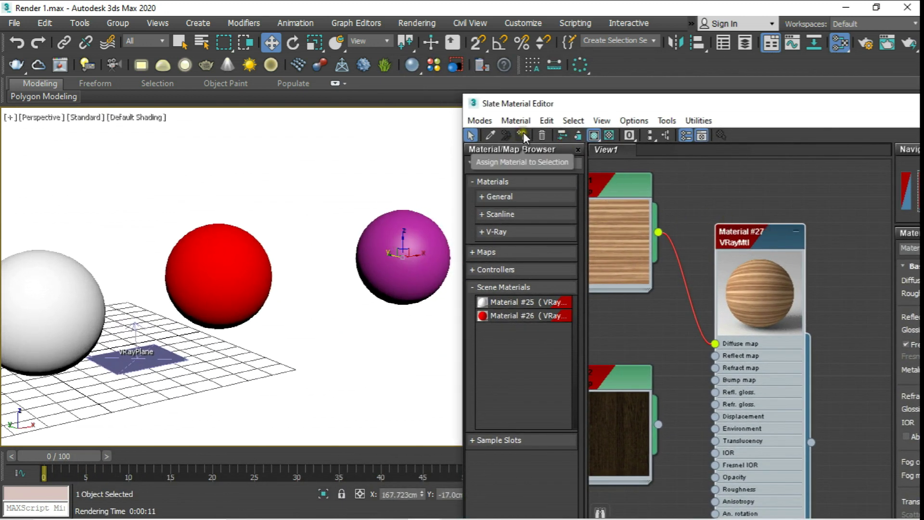
left_click(524, 136)
key("z")
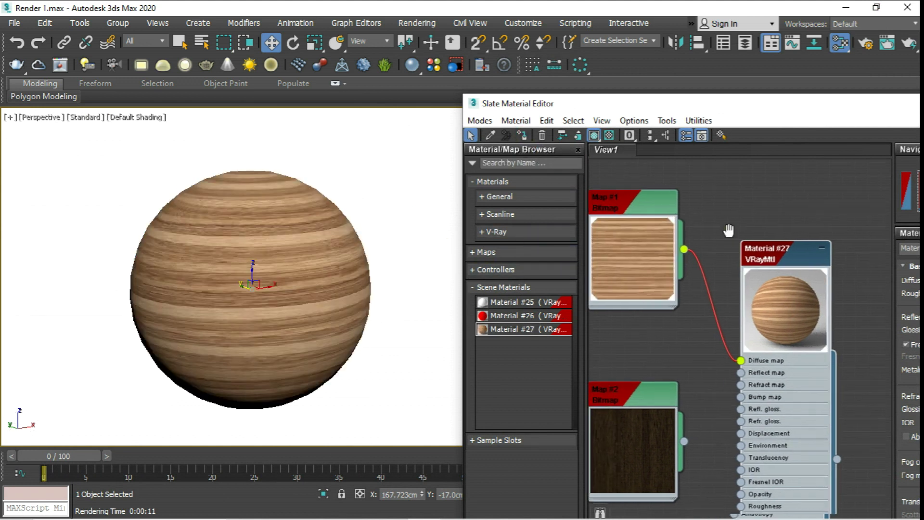
scroll(733, 244, "down", 2)
scroll(684, 245, "up", 1)
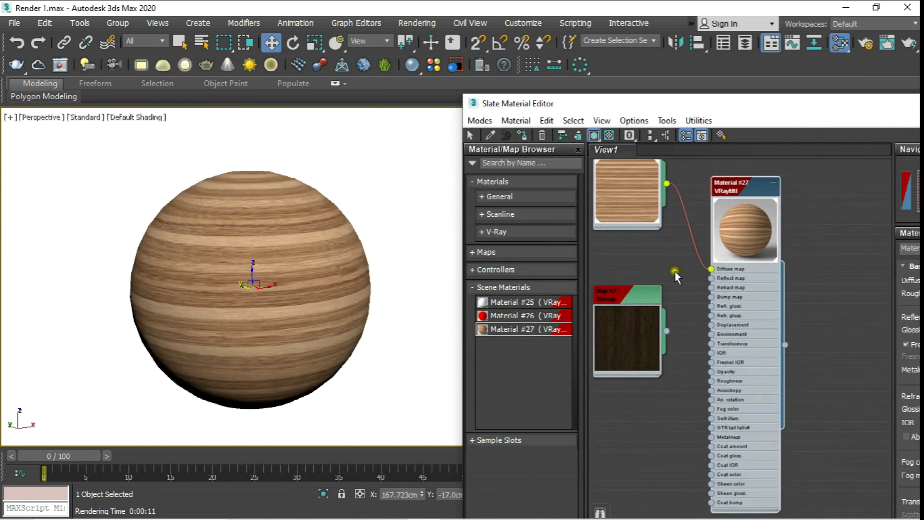
Wire the light wood map into Material #27's Bump map as well.
left_click_drag(636, 301, 635, 271)
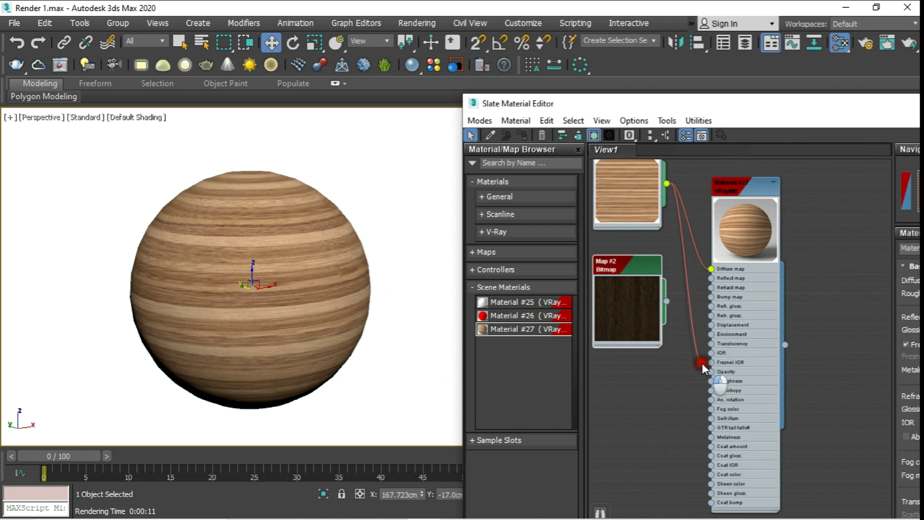
left_click_drag(702, 363, 712, 296)
scroll(744, 243, "up", 1)
scroll(746, 236, "up", 2)
scroll(748, 230, "up", 2)
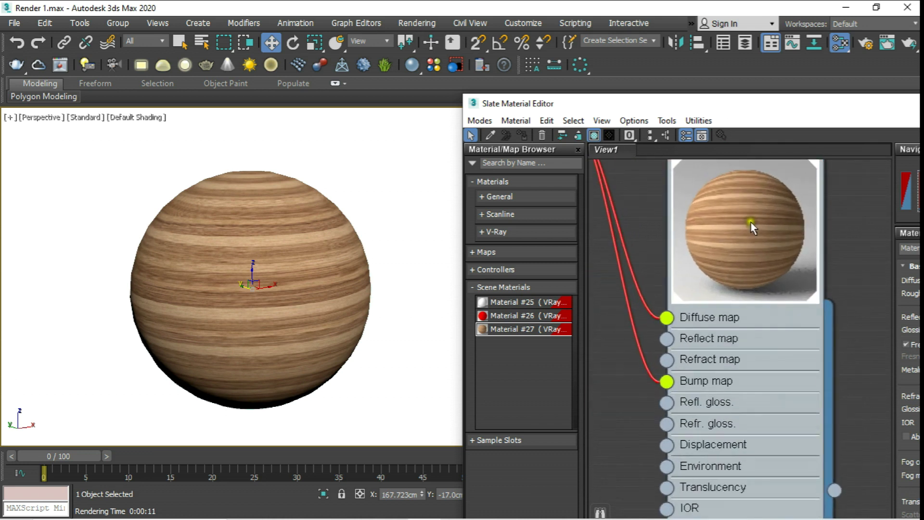
scroll(752, 225, "up", 1)
scroll(743, 241, "up", 1)
scroll(741, 258, "up", 1)
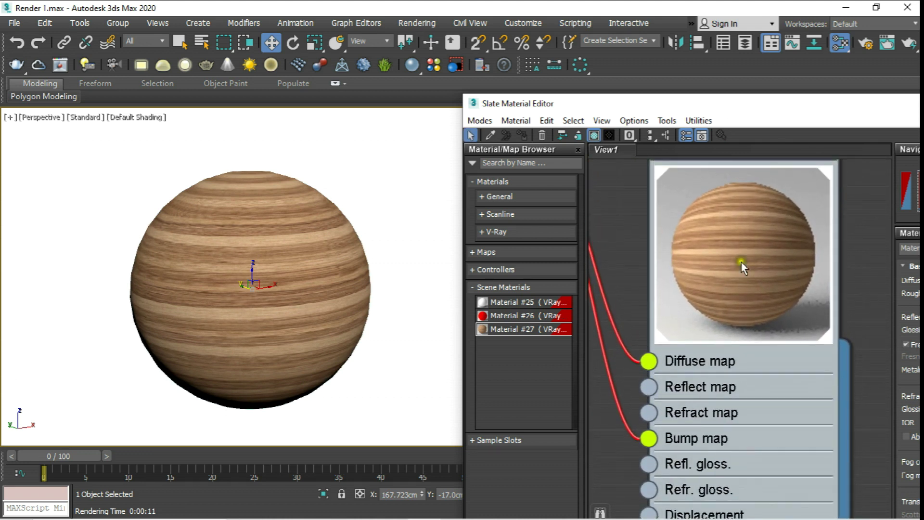
scroll(720, 282, "down", 1)
scroll(721, 276, "down", 2)
scroll(718, 283, "down", 2)
scroll(718, 283, "down", 1)
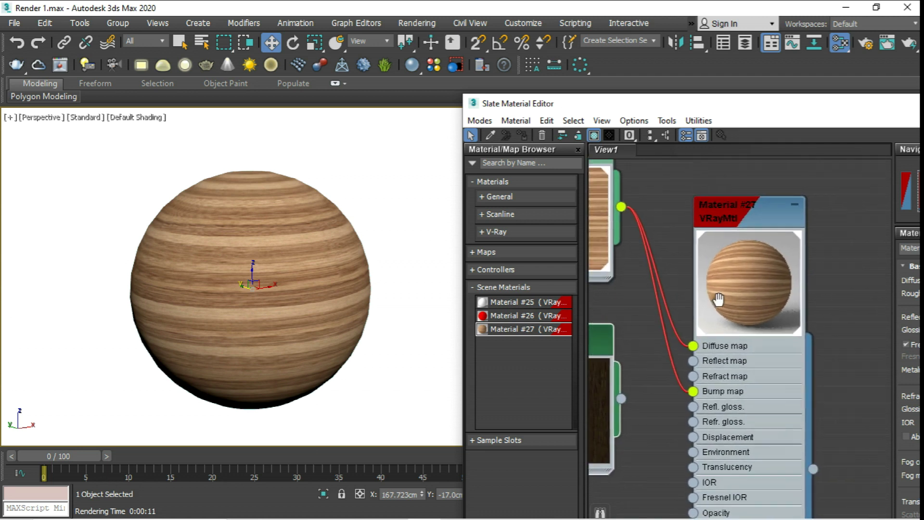
scroll(708, 279, "down", 1)
left_click_drag(700, 404, 709, 408)
scroll(654, 232, "down", 2)
scroll(680, 226, "down", 2)
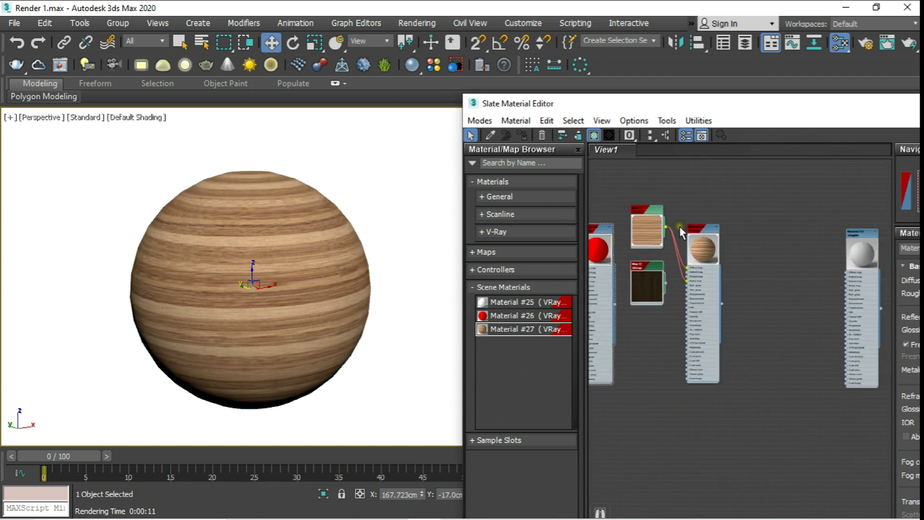
scroll(660, 233, "down", 1)
Close the Slate Material Editor and bring all three spheres into view.
middle_click_drag(857, 175, 715, 193)
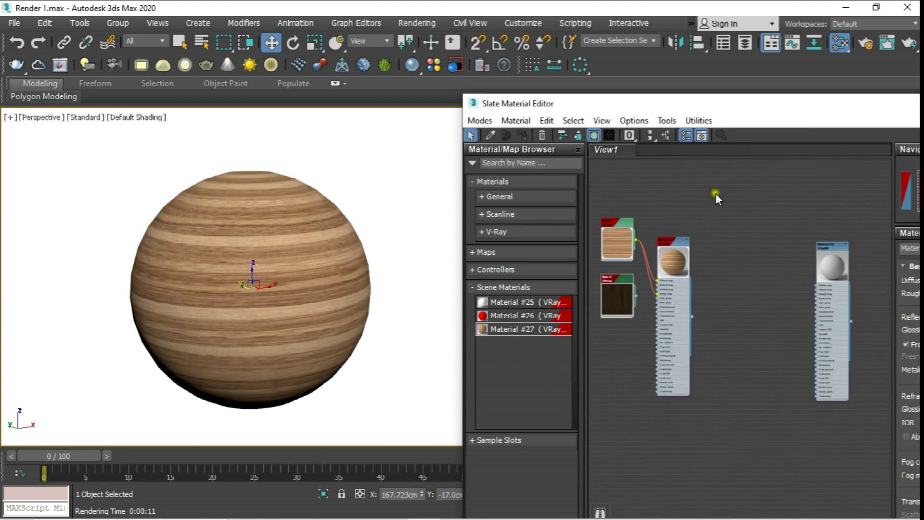
left_click_drag(864, 108, 717, 155)
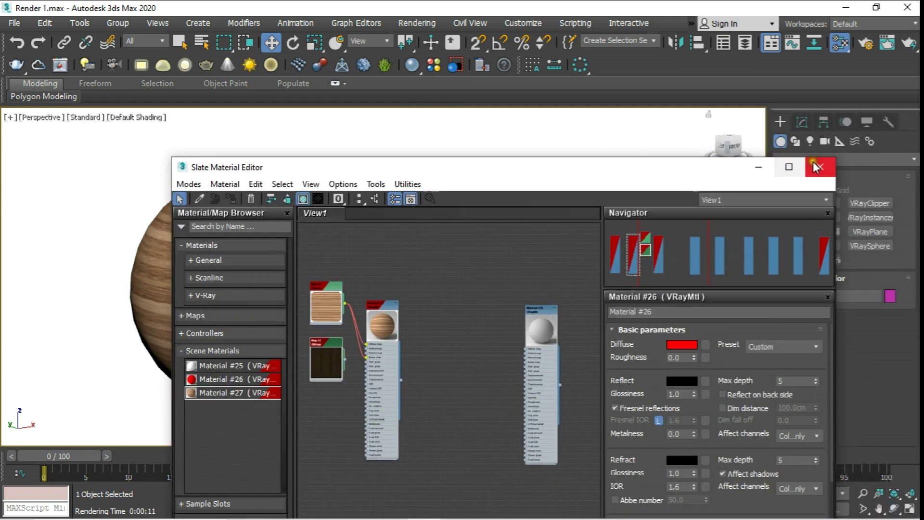
left_click(814, 161)
scroll(341, 219, "down", 5)
middle_click_drag(341, 217, 383, 233)
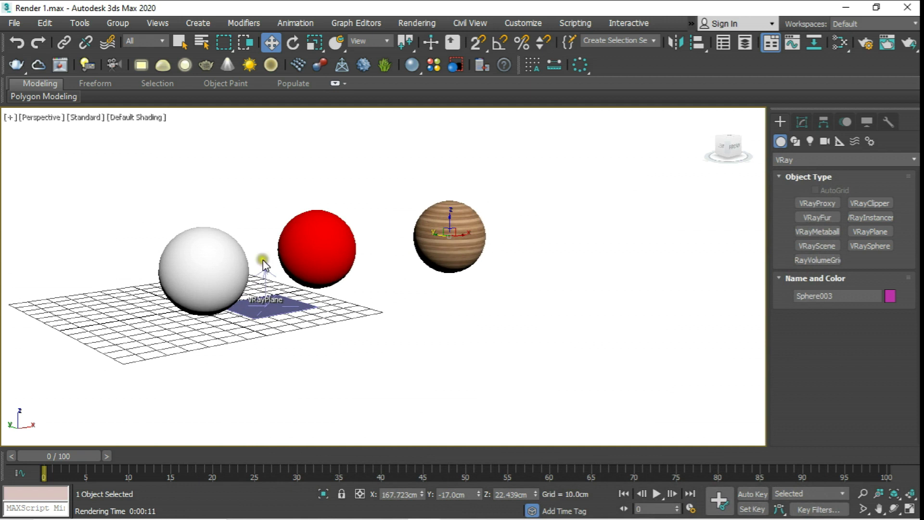
Switch to the Top view and centre it on the three spheres.
left_click(268, 262)
scroll(313, 255, "up", 2)
key("t")
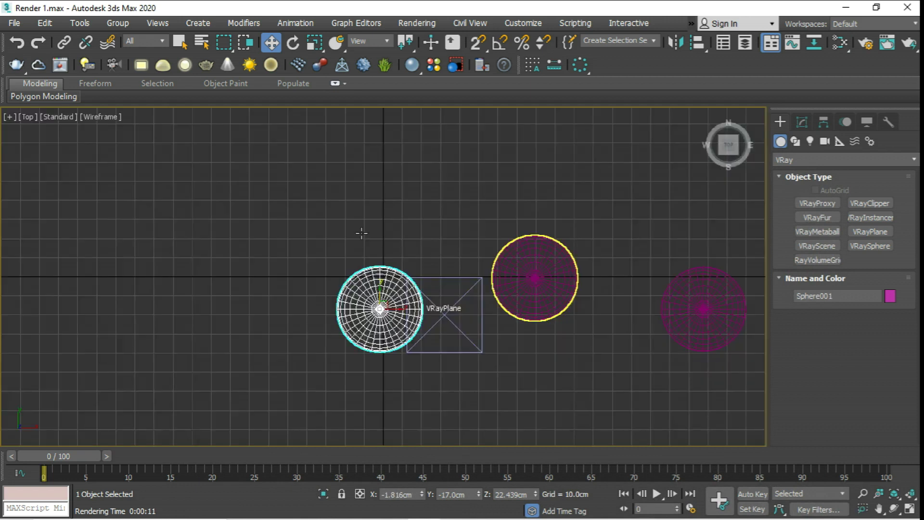
middle_click_drag(533, 253, 363, 244)
scroll(362, 232, "down", 2)
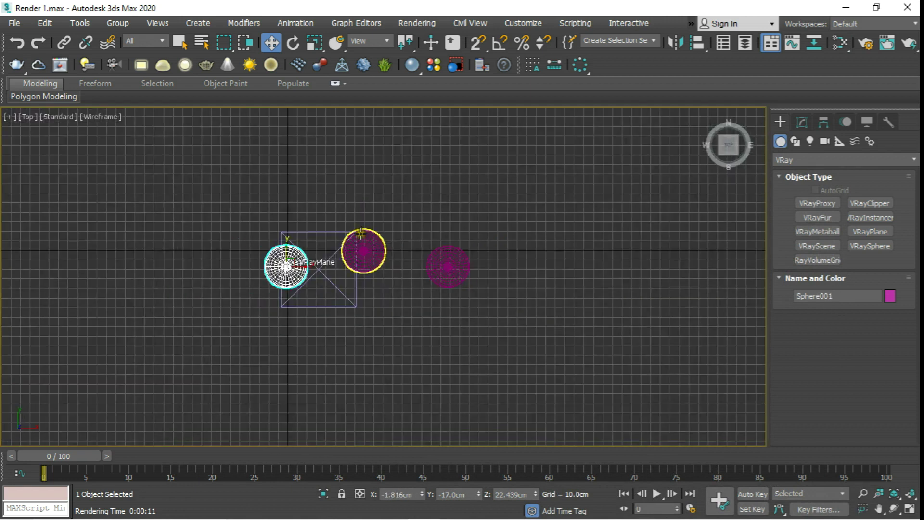
scroll(364, 214, "down", 1)
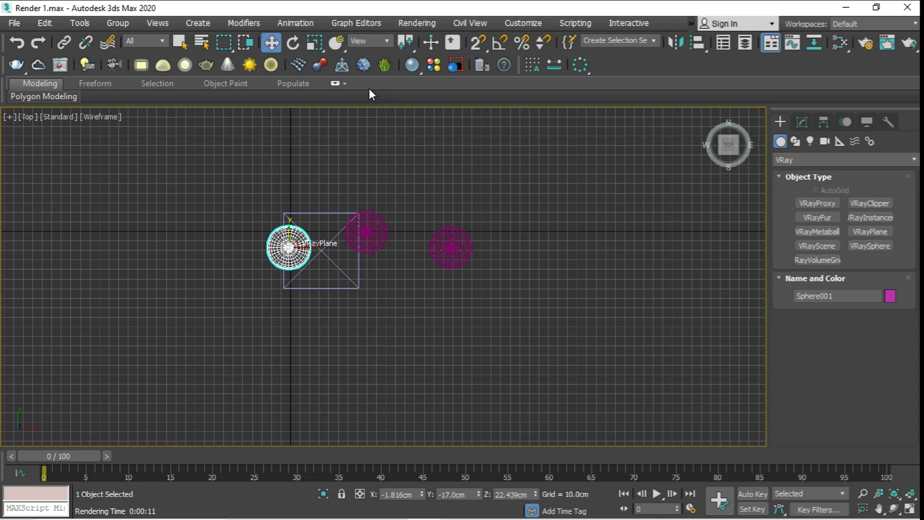
Choose the Physical camera type with exposure gain set to manual ISO 400.
left_click(827, 139)
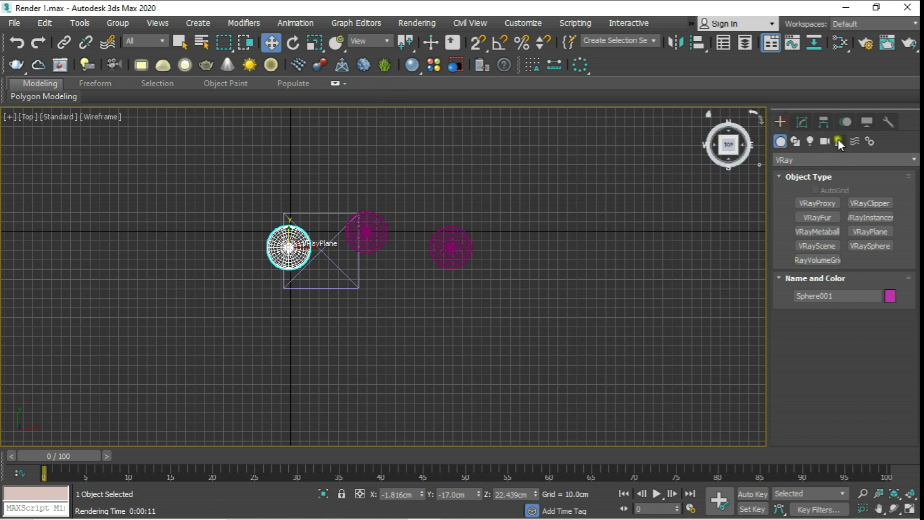
left_click(825, 142)
left_click(832, 203)
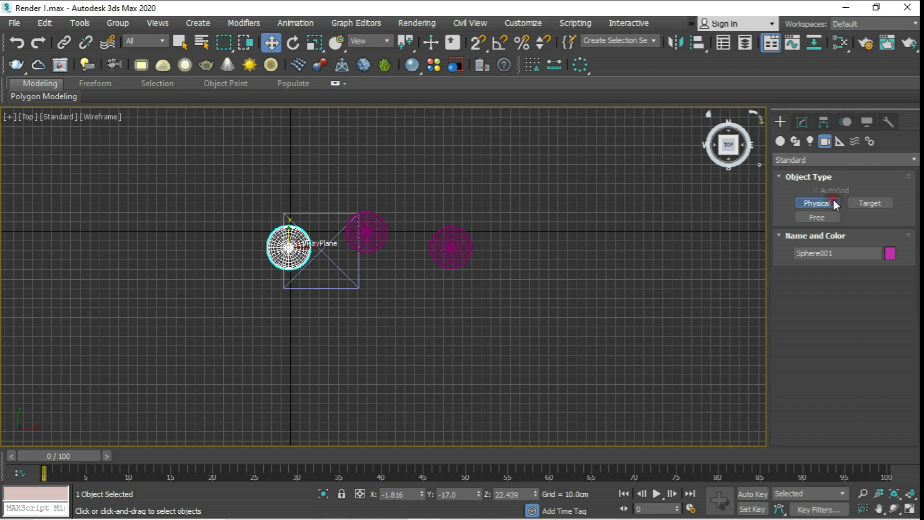
left_click(817, 206)
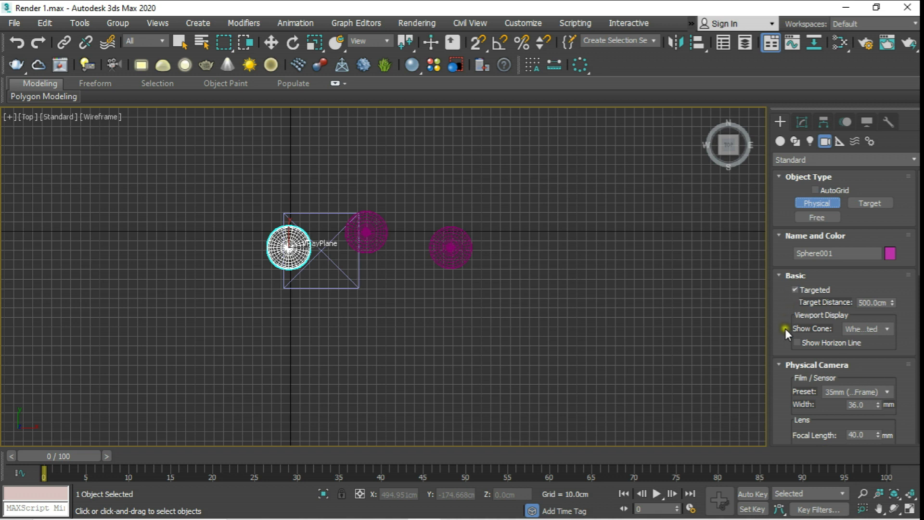
left_click_drag(780, 324, 786, 60)
left_click_drag(779, 313, 778, 241)
left_click(798, 375)
left_click(800, 363)
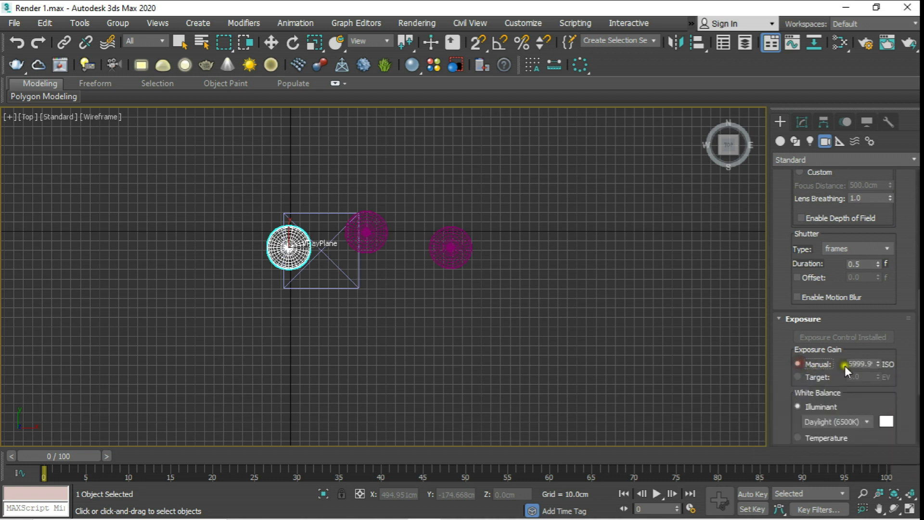
double_click(860, 364)
type("400")
Drag in the Top view to place the camera and its target aimed at the spheres.
middle_click_drag(570, 305, 558, 264)
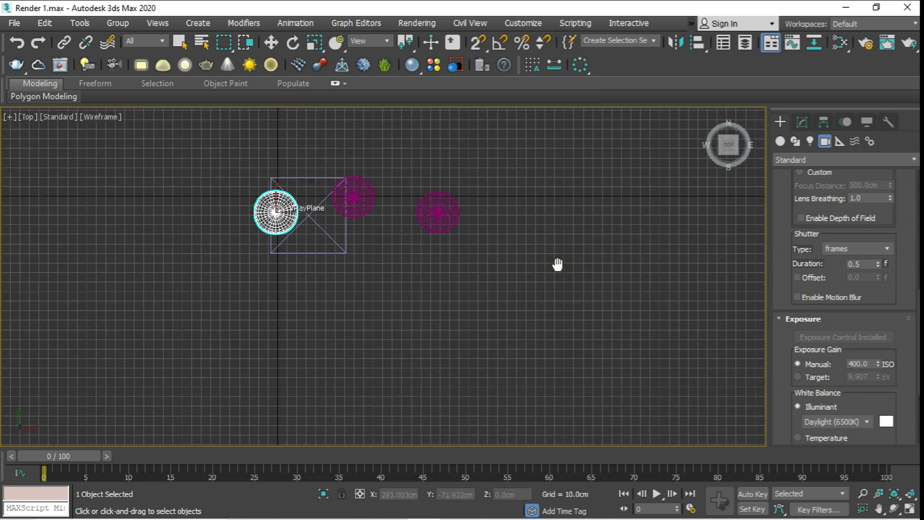
left_click_drag(378, 388, 380, 188)
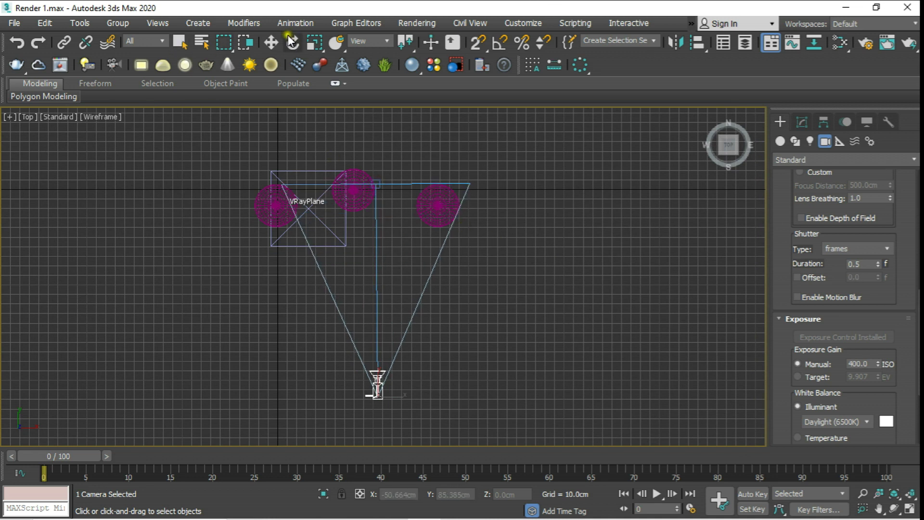
left_click(271, 42)
left_click(803, 122)
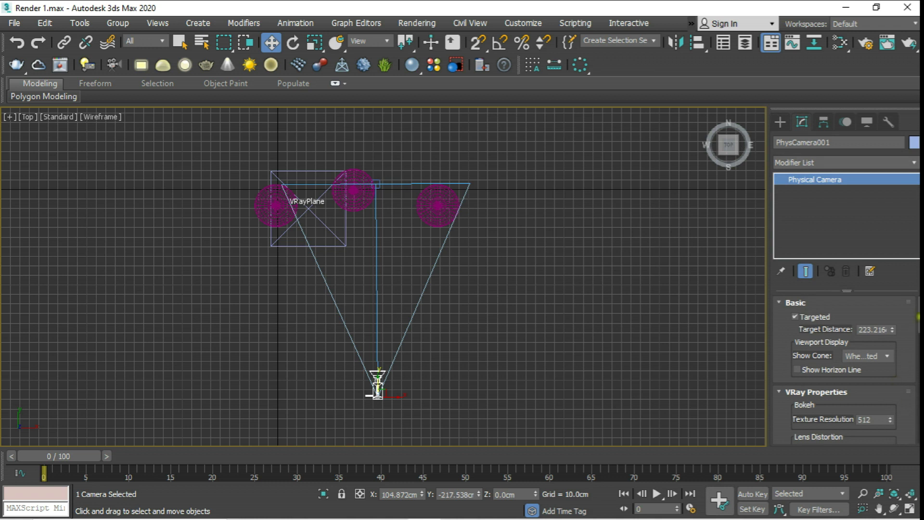
Switch the viewport to look through PhysCamera001.
mouse_move(919, 306)
left_mouse_down()
mouse_move(917, 426)
mouse_move(917, 387)
left_mouse_up()
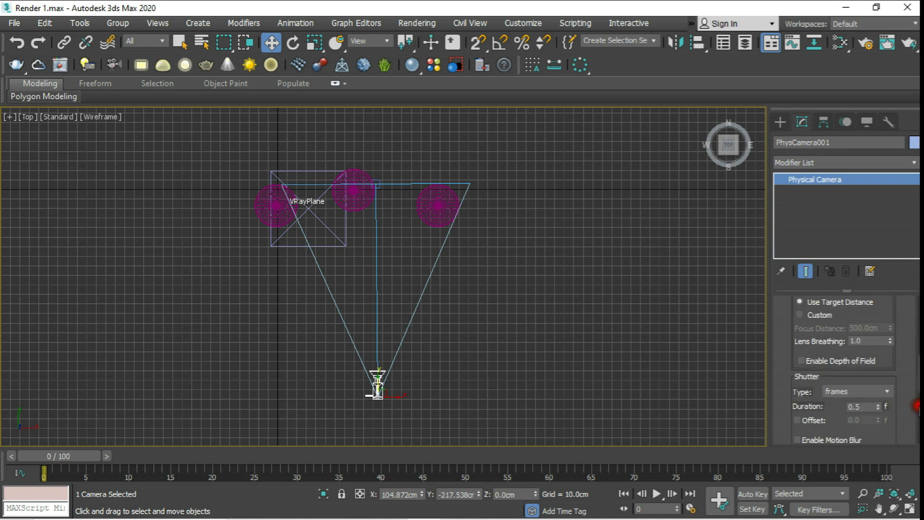
middle_click_drag(587, 403, 585, 398)
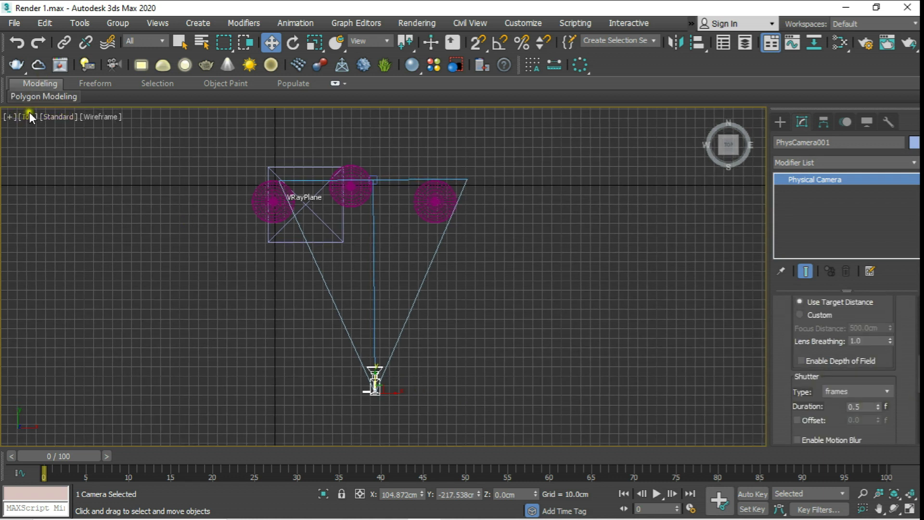
left_click(26, 116)
mouse_move(62, 130)
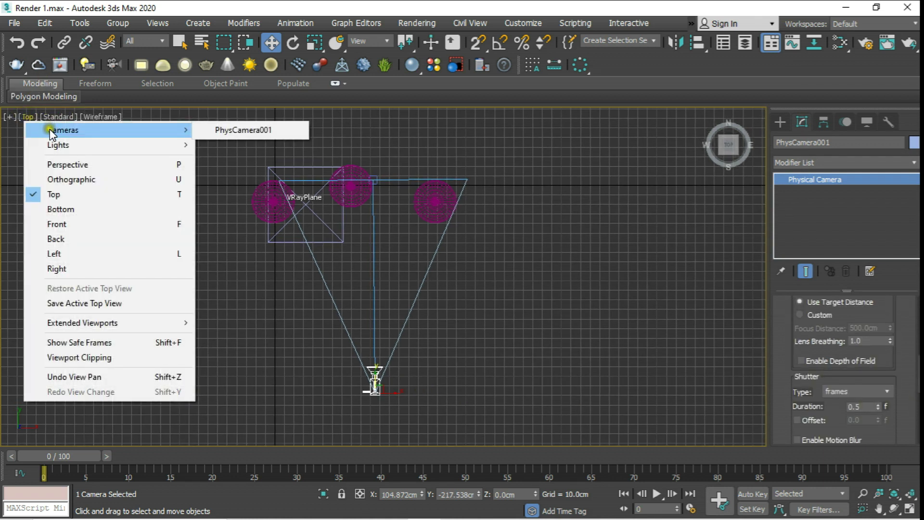
left_click(243, 130)
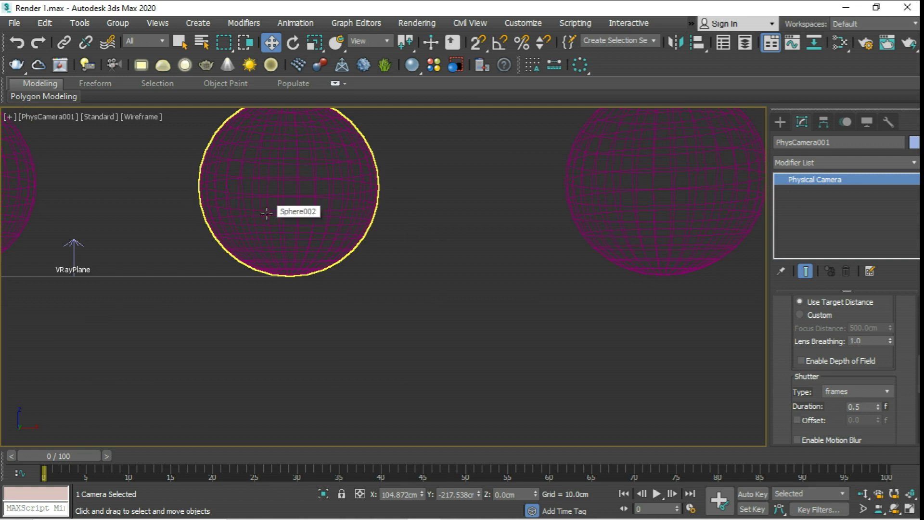
From the Left view, raise PhysCamera001 to Z 108.743cm so it looks down on the spheres.
key("f")
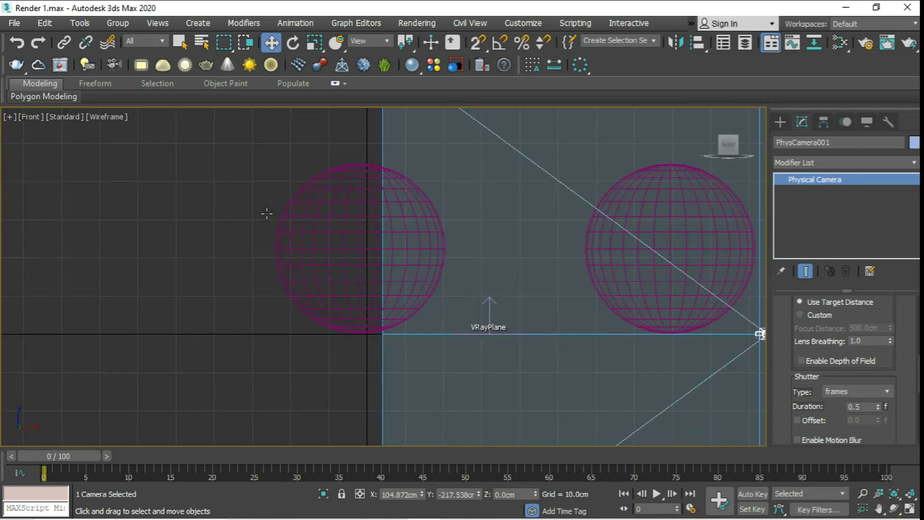
scroll(228, 239, "down", 3)
scroll(228, 239, "down", 2)
scroll(328, 269, "up", 3)
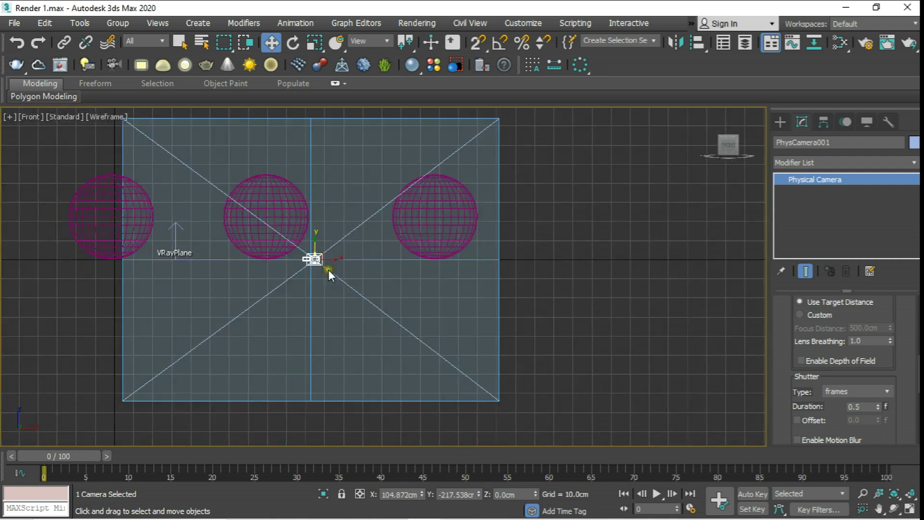
key("l")
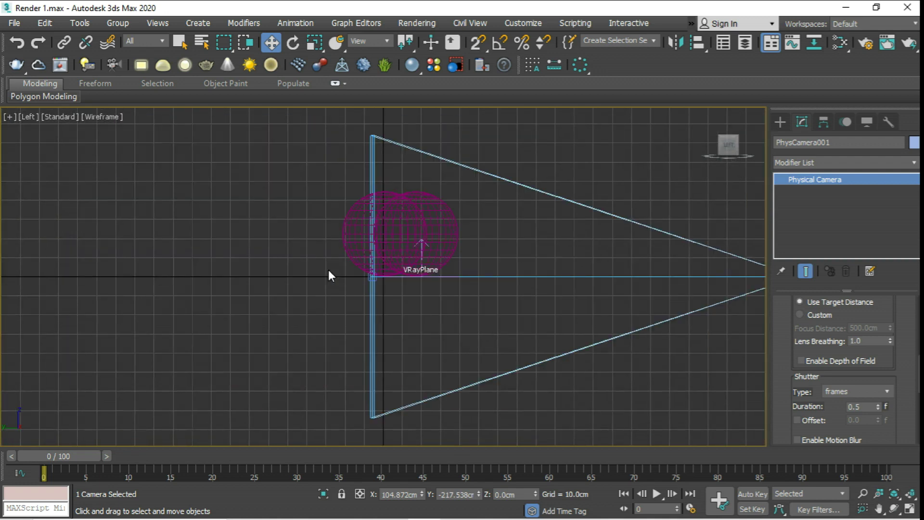
scroll(328, 270, "down", 4)
scroll(438, 274, "up", 4)
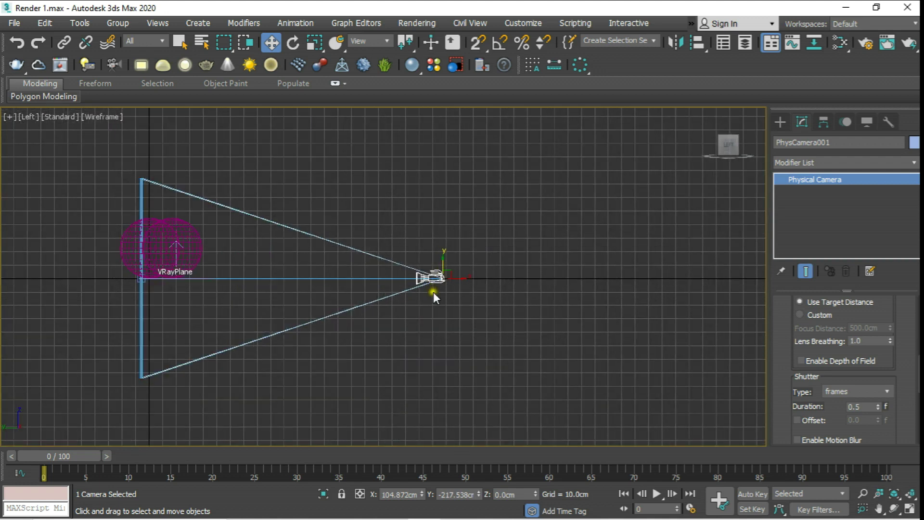
left_click(449, 316)
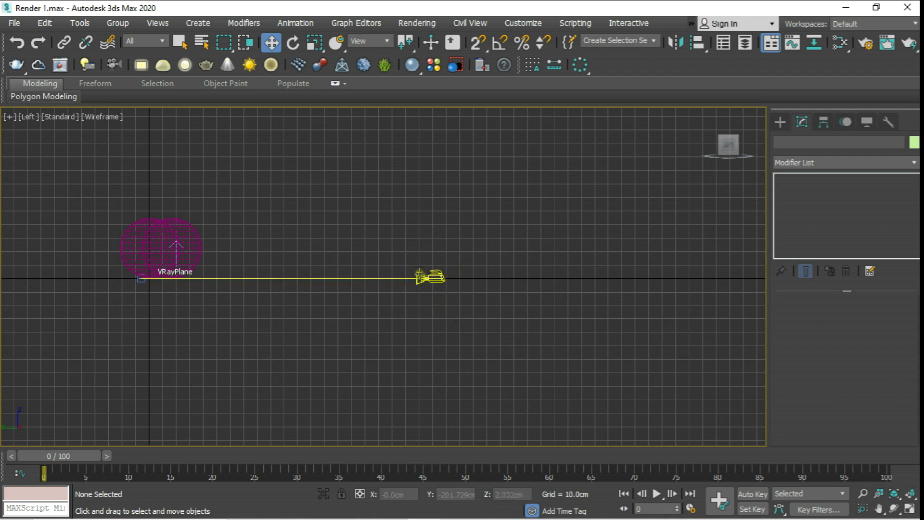
left_click(439, 278)
left_click_drag(443, 267, 435, 133)
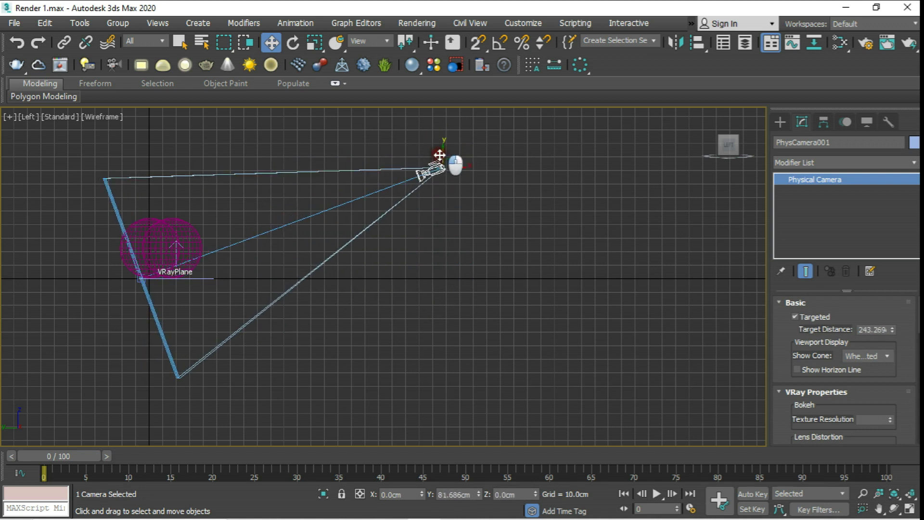
left_click_drag(436, 133, 437, 120)
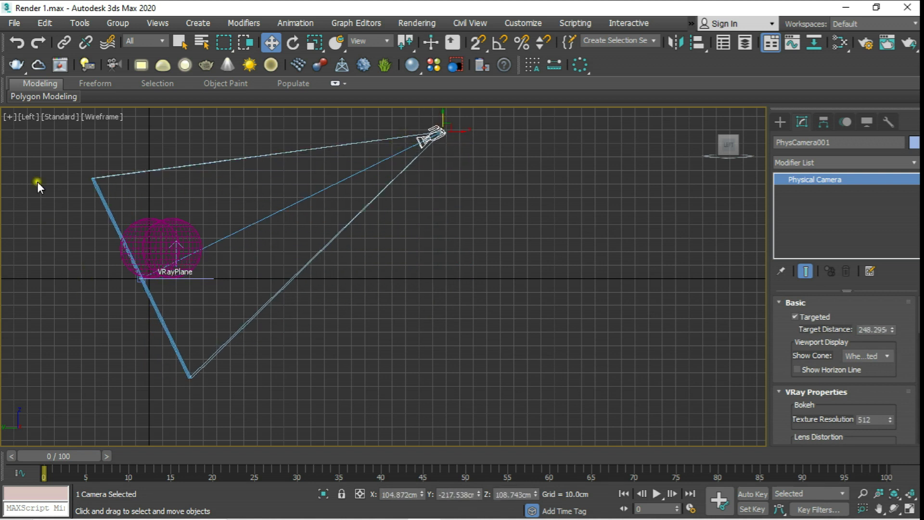
left_click(27, 116)
mouse_move(65, 130)
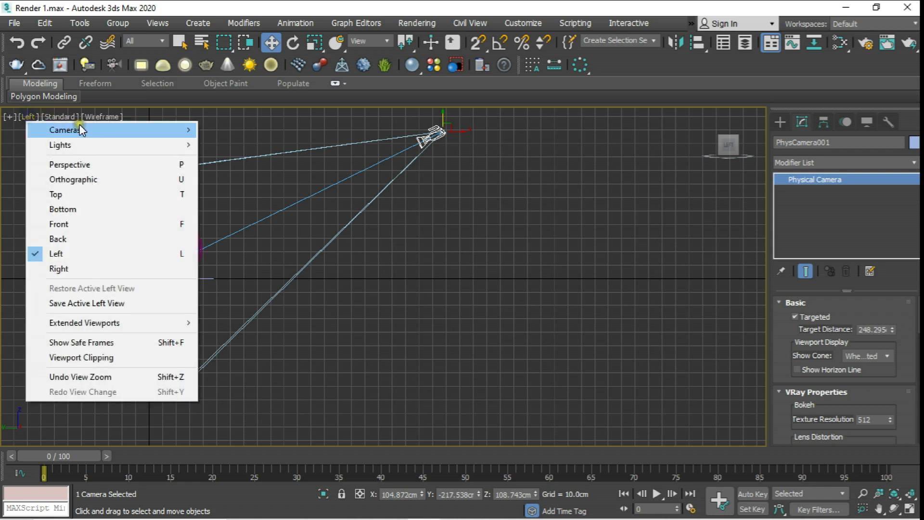
Look through PhysCamera001 and truck and dolly it back to a 307.887 target distance.
left_click(251, 130)
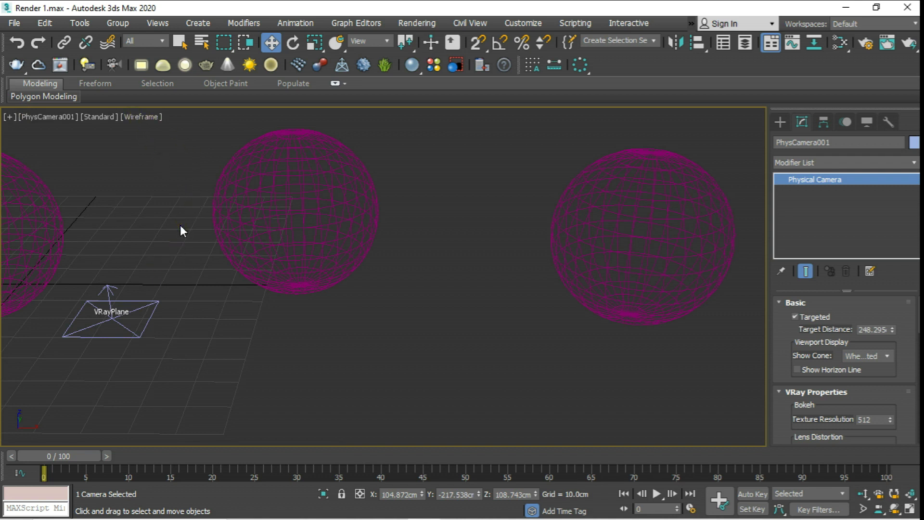
mouse_move(180, 225)
middle_mouse_down()
mouse_move(395, 229)
mouse_move(103, 226)
mouse_move(282, 239)
mouse_move(247, 235)
middle_mouse_up()
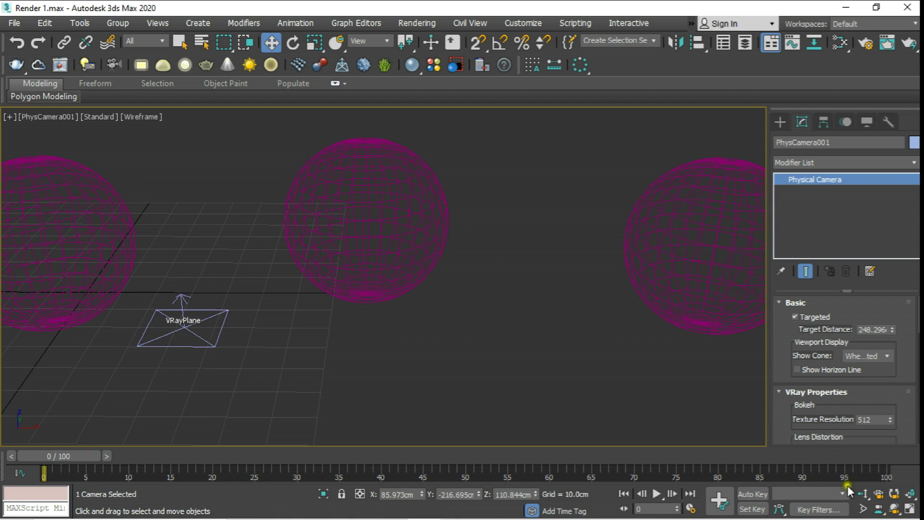
left_click(864, 495)
left_click_drag(523, 206, 527, 215)
middle_click_drag(515, 217, 524, 218)
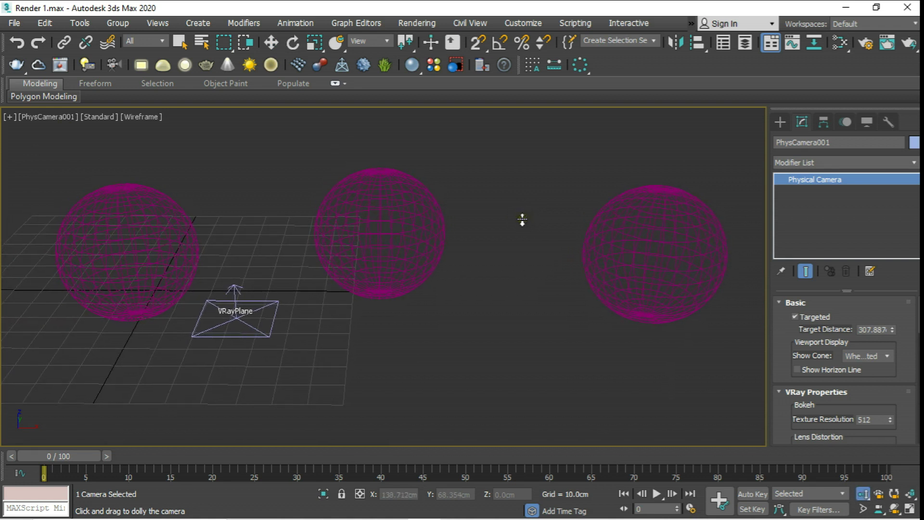
Render the PhysCamera001 view, close its windows, and orbit the camera slightly.
left_click(910, 45)
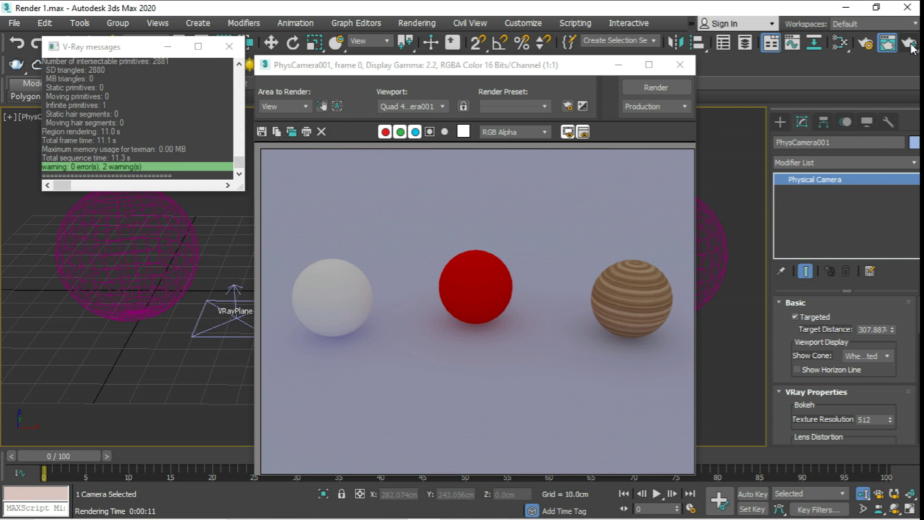
left_click(230, 46)
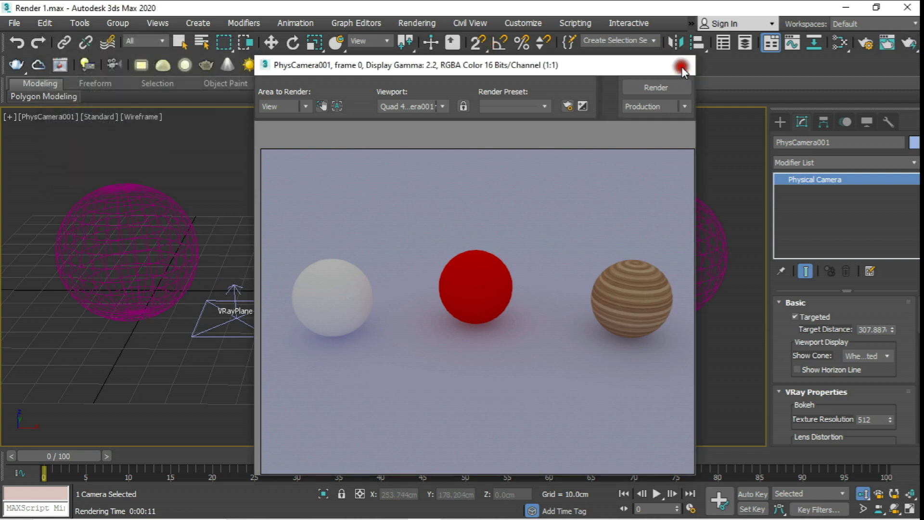
left_click(680, 64)
left_click(894, 509)
mouse_move(429, 299)
left_mouse_down()
mouse_move(430, 268)
mouse_move(436, 310)
left_mouse_up()
Move the left and right spheres toward the centre so they sit closer together.
left_click(266, 42)
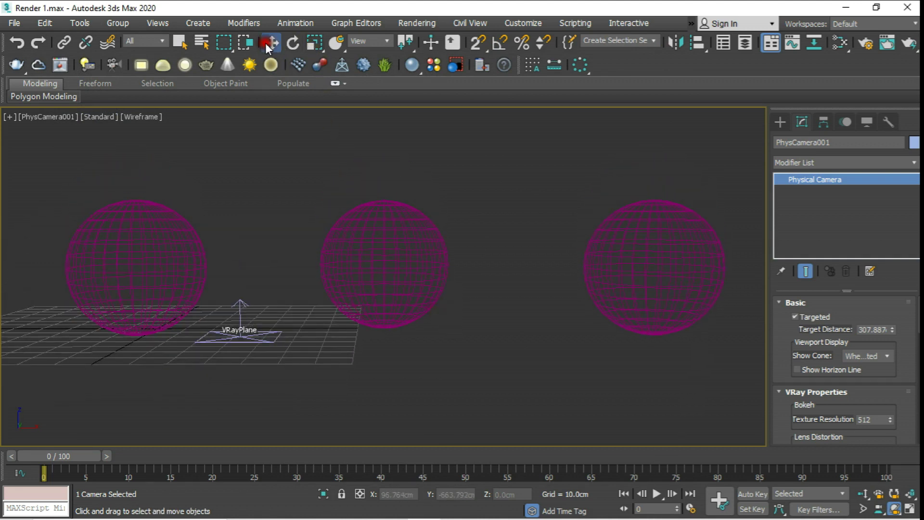
left_click(198, 249)
left_click_drag(165, 268, 212, 270)
left_click(614, 272)
left_click_drag(668, 264, 567, 264)
left_click(215, 271)
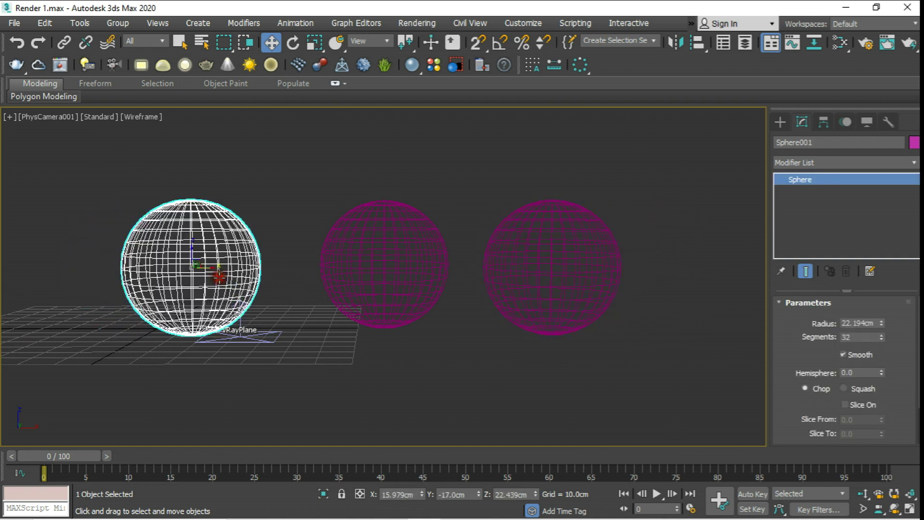
left_click_drag(212, 270, 231, 274)
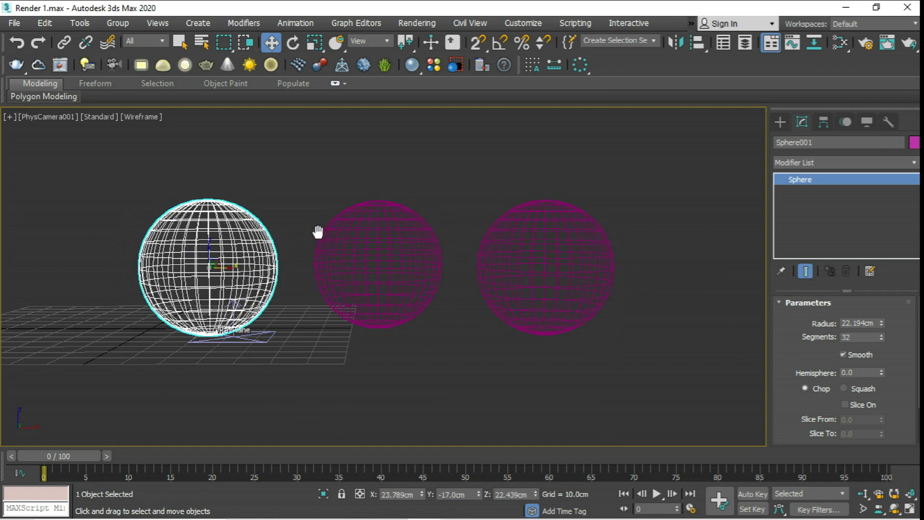
Turn on Safe Frames in the camera viewport.
left_click(50, 117)
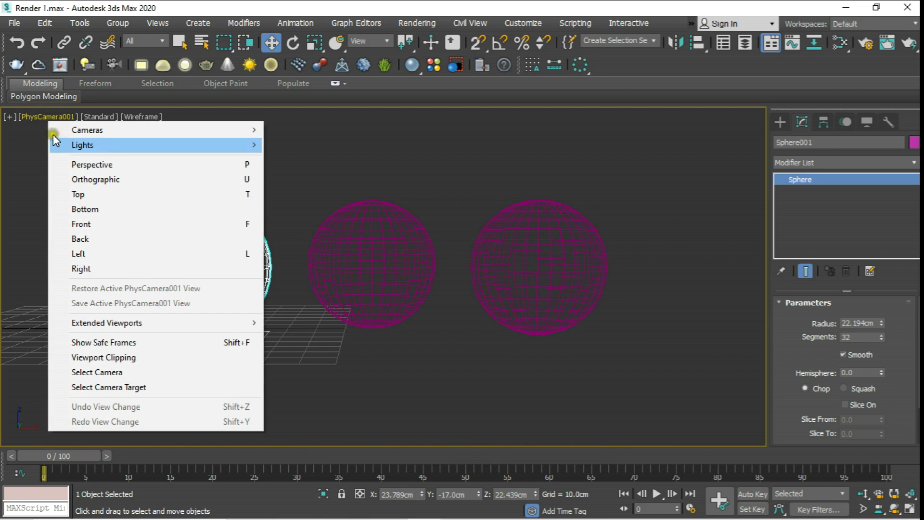
left_click(121, 342)
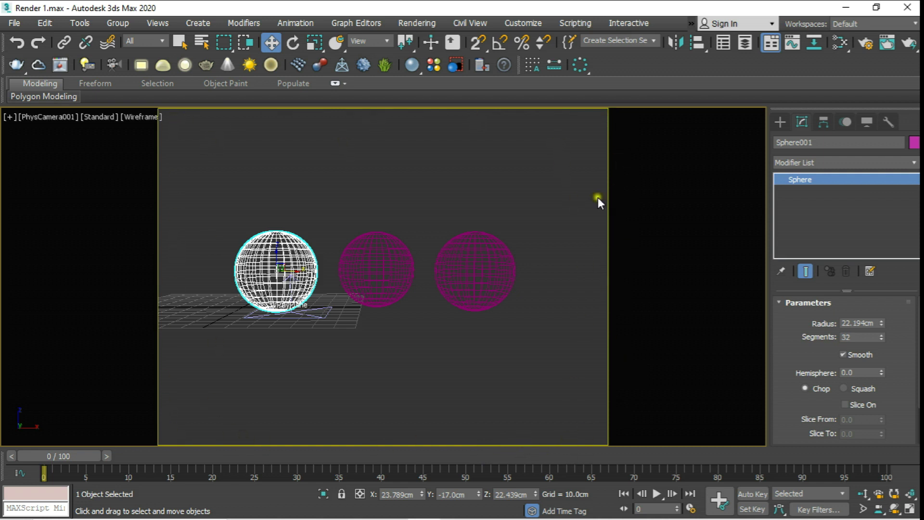
left_click(57, 117)
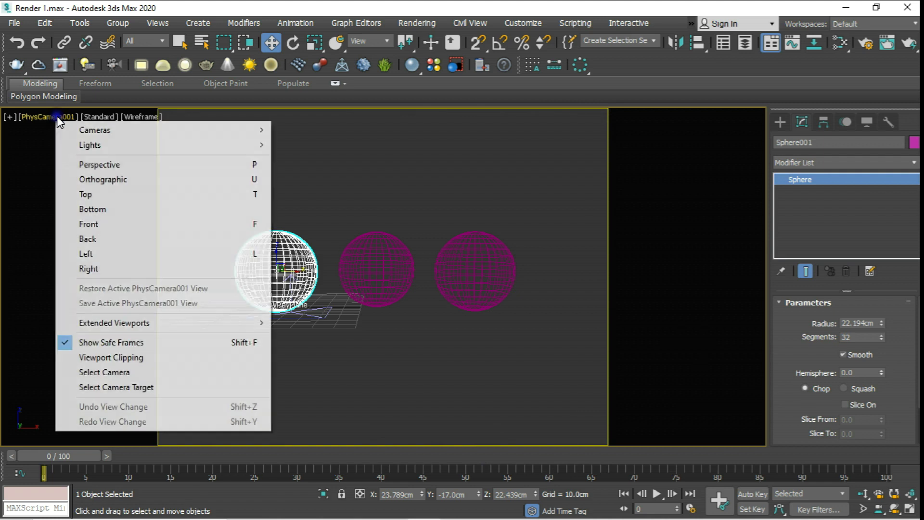
left_click(108, 342)
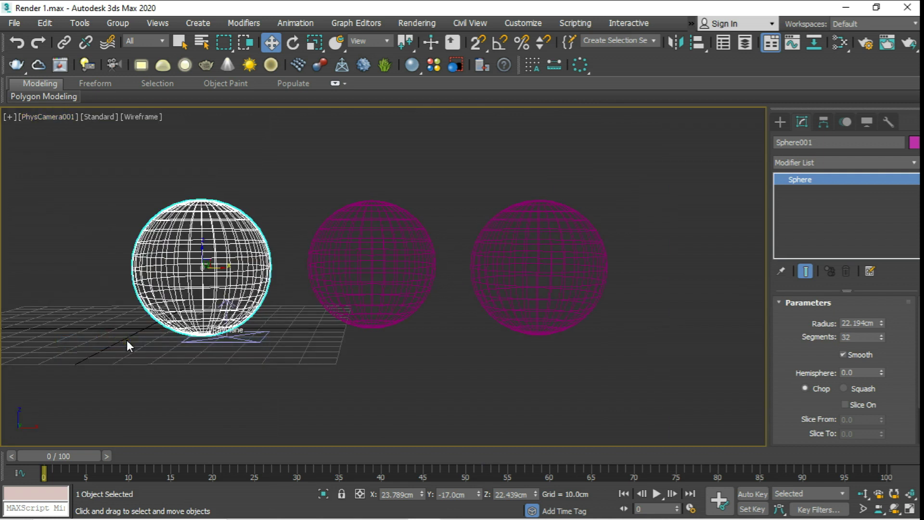
left_click(65, 118)
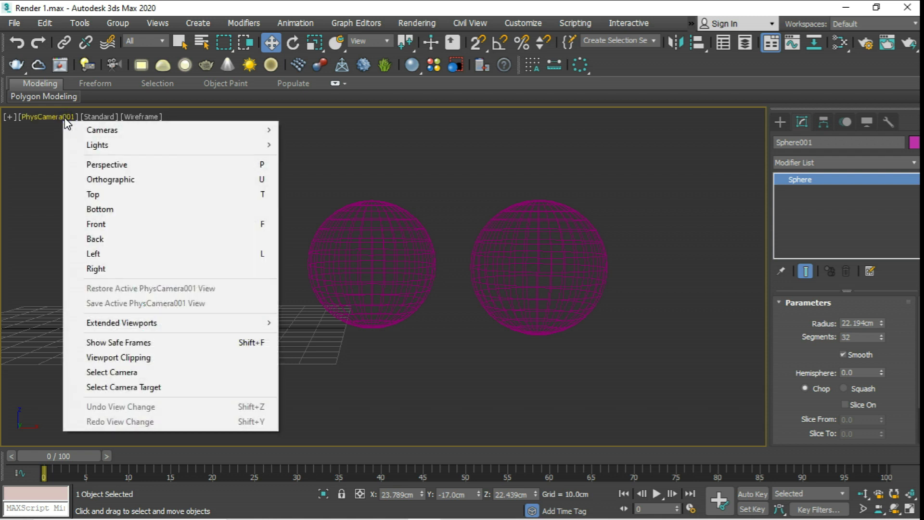
left_click(120, 343)
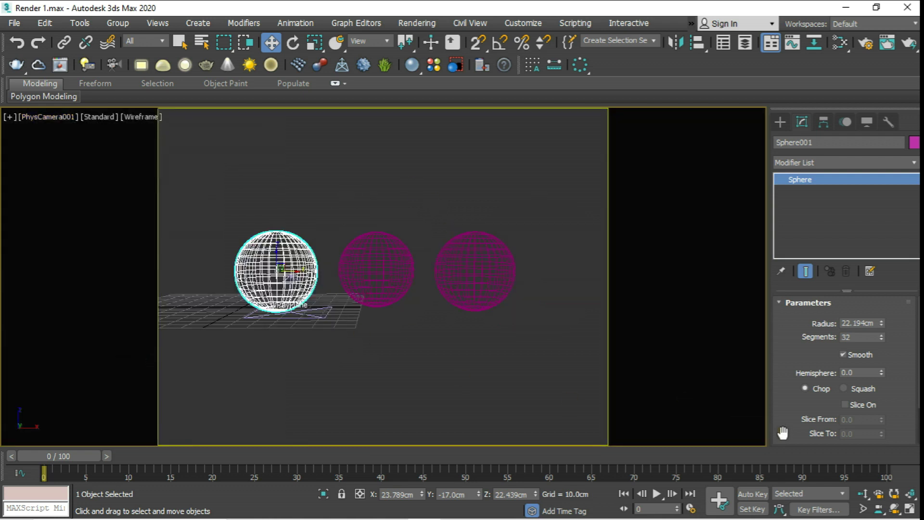
Dolly the camera in, test-render, and close the frame and V-Ray windows.
left_click(863, 494)
left_click_drag(413, 321, 415, 297)
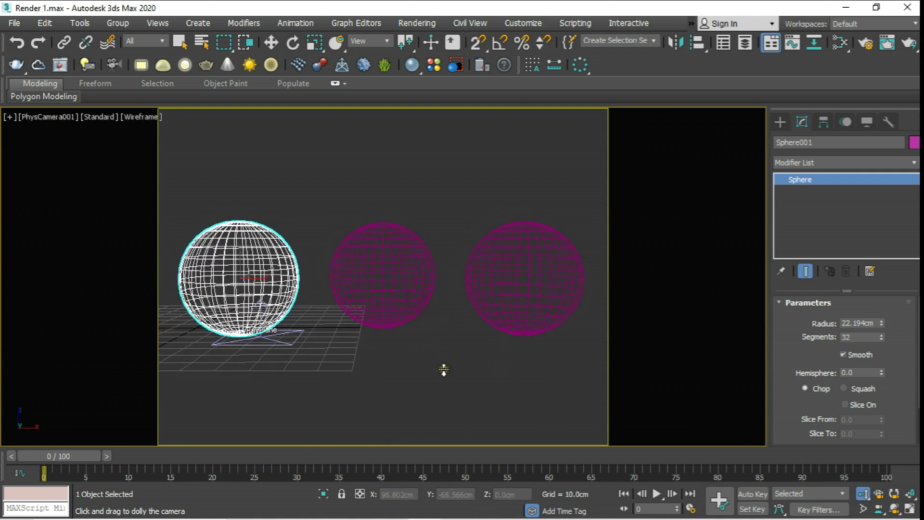
left_click(909, 42)
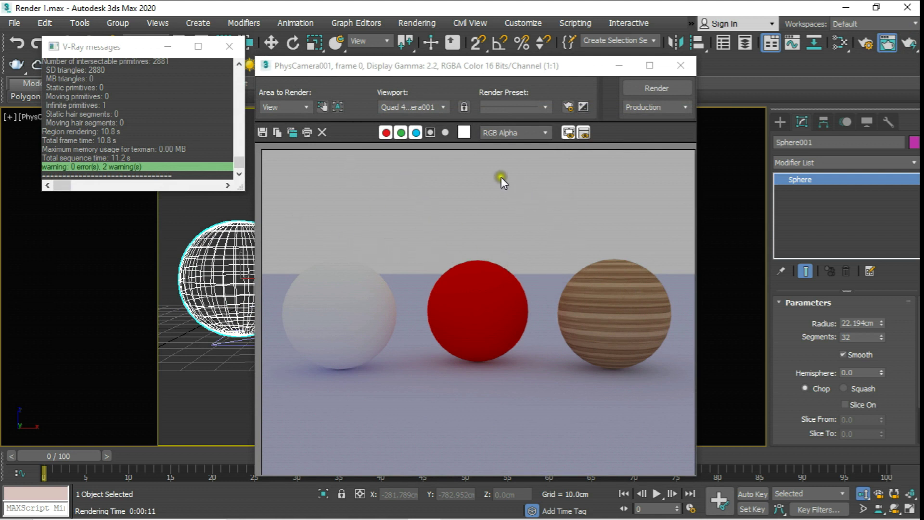
left_click(236, 45)
left_click(681, 66)
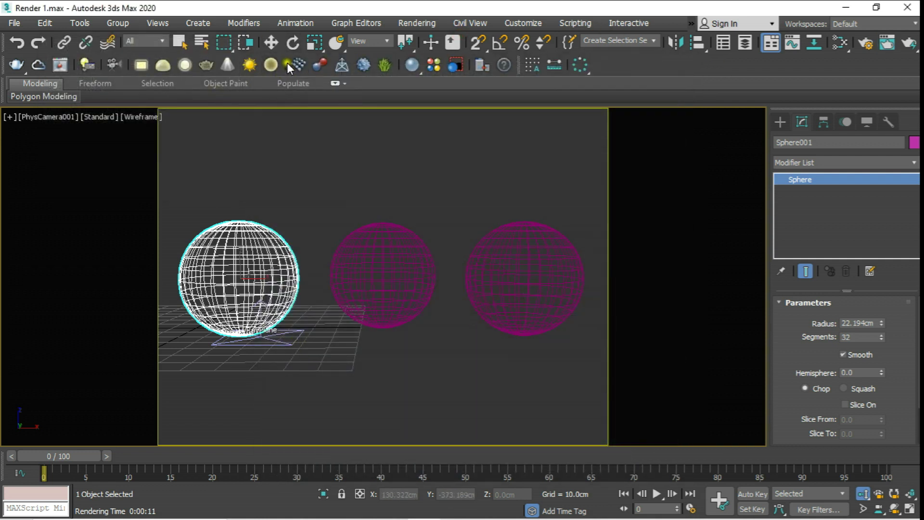
Set VRayPlane001's object colour to white.
left_click(271, 42)
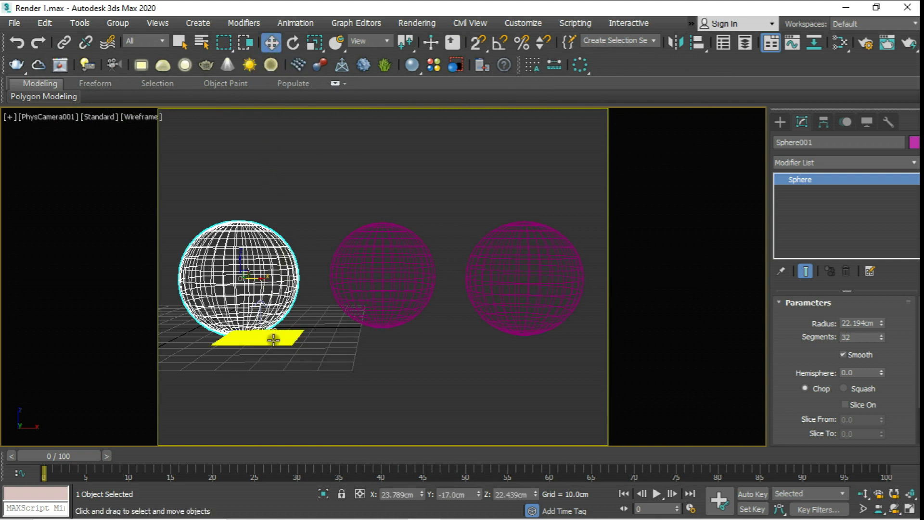
left_click(273, 337)
left_click(914, 141)
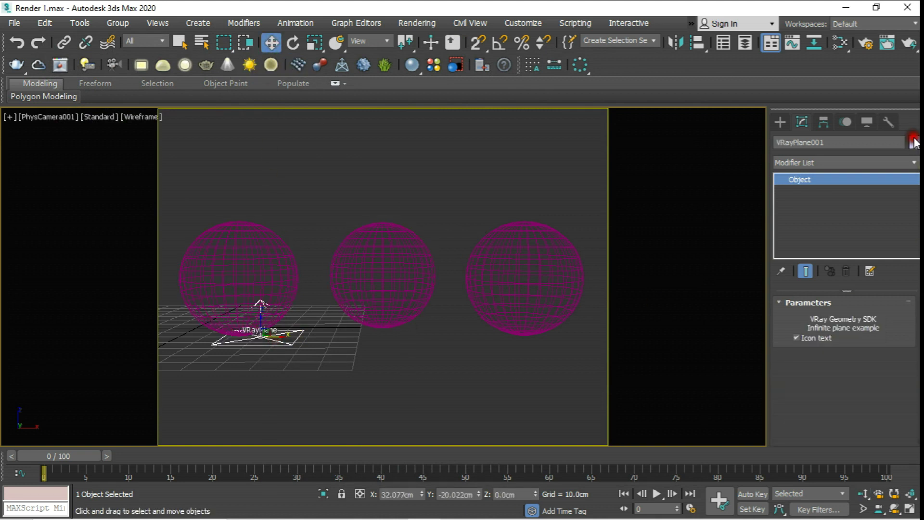
left_click(737, 281)
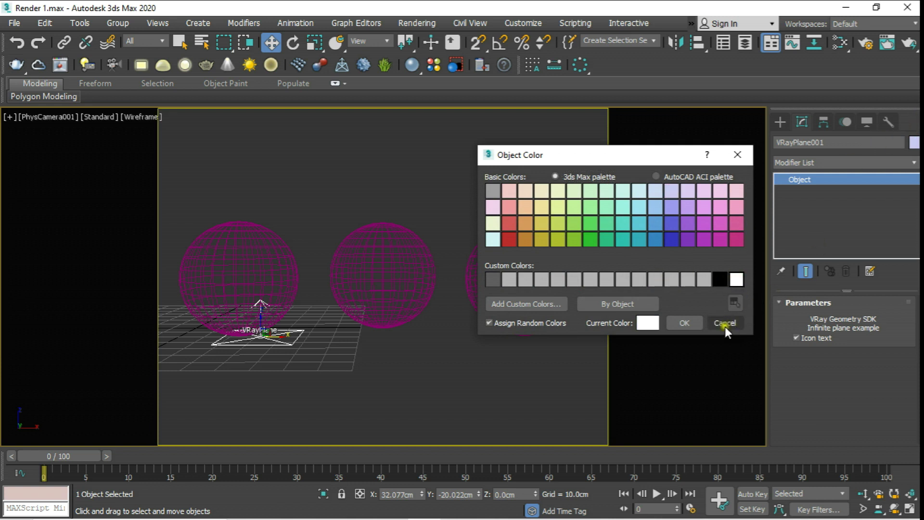
left_click(686, 326)
Move the plane right beside the third sphere and re-render the view.
left_click_drag(281, 337, 632, 345)
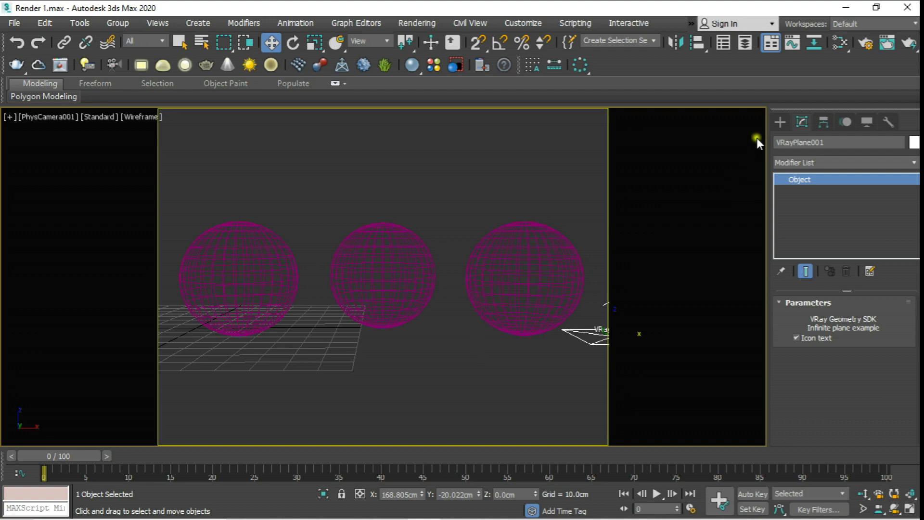
left_click(909, 44)
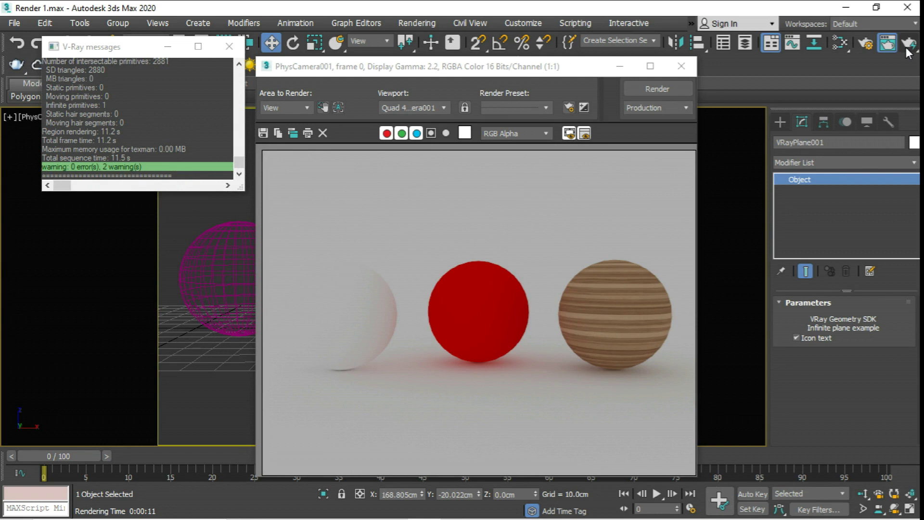
left_click(686, 62)
Set the environment background colour to grey 171 and render.
left_click(239, 52)
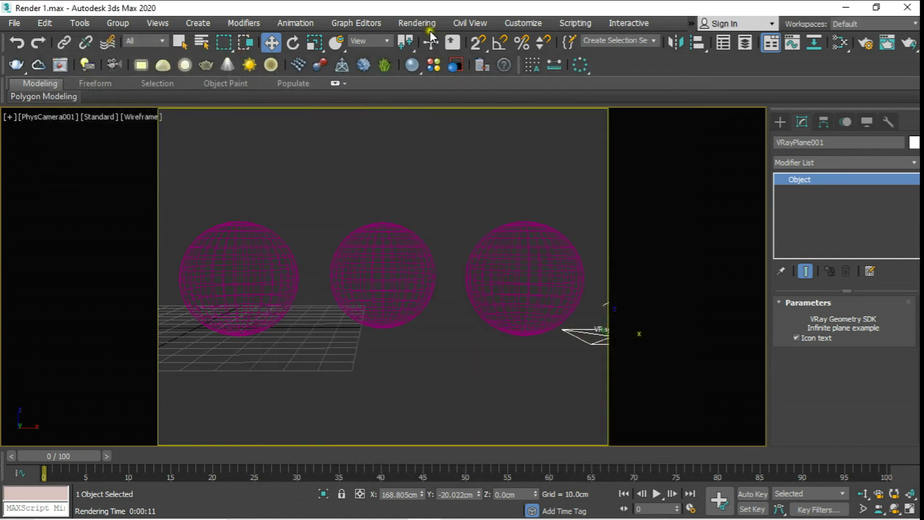
left_click(417, 23)
left_click(432, 199)
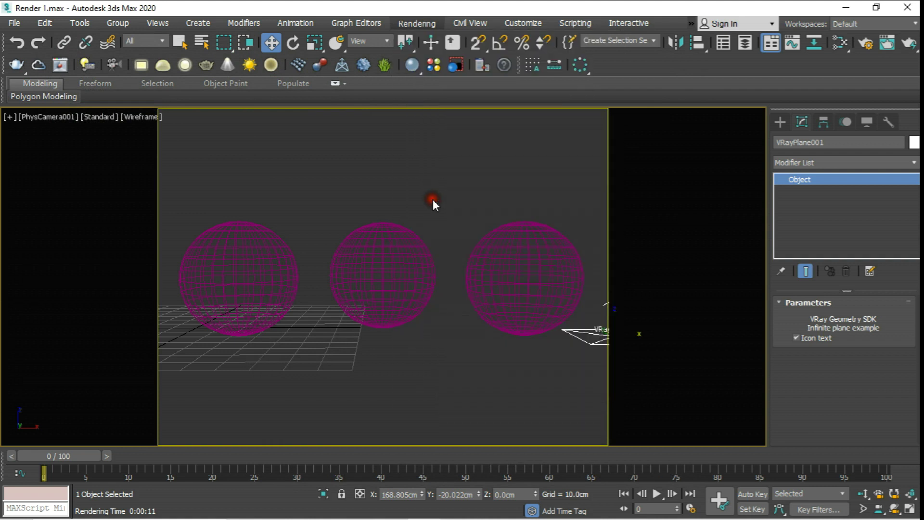
left_click(449, 131)
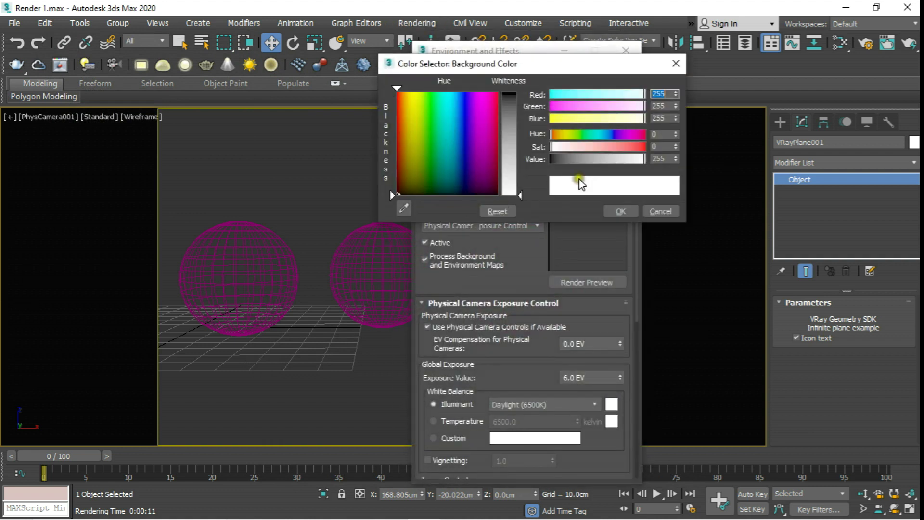
left_click(519, 164)
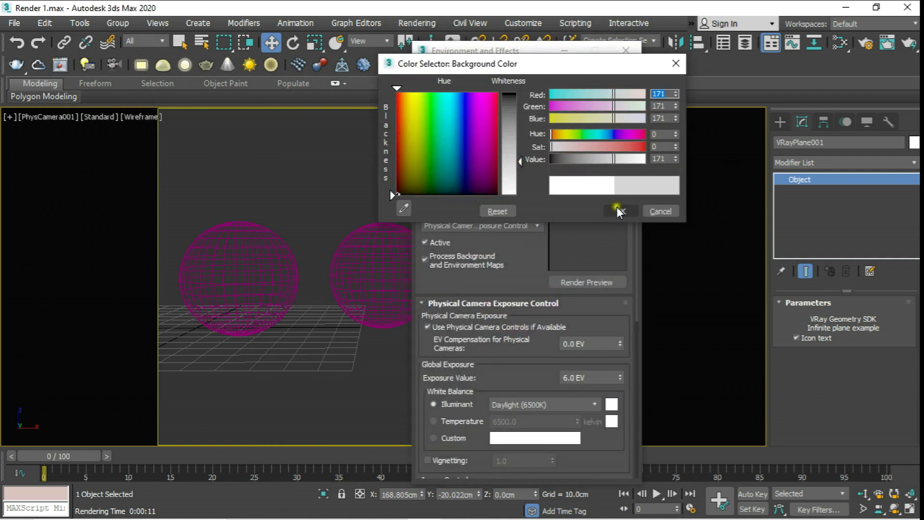
left_click(617, 211)
left_click(910, 43)
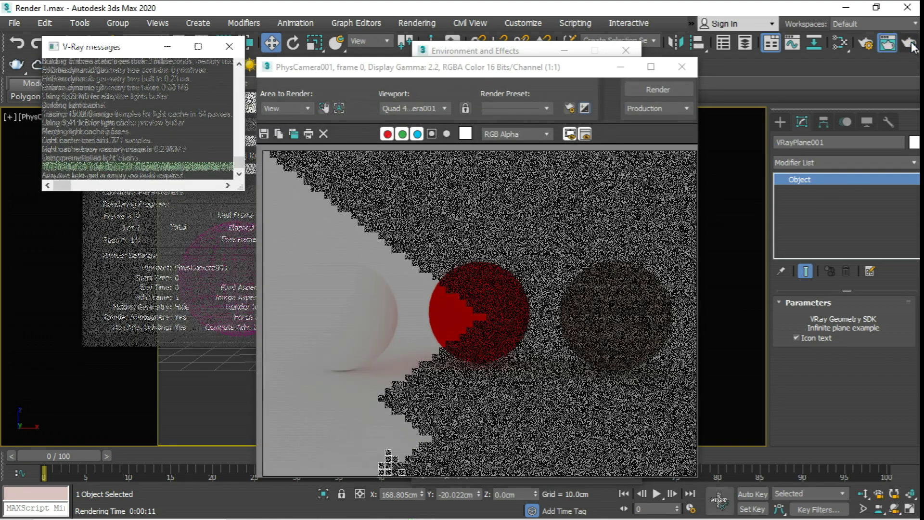
left_click(682, 67)
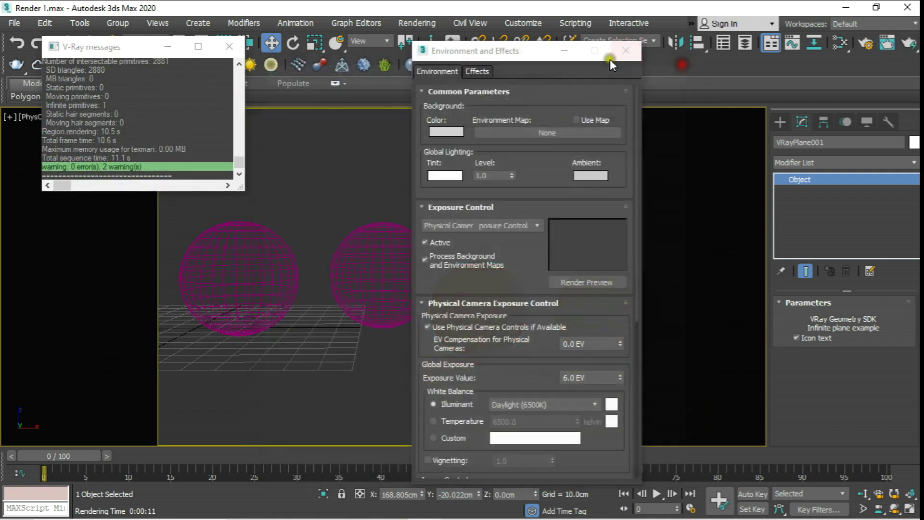
Change the environment background to black and render again.
left_click(623, 54)
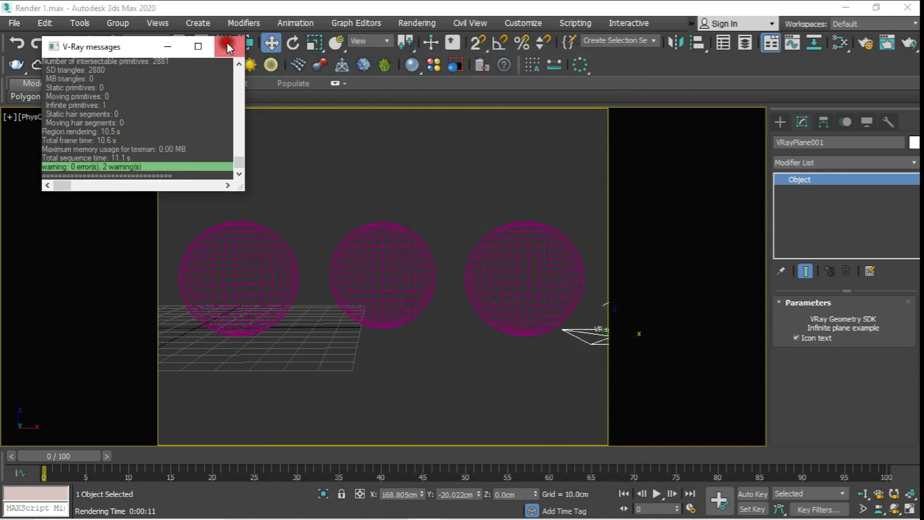
left_click(227, 45)
left_click(415, 22)
left_click(436, 198)
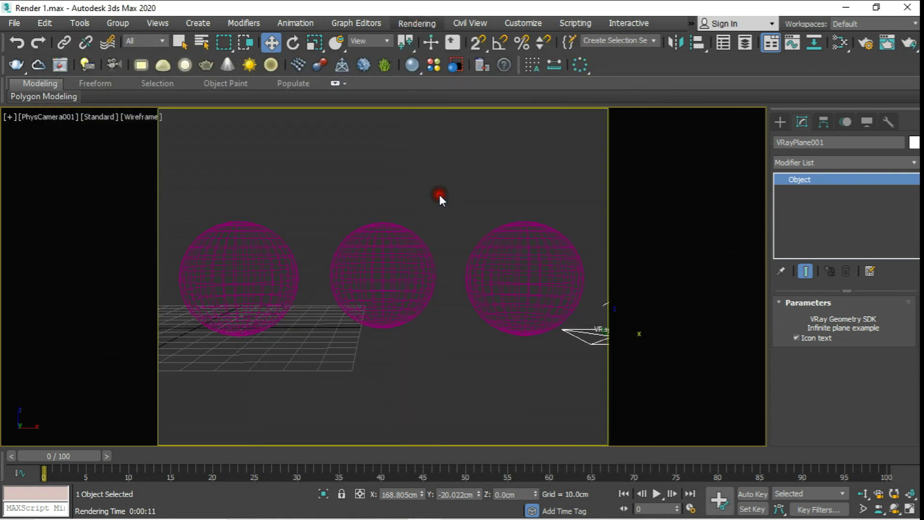
left_click(441, 129)
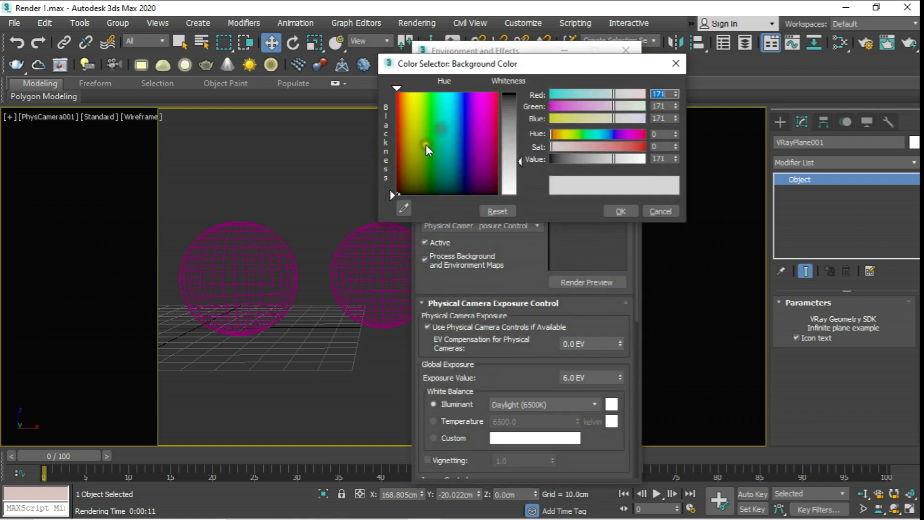
left_click(511, 97)
left_click(620, 211)
left_click(909, 43)
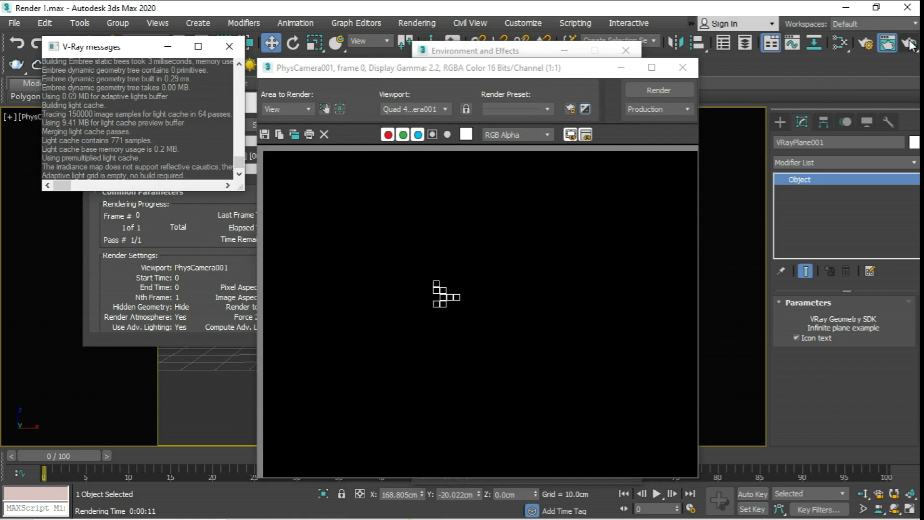
left_click(683, 67)
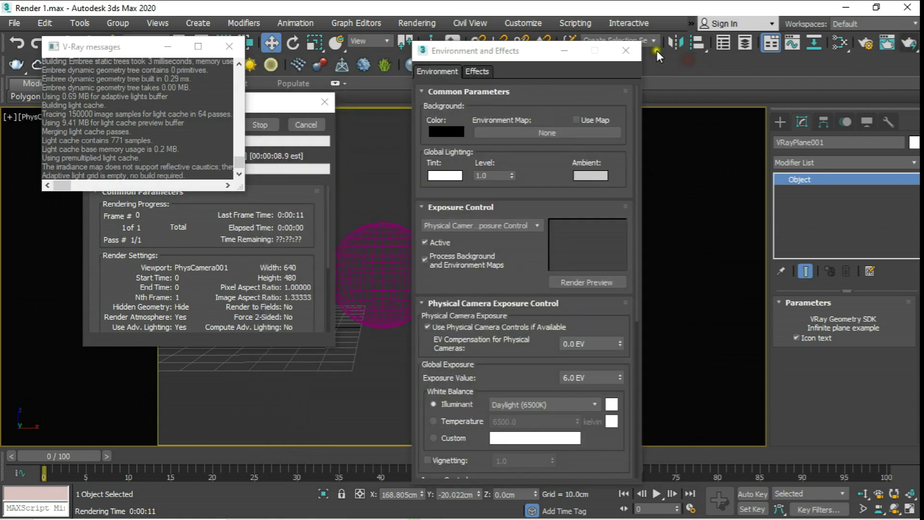
Set the environment background to dark grey with Value 22.
left_click(229, 46)
left_click(326, 111)
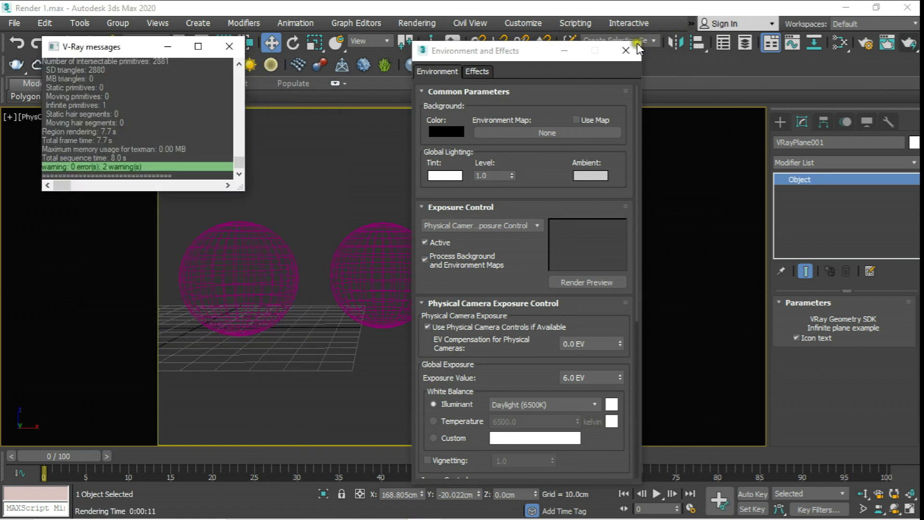
left_click(625, 49)
left_click(437, 22)
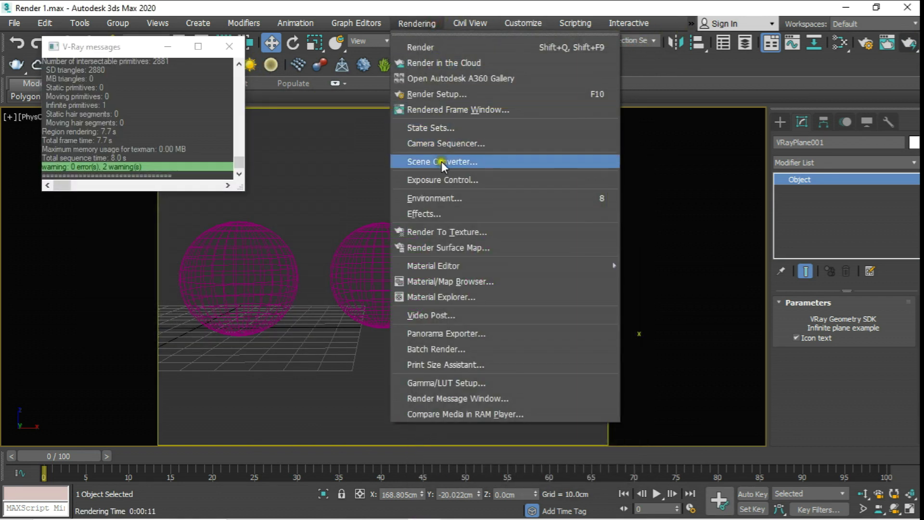
left_click(423, 195)
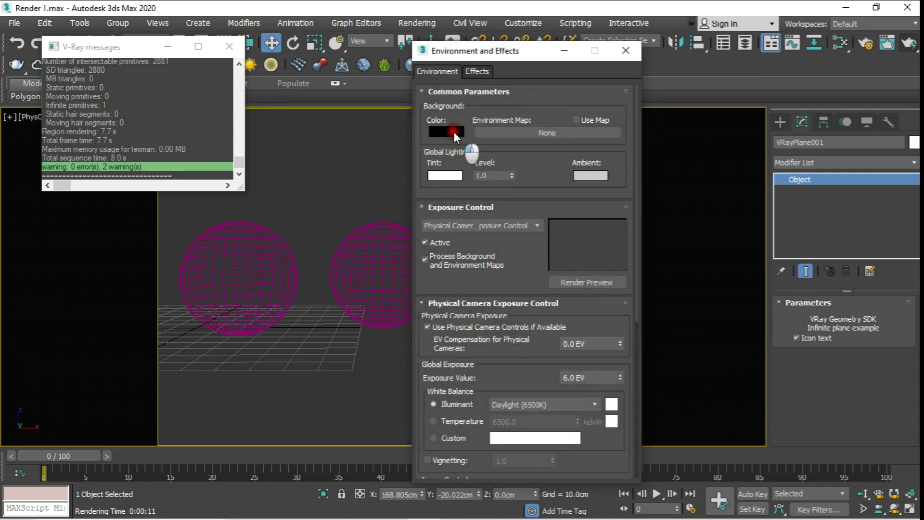
left_click(447, 131)
left_click(512, 104)
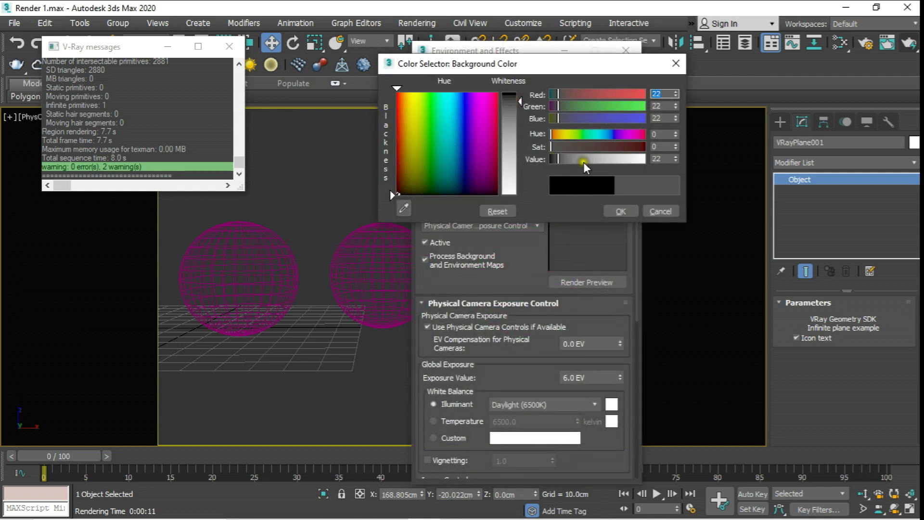
left_click(621, 211)
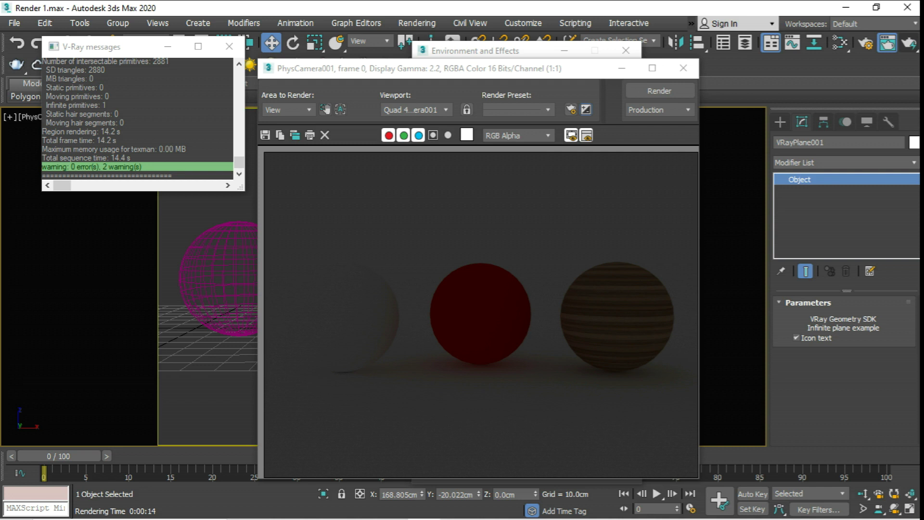
Close the V-Ray render, log and environment windows.
left_click(481, 204)
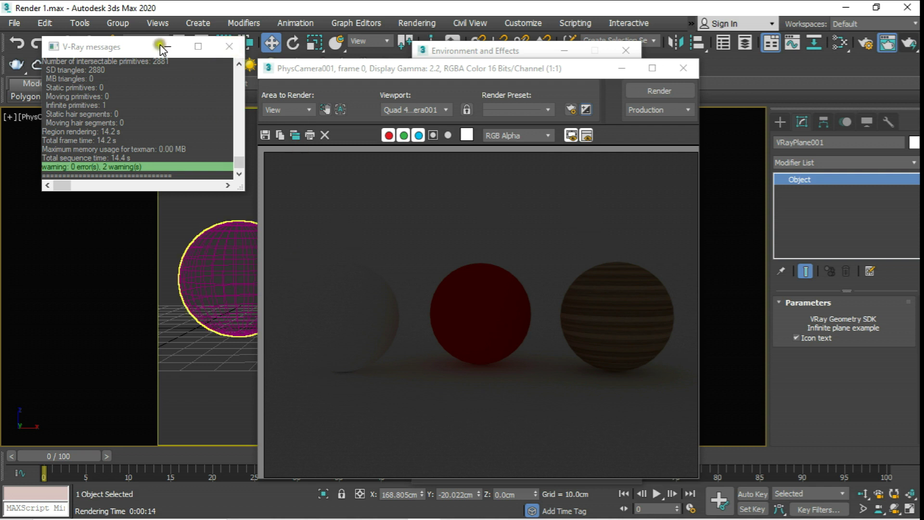
left_click(231, 48)
left_click(625, 50)
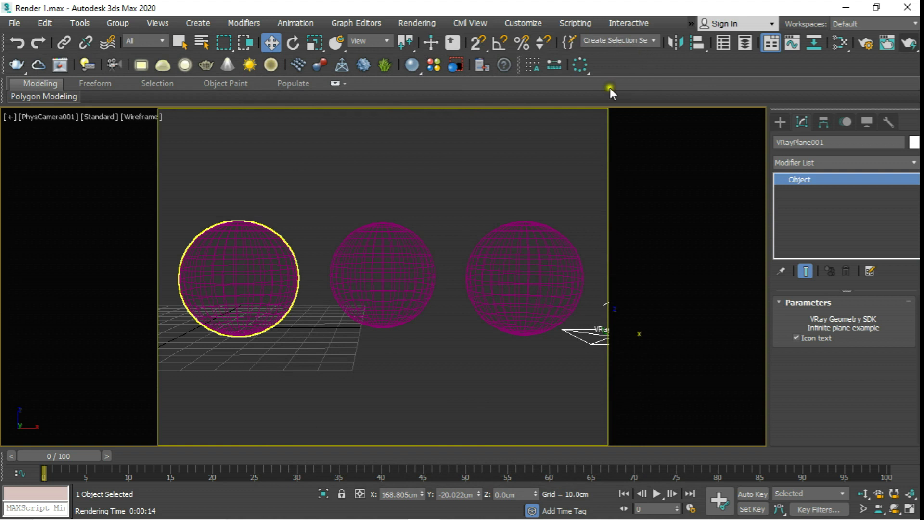
In Top view, shift two spheres left and clone the middle sphere as a copy, Sphere004.
left_click(399, 276)
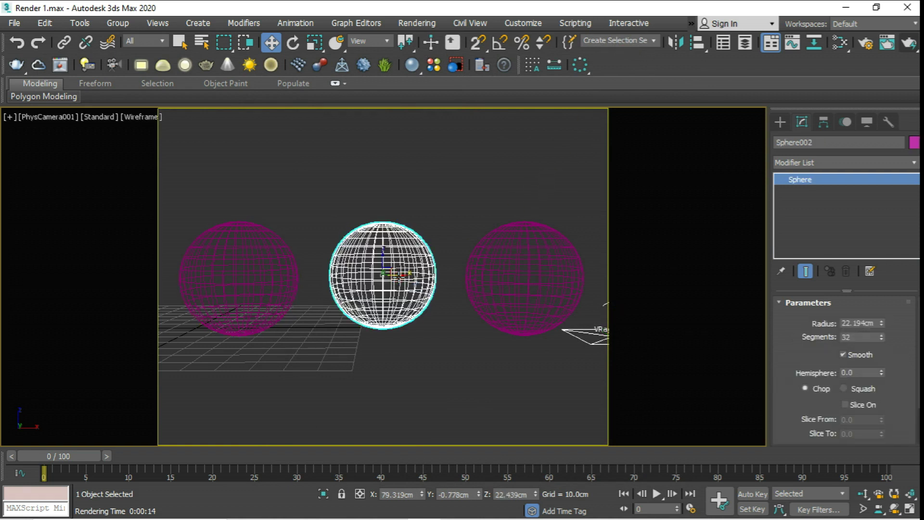
key("t")
scroll(432, 341, "down", 2)
scroll(441, 289, "up", 1)
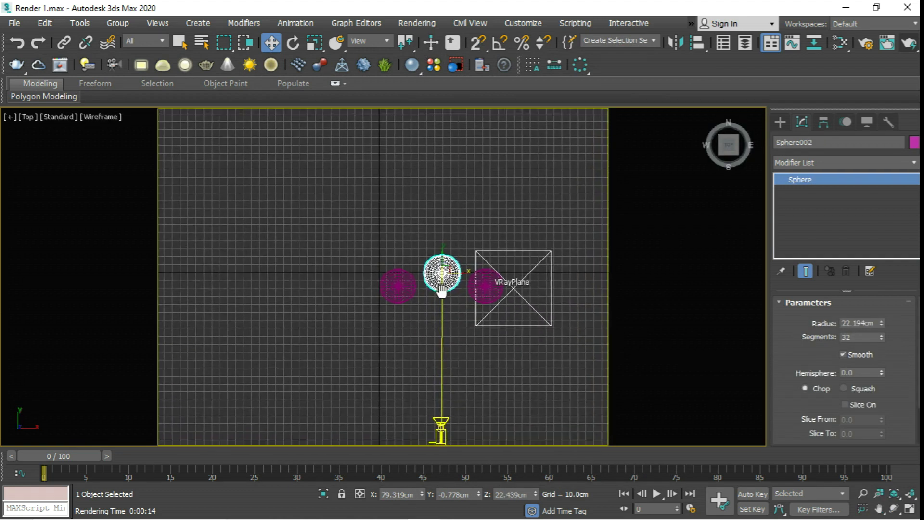
scroll(442, 289, "up", 3)
left_click(359, 302, "ctrl")
mouse_move(406, 288)
left_mouse_down()
mouse_move(331, 288)
mouse_move(449, 296)
left_mouse_up()
left_click(362, 283)
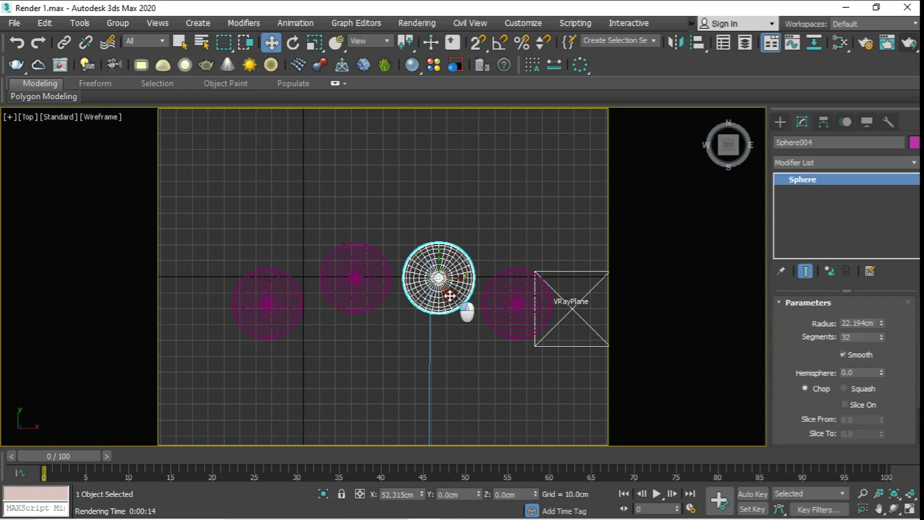
left_click(461, 329)
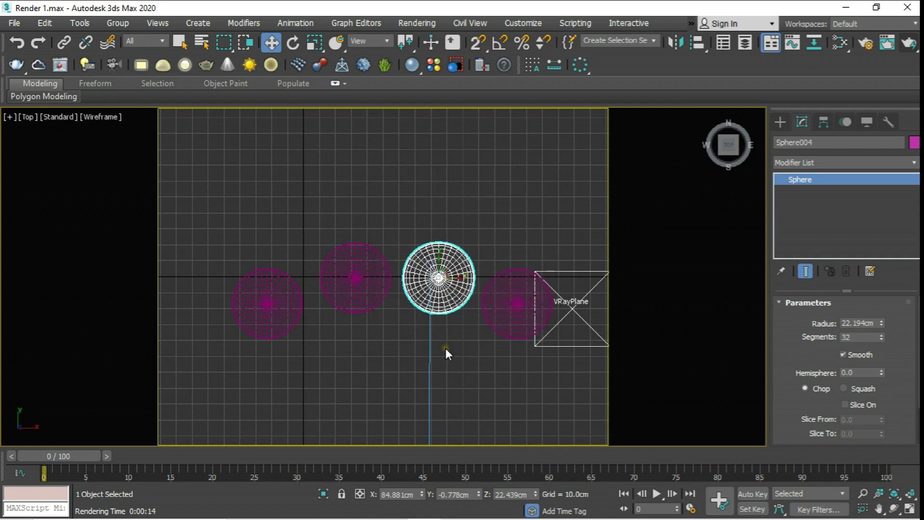
Create a new VRayLightMtl node, Material #34, in the Slate Material Editor.
key("m")
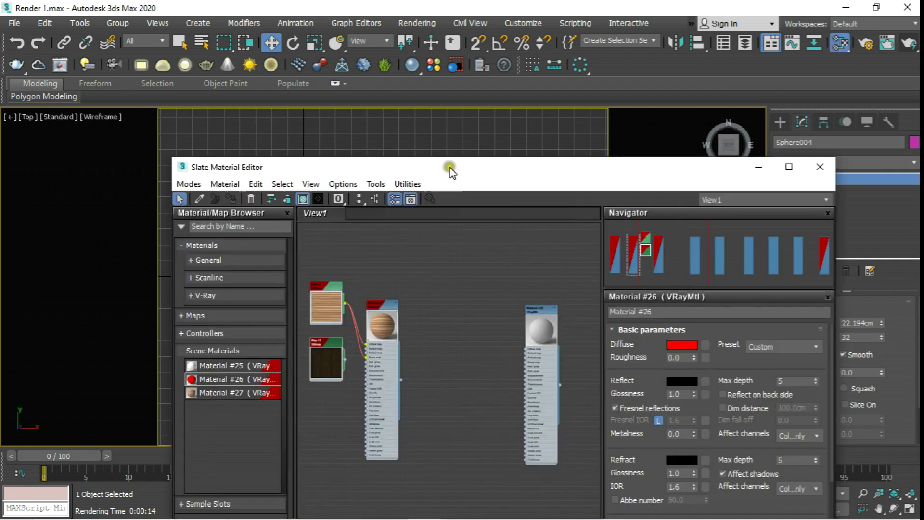
left_click_drag(443, 169, 749, 138)
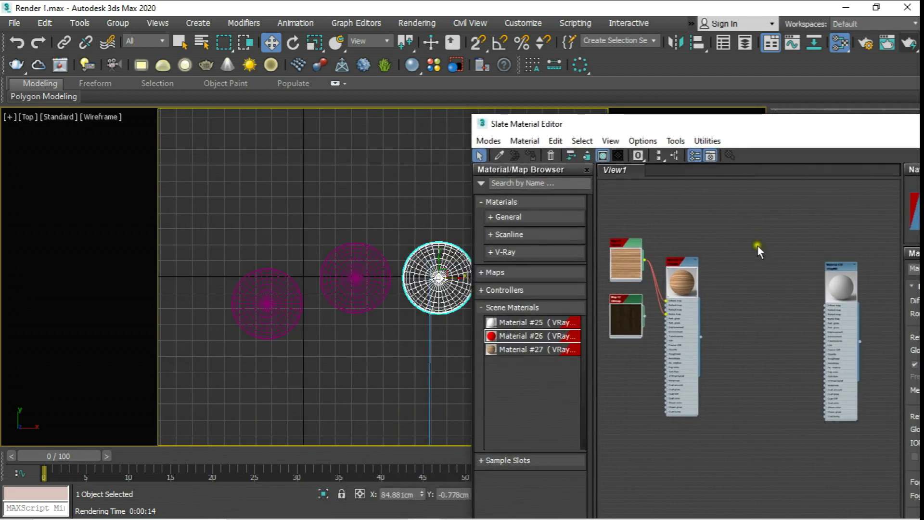
middle_click_drag(764, 263, 755, 249)
scroll(755, 251, "up", 2)
right_click(744, 245)
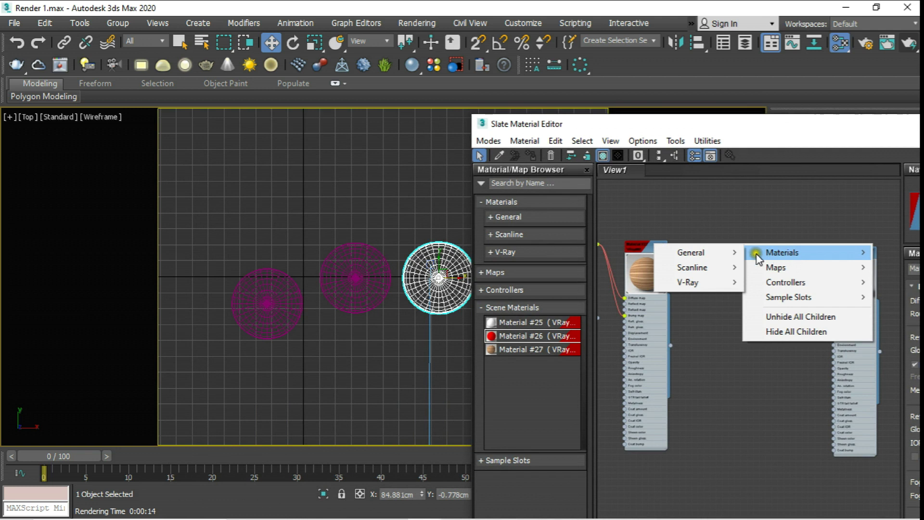
mouse_move(693, 282)
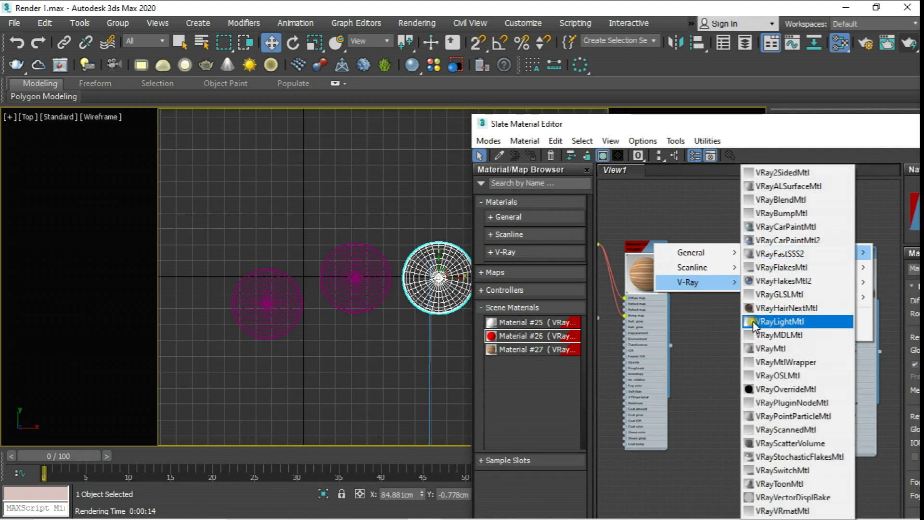
left_click(774, 322)
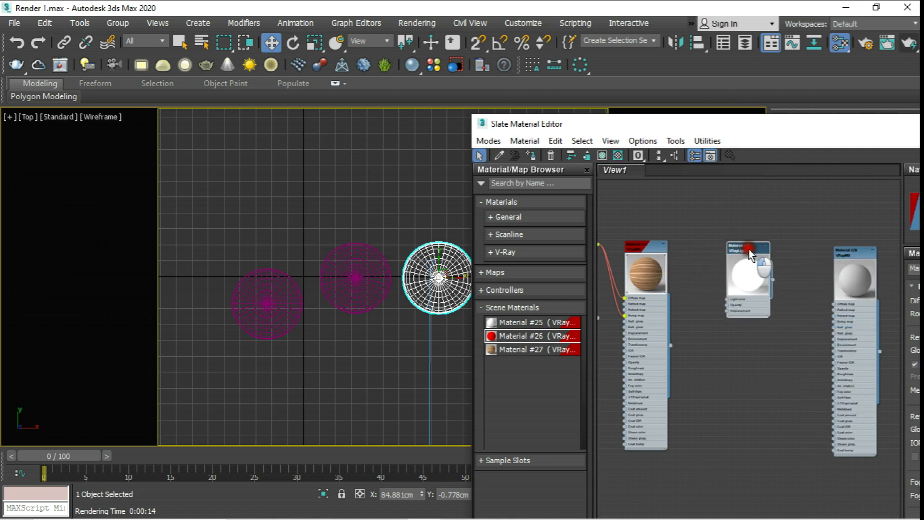
Assign the light material to the cloned Sphere004.
left_click_drag(805, 133, 498, 131)
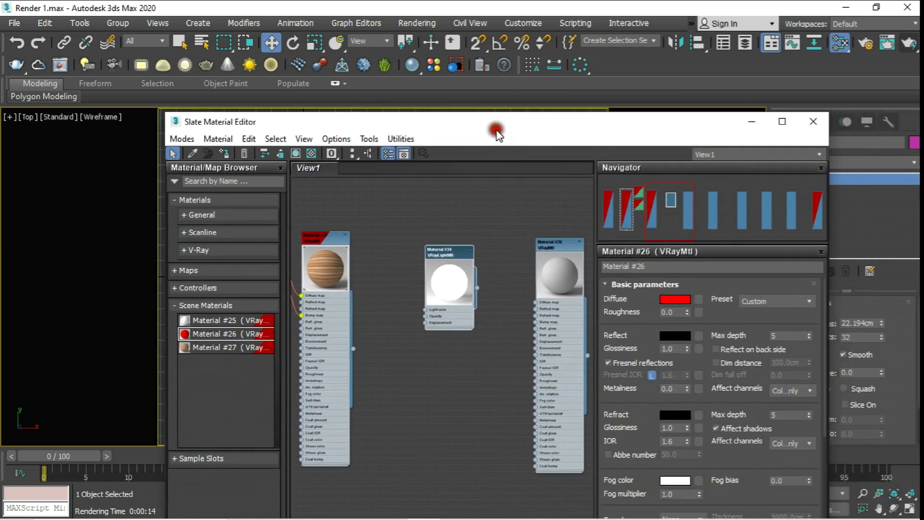
double_click(456, 248)
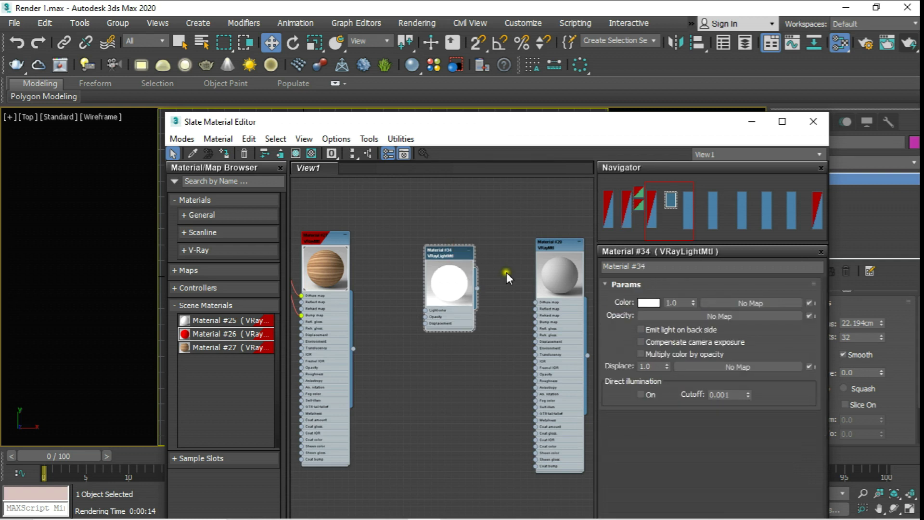
double_click(679, 302)
left_click_drag(727, 137, 789, 139)
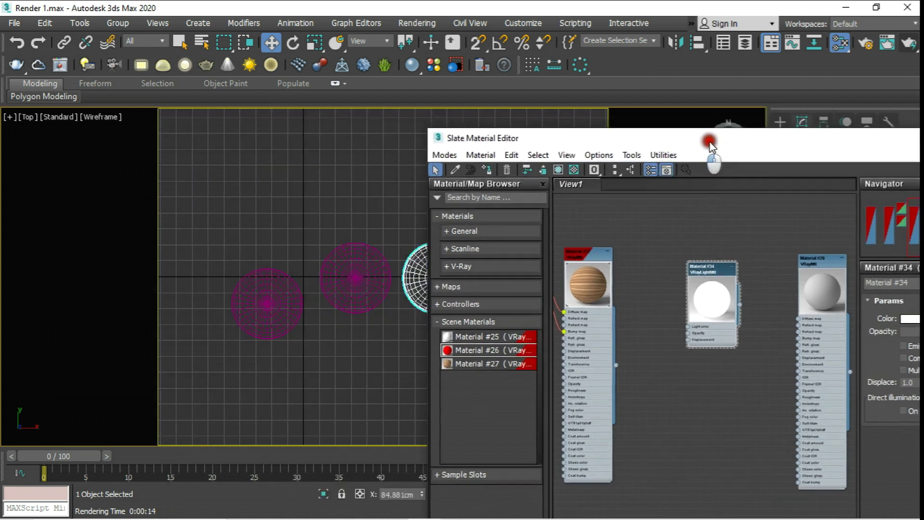
left_click(582, 171)
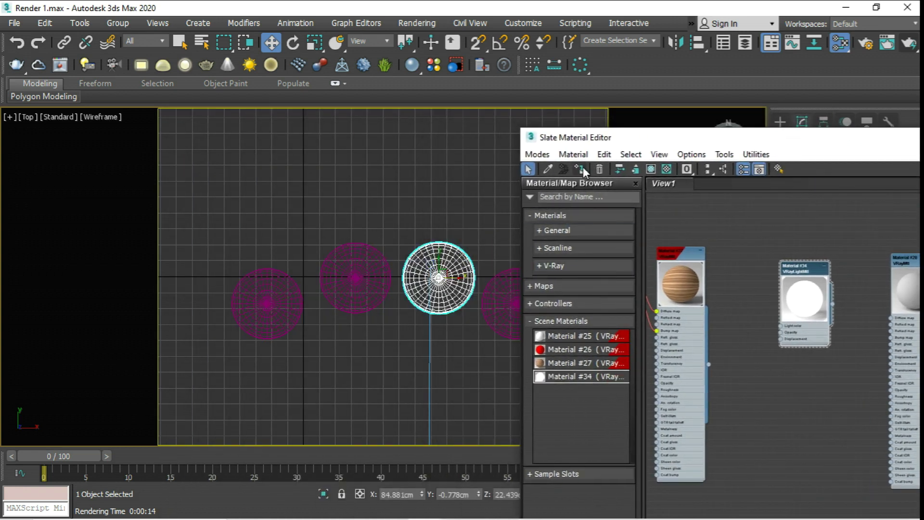
left_click(584, 169)
left_click_drag(823, 153, 599, 169)
View through PhysCamera001, dolly the camera back, and render the four spheres.
key("m")
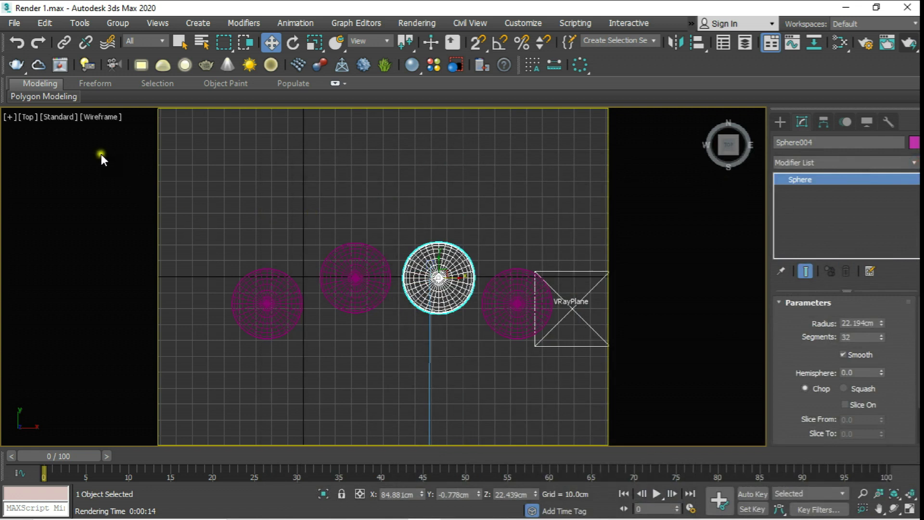
left_click(27, 118)
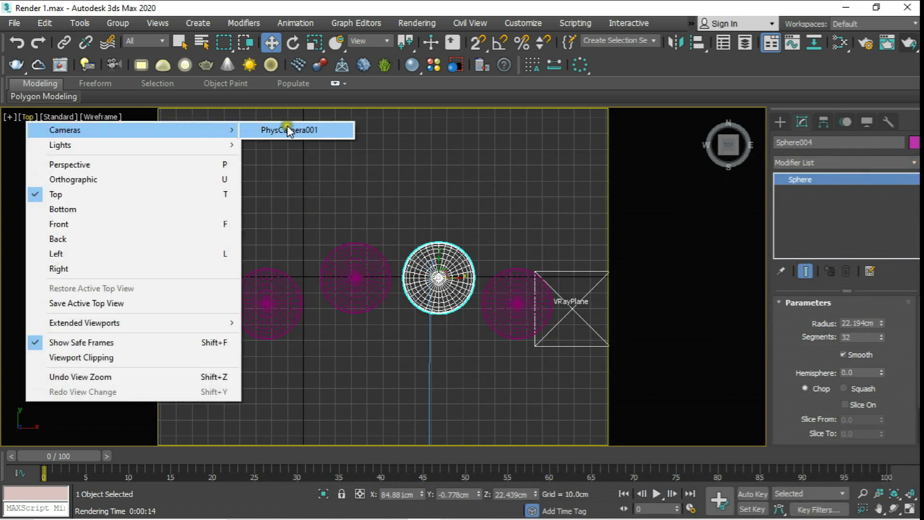
left_click(289, 127)
middle_click_drag(455, 215, 497, 223)
left_click(863, 494)
mouse_move(462, 309)
left_mouse_down()
mouse_move(471, 337)
mouse_move(466, 330)
left_mouse_up()
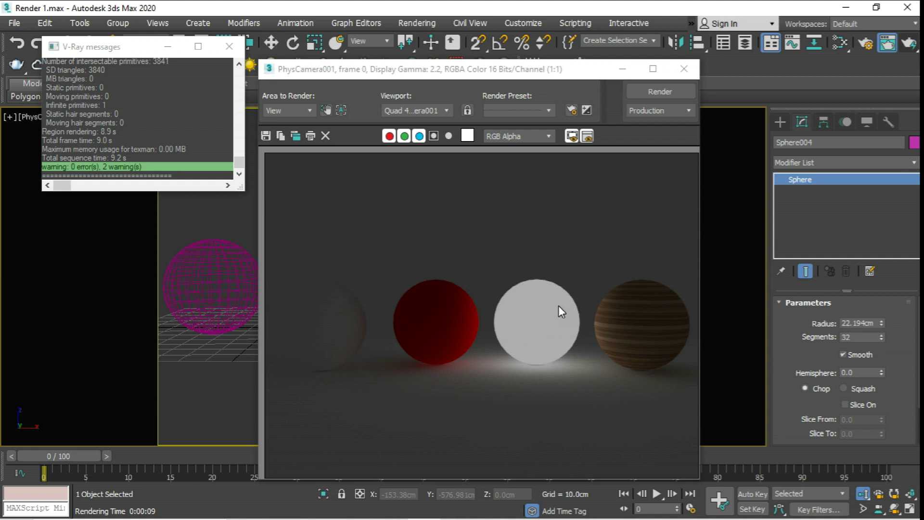
left_click(683, 73)
Set the VRayLightMtl colour multiplier to 10 and re-render the camera view.
key("m")
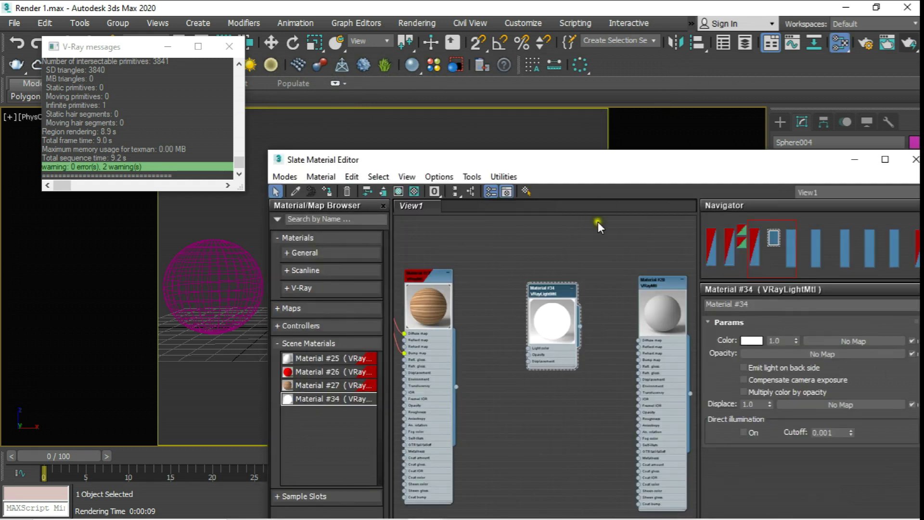
double_click(775, 341)
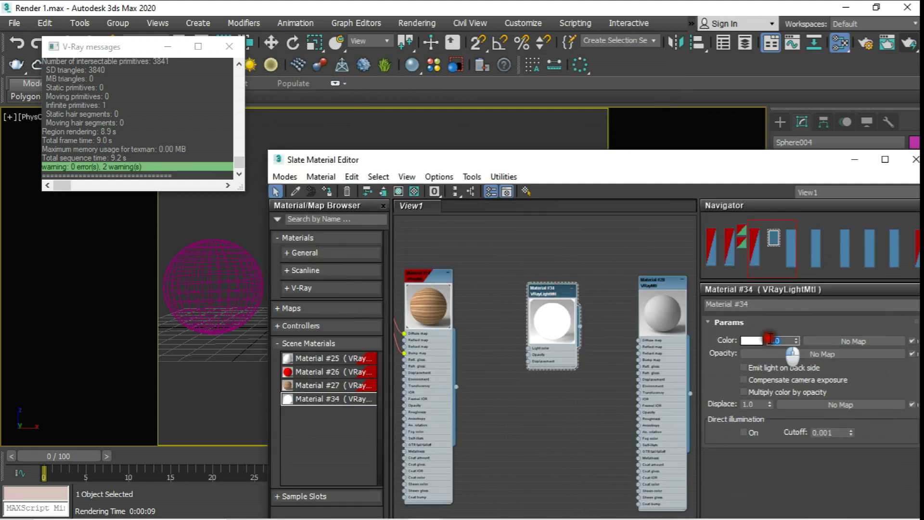
type("10")
key("Return")
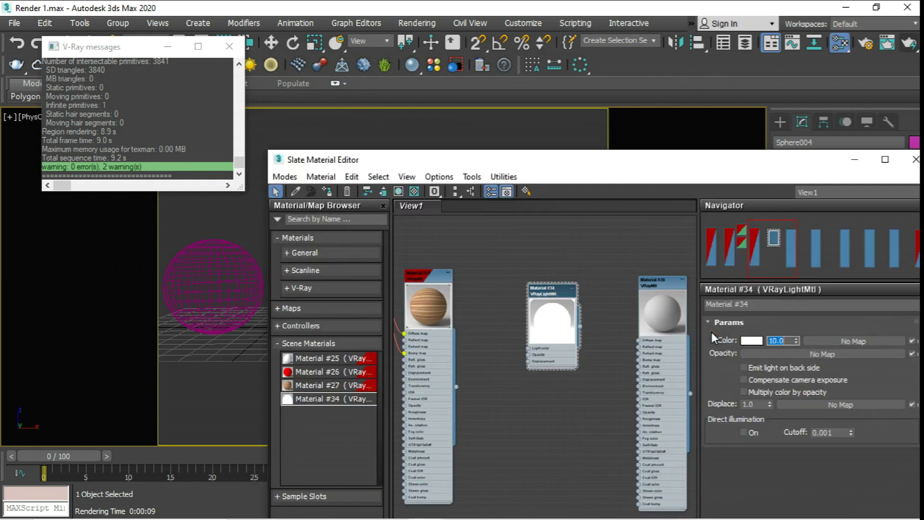
left_click(916, 159)
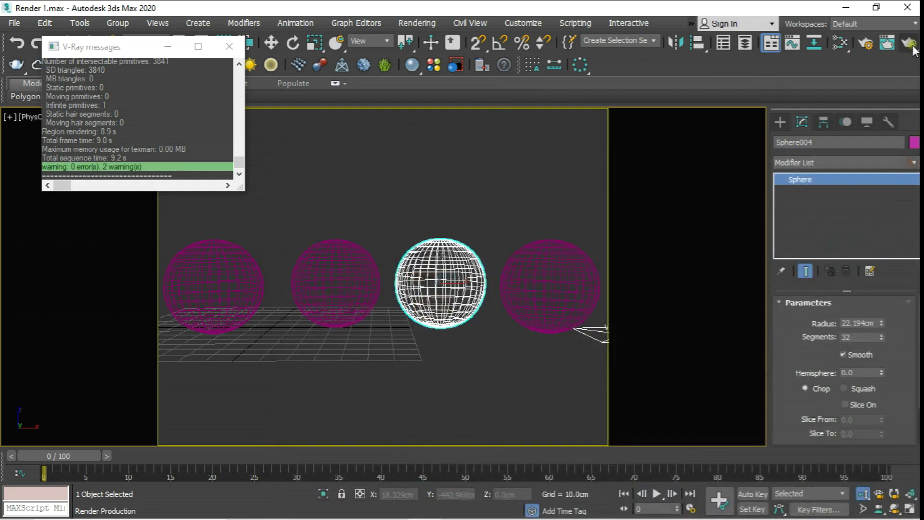
left_click(909, 44)
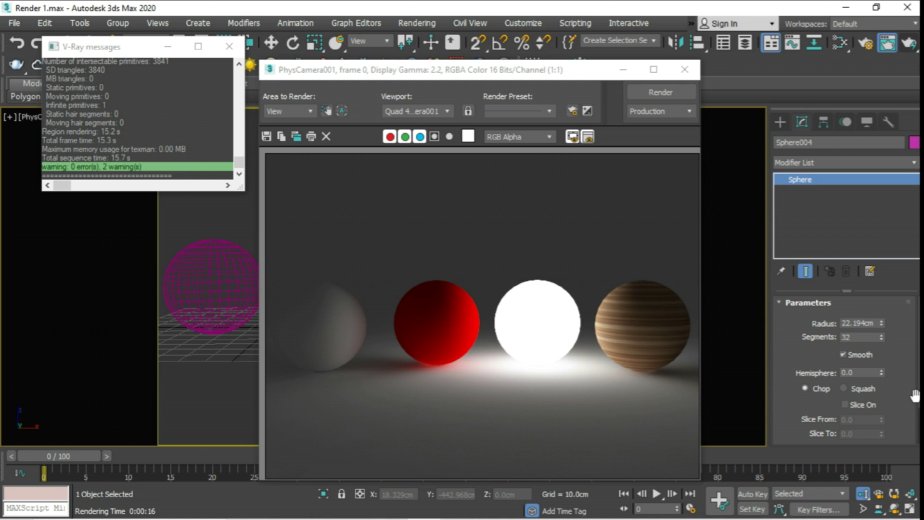
left_click(685, 69)
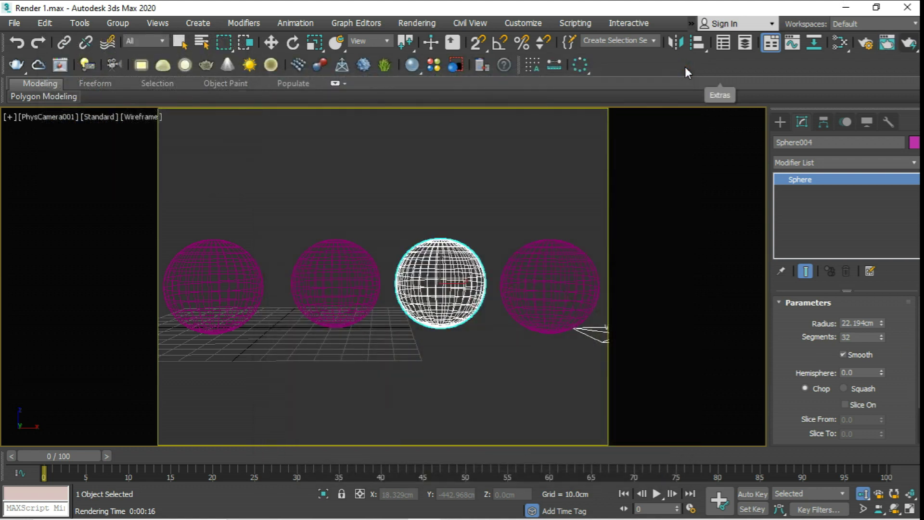
In Top view, move Sphere002 and Sphere004 upward into a second row.
key("t")
middle_click_drag(503, 208, 370, 170)
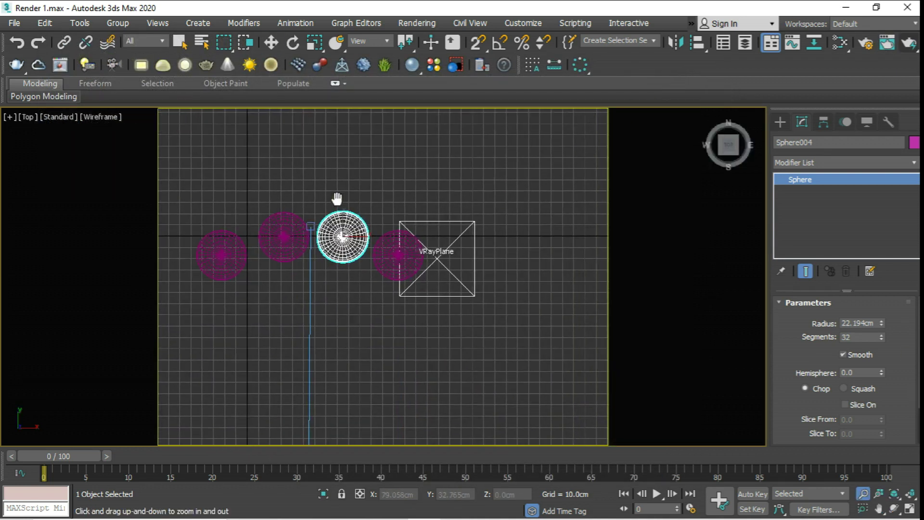
left_click(269, 43)
middle_click_drag(238, 206, 355, 217)
left_click(409, 224)
left_click_drag(408, 225, 408, 180)
left_click_drag(458, 236, 458, 190)
Move Sphere003 left beside the VRayPlane and clone Sphere001 toward the grid centre.
left_click(347, 249)
left_click(518, 262)
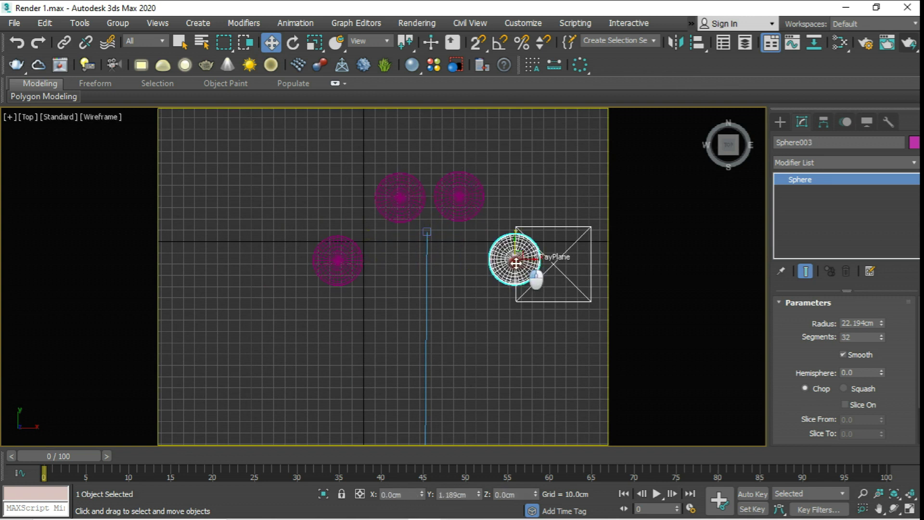
left_click_drag(519, 263, 505, 263)
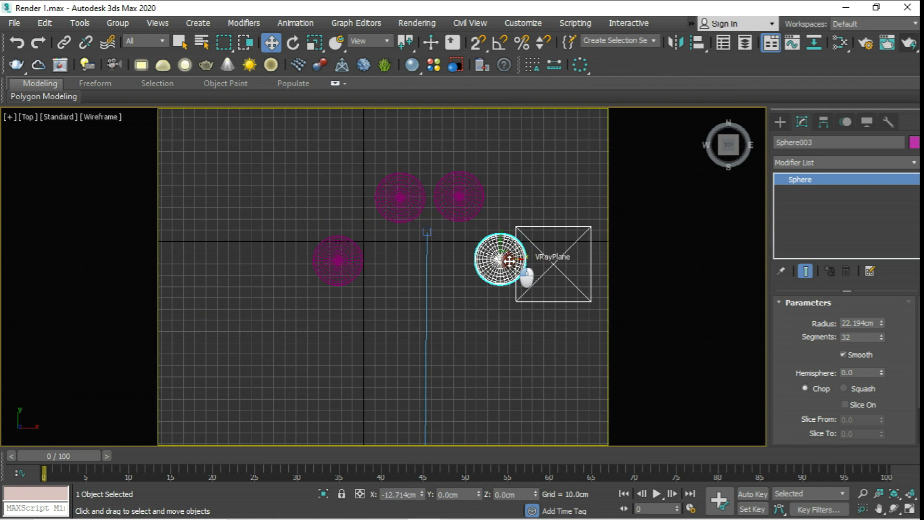
left_click(340, 264)
left_click_drag(341, 265, 451, 289)
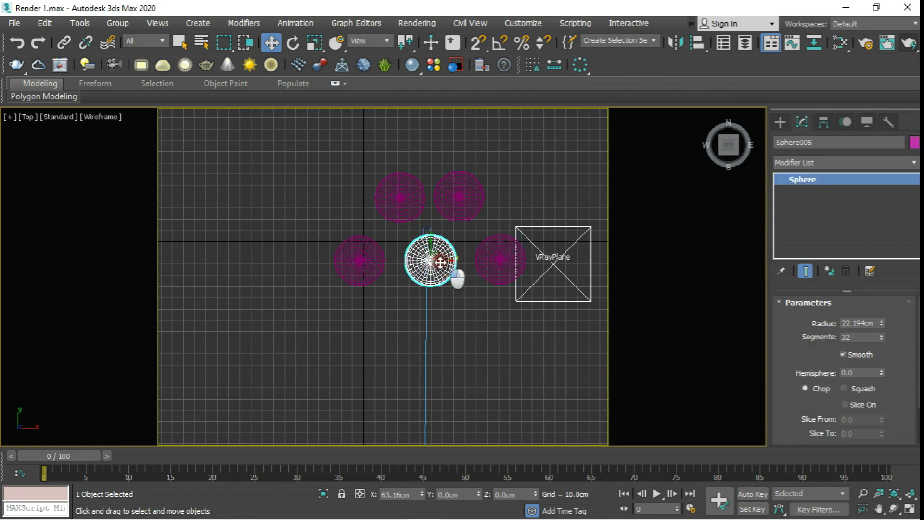
left_click(467, 325)
middle_click_drag(455, 232, 402, 232)
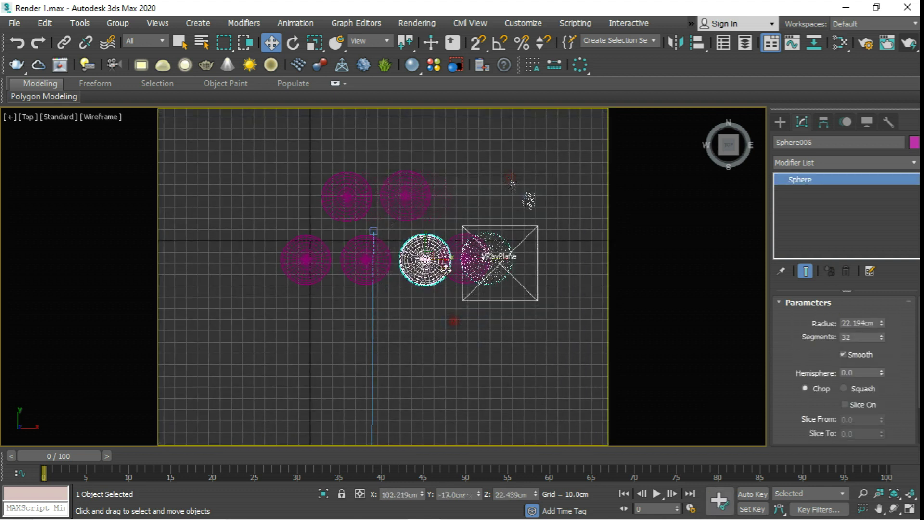
Open Material #28 in a maximized editor with viewport shading and preview background enabled.
key("m")
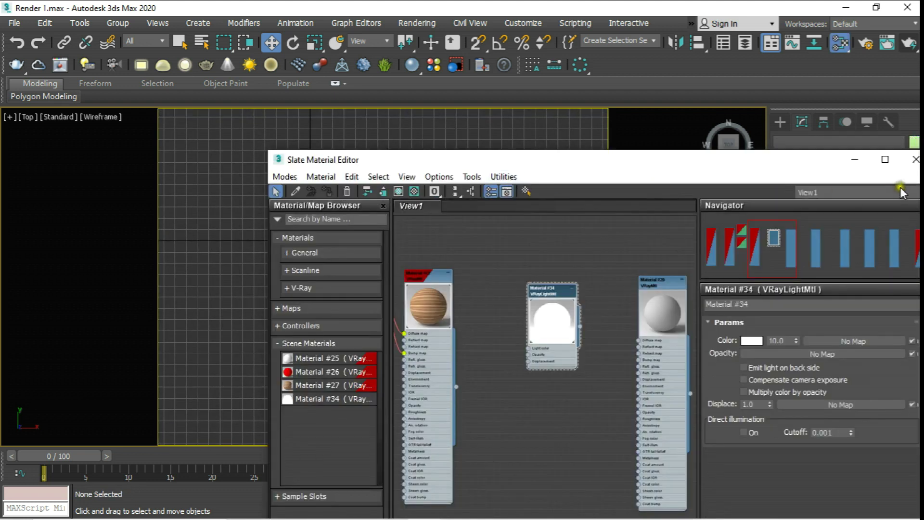
left_click_drag(757, 164, 697, 141)
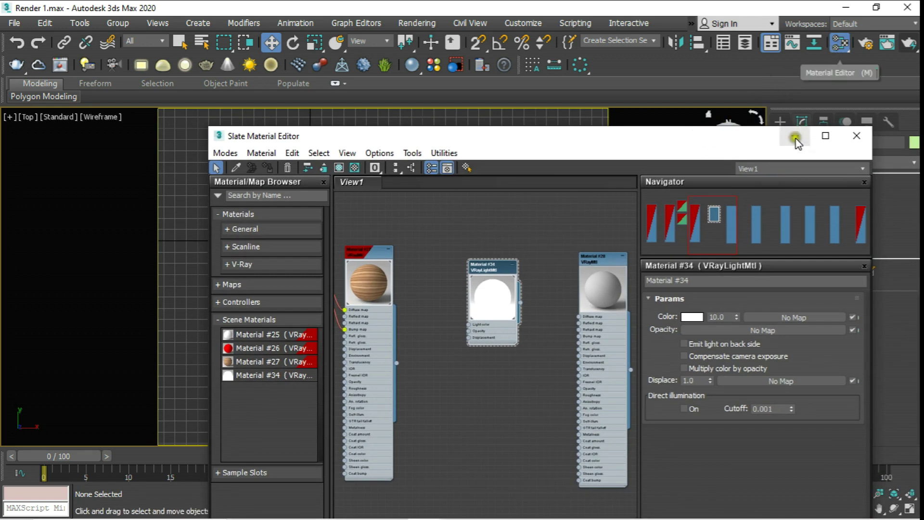
left_click(824, 140)
scroll(467, 245, "down", 2)
middle_click_drag(451, 241, 504, 268)
scroll(495, 221, "up", 5)
scroll(495, 221, "up", 2)
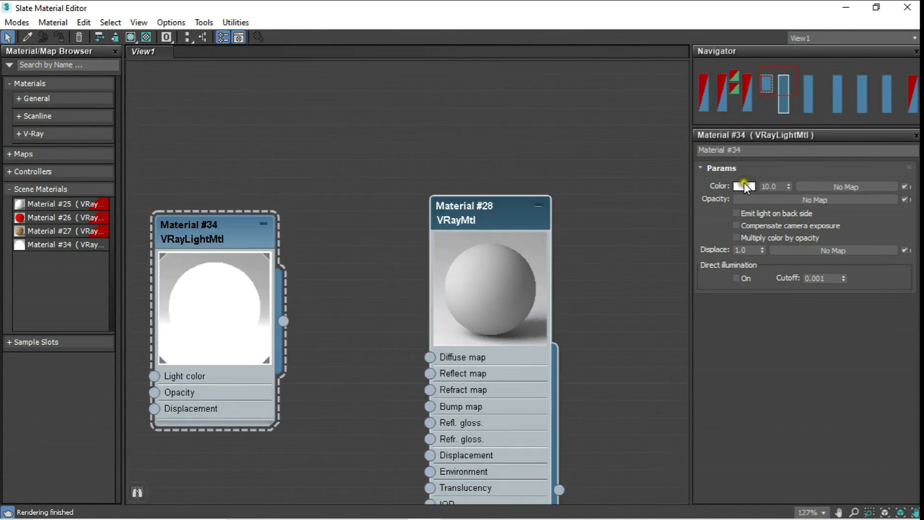
double_click(479, 211)
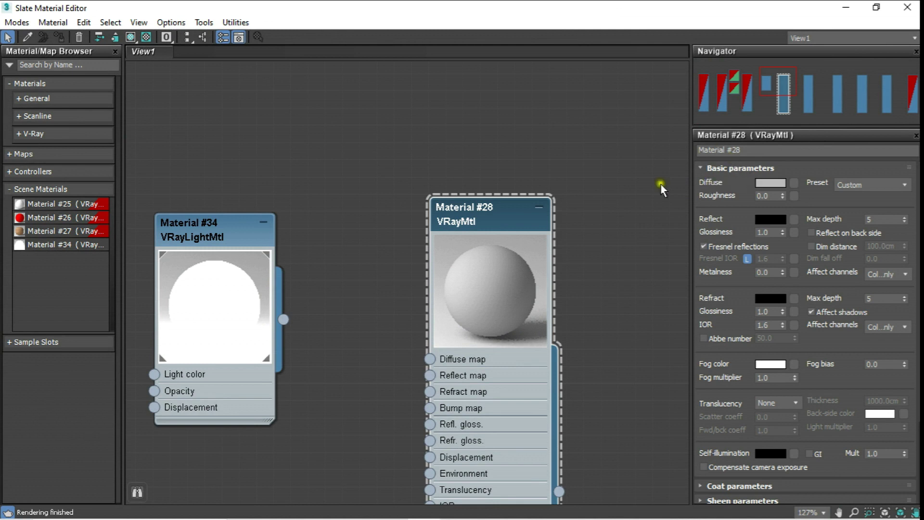
left_click_drag(448, 216, 465, 217)
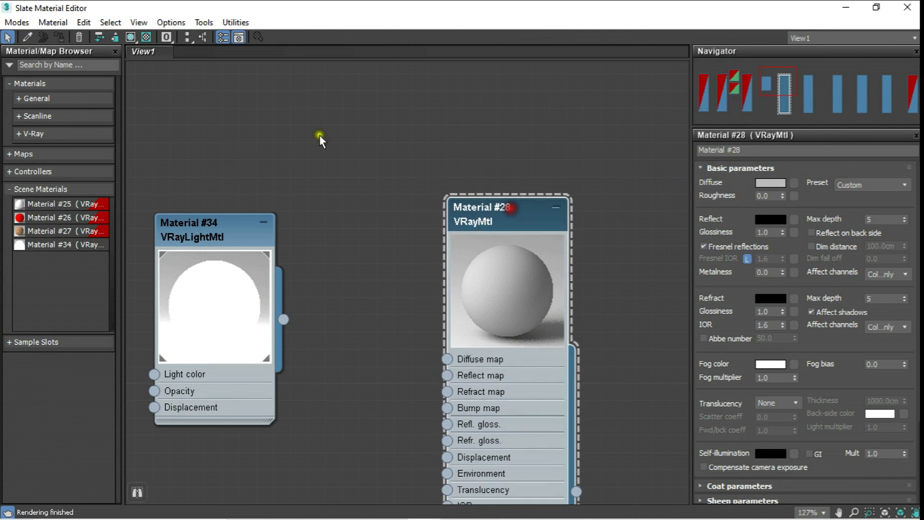
left_click(134, 38)
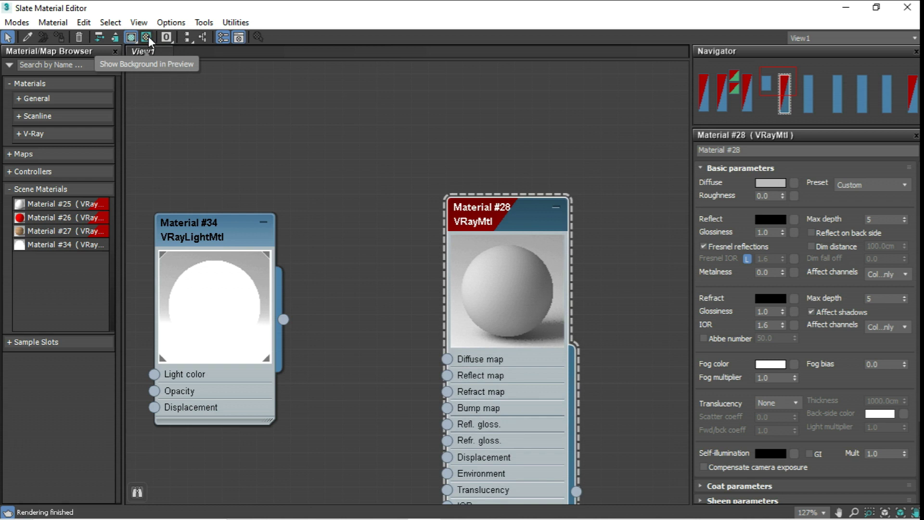
left_click(147, 38)
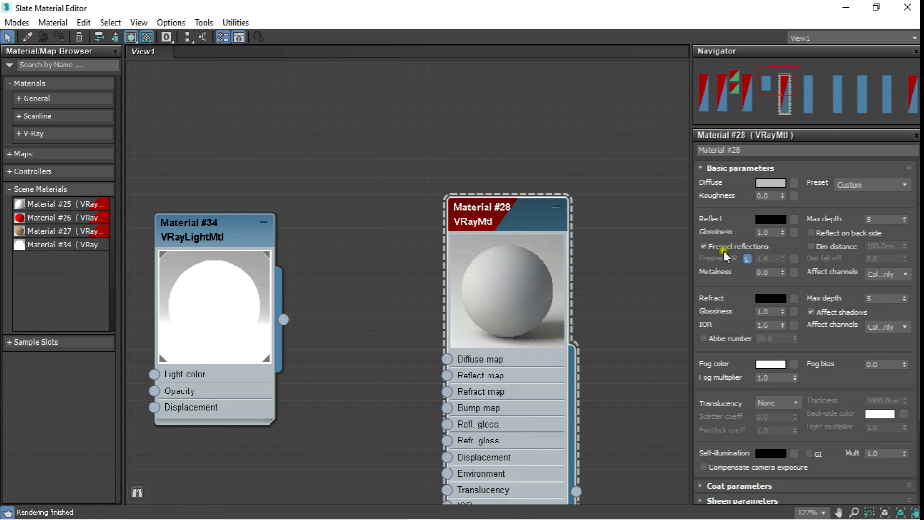
Set Material #28's refraction colour to white.
left_click(768, 299)
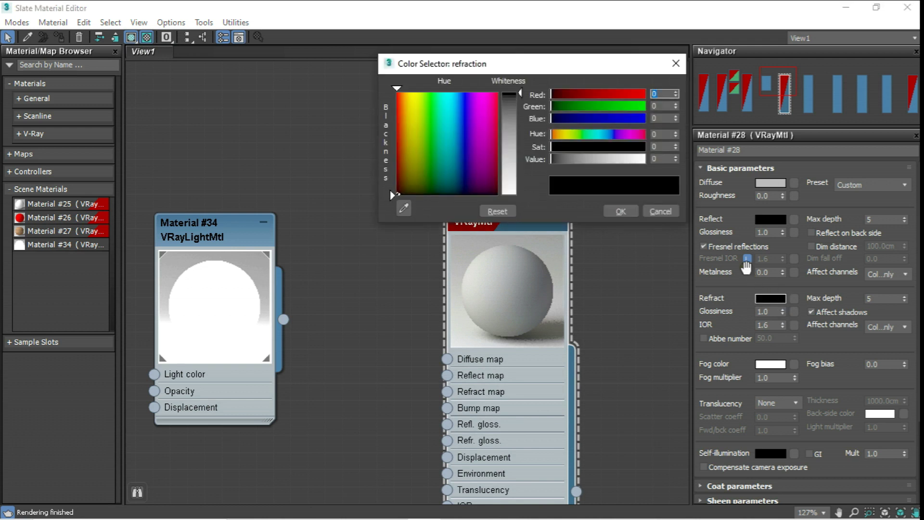
left_click_drag(517, 96, 552, 213)
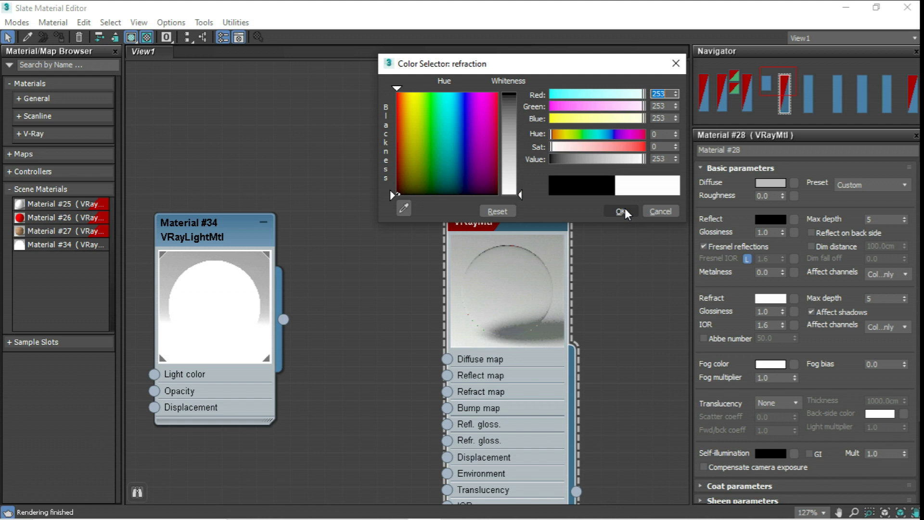
left_click_drag(519, 195, 522, 150)
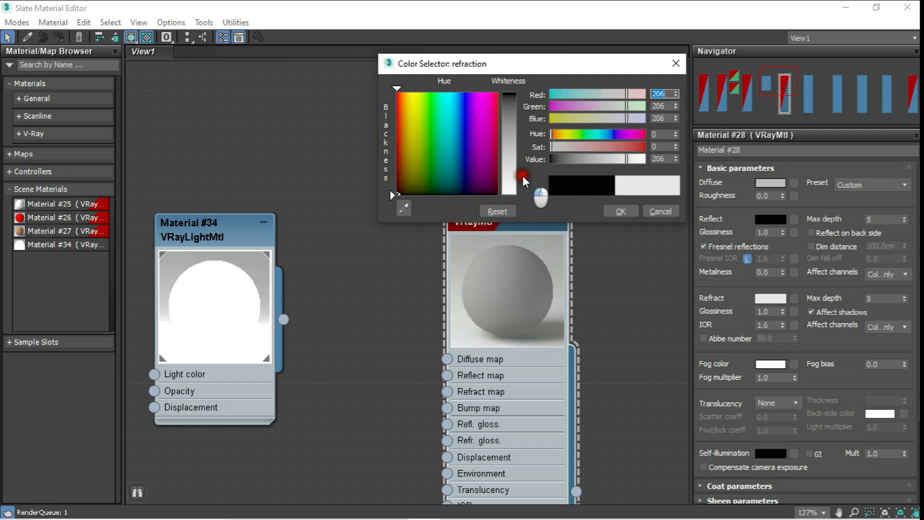
left_click_drag(521, 153, 523, 198)
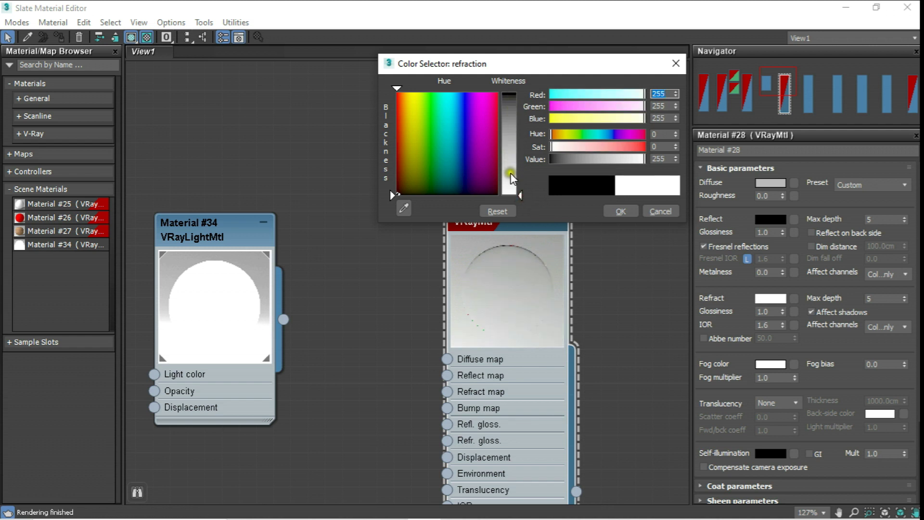
left_click(617, 211)
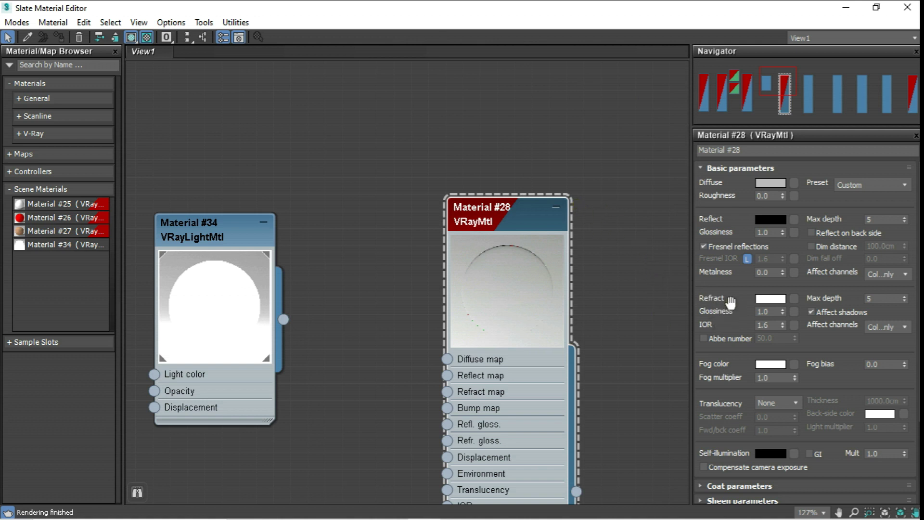
Set the reflection colour to light grey 180.
left_click(771, 218)
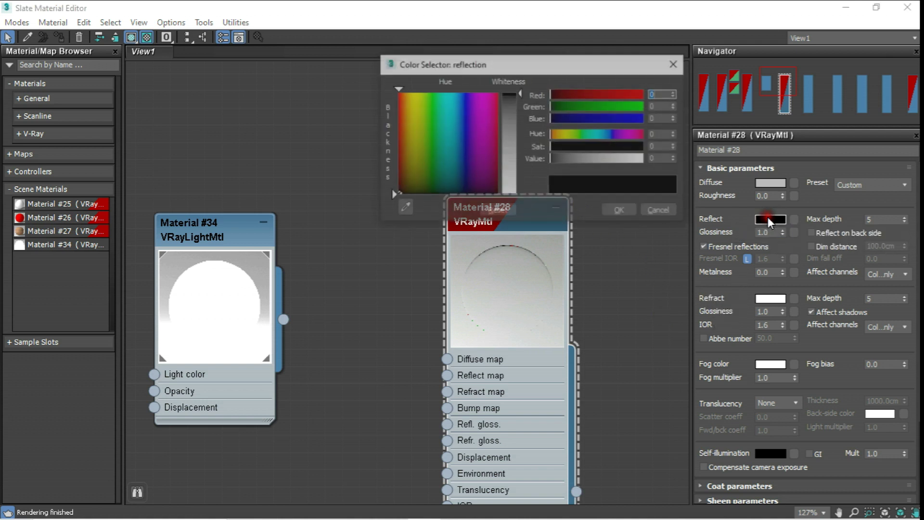
left_click(518, 134)
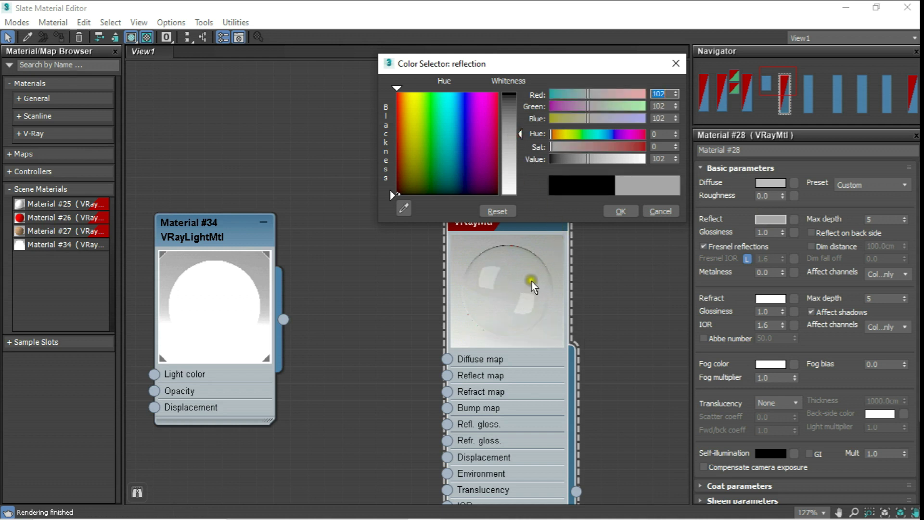
left_click(621, 211)
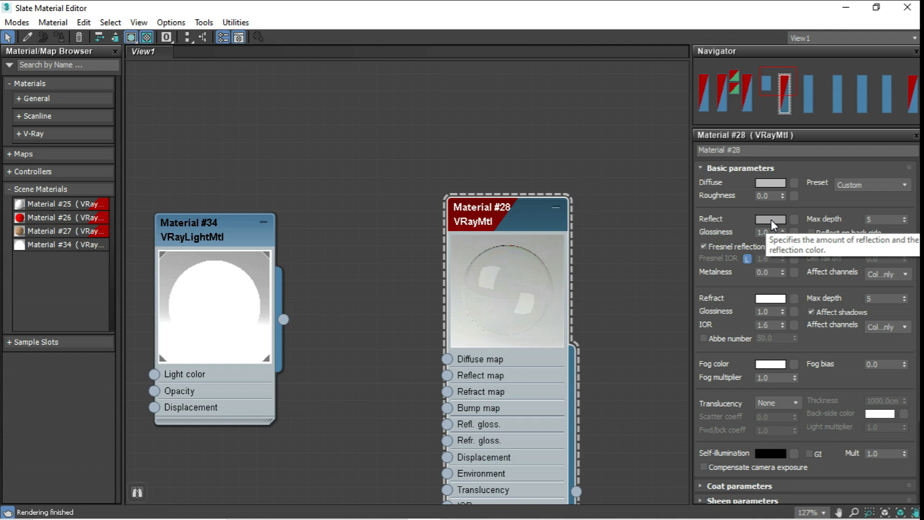
left_click(771, 219)
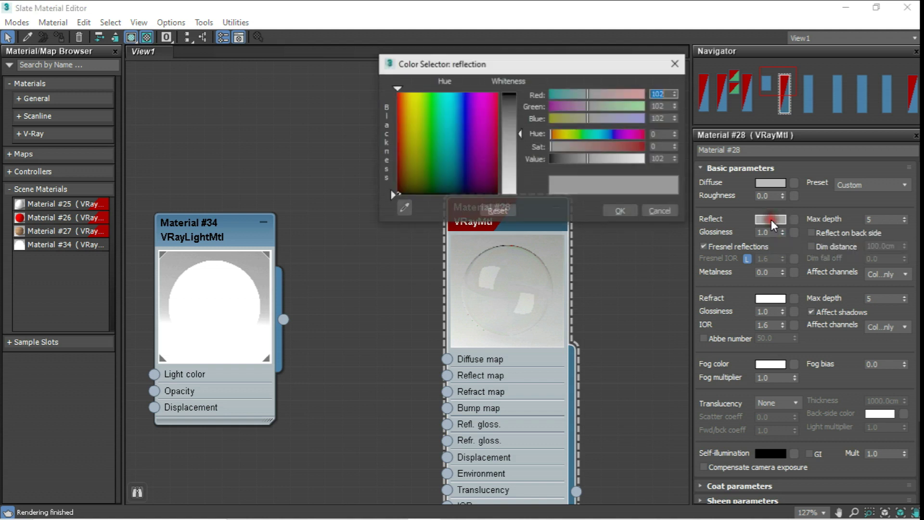
left_click(514, 175)
left_click_drag(517, 169, 517, 165)
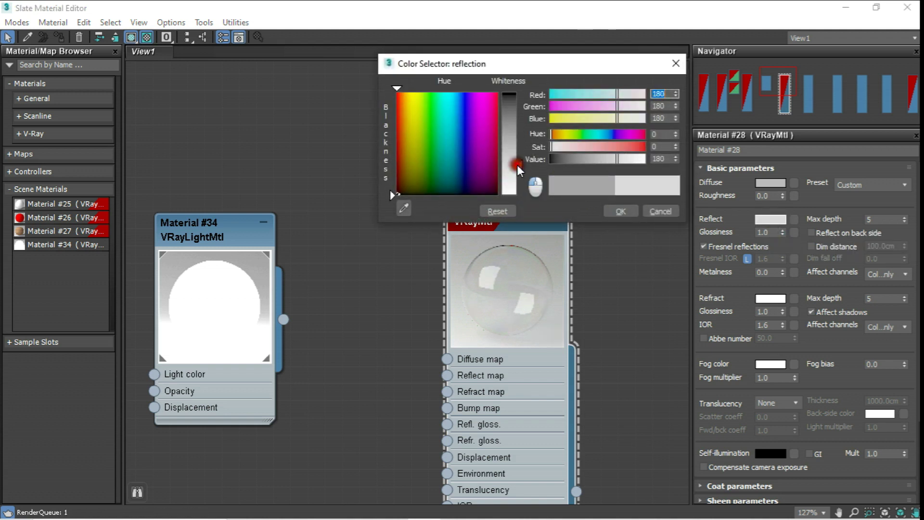
left_click(629, 206)
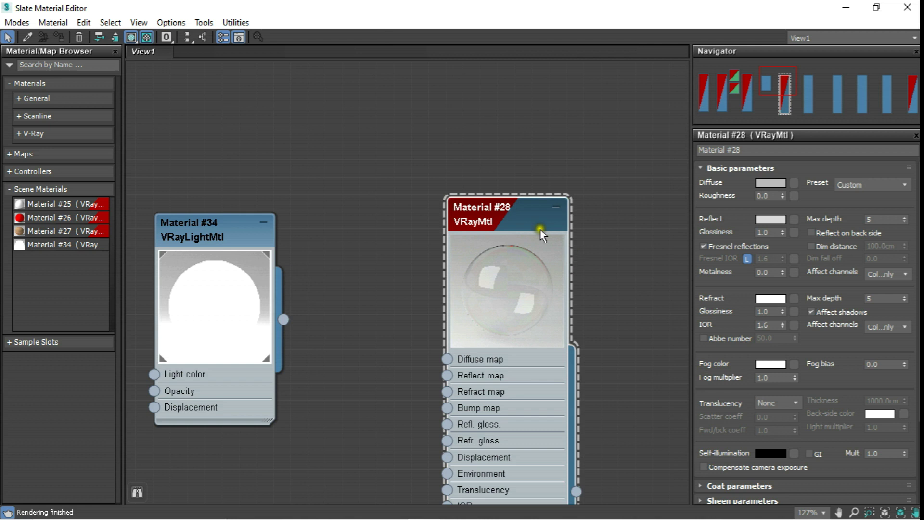
Make the fog colour pale green and restore the editor to a smaller window.
left_click_drag(490, 215, 486, 249)
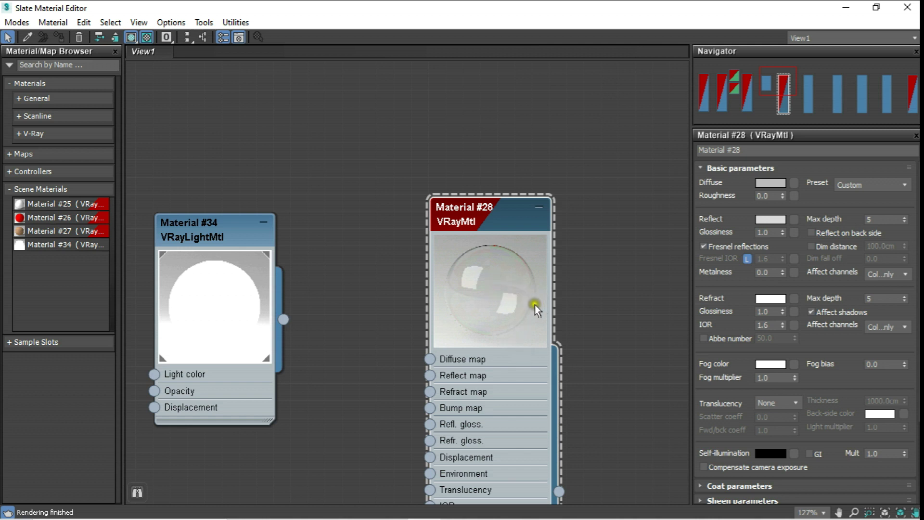
left_click(770, 364)
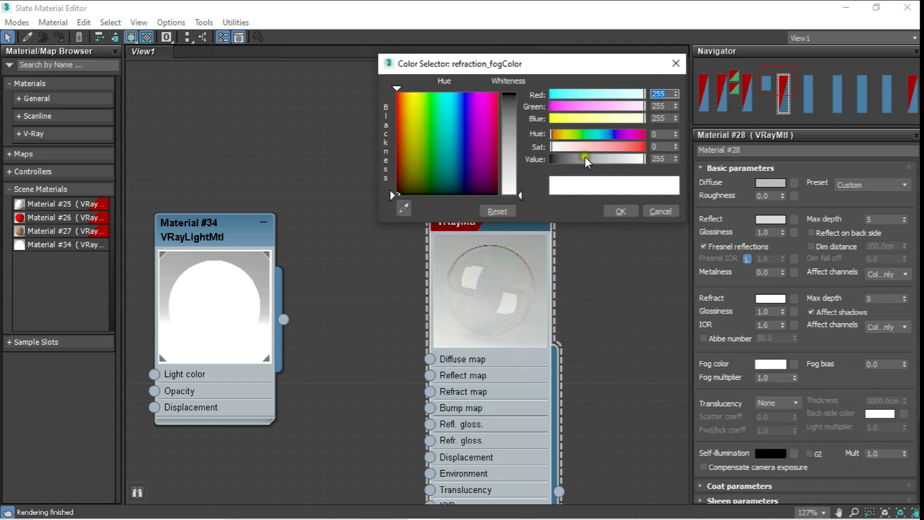
left_click_drag(527, 68, 715, 75)
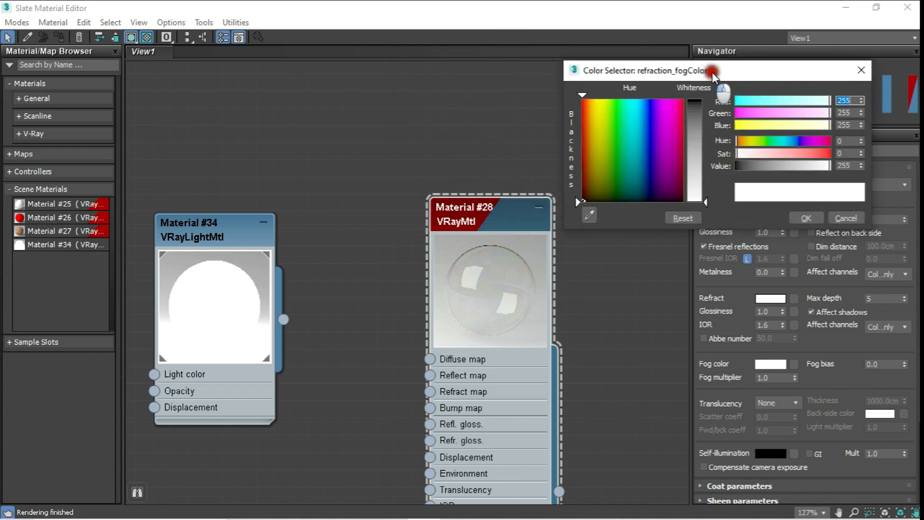
left_click(617, 140)
left_click_drag(698, 108, 712, 199)
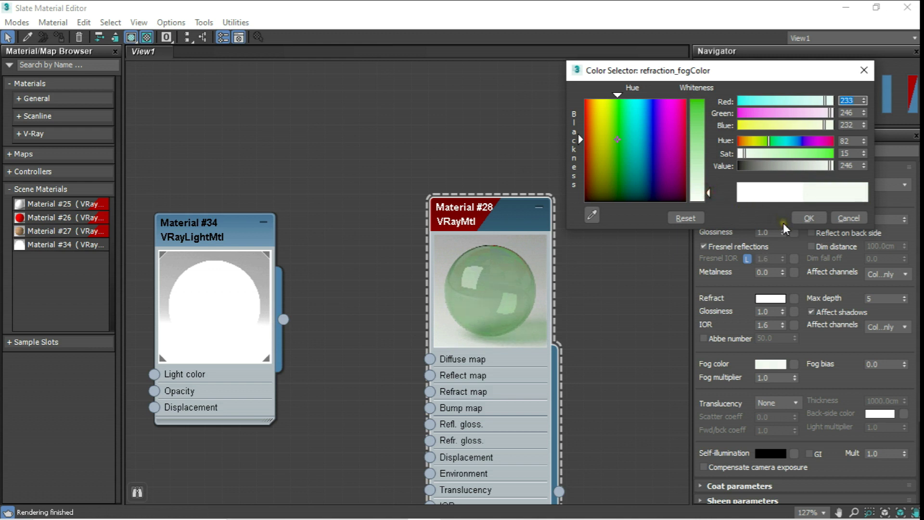
left_click(812, 218)
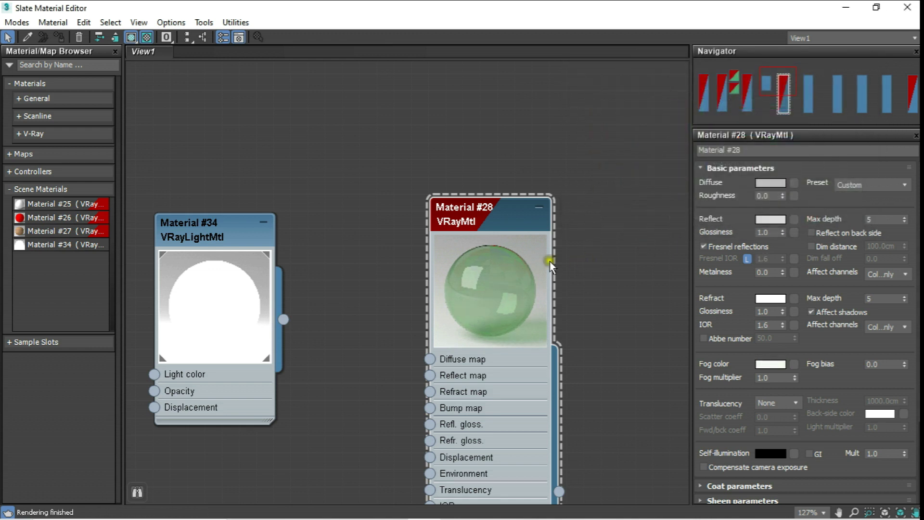
left_click(876, 7)
Switch the viewport to shaded display and select the middle white sphere.
scroll(395, 256, "down", 3)
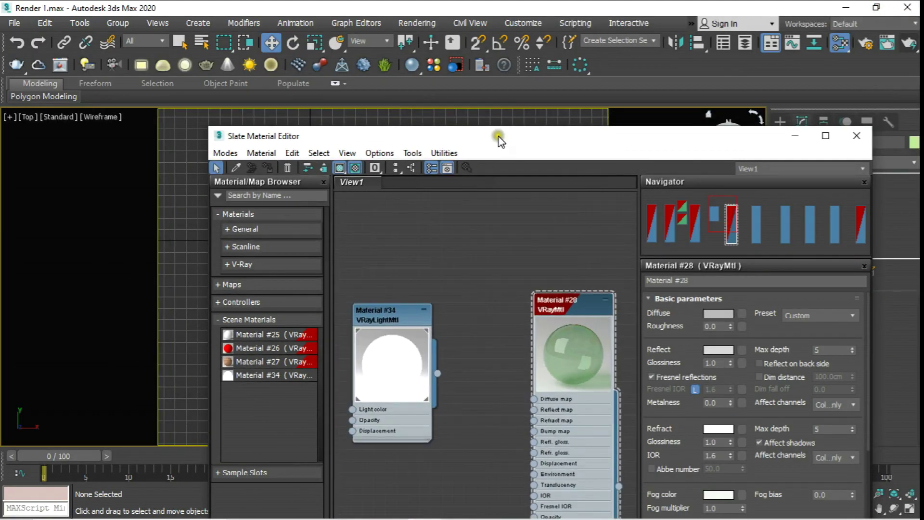
left_click_drag(498, 139, 830, 144)
left_click(425, 255)
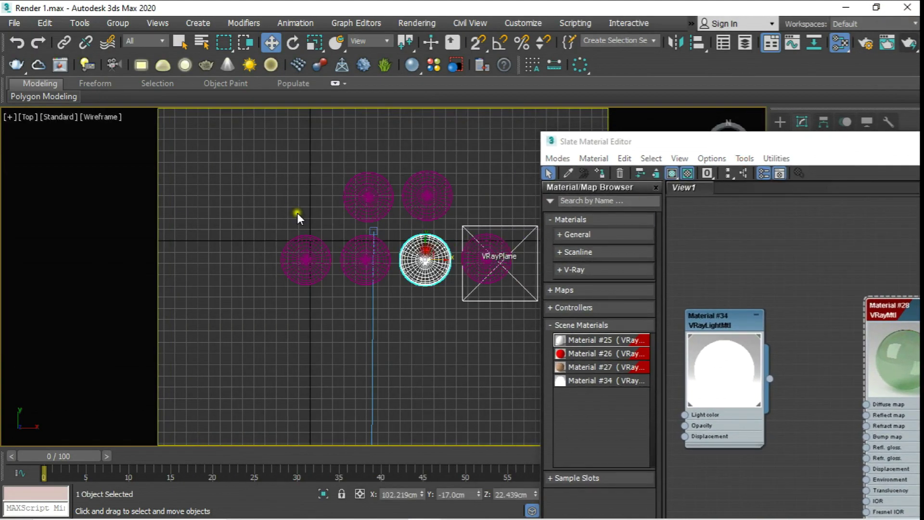
left_click(117, 118)
left_click(128, 129)
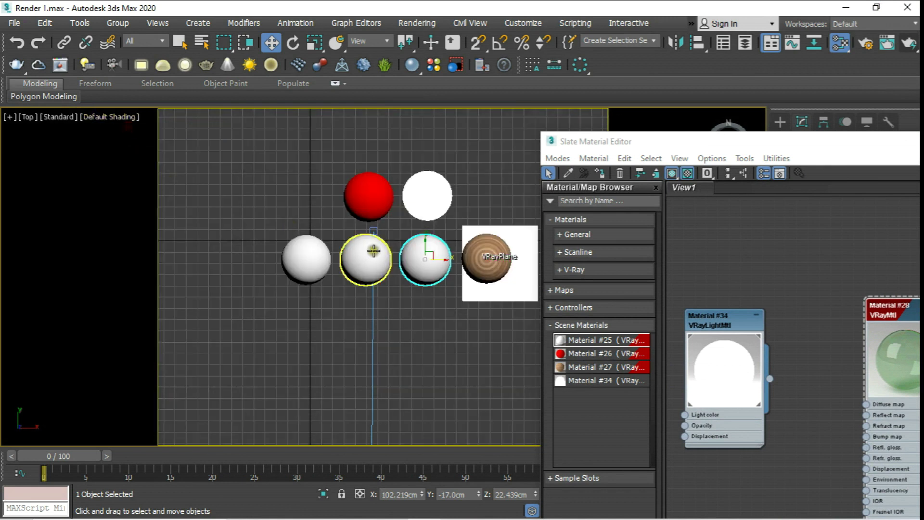
scroll(406, 265, "up", 2)
left_click(362, 260)
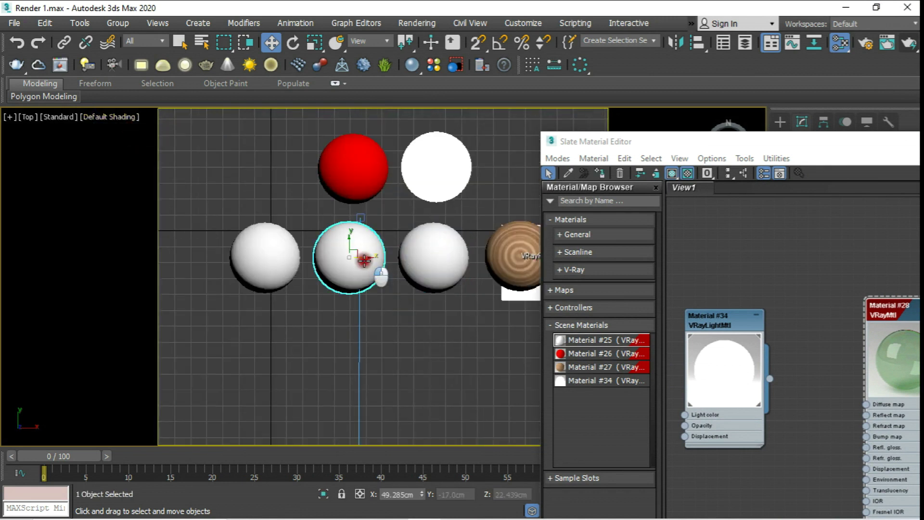
Apply Material #28 to the sphere and set the viewport to Edged Faces.
middle_click_drag(766, 298, 746, 289)
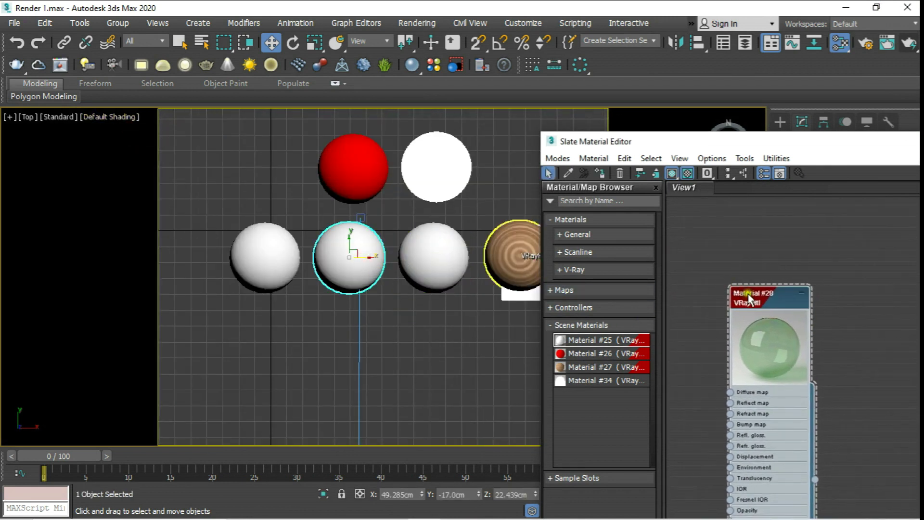
left_click(600, 172)
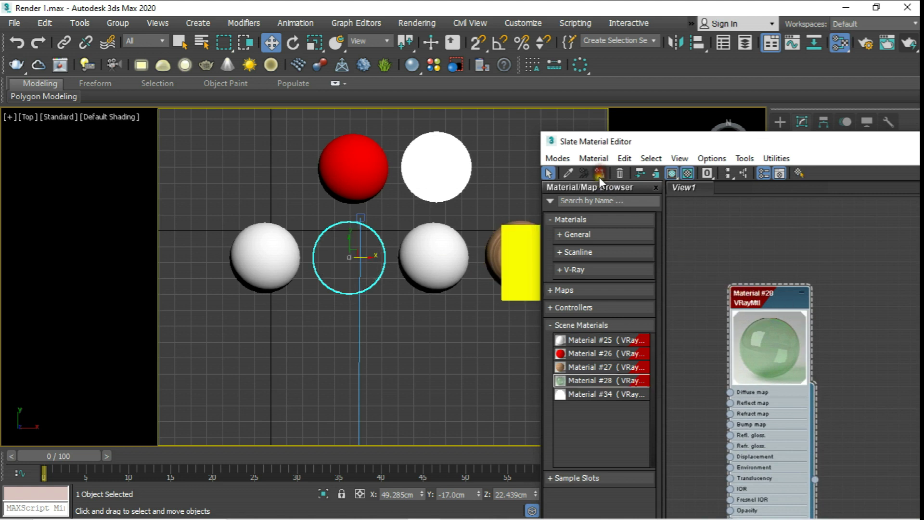
middle_click_drag(409, 230, 338, 213)
left_click_drag(855, 153, 595, 313)
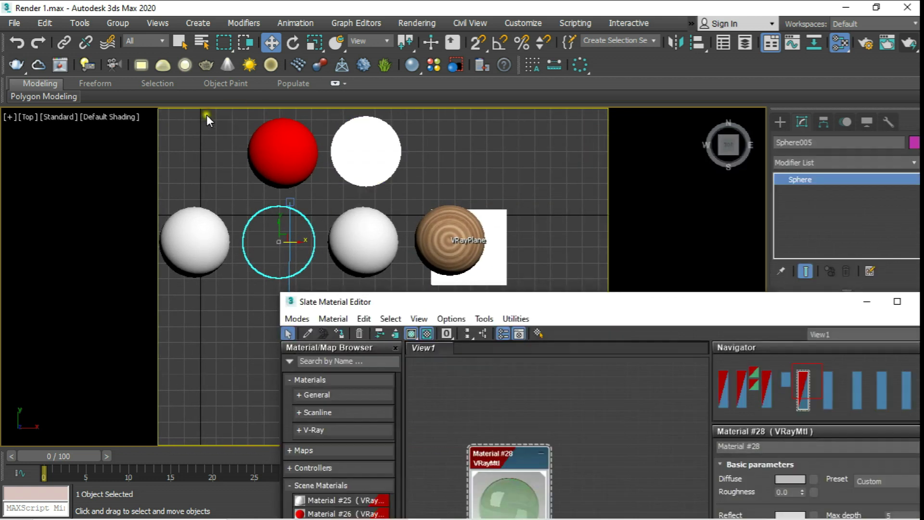
left_click(108, 117)
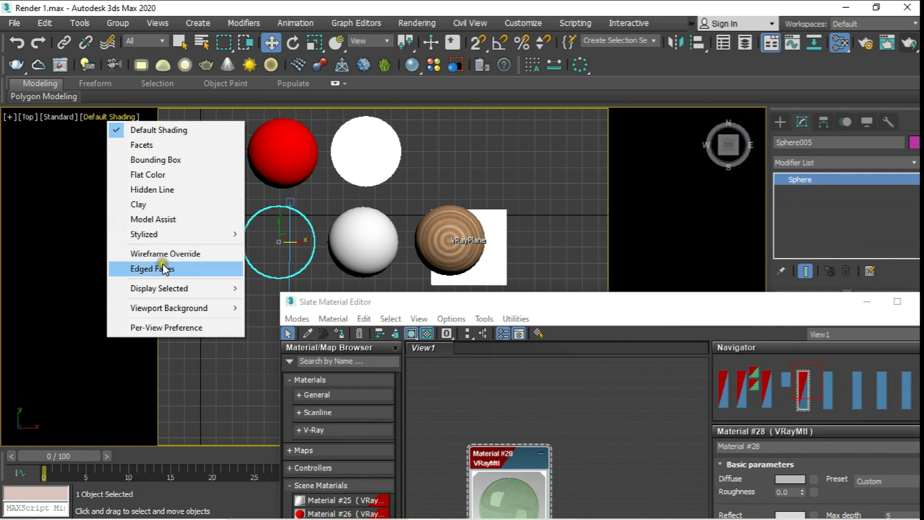
left_click(161, 269)
Select Sphere006 and bring the material parameters into view.
mouse_move(568, 302)
left_mouse_down()
mouse_move(807, 179)
mouse_move(782, 171)
left_mouse_up()
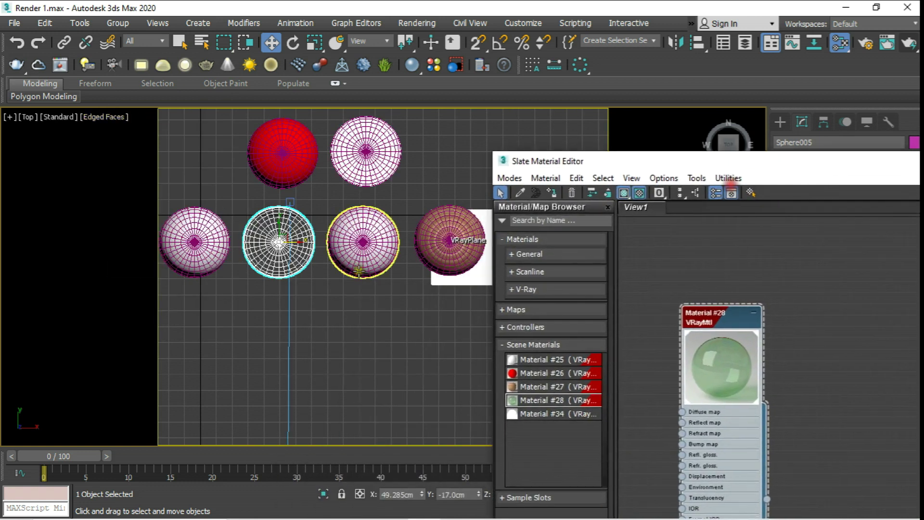
left_click(366, 246)
scroll(356, 248, "down", 3)
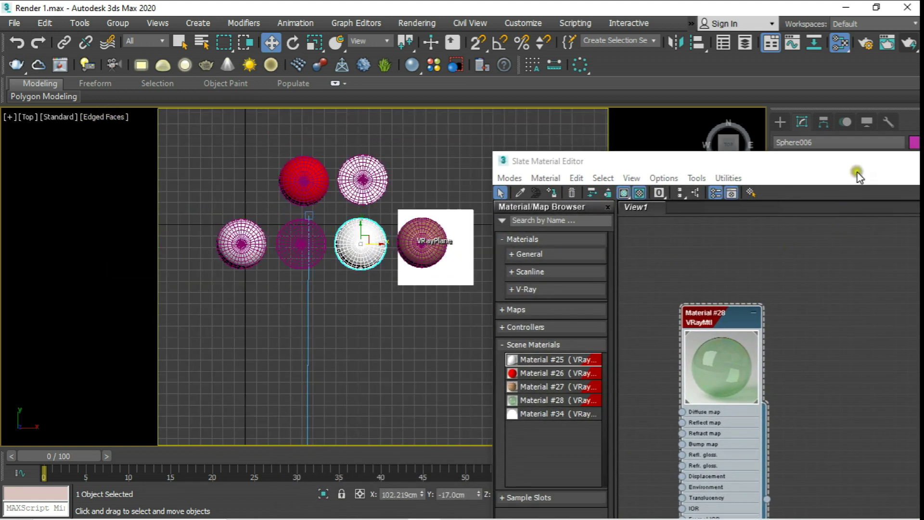
left_click_drag(858, 178, 563, 104)
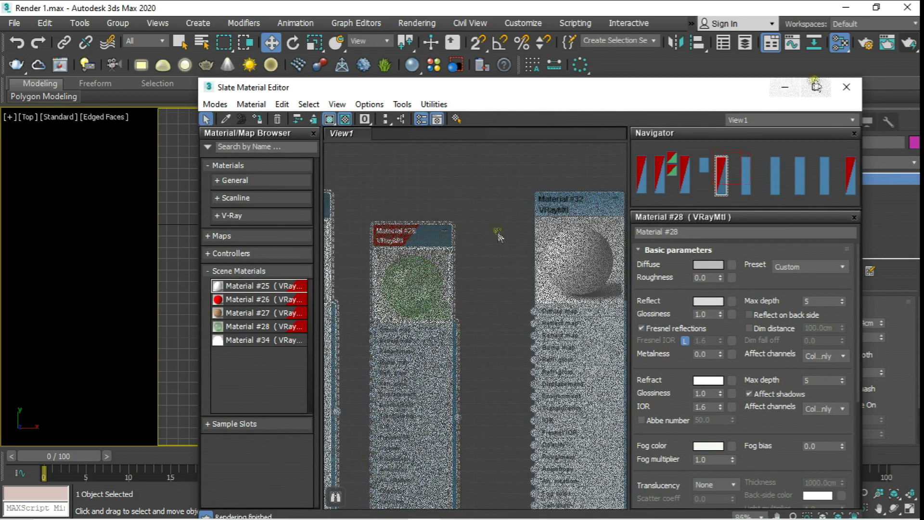
Give Material #32 a pure white reflection colour and an unlocked Fresnel IOR of 50.
left_click(816, 87)
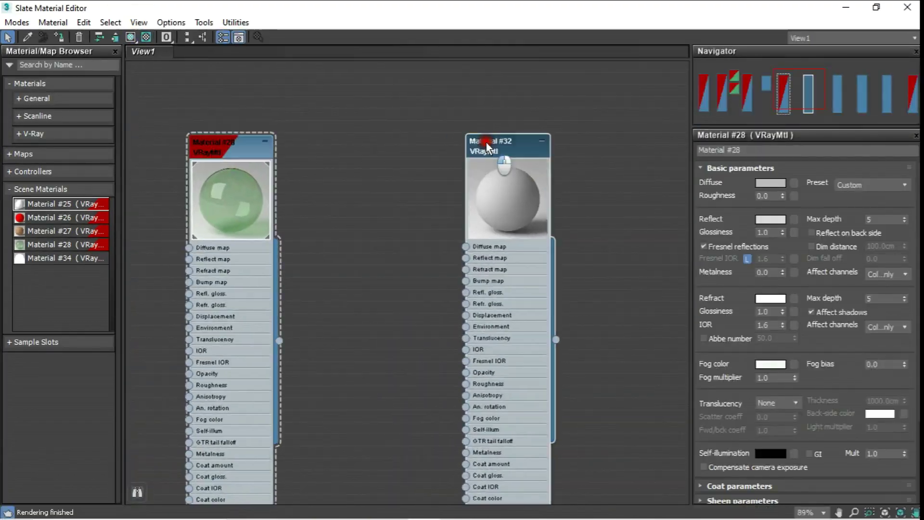
left_click_drag(487, 142, 427, 141)
scroll(455, 140, "up", 1)
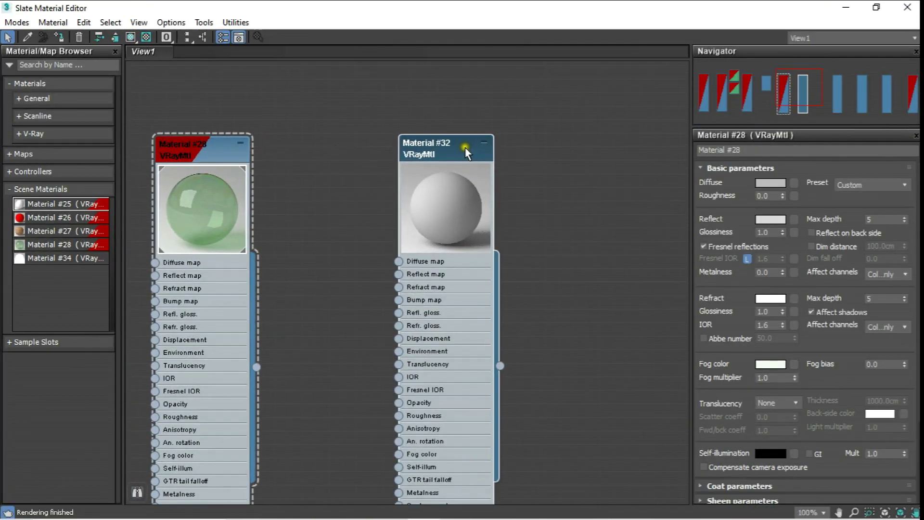
double_click(448, 153)
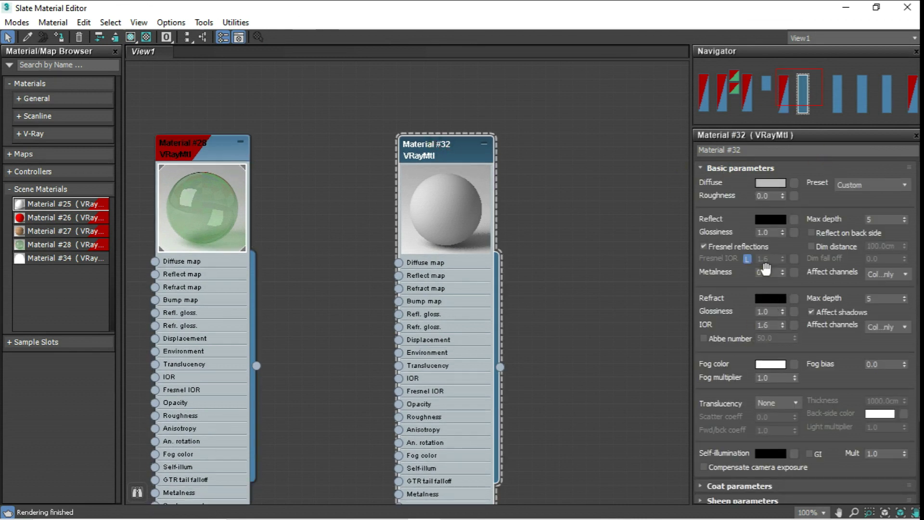
left_click(770, 219)
left_click_drag(692, 135, 743, 216)
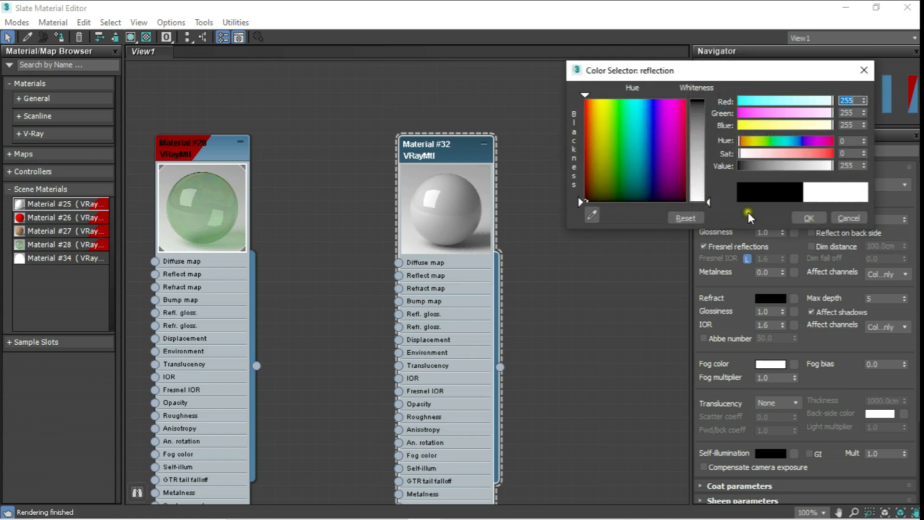
left_click(809, 218)
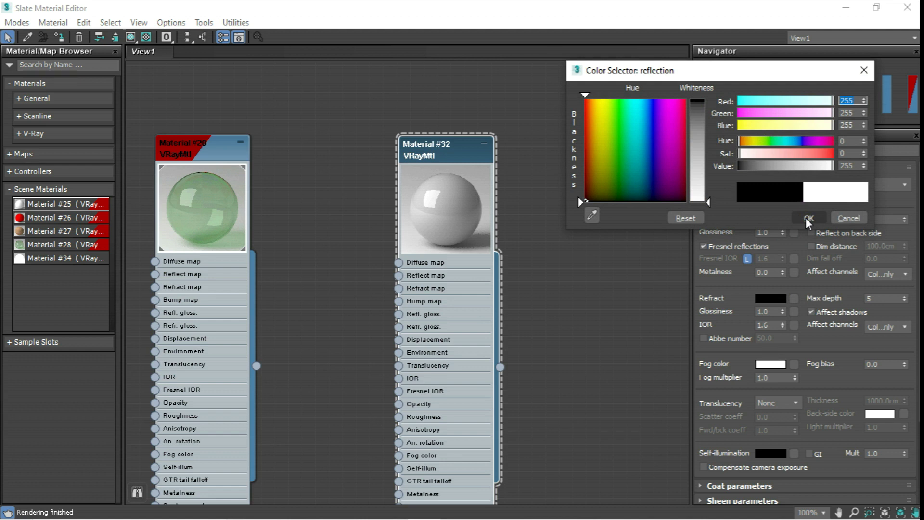
left_click(809, 219)
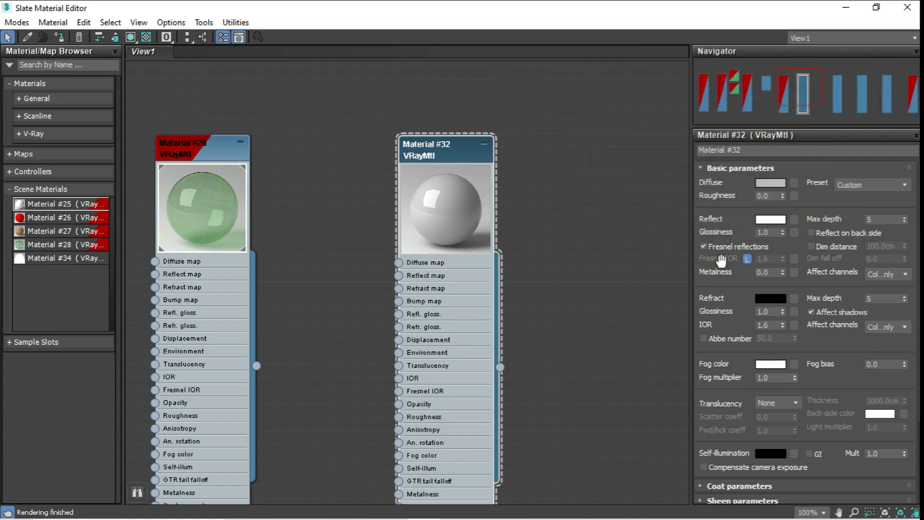
left_click(747, 259)
double_click(763, 260)
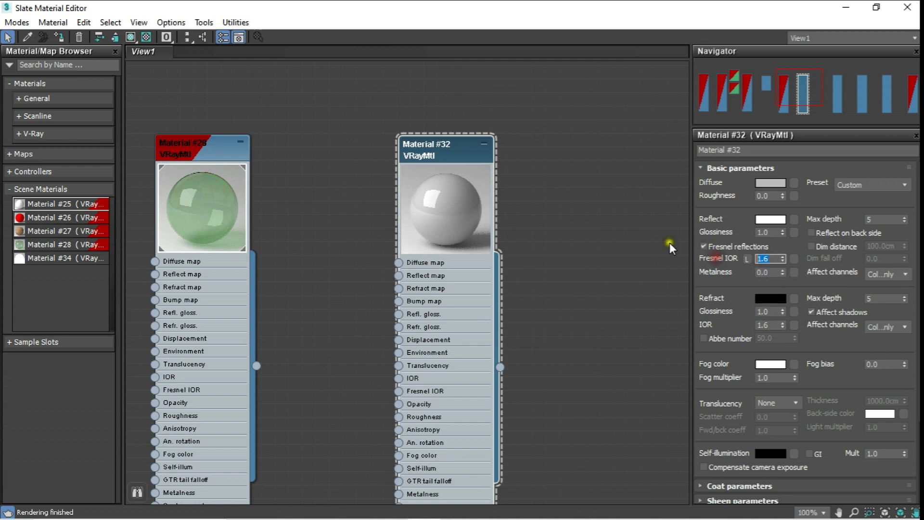
type("50")
key("Return")
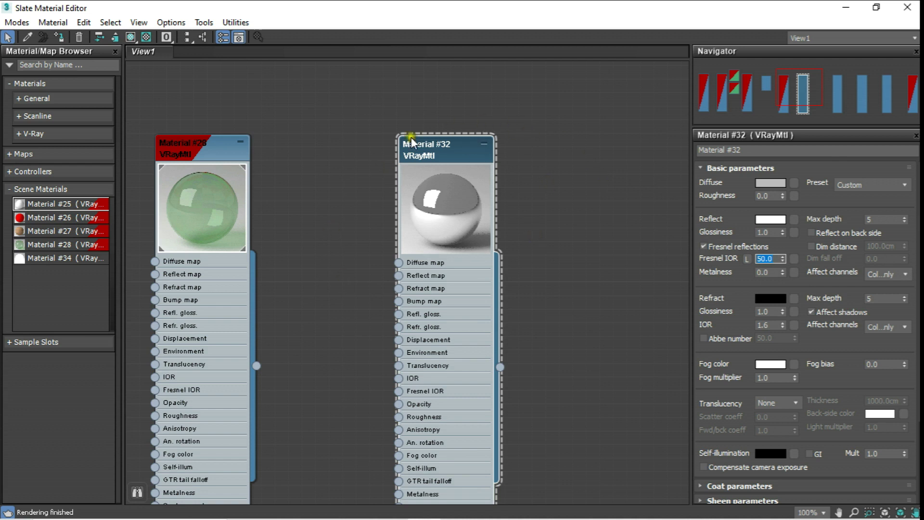
Assign Material #32 to the selected sphere and close the material editor.
left_click(877, 7)
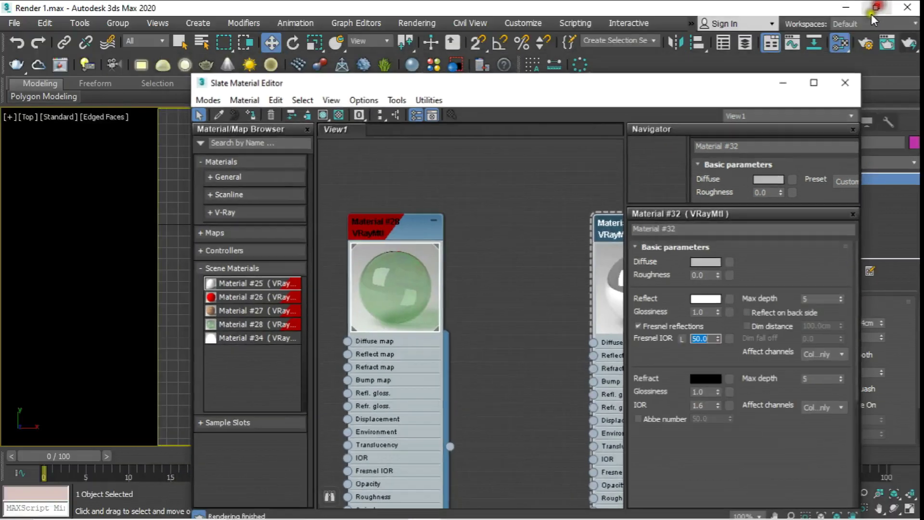
middle_click_drag(588, 217, 465, 253)
mouse_move(500, 87)
left_mouse_down()
mouse_move(426, 360)
mouse_move(434, 154)
left_mouse_up()
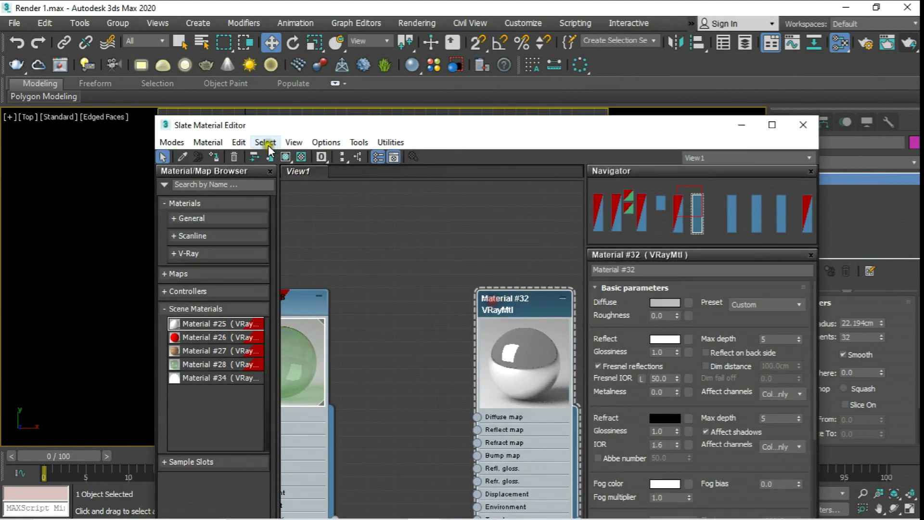
left_click(215, 157)
left_click_drag(540, 125, 433, 274)
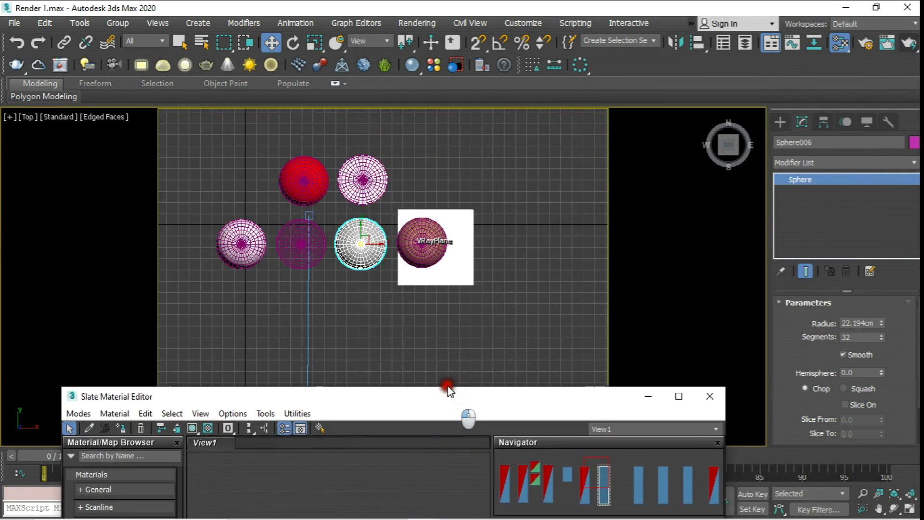
left_click(690, 278)
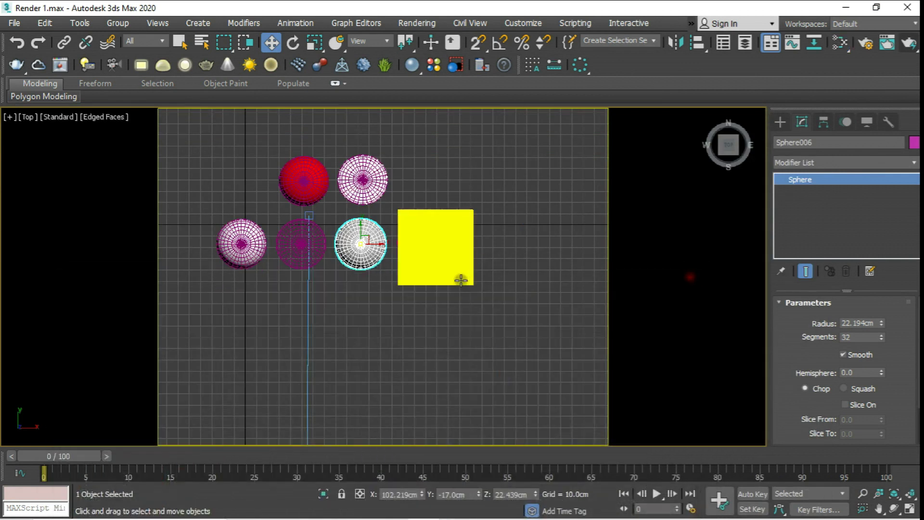
Move the VRayPlane and Sphere003 further right.
left_click(408, 327)
left_click(450, 262)
left_click_drag(450, 263, 614, 246)
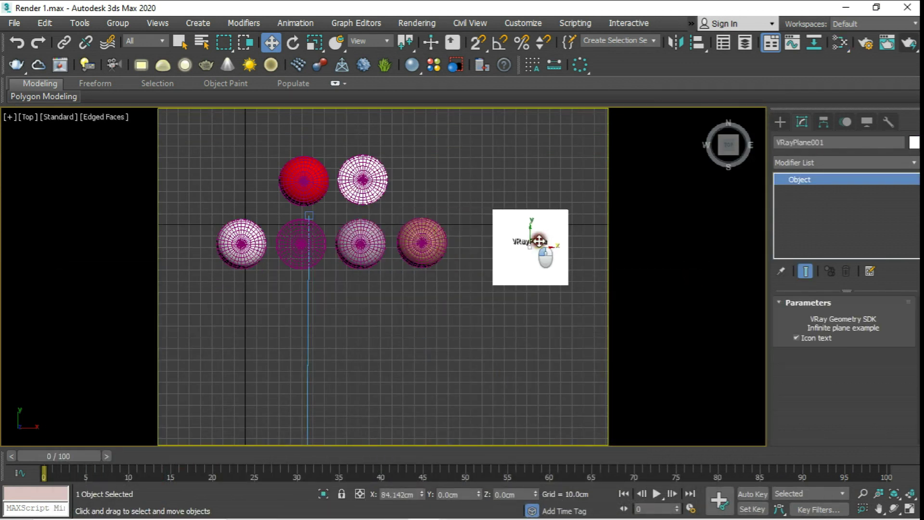
left_click(442, 244)
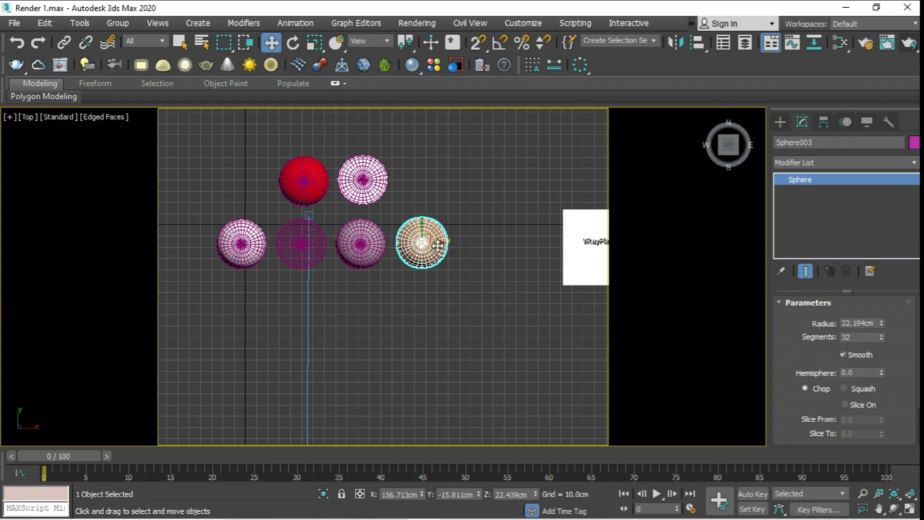
left_click_drag(424, 246, 478, 247)
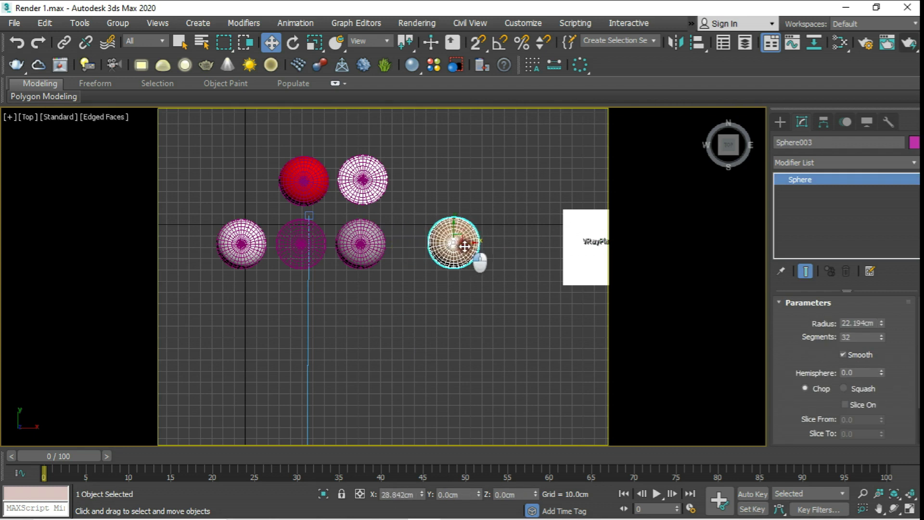
Clone Sphere006 into Sphere007 beside it and nudge Sphere003 further right.
left_click(365, 247)
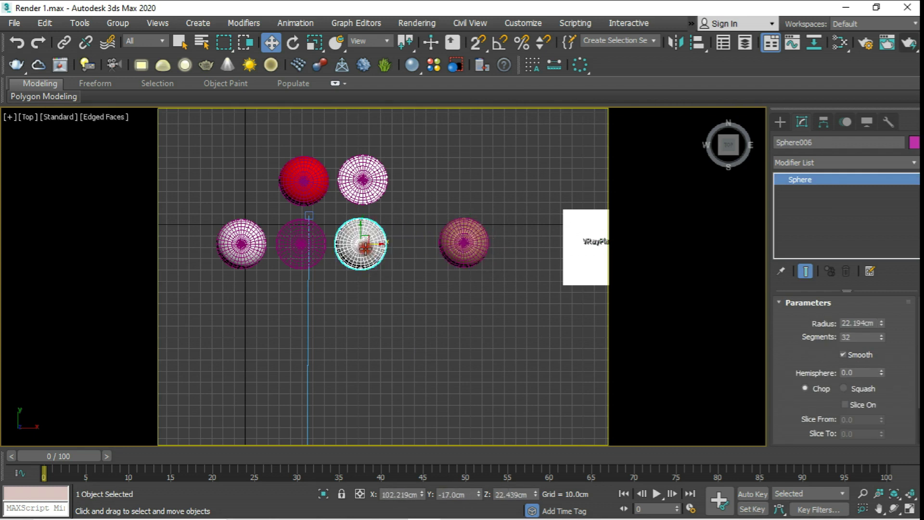
scroll(369, 245, "up", 4)
left_click_drag(368, 244, 483, 241, "shift")
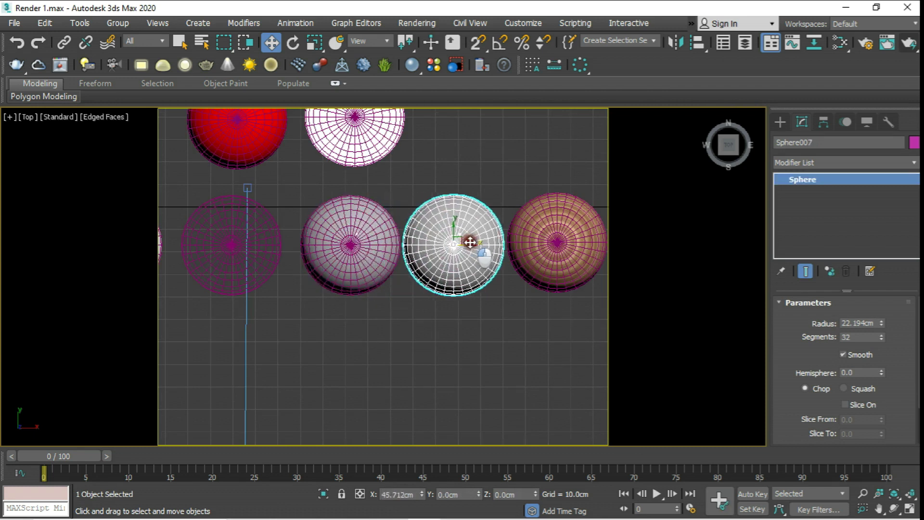
left_click(462, 321)
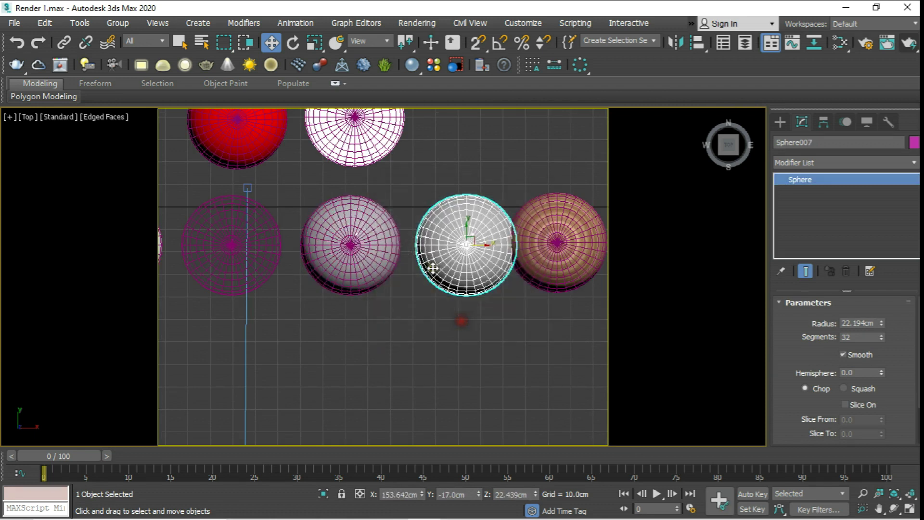
scroll(432, 267, "down", 5)
left_click_drag(476, 260, 500, 264)
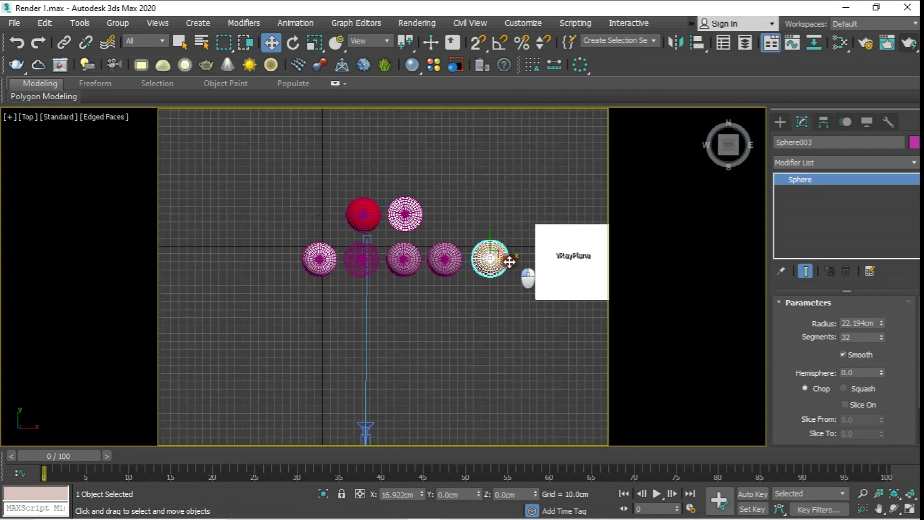
Copy Material #32 into a new Material #35 in the full-screen Slate Material Editor.
key("m")
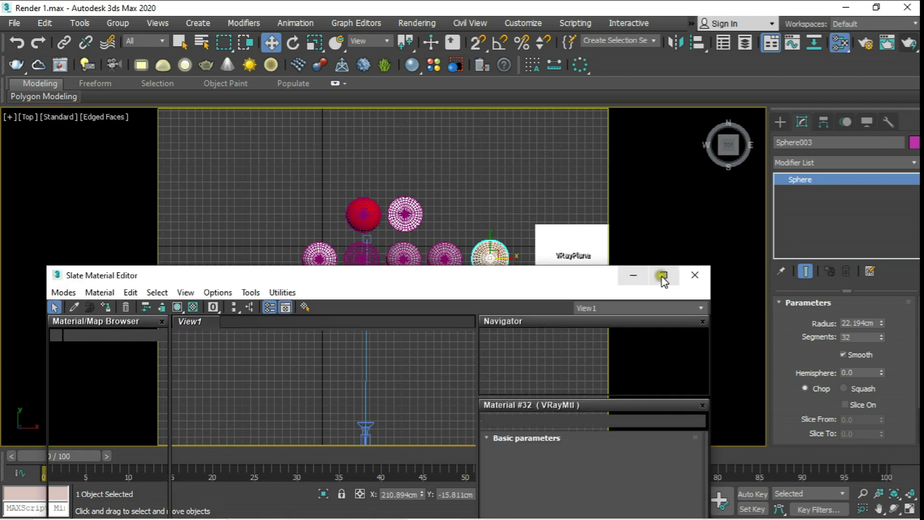
left_click(664, 275)
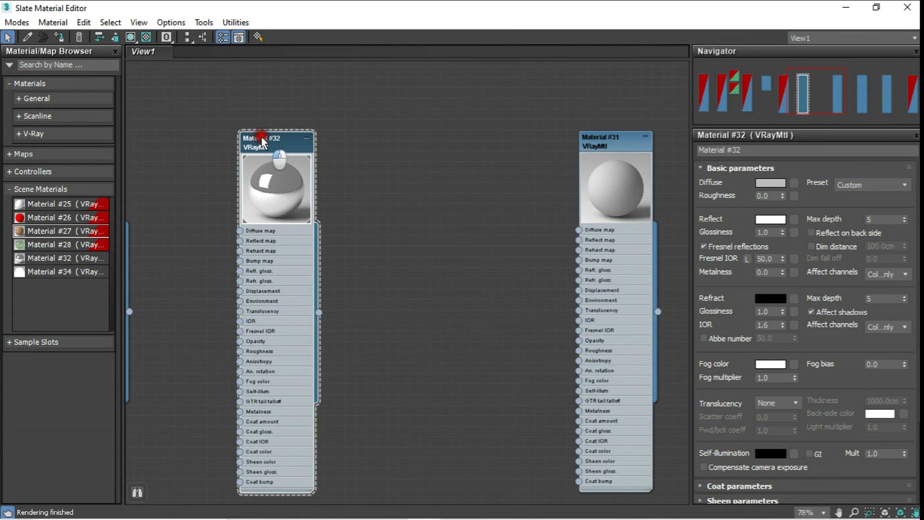
left_click_drag(262, 137, 448, 142, "shift")
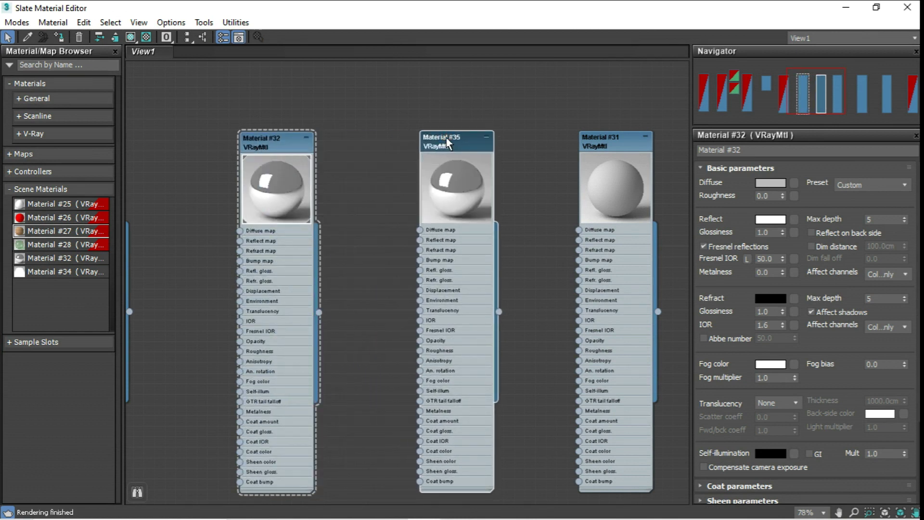
left_click(448, 142)
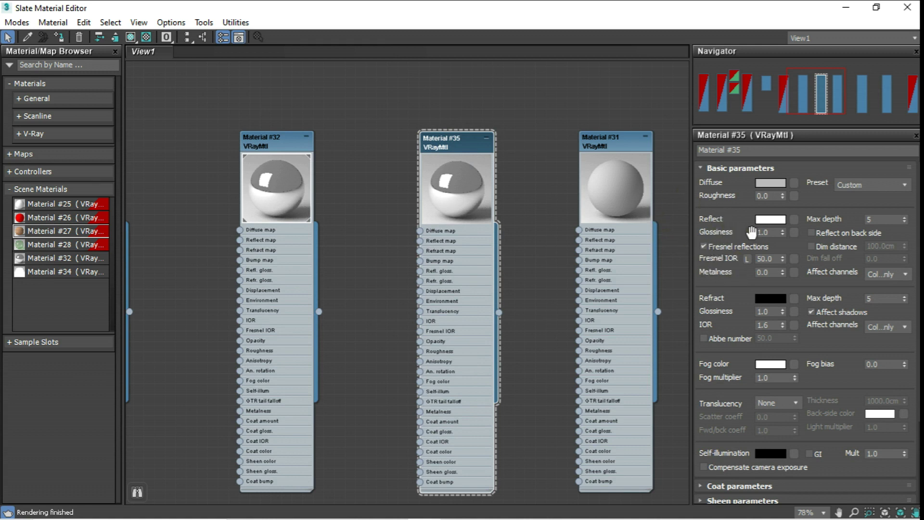
left_click(472, 141)
Give Material #35 a reflection colour of grey 201 and a diffuse colour of grey 60.
left_click(766, 233)
type("0.7")
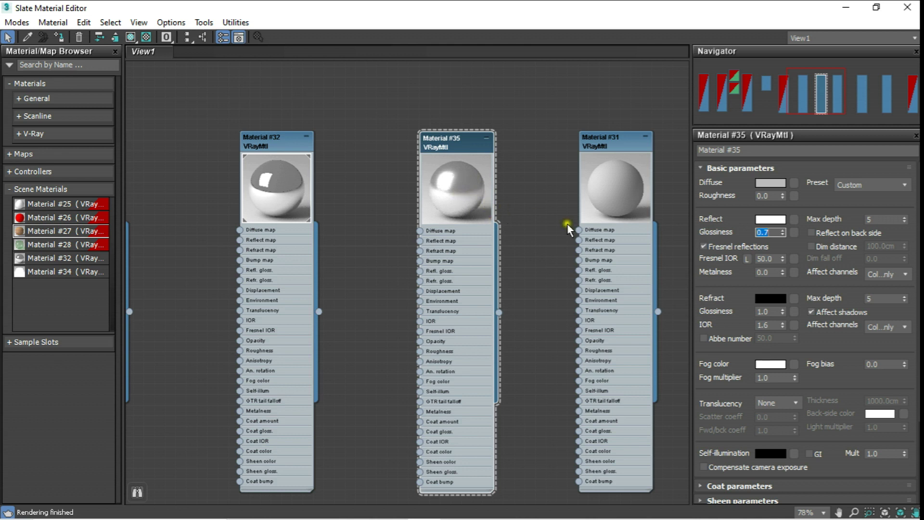
left_click(771, 220)
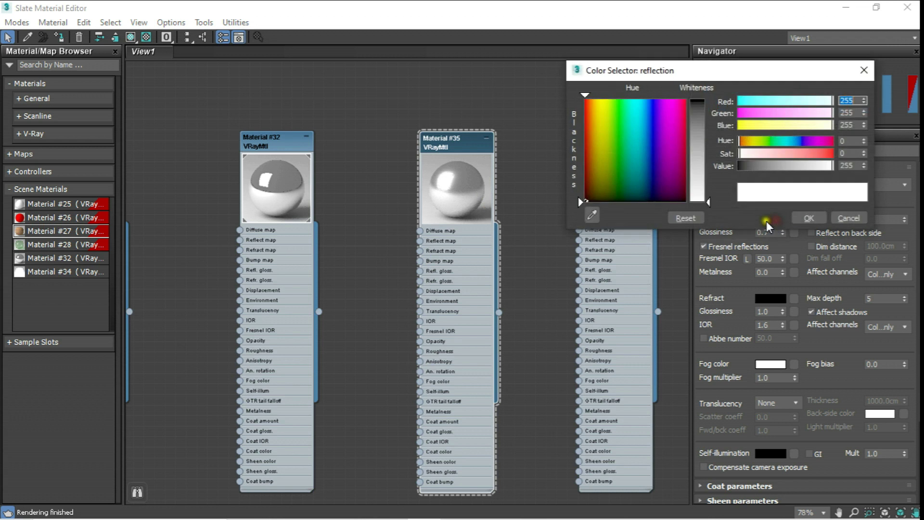
left_click(702, 144)
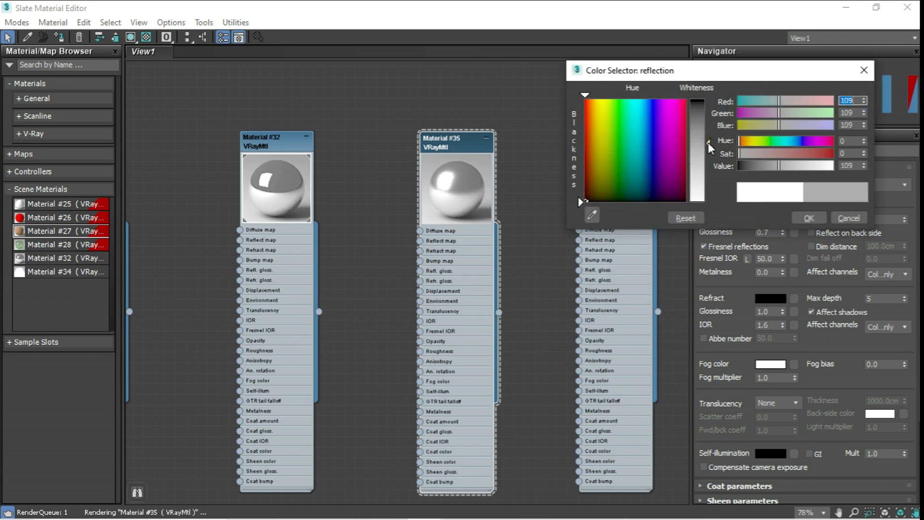
left_click_drag(710, 148, 705, 185)
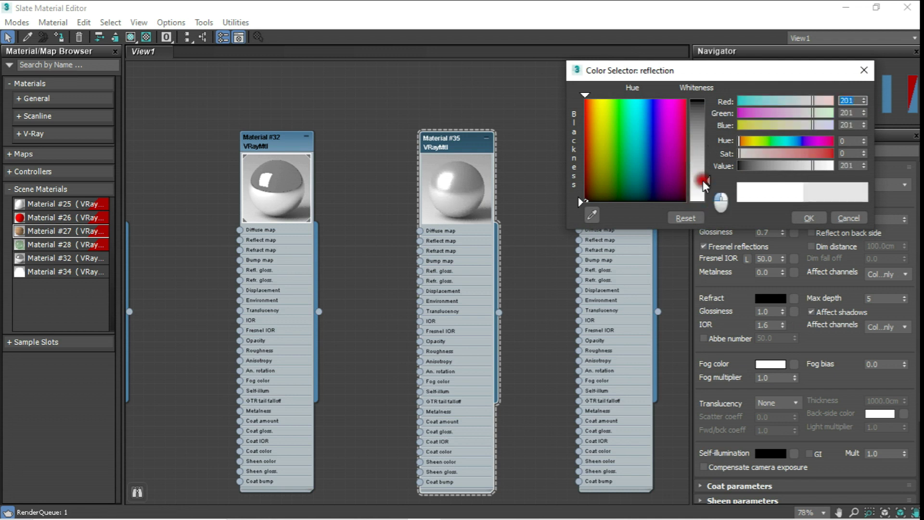
left_click(810, 219)
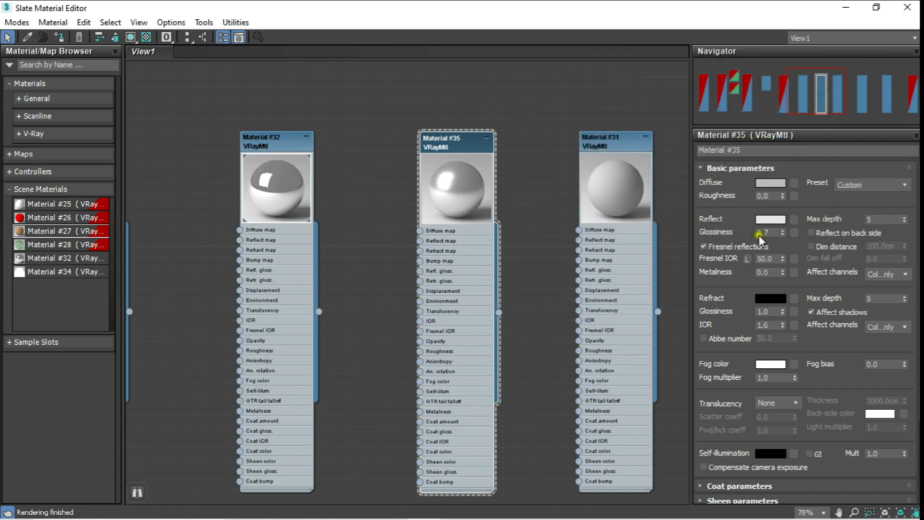
left_click(770, 183)
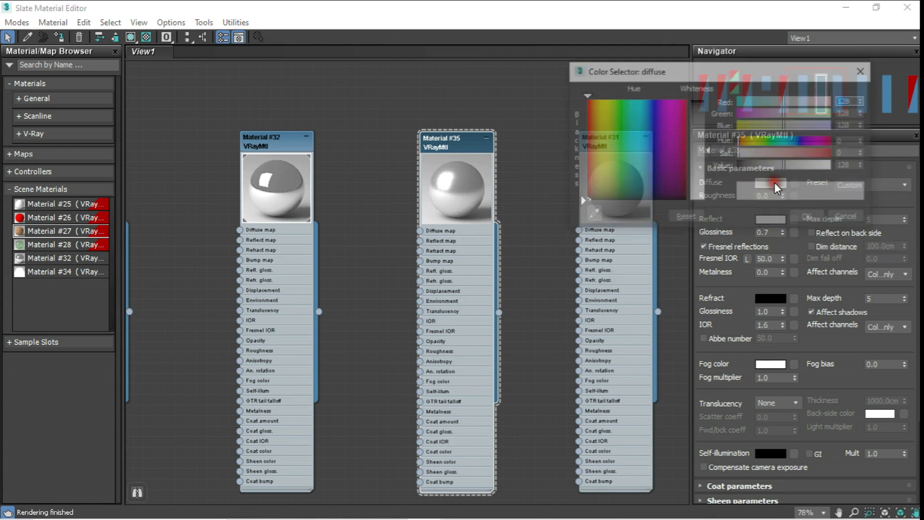
left_click(703, 124)
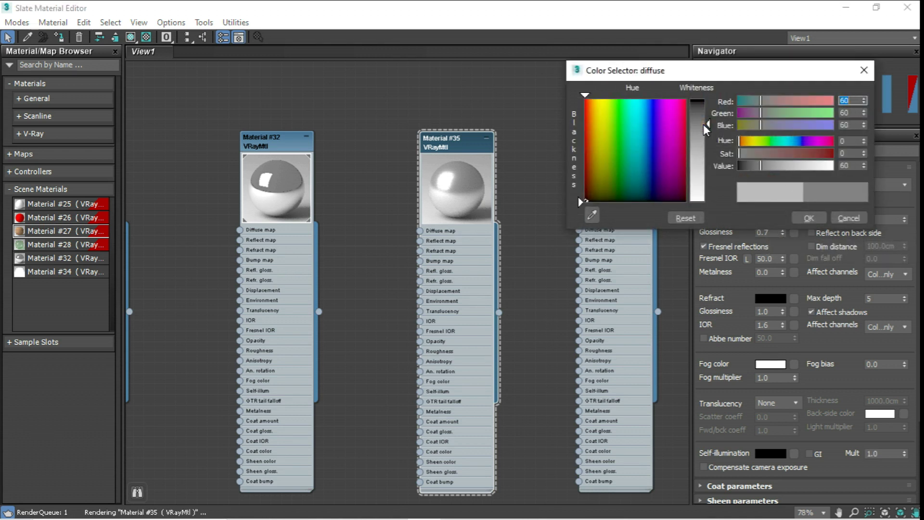
left_click(808, 218)
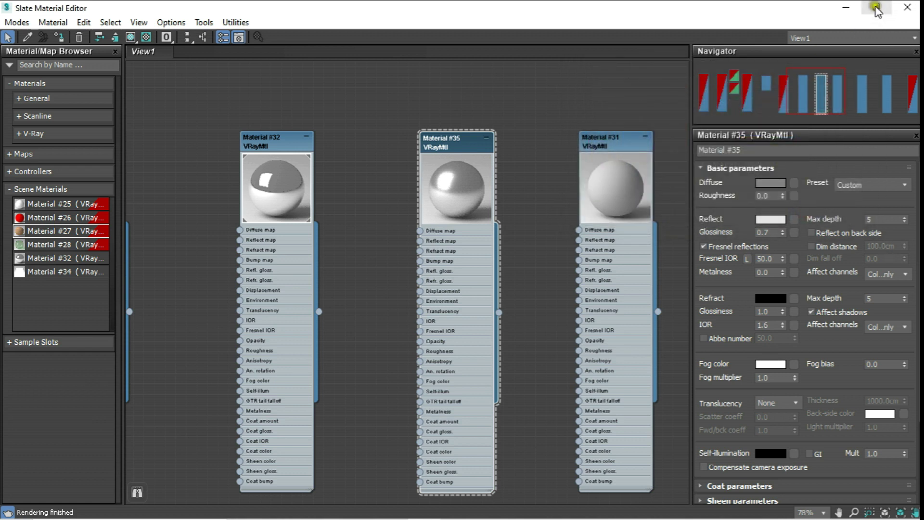
Show shading in the viewport and remove the preview backgrounds of Materials #35 and #32.
left_click(877, 9)
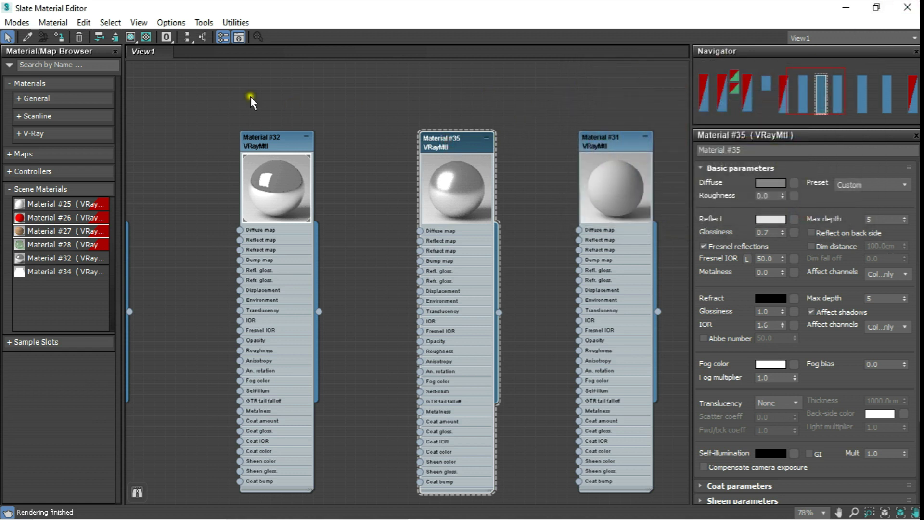
left_click(131, 38)
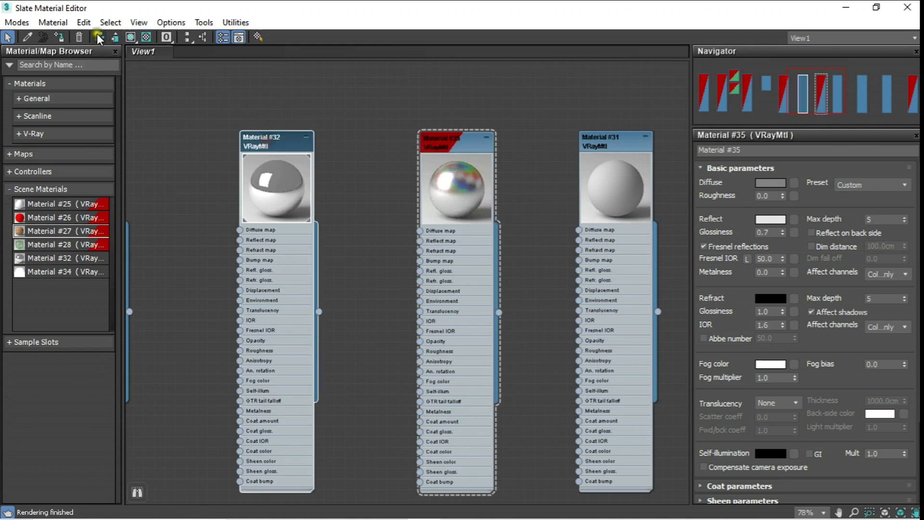
left_click(147, 38)
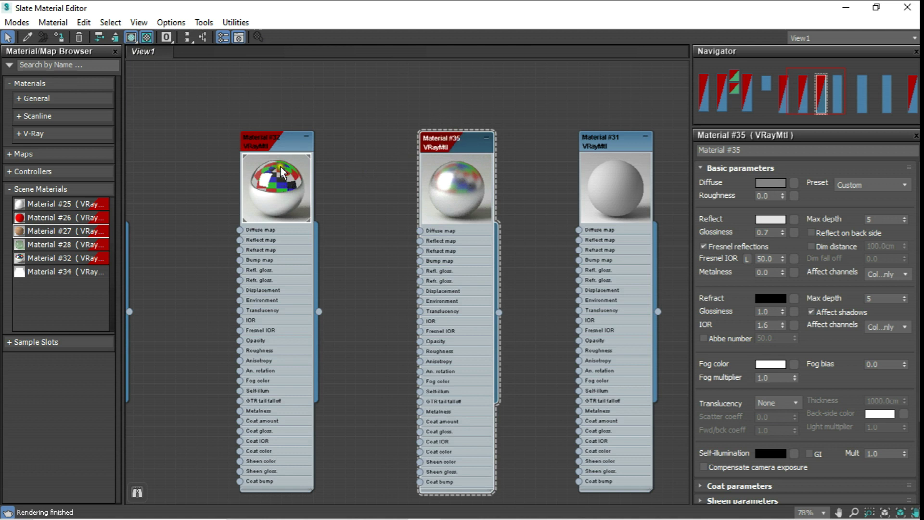
left_click(150, 38)
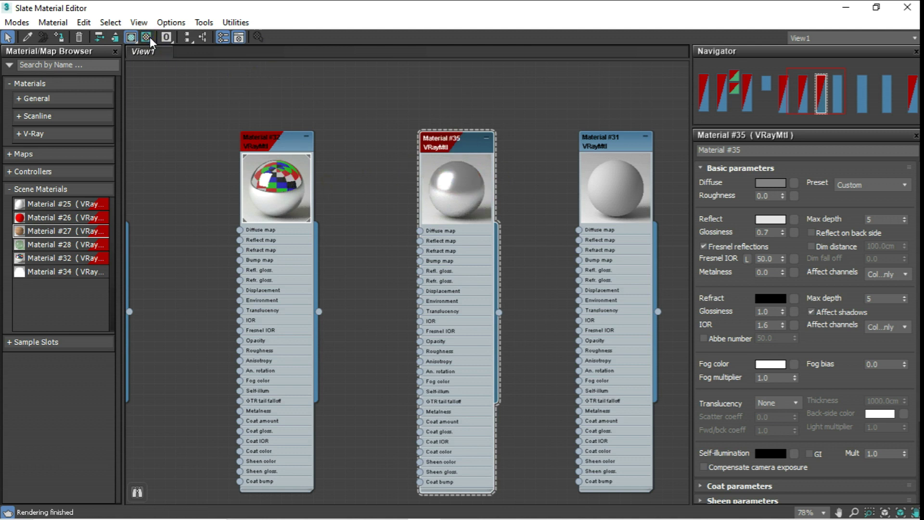
left_click(254, 139)
left_click(150, 38)
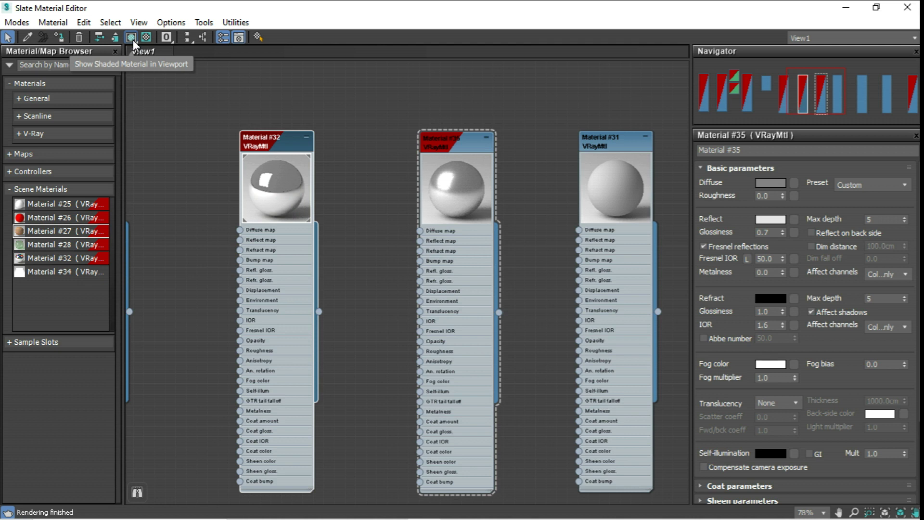
left_click(465, 145)
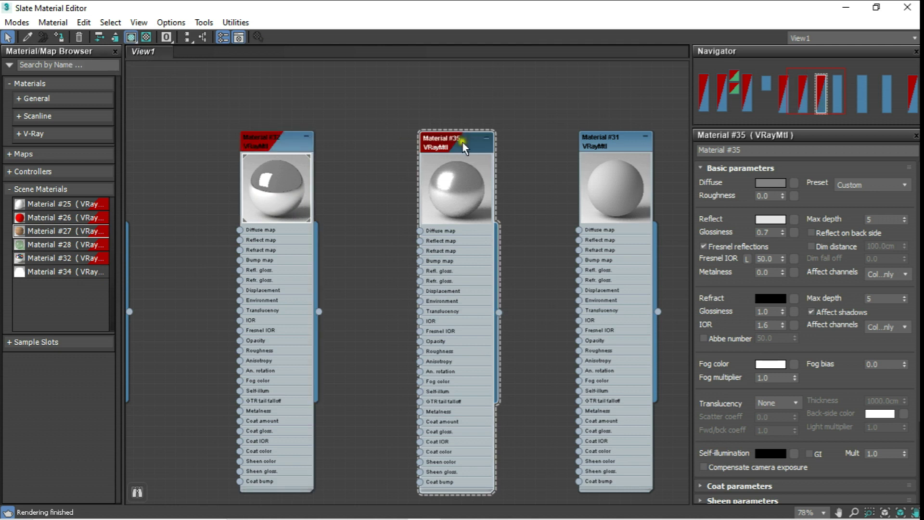
Assign Material #35 to a sphere in the lower row and close the editor.
left_click(877, 7)
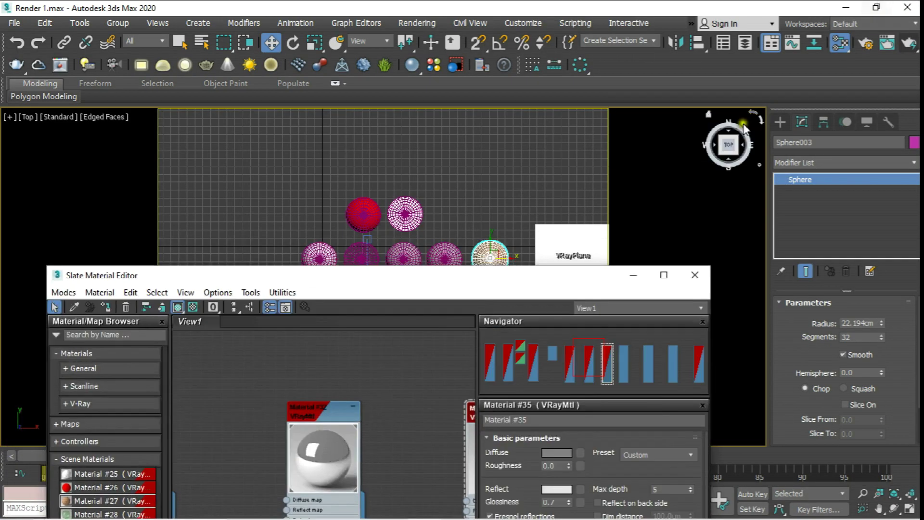
middle_click_drag(357, 377, 245, 356)
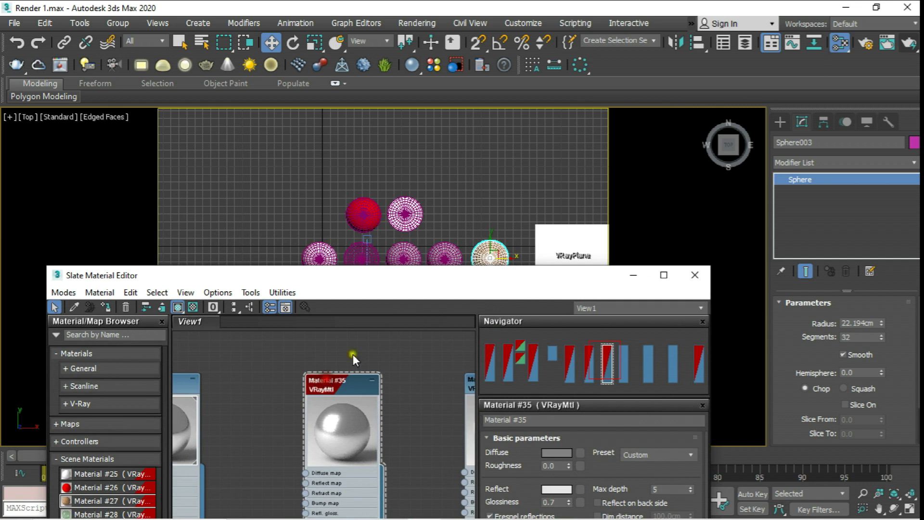
left_click_drag(454, 280, 477, 314)
scroll(445, 251, "up", 5)
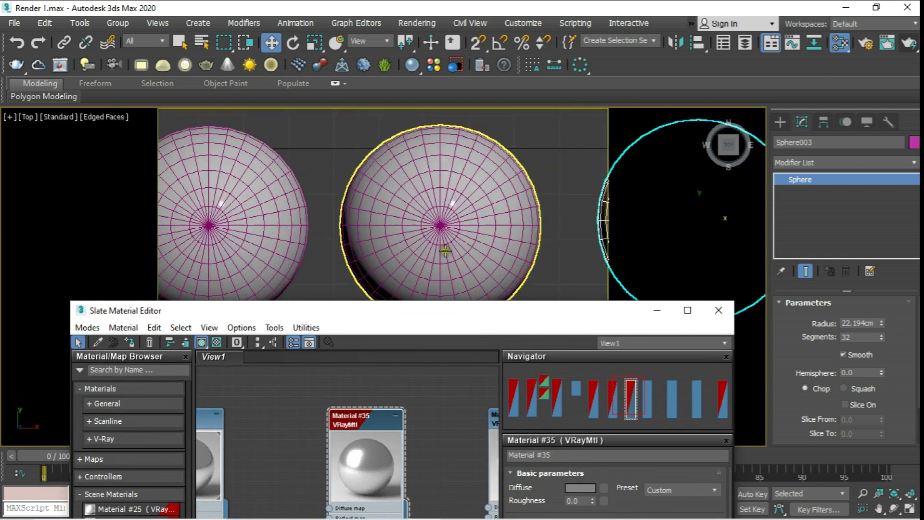
left_click(446, 250)
scroll(445, 250, "down", 5)
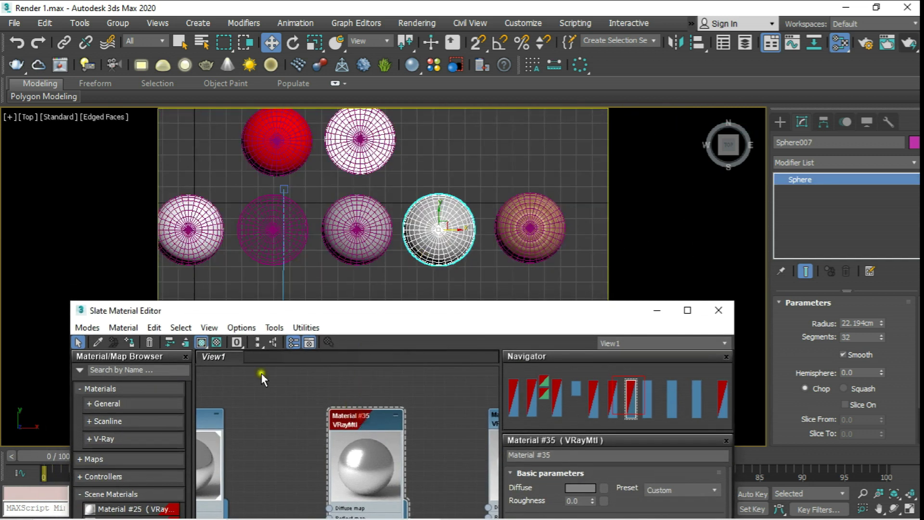
left_click(131, 343)
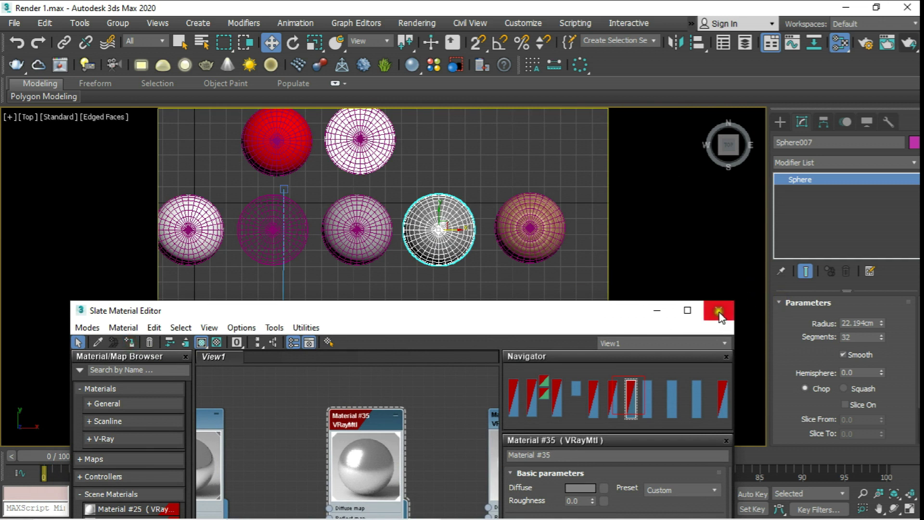
left_click(722, 312)
In Perspective view, select and centre the wooden sphere, then reopen the material editor.
mouse_move(423, 263)
middle_mouse_down()
mouse_move(419, 281)
mouse_move(438, 262)
middle_mouse_up()
left_click(415, 308)
key("p")
left_click(471, 240)
scroll(470, 240, "up", 5)
middle_click_drag(490, 216, 407, 230)
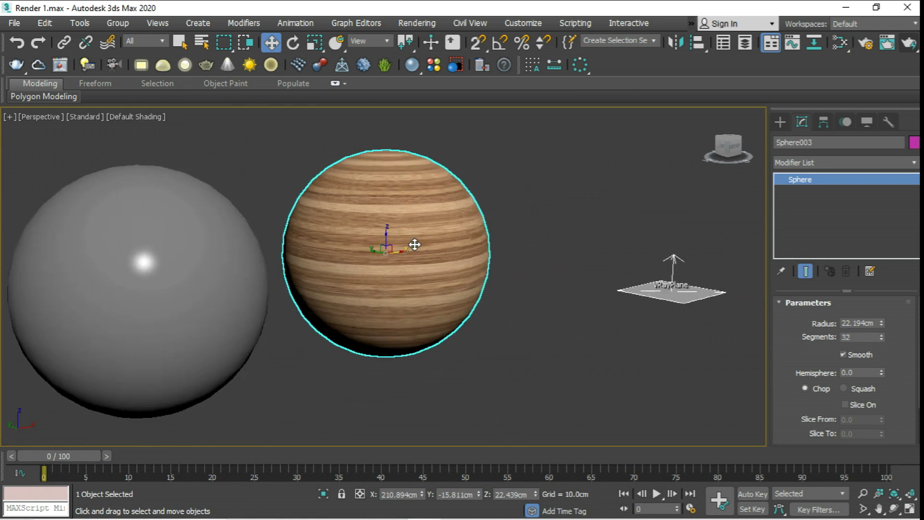
key("m")
mouse_move(346, 312)
left_mouse_down()
mouse_move(576, 186)
mouse_move(696, 84)
left_mouse_up()
scroll(730, 238, "down", 3)
Toggle the wood texture's viewport display off and back on, moving the editor right.
scroll(730, 239, "down", 2)
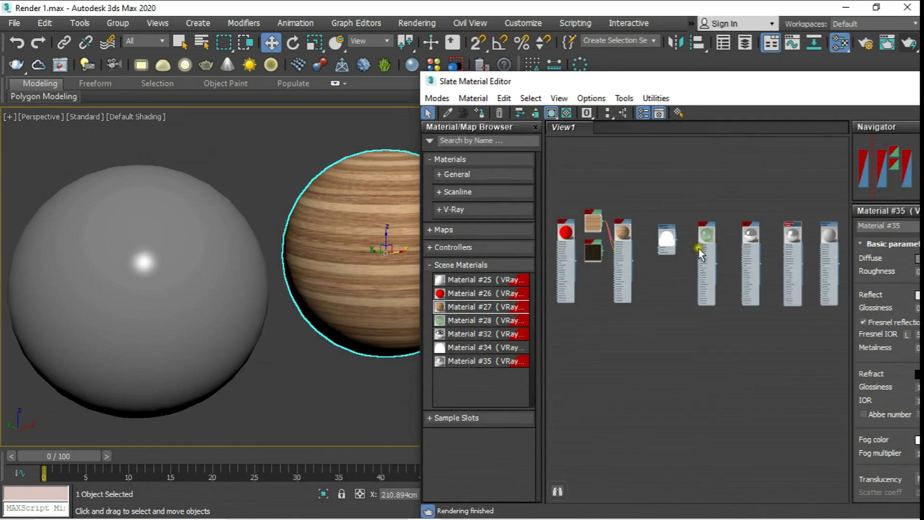
scroll(599, 232, "up", 3)
scroll(645, 198, "up", 2)
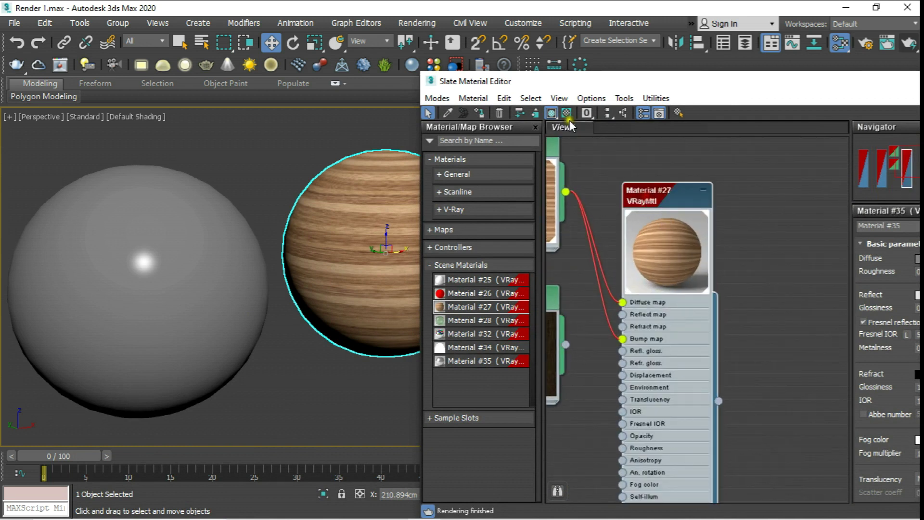
left_click(558, 113)
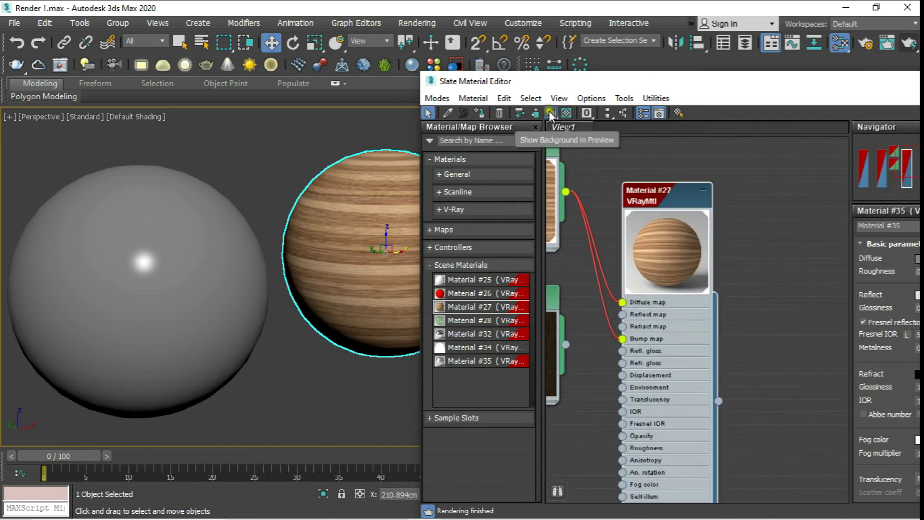
left_click_drag(583, 81, 699, 69)
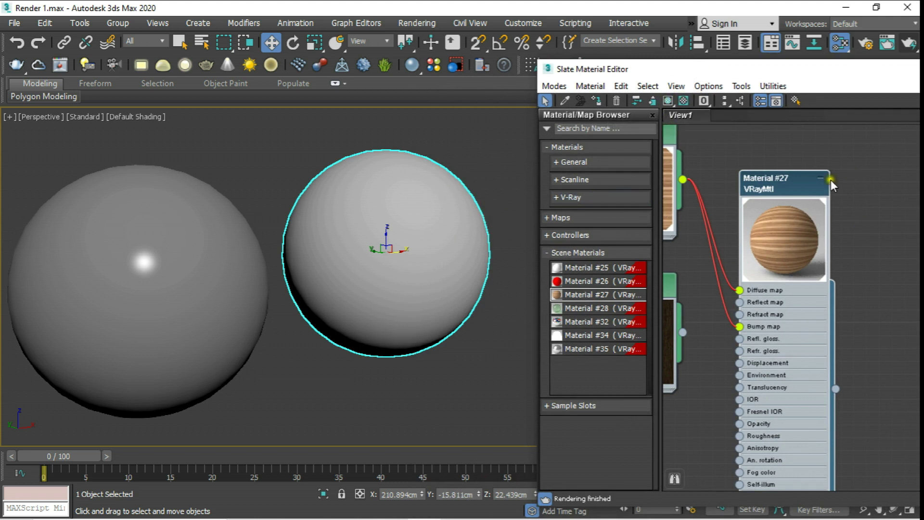
left_click(668, 100)
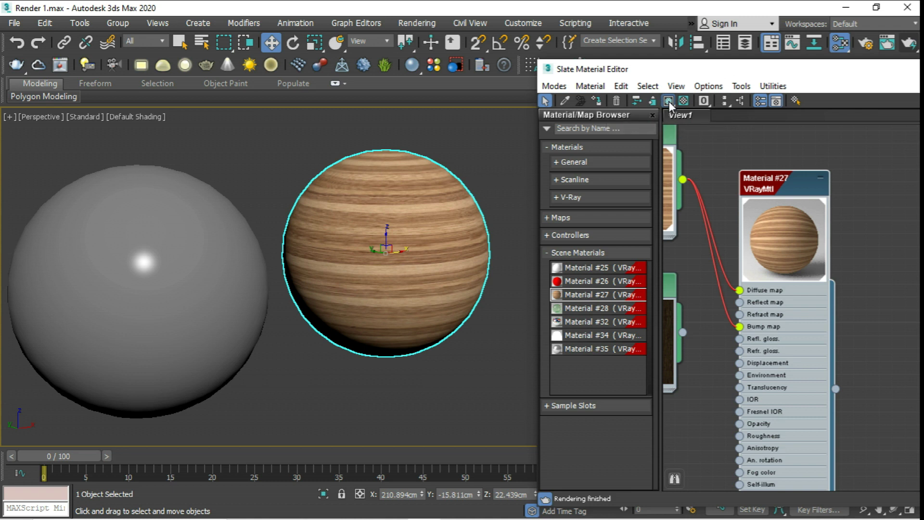
Wire the dark wood Bitmap into Material #27's Diffuse map and Bump map sockets.
middle_click_drag(717, 203, 730, 247)
scroll(753, 288, "up", 2)
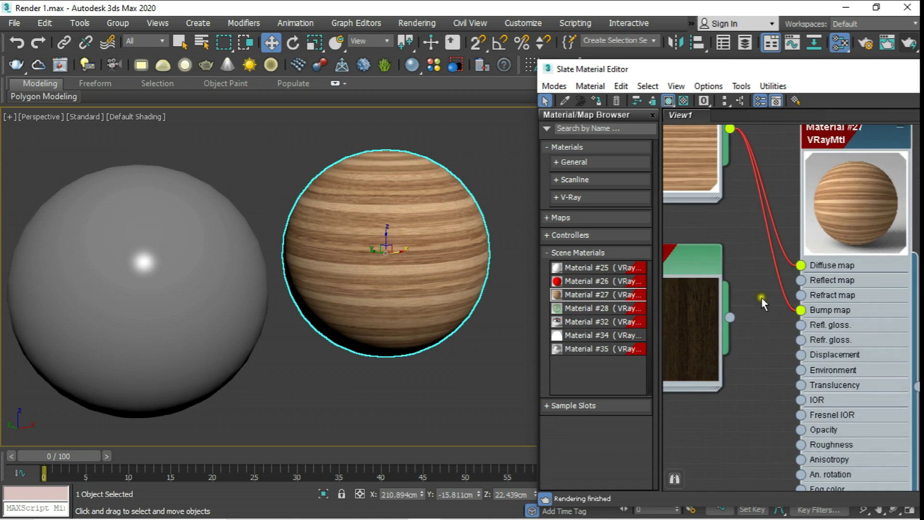
scroll(727, 212, "up", 2)
scroll(744, 308, "up", 1)
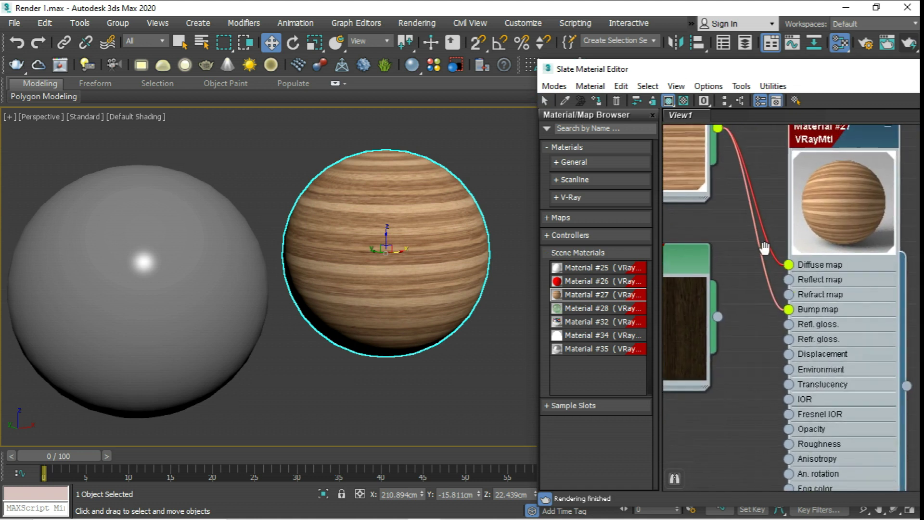
scroll(754, 304, "up", 1)
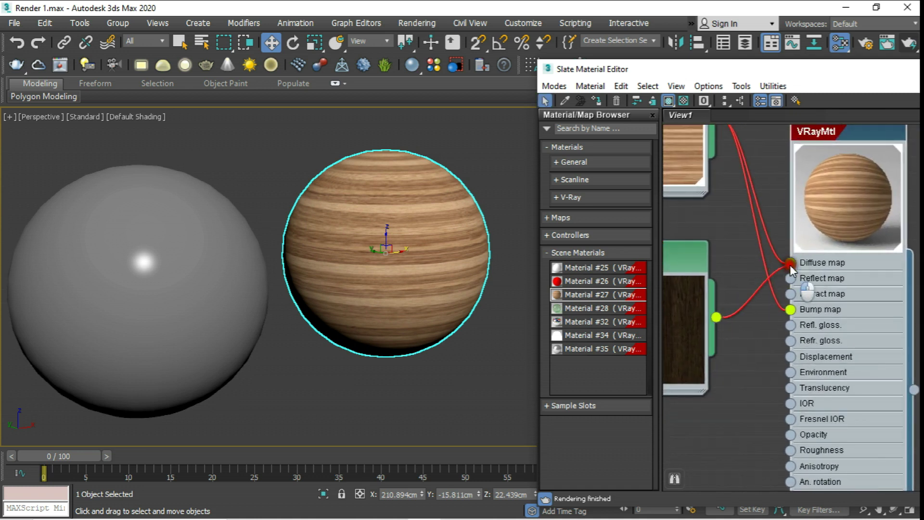
left_click_drag(717, 316, 791, 262)
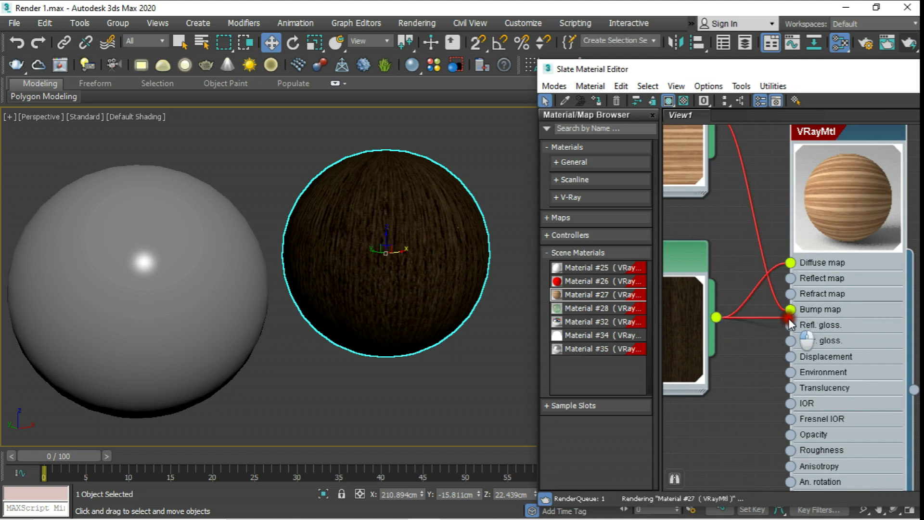
left_click_drag(728, 319, 792, 309)
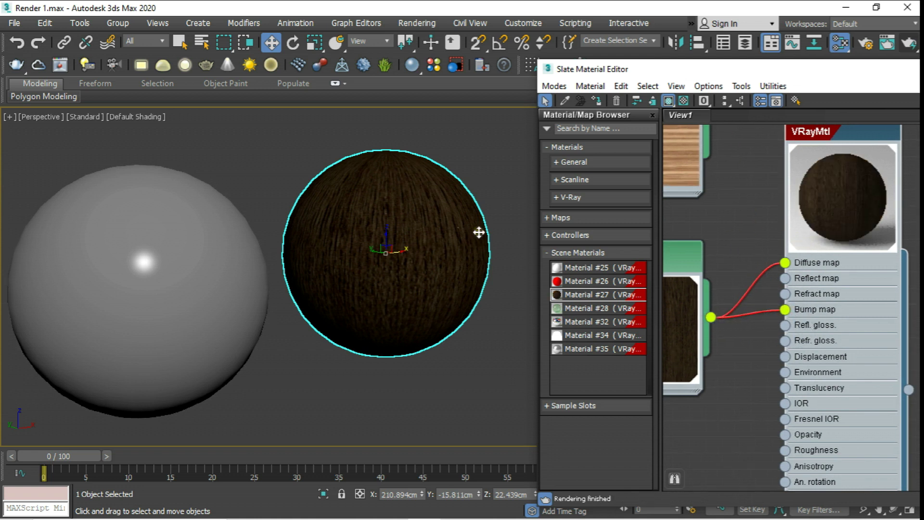
scroll(477, 230, "down", 5)
left_click_drag(884, 70, 587, 120)
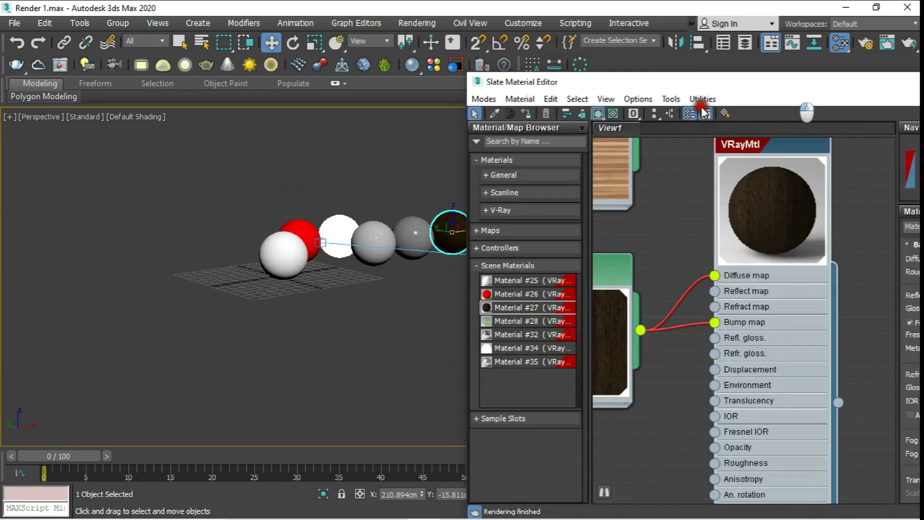
Close the editor and view the scene through PhysCamera001 with Edged Faces.
left_click(885, 120)
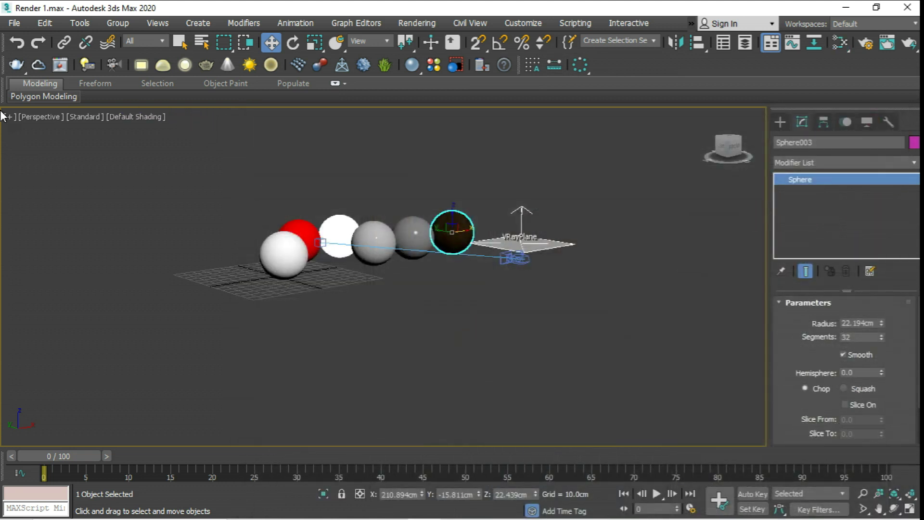
left_click(38, 116)
mouse_move(76, 130)
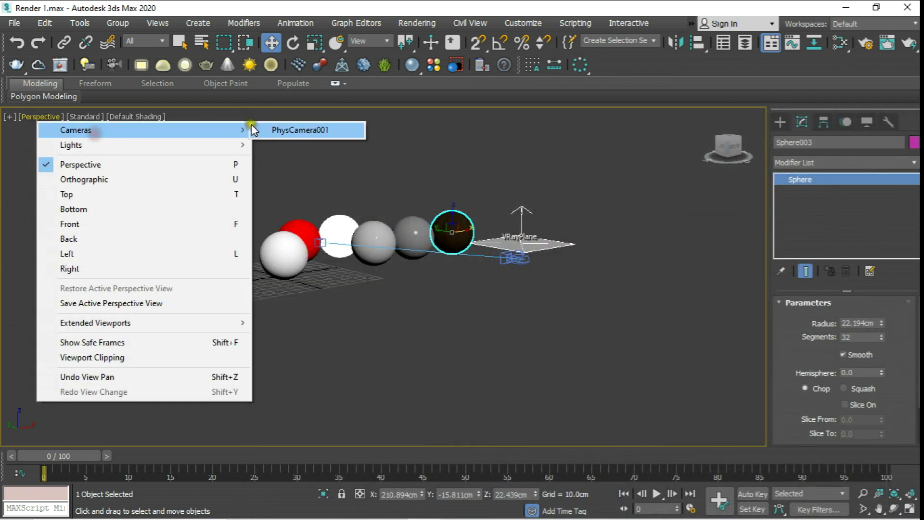
left_click(285, 130)
middle_click_drag(510, 201, 433, 201)
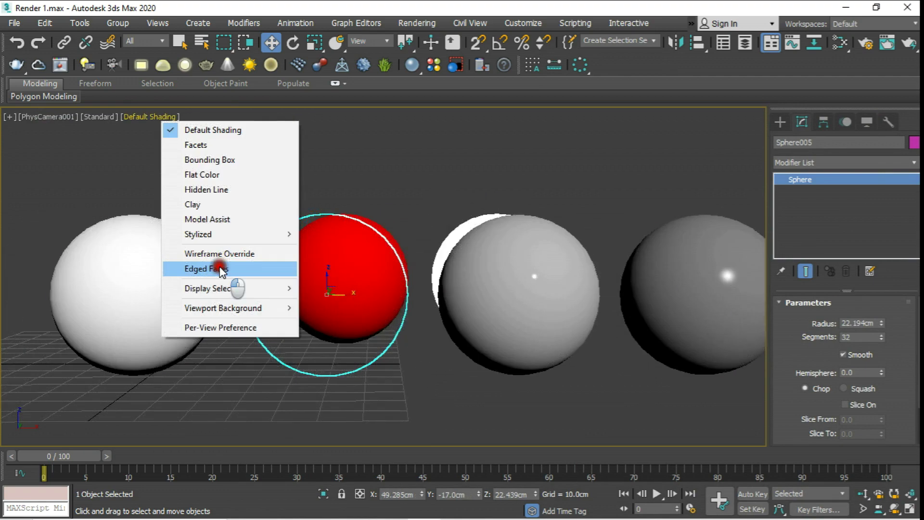
left_click(214, 269)
Move the red sphere to X 26.88cm and the white sphere left, then enable Safe Frames.
left_click(384, 233)
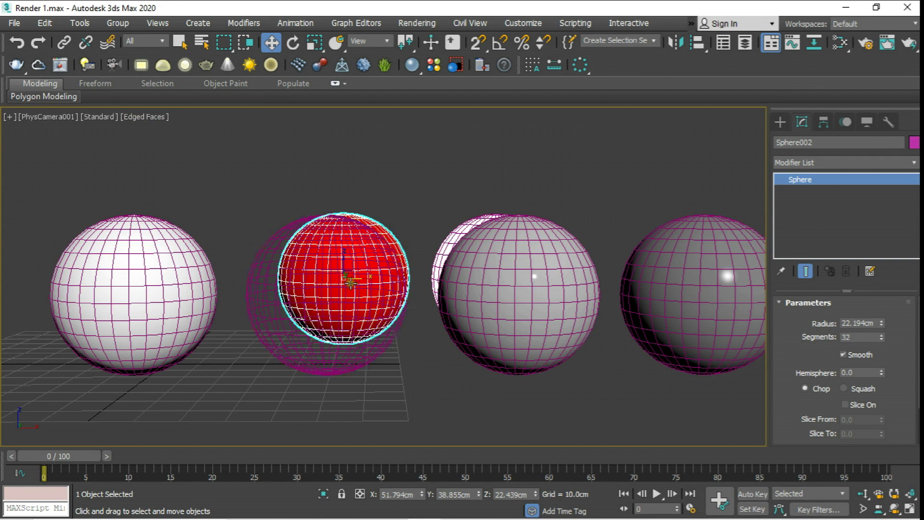
left_click_drag(359, 274, 288, 275)
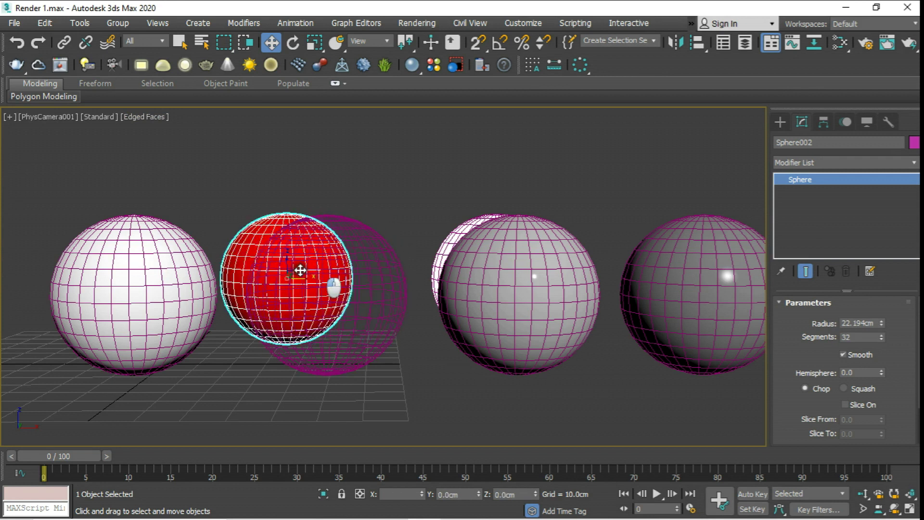
left_click(441, 250)
left_click_drag(502, 268, 456, 270)
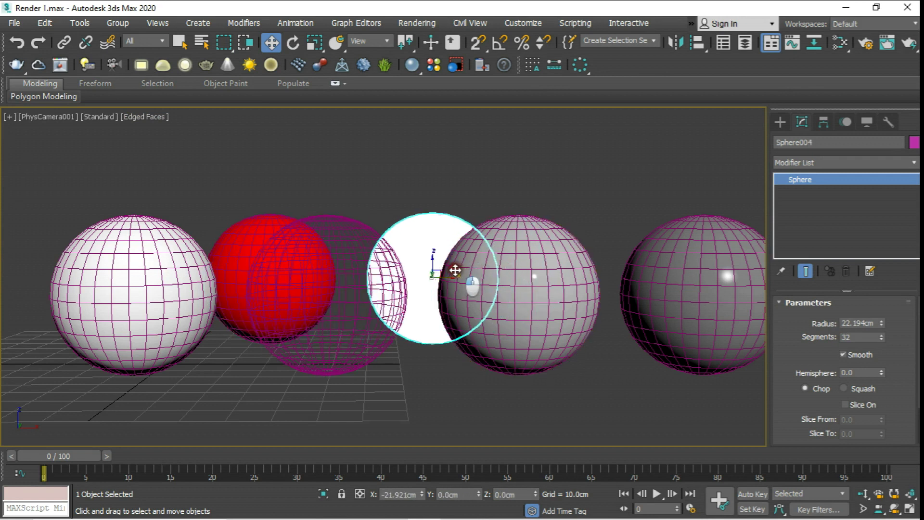
middle_click_drag(451, 269, 423, 252)
left_click(56, 108)
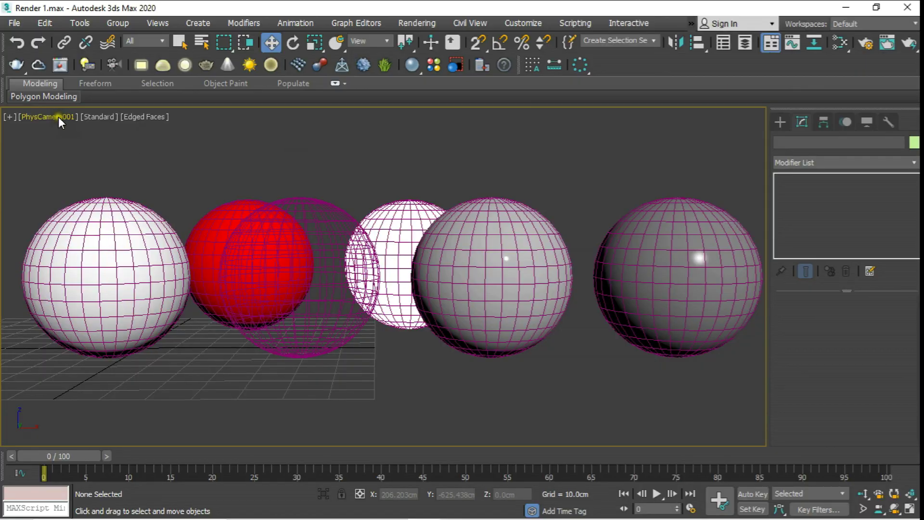
left_click(59, 117)
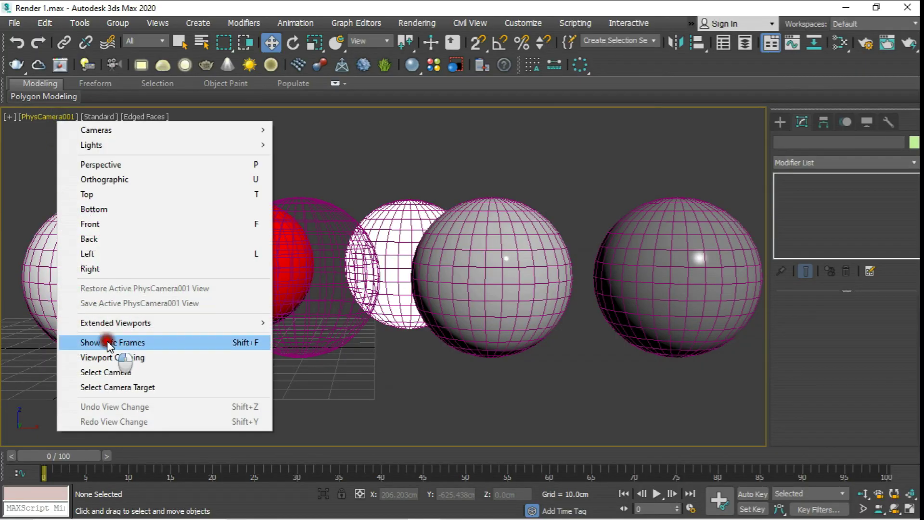
left_click(110, 345)
left_click(417, 24)
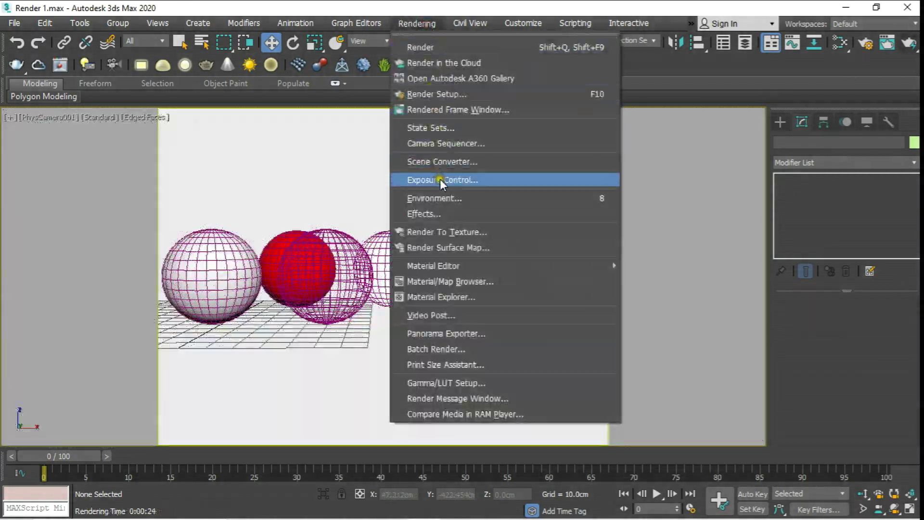
Set the environment background colour to grey 237.
left_click(455, 198)
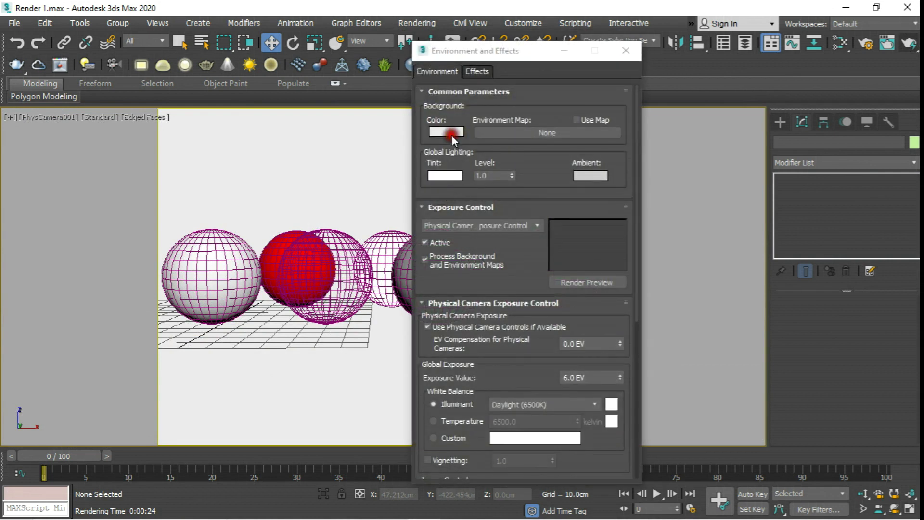
left_click(451, 135)
left_click_drag(709, 185, 714, 196)
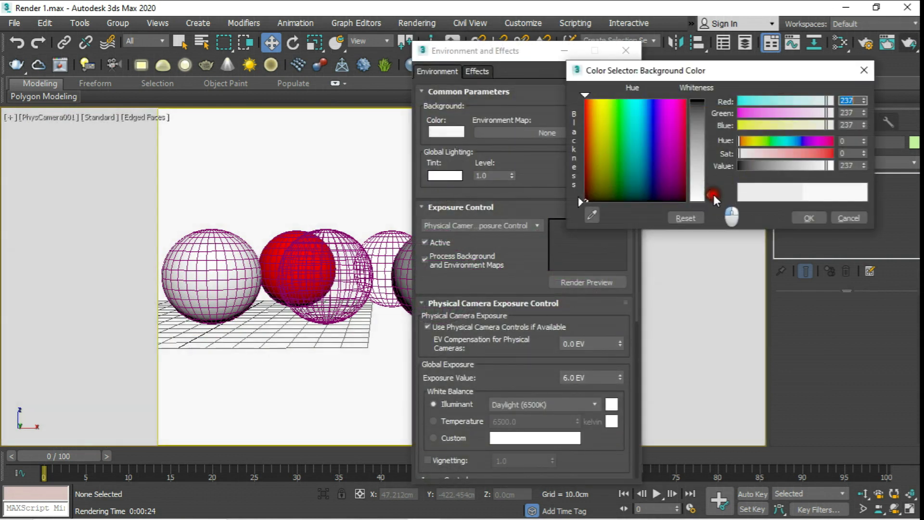
left_click(808, 218)
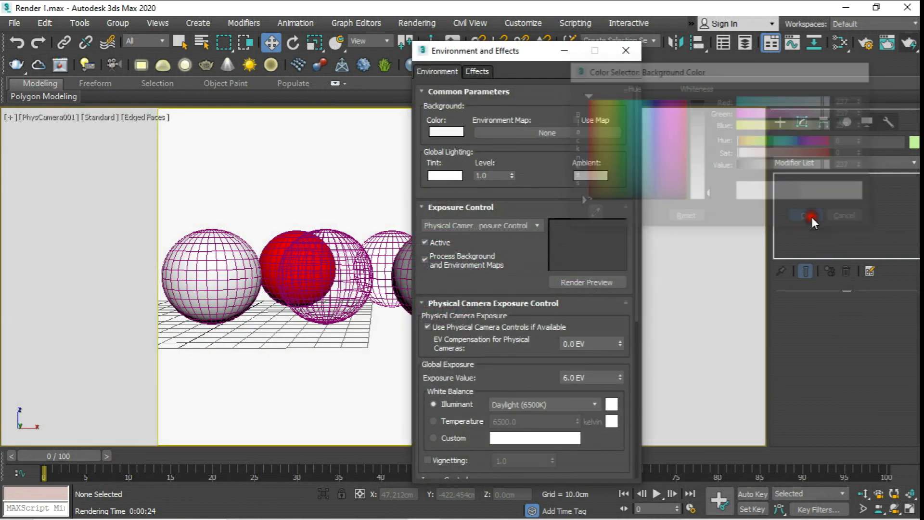
left_click(631, 48)
Render the camera view with V-Ray, close the frame window and select Sphere006.
key("shift+q")
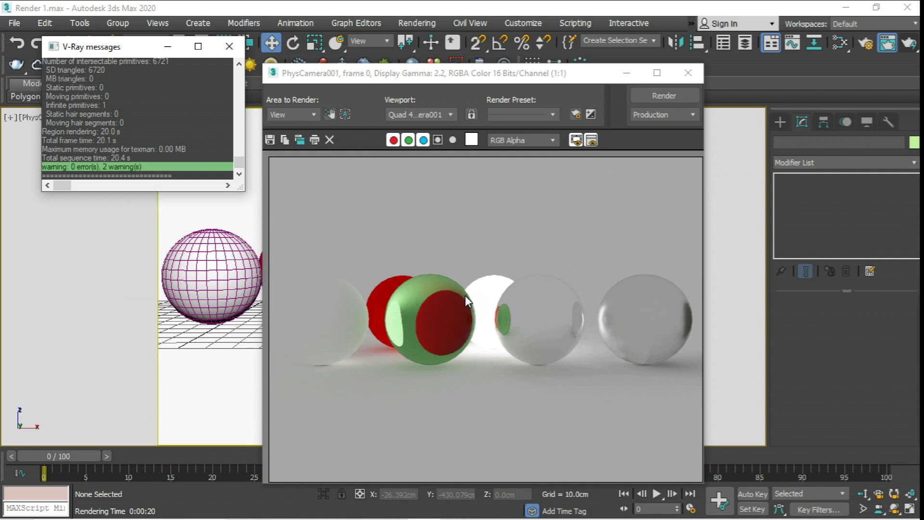
left_click(689, 73)
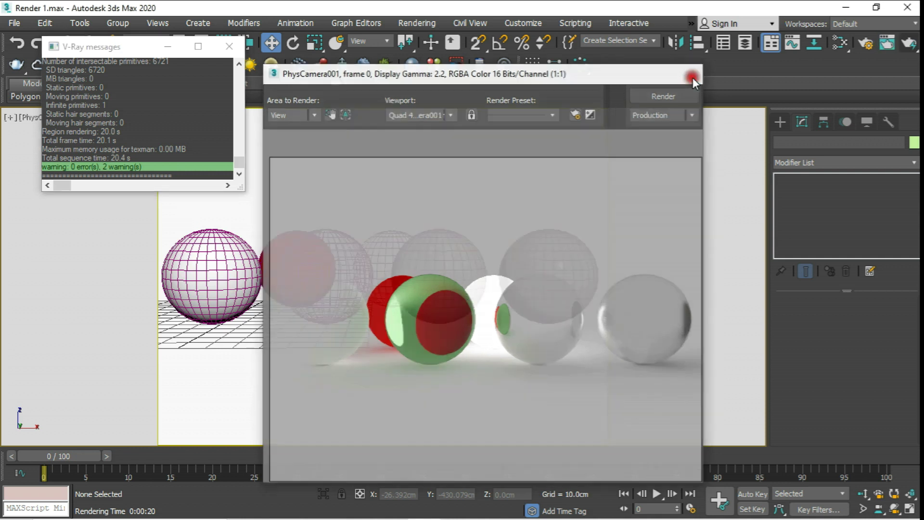
left_click(427, 254)
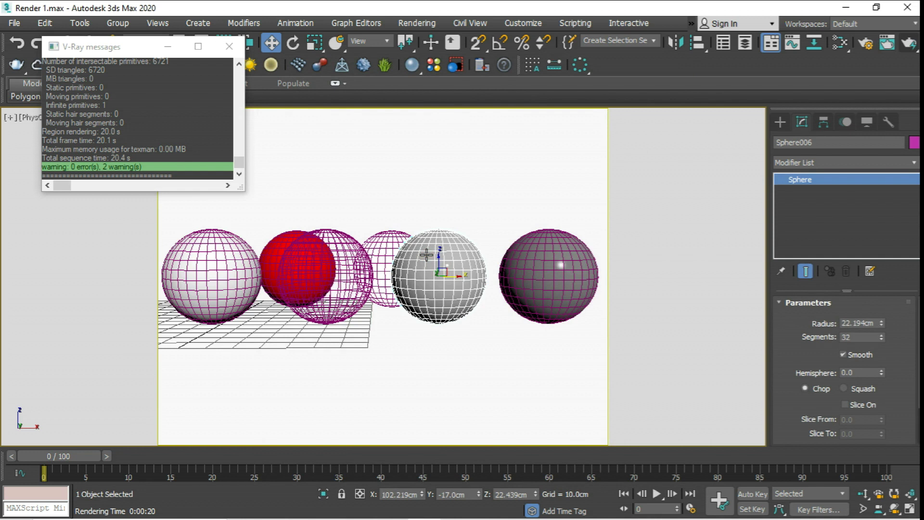
Check Material #27 in the editor, close the V-Ray log and re-render the scene.
key("m")
scroll(472, 221, "down", 3)
scroll(472, 221, "down", 3)
left_click(442, 210)
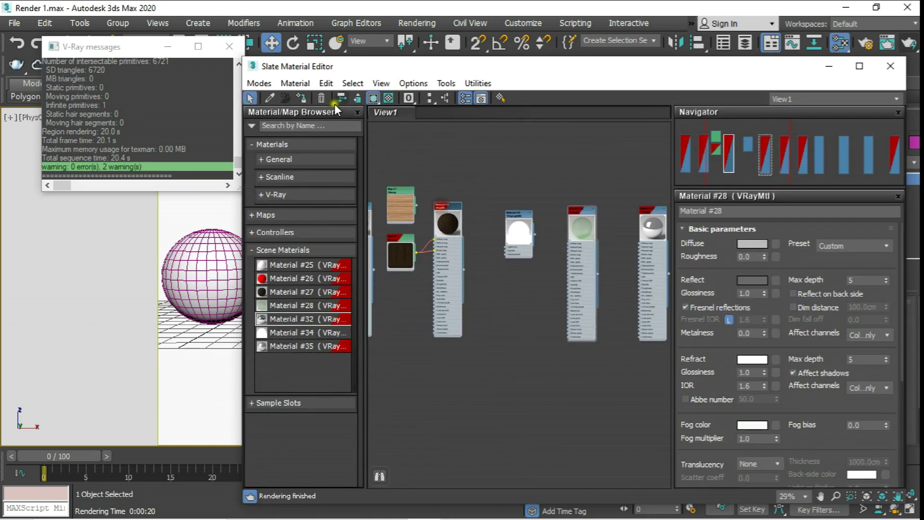
left_click(890, 66)
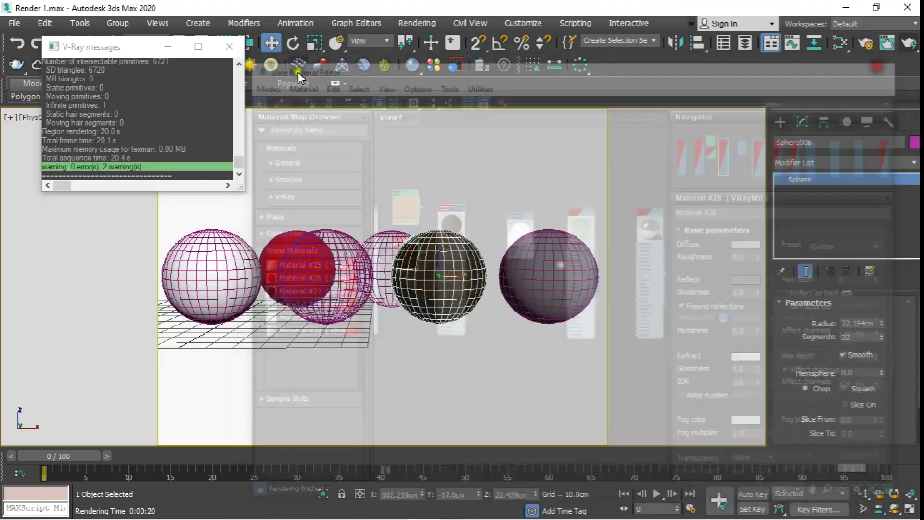
left_click(226, 46)
left_click(908, 44)
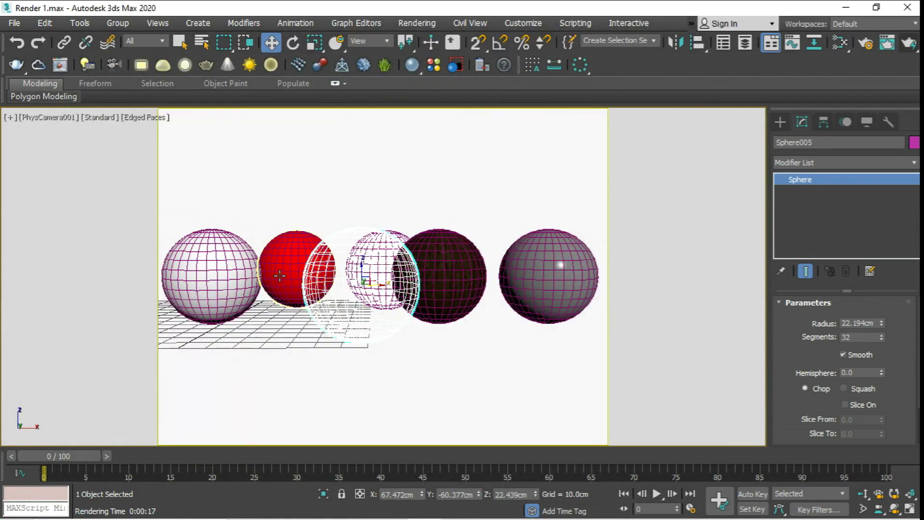
Select the red sphere in Perspective and bring up its Material #26 in the full-screen editor.
key("p")
left_click(336, 231)
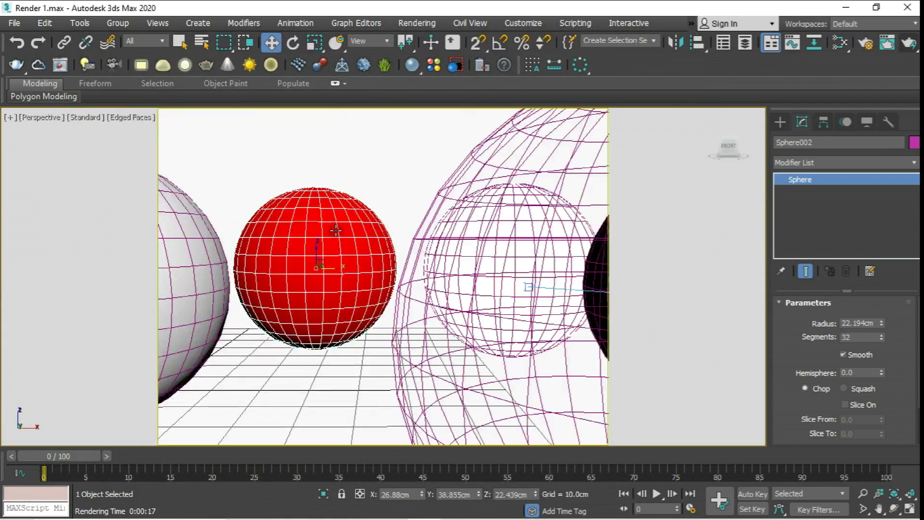
key("m")
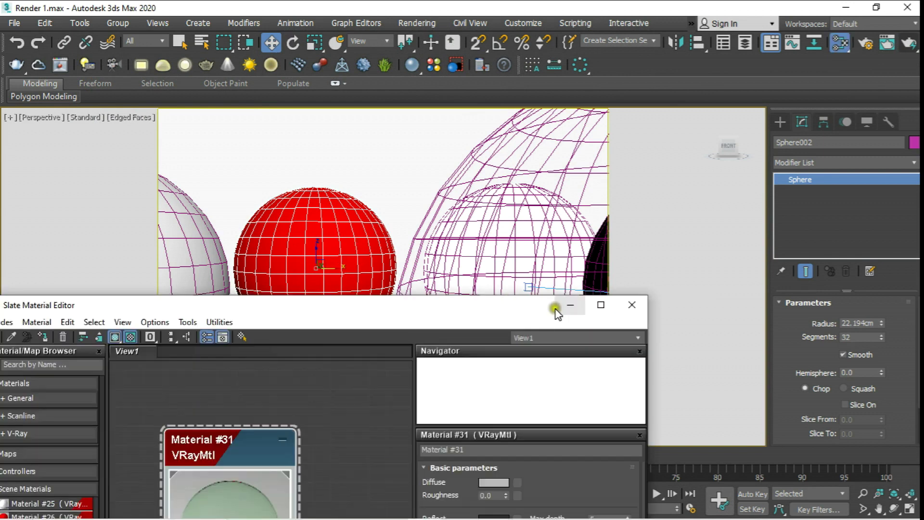
left_click(601, 304)
scroll(490, 192, "down", 3)
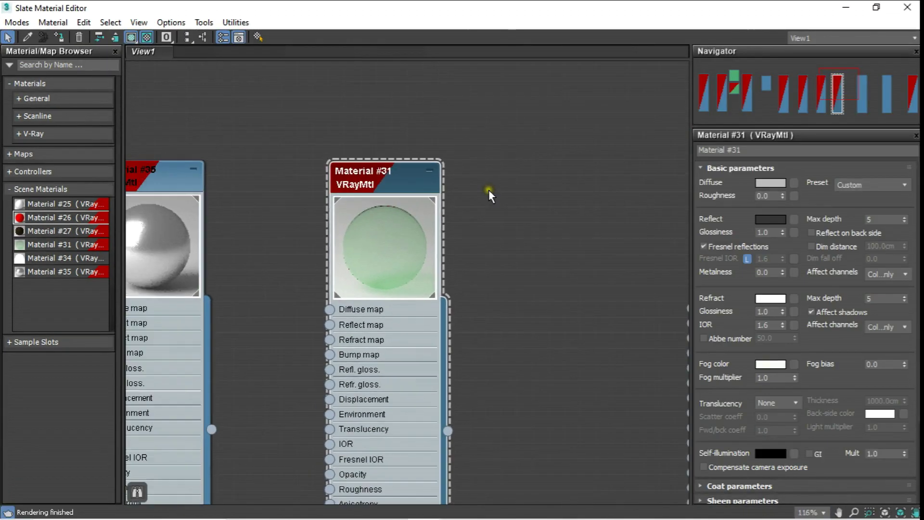
scroll(489, 192, "down", 2)
scroll(490, 192, "down", 2)
left_click_drag(560, 176, 644, 177)
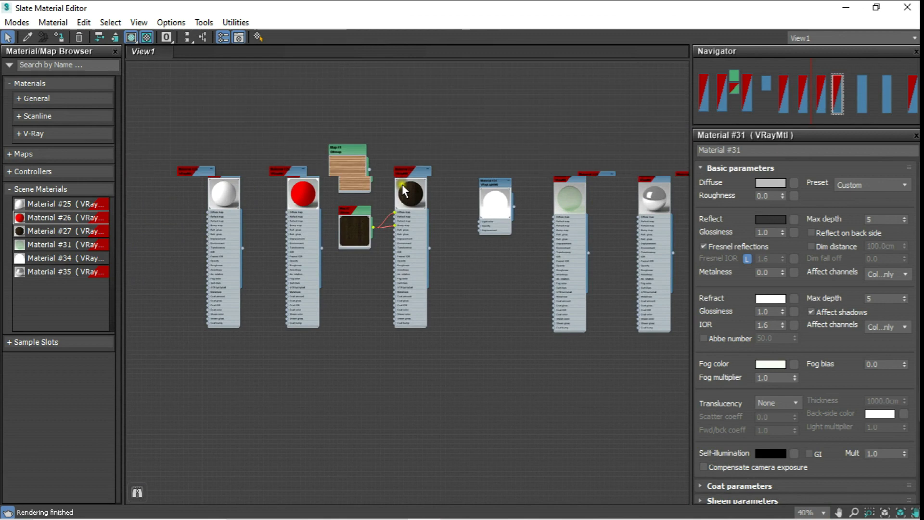
scroll(381, 187, "up", 2)
scroll(244, 174, "up", 3)
scroll(240, 165, "up", 1)
middle_click_drag(240, 164, 374, 166)
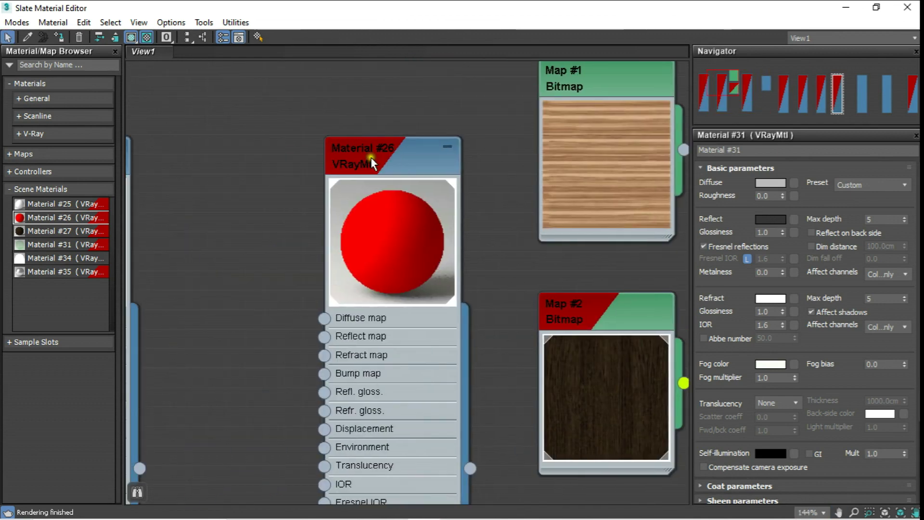
left_click(373, 164)
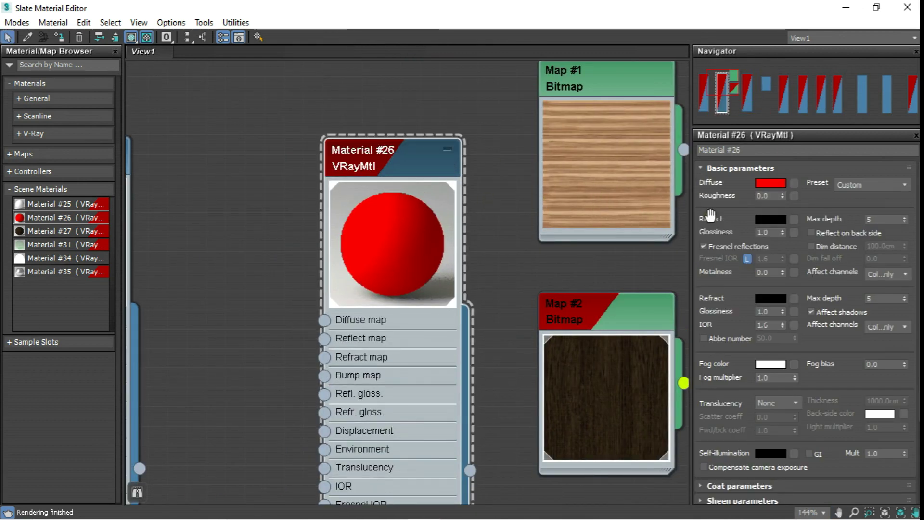
Set Material #26's reflection colour to grey 153.
left_click(766, 220)
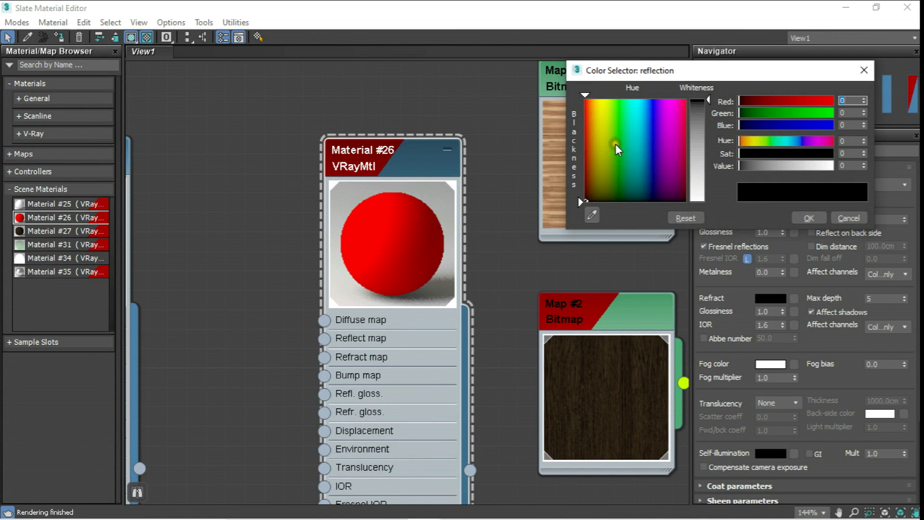
left_click_drag(696, 127, 698, 202)
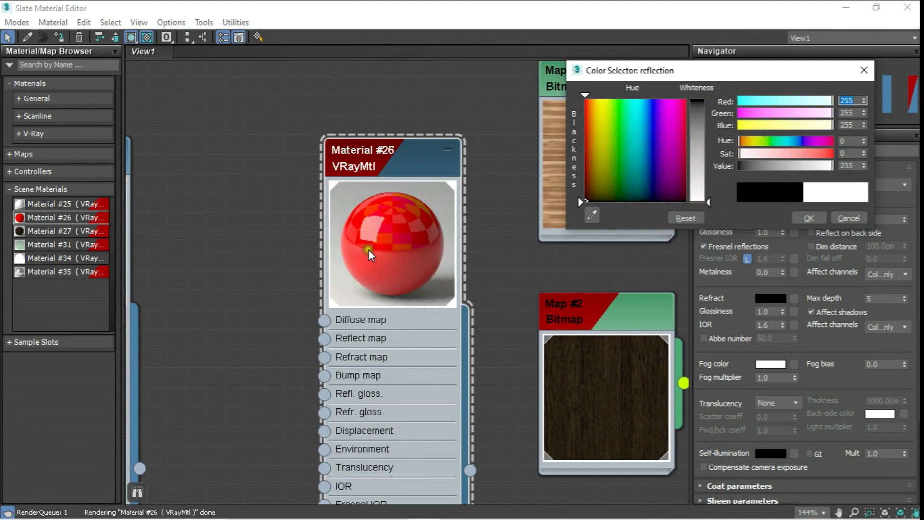
left_click_drag(702, 188, 706, 192)
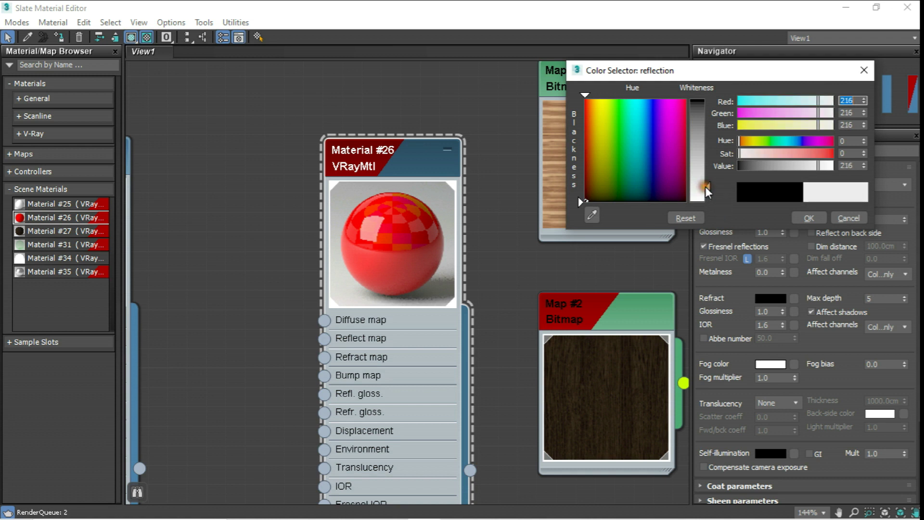
left_click(707, 143)
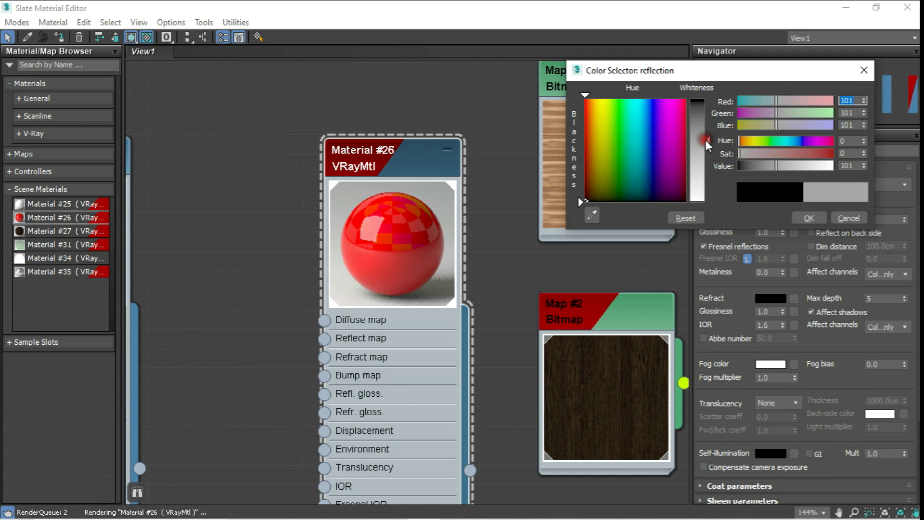
left_click_drag(708, 144, 708, 160)
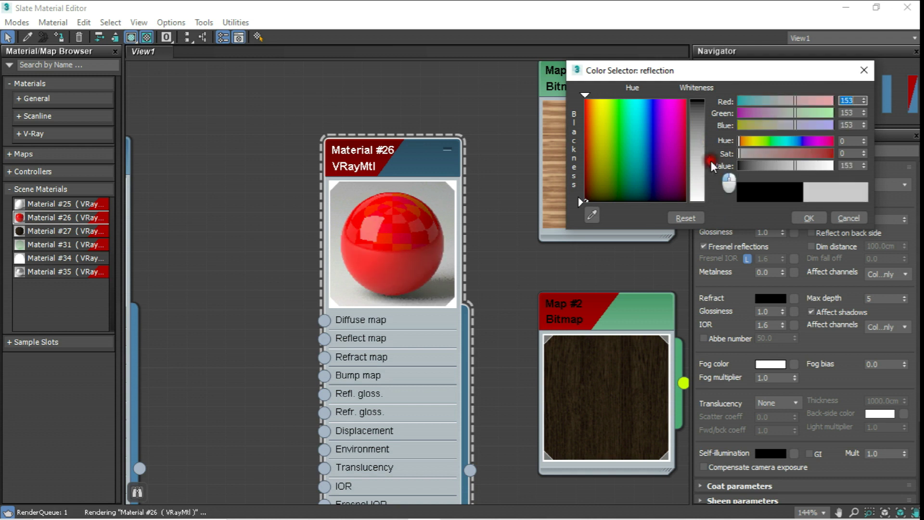
left_click(809, 218)
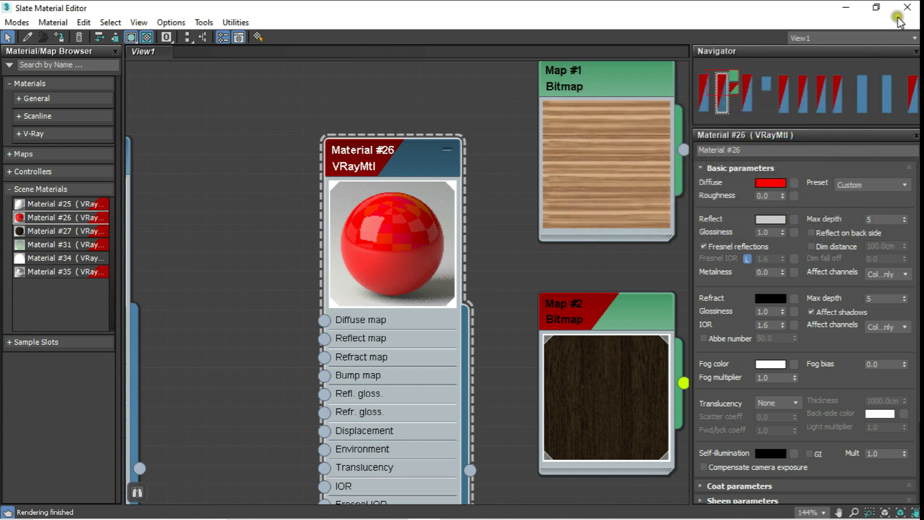
Switch the viewport to PhysCamera001, render a V-Ray test, then close the frame window and log.
left_click(907, 7)
left_click(863, 494)
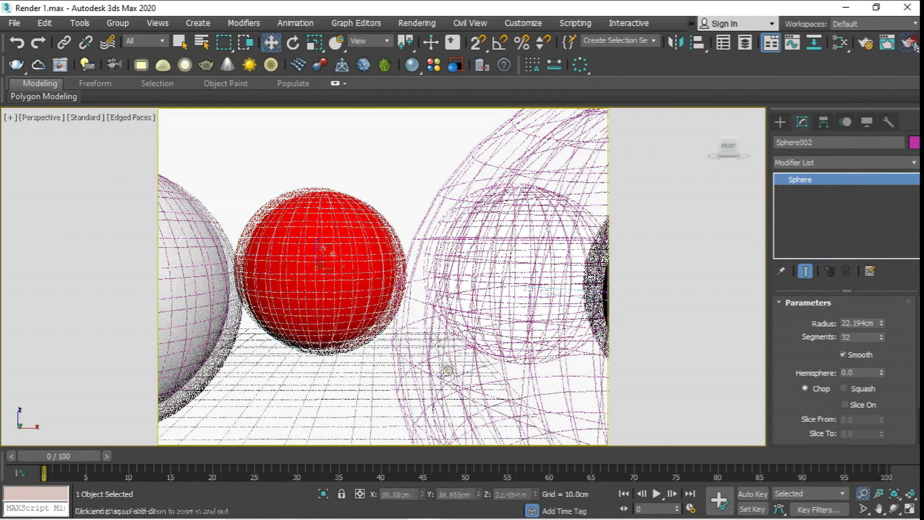
left_click(38, 117)
mouse_move(76, 130)
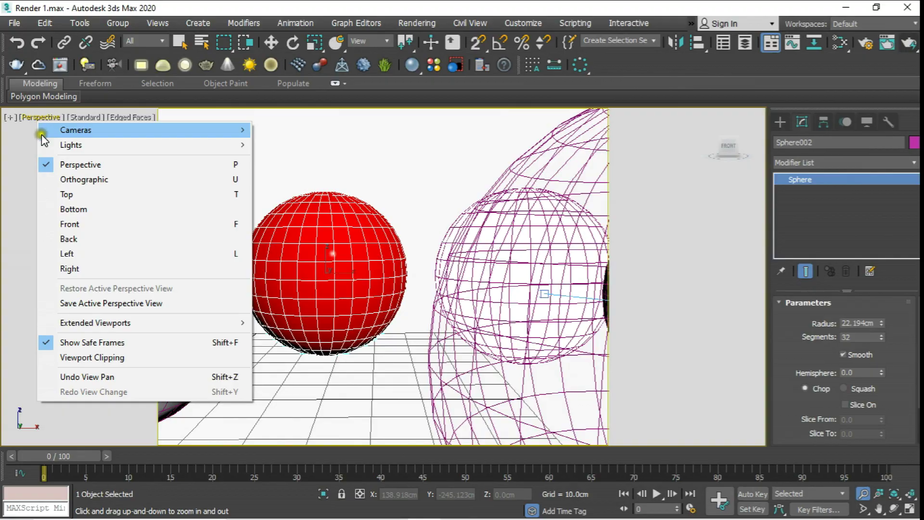
left_click(352, 134)
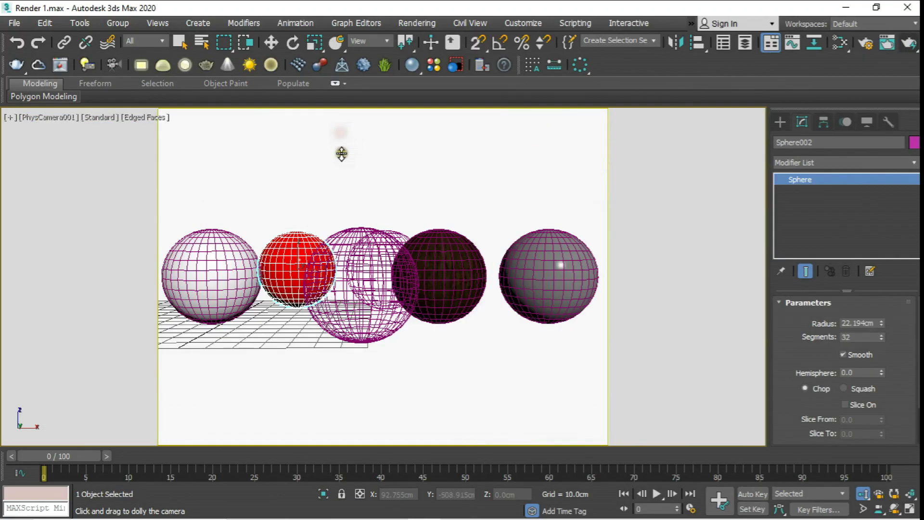
left_click(909, 42)
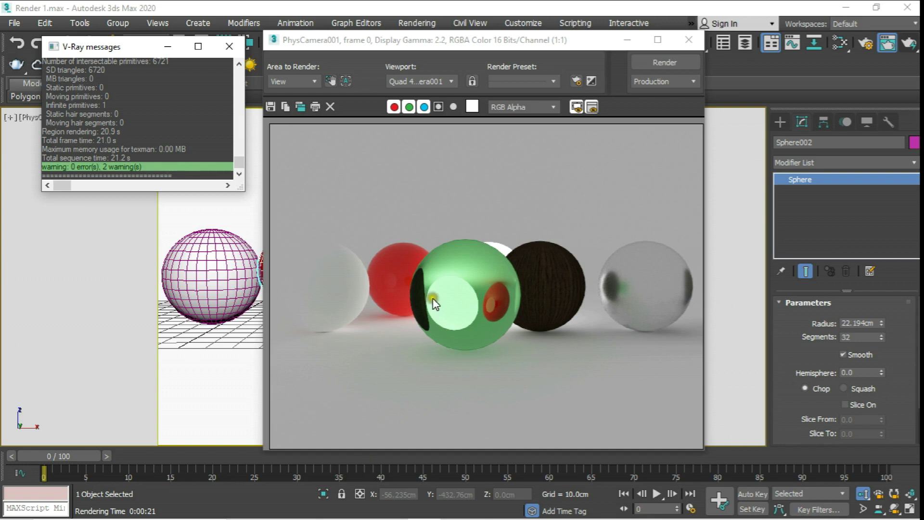
left_click(689, 40)
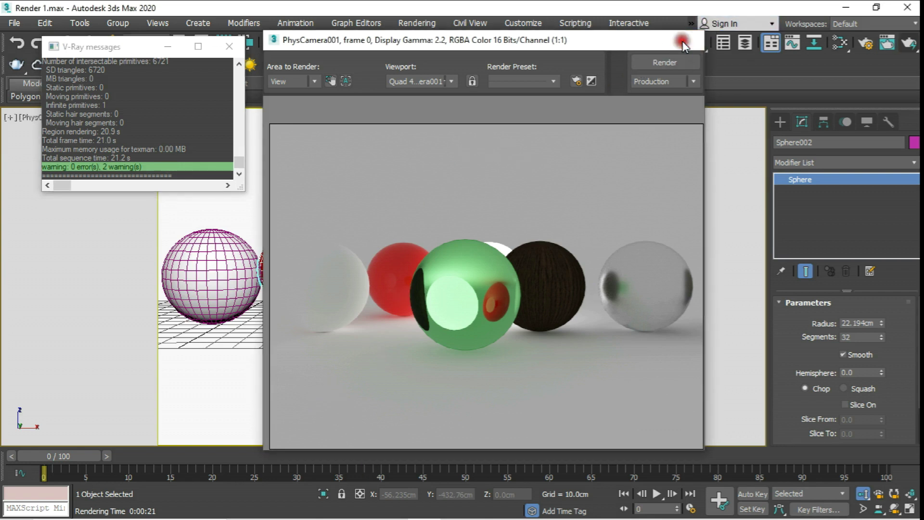
left_click(230, 46)
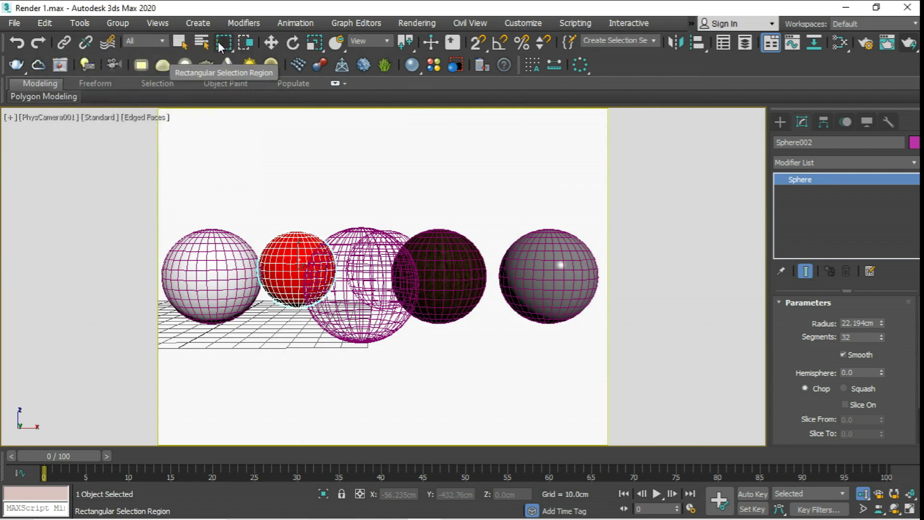
In top view, set the environment background colour to black.
key("t")
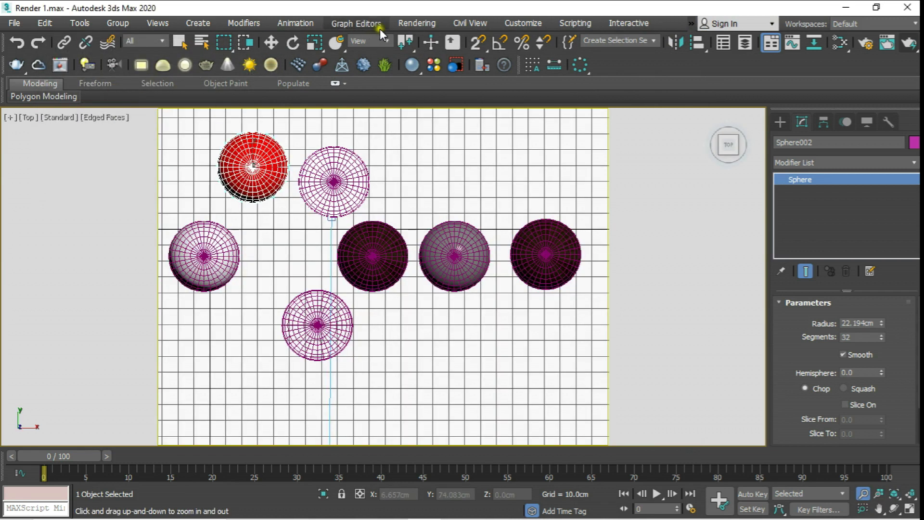
left_click(392, 22)
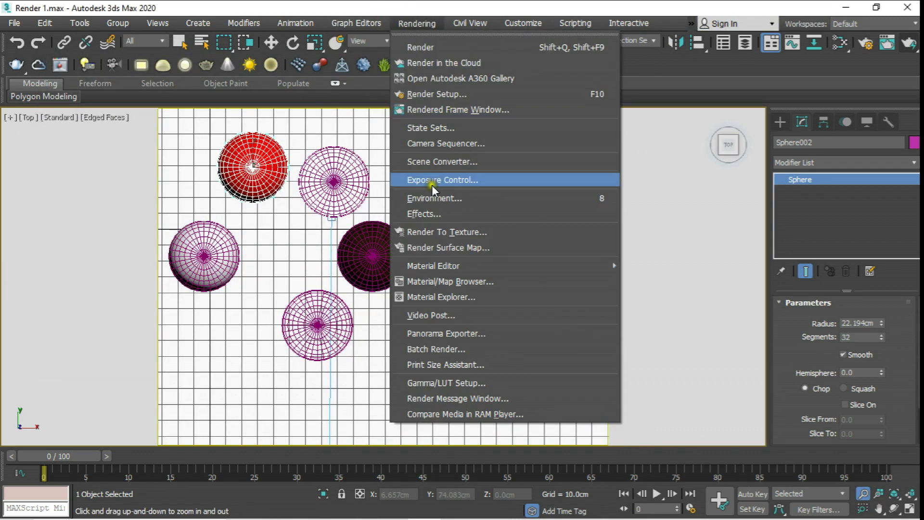
left_click(432, 193)
left_click(441, 134)
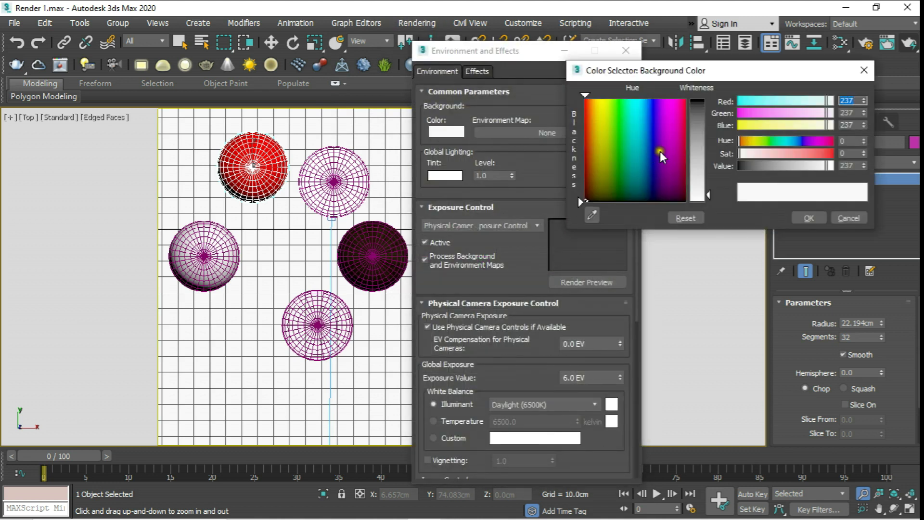
left_click_drag(699, 140, 701, 101)
left_click(809, 218)
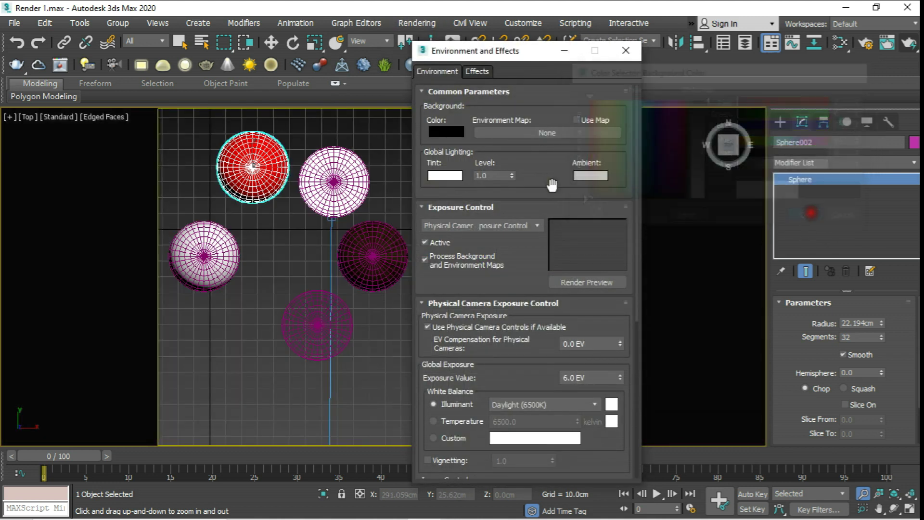
left_click(623, 52)
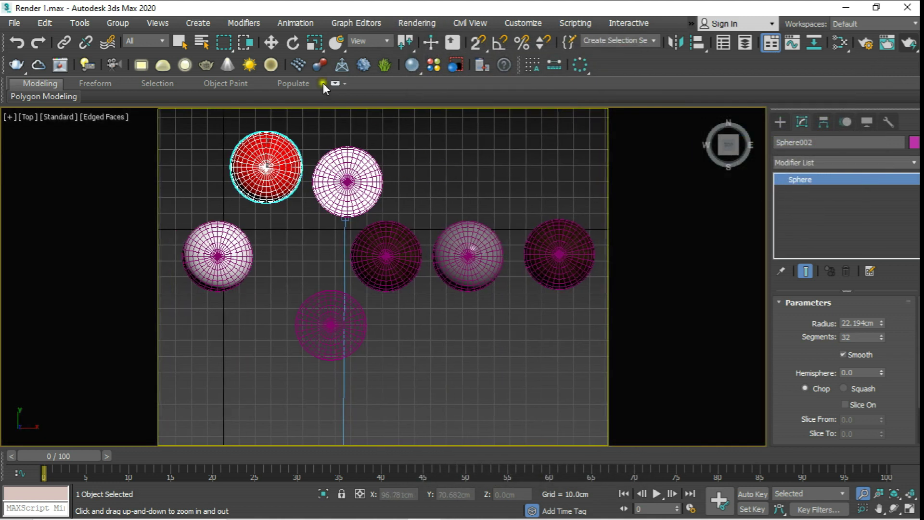
Move the white sphere to the lower row, Shift-copy the translucent sphere, and reposition the red sphere.
left_click(271, 43)
mouse_move(351, 168)
left_mouse_down()
mouse_move(370, 320)
mouse_move(250, 322)
left_mouse_up()
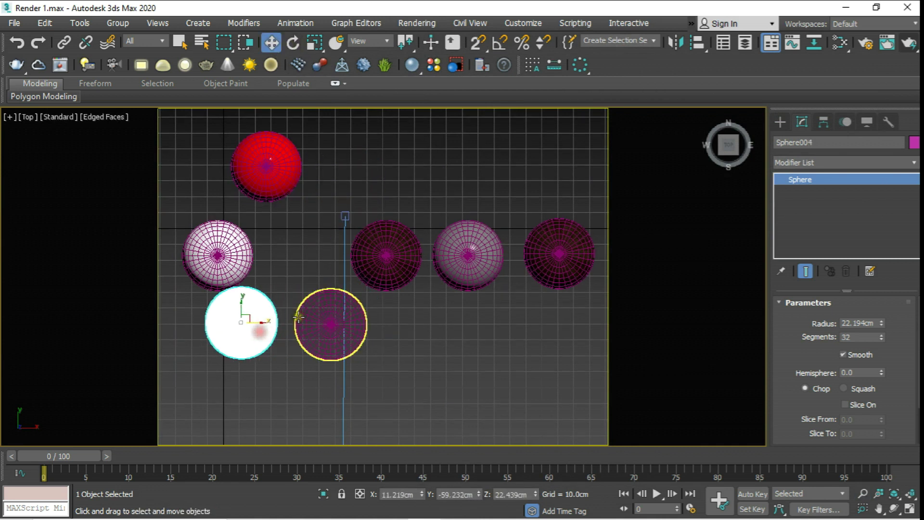
middle_click_drag(306, 317, 282, 309)
left_click(283, 308)
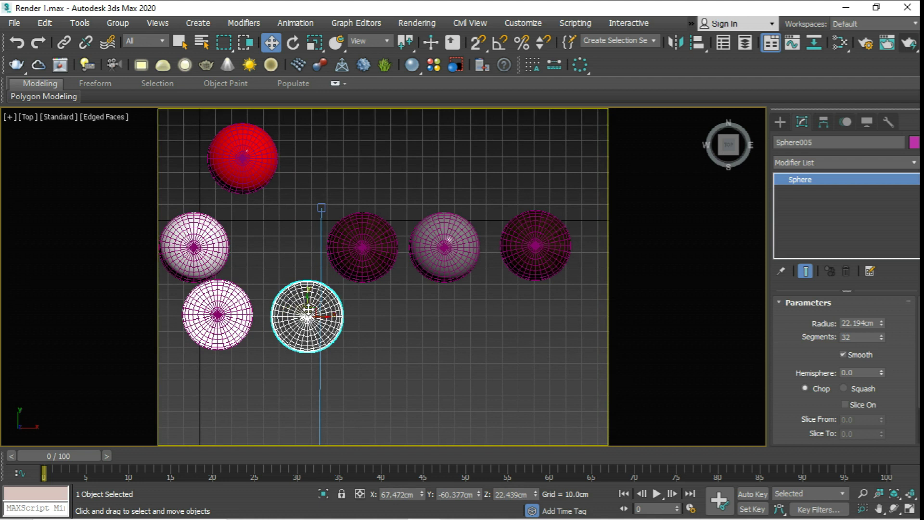
left_click_drag(312, 313, 442, 315, "shift")
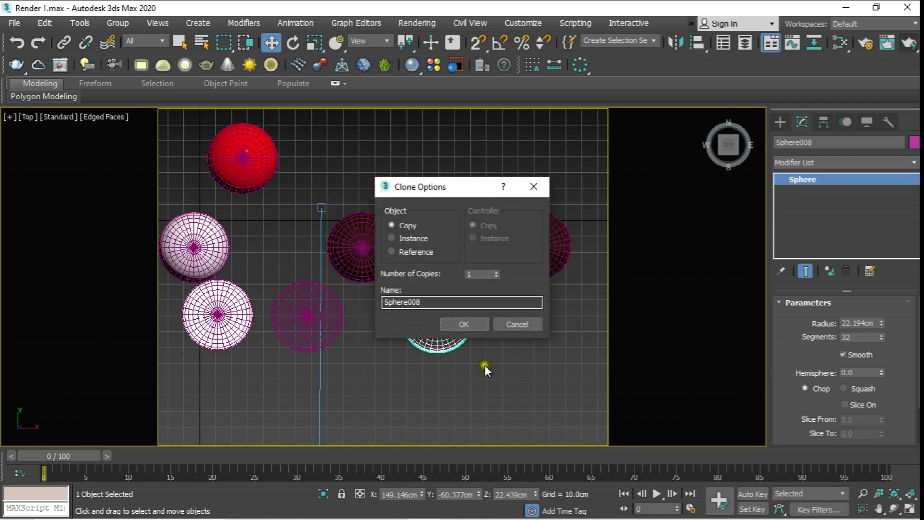
left_click(458, 325)
left_click(264, 173)
mouse_move(249, 143)
left_mouse_down()
mouse_move(287, 215)
mouse_move(268, 213)
mouse_move(299, 233)
mouse_move(289, 241)
mouse_move(312, 263)
left_mouse_up()
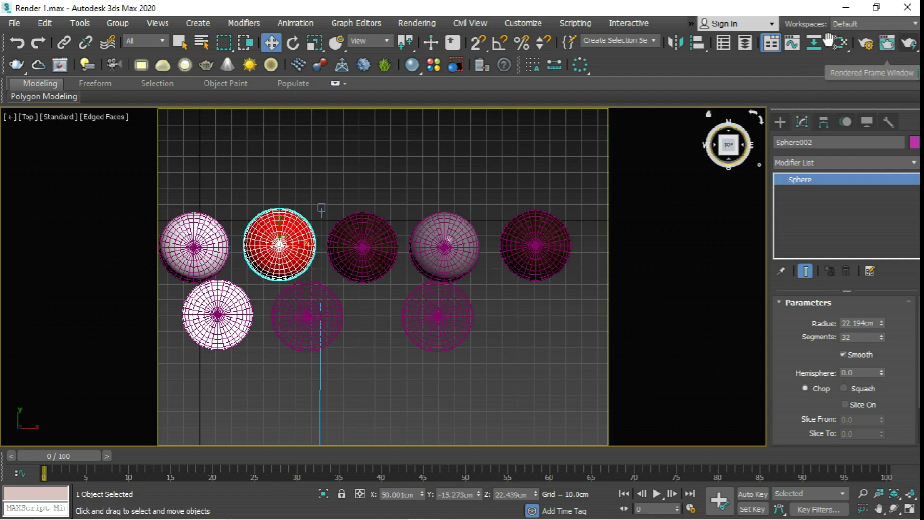
In the Slate Material Editor, add a Bitmap node loading cotton violet22.jpg.
key("m")
scroll(496, 196, "down", 2)
scroll(496, 186, "down", 3)
scroll(496, 186, "down", 4)
scroll(569, 184, "down", 2)
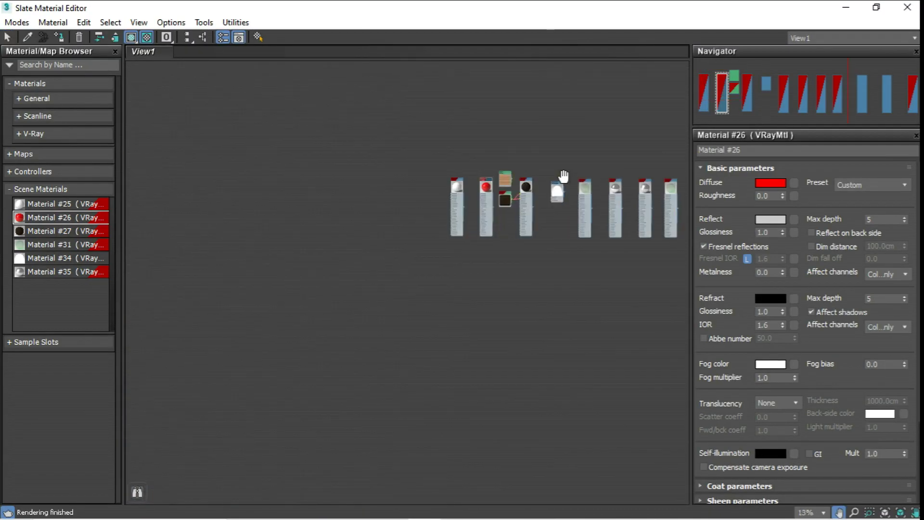
scroll(558, 187, "up", 4)
scroll(629, 202, "up", 2)
middle_click_drag(599, 200, 362, 197)
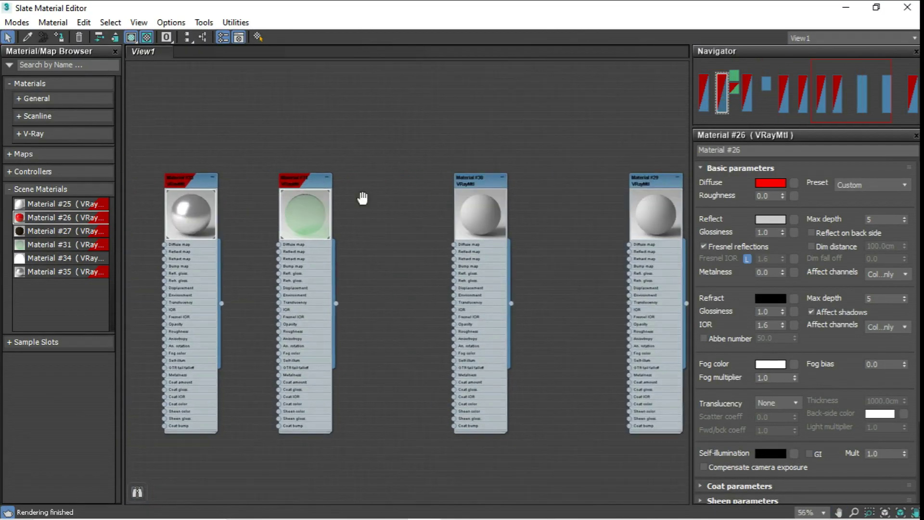
scroll(362, 198, "up", 2)
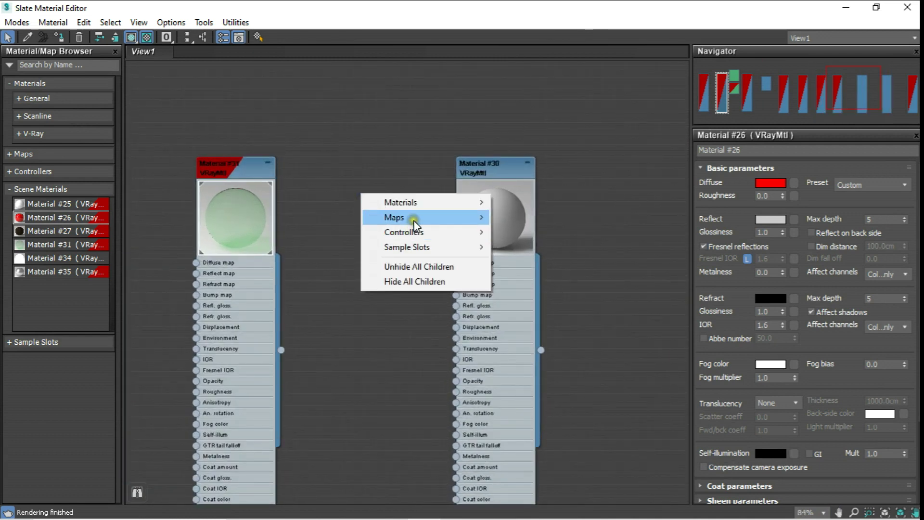
mouse_move(524, 217)
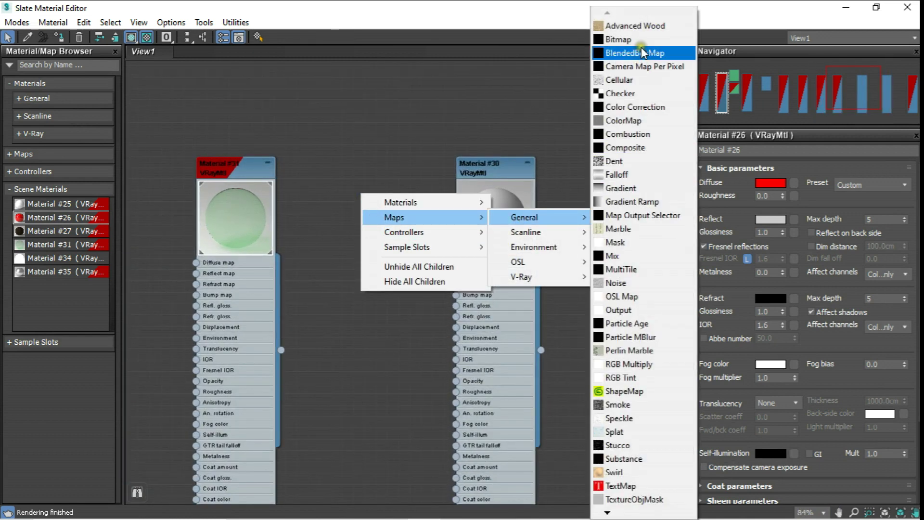
left_click(640, 41)
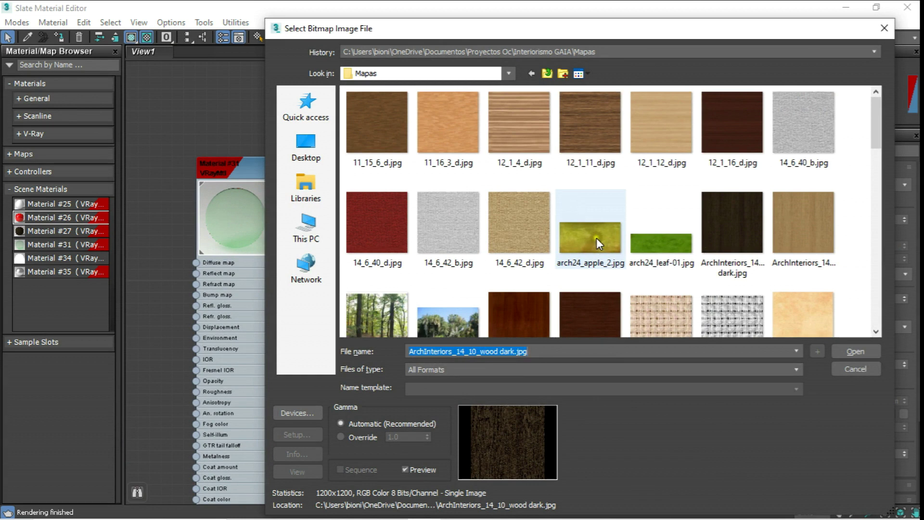
scroll(624, 195, "down", 5)
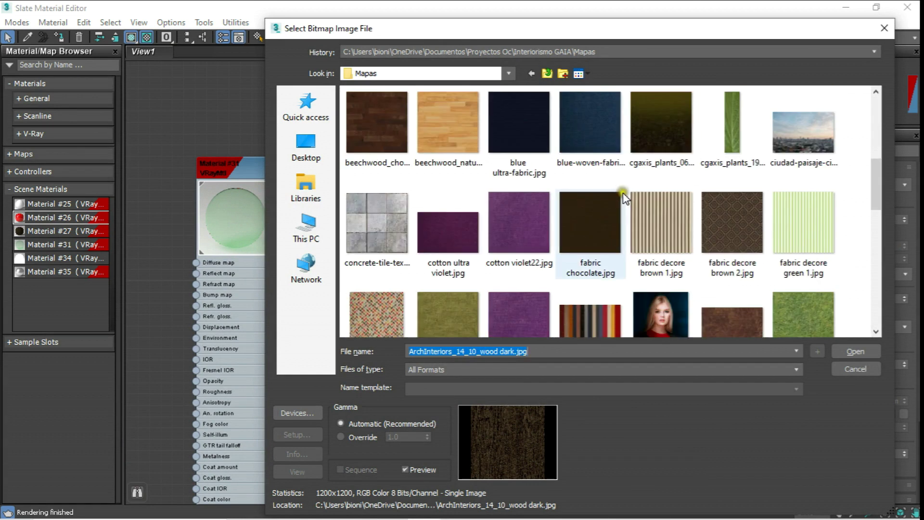
double_click(532, 221)
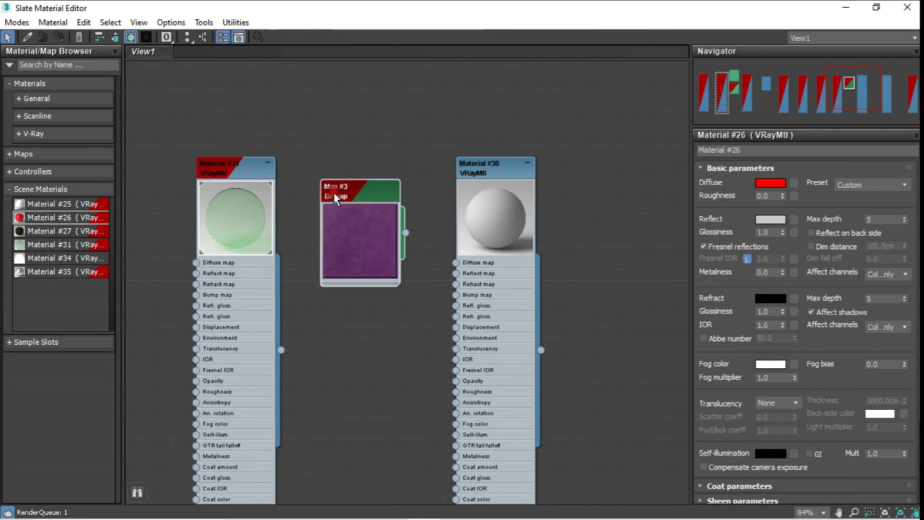
Wire the cotton violet bitmap into Material #30's Diffuse and Bump map inputs.
scroll(421, 248, "up", 3)
scroll(420, 248, "up", 2)
middle_click_drag(420, 248, 334, 208)
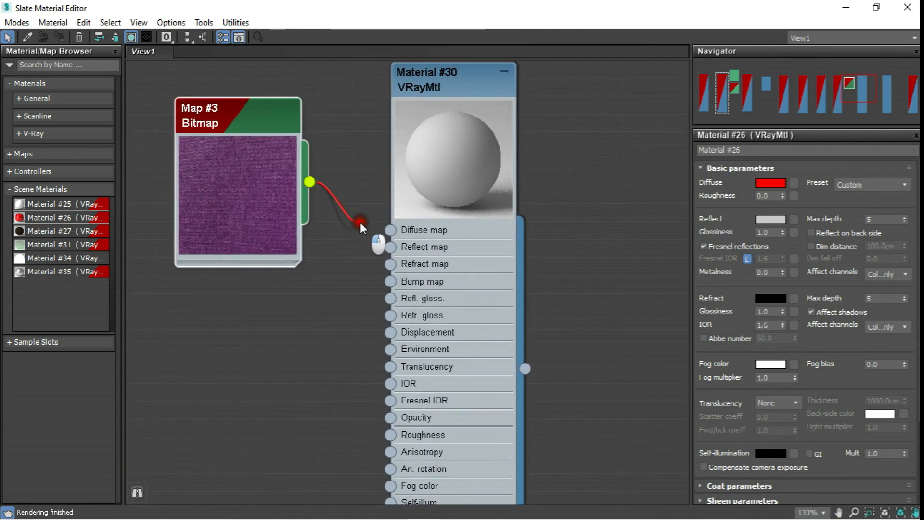
left_click_drag(346, 224, 388, 241)
middle_click_drag(275, 231, 354, 227)
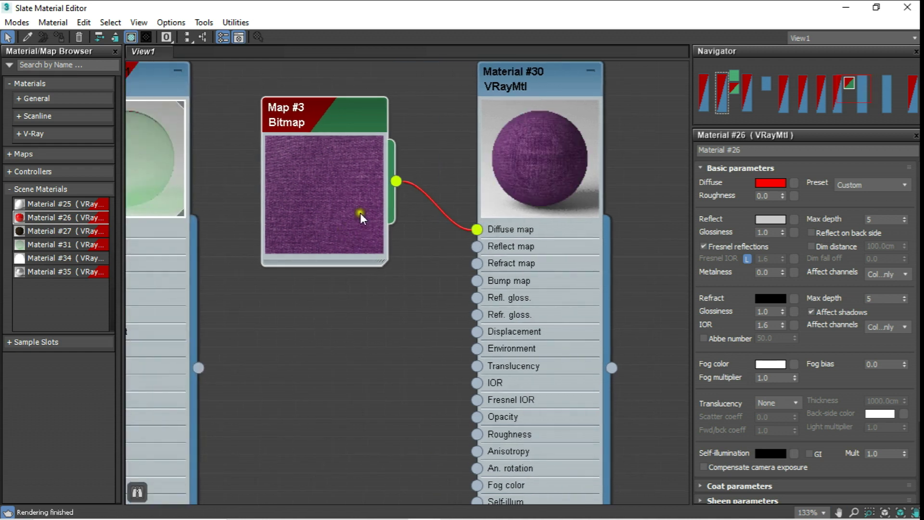
scroll(409, 172, "down", 3)
scroll(408, 172, "down", 2)
mouse_move(402, 171)
middle_mouse_down()
mouse_move(394, 151)
mouse_move(376, 155)
middle_mouse_up()
left_click_drag(272, 199, 442, 311)
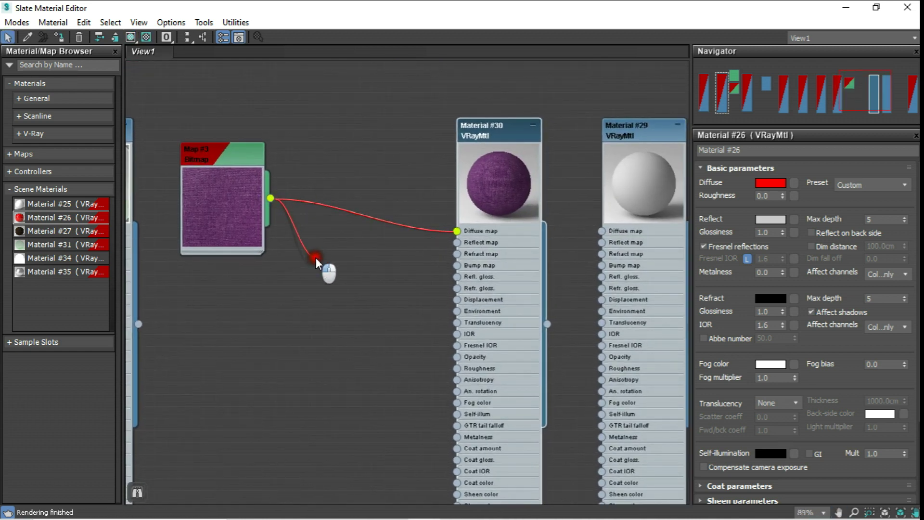
left_click_drag(441, 310, 456, 265)
middle_click_drag(390, 209, 404, 251)
Add a Falloff map fed by the violet bitmap and connect it to Material #30's Diffuse.
right_click(372, 161)
mouse_move(405, 184)
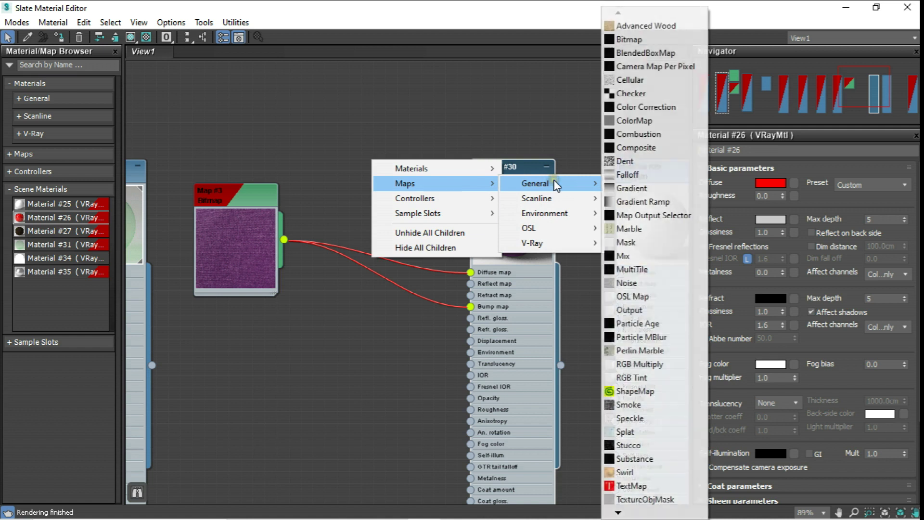
mouse_move(535, 183)
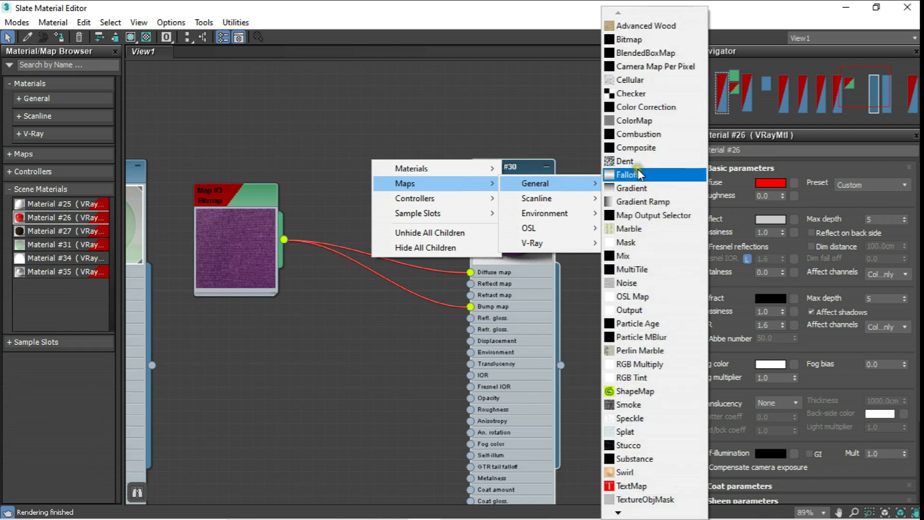
left_click(629, 175)
left_click_drag(284, 239, 324, 179)
mouse_move(417, 174)
left_mouse_down()
mouse_move(466, 291)
mouse_move(471, 272)
left_mouse_up()
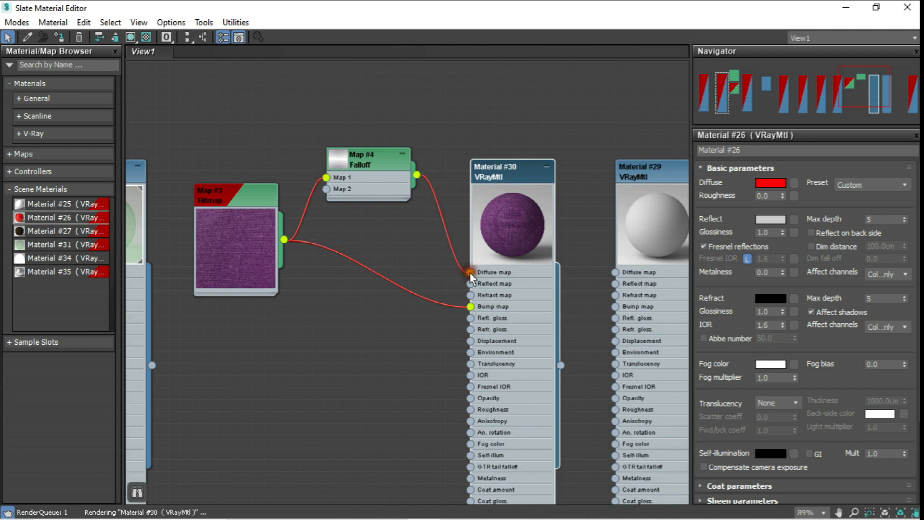
middle_click_drag(523, 183, 466, 188)
double_click(459, 183)
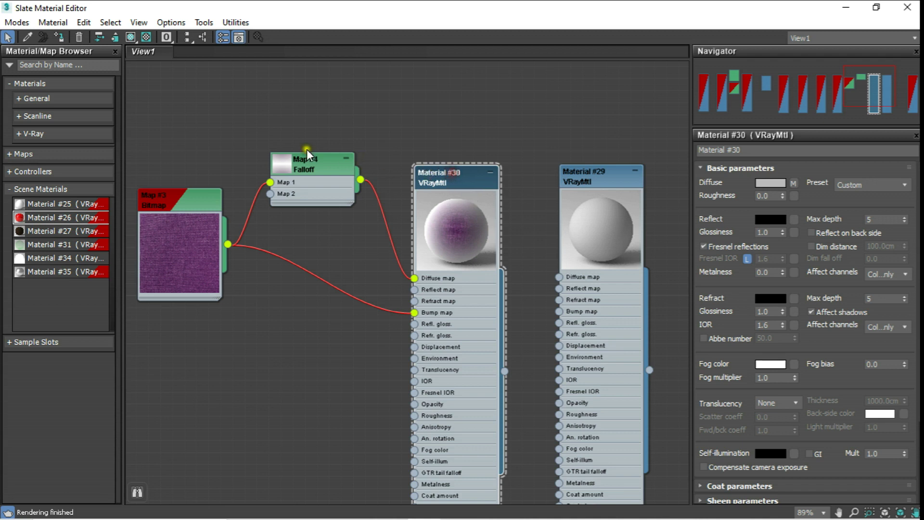
left_click(307, 161)
double_click(307, 161)
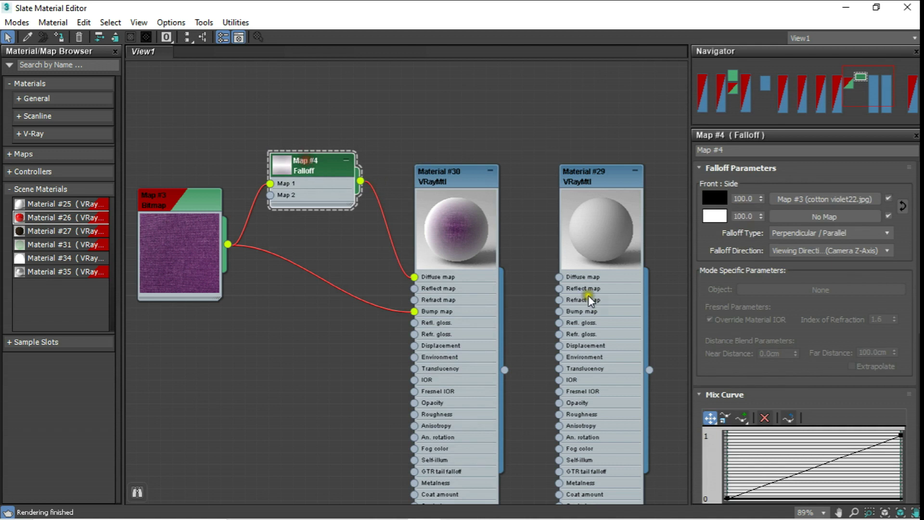
Reshape the Falloff mix curve, lifting its left end and lowering its right end.
scroll(917, 269, "down", 5)
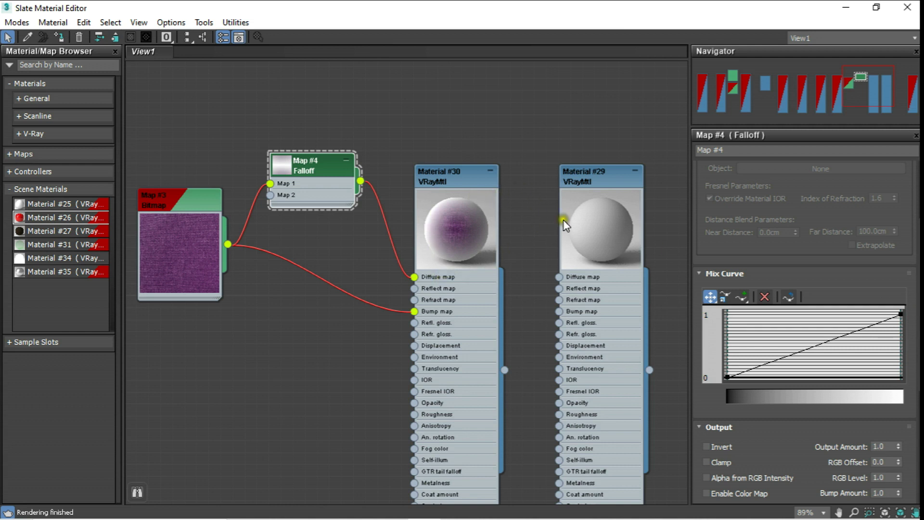
left_click_drag(901, 311, 903, 364)
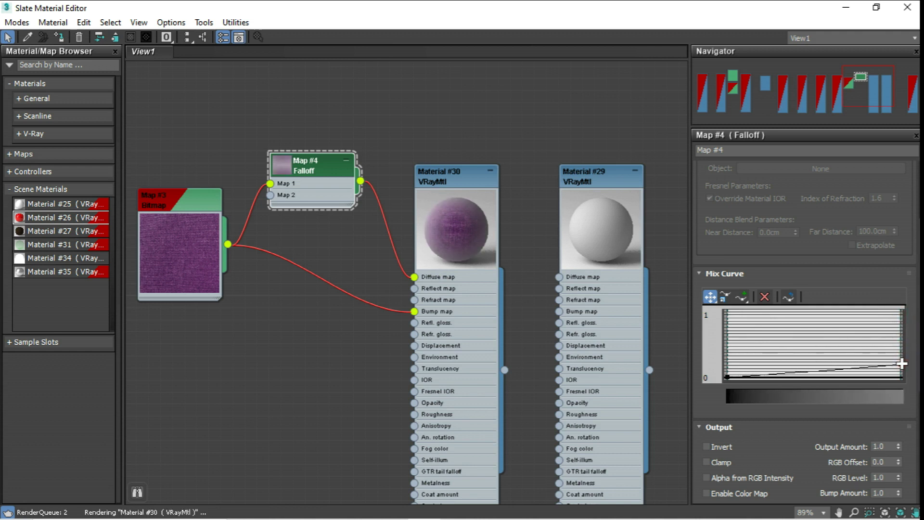
left_click_drag(902, 363, 901, 361)
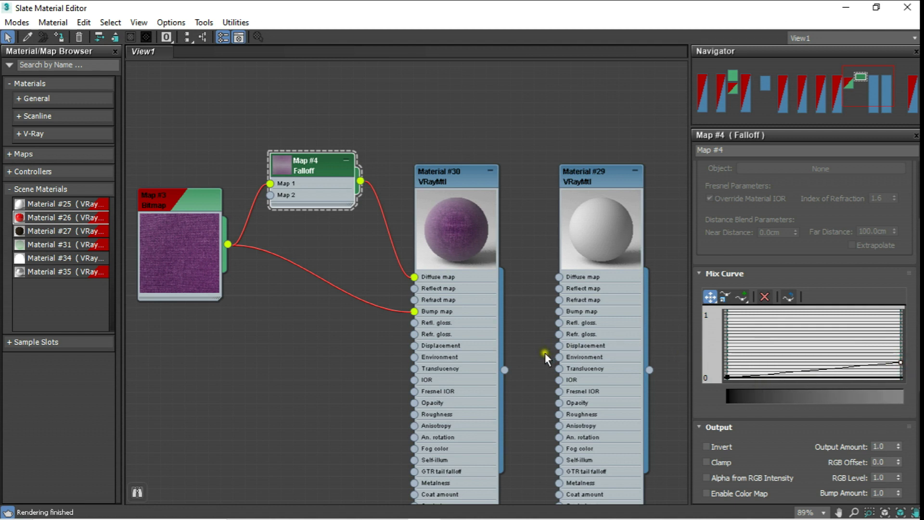
mouse_move(729, 377)
left_mouse_down()
mouse_move(729, 327)
mouse_move(732, 377)
left_mouse_up()
left_click_drag(896, 362, 904, 368)
left_click(904, 367)
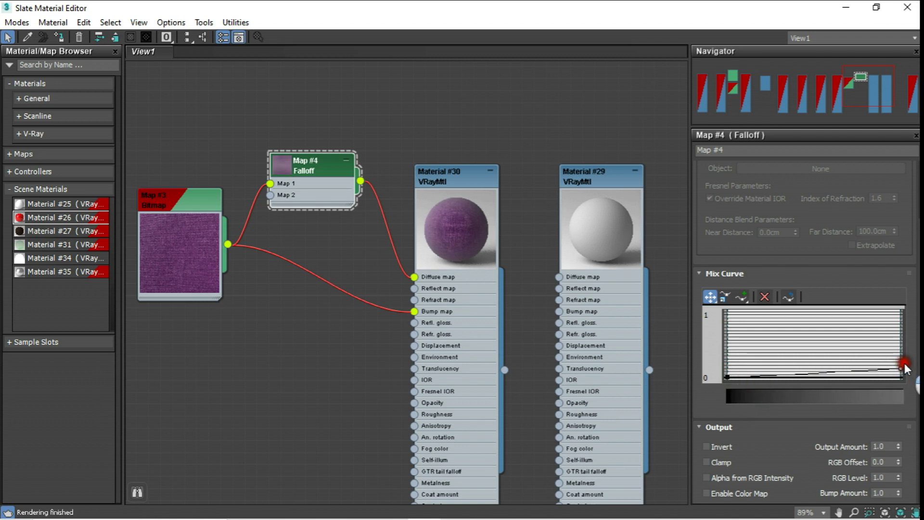
Review Material #30's parameters and clear the node selection.
scroll(505, 250, "down", 1)
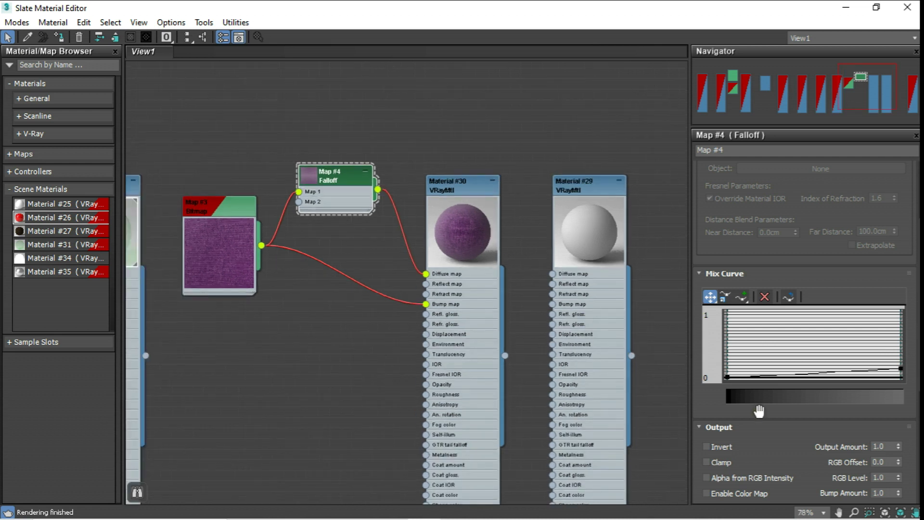
scroll(779, 342, "down", 2)
scroll(779, 343, "down", 2)
scroll(778, 342, "up", 2)
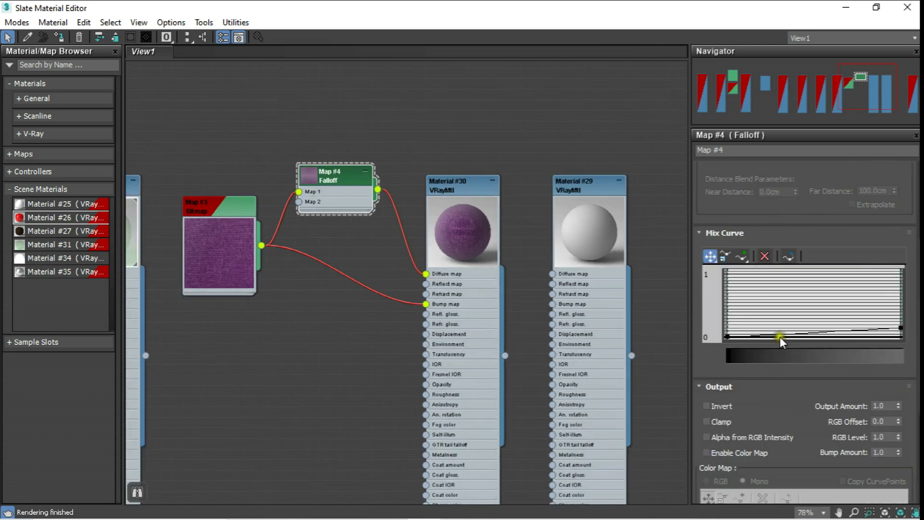
double_click(450, 182)
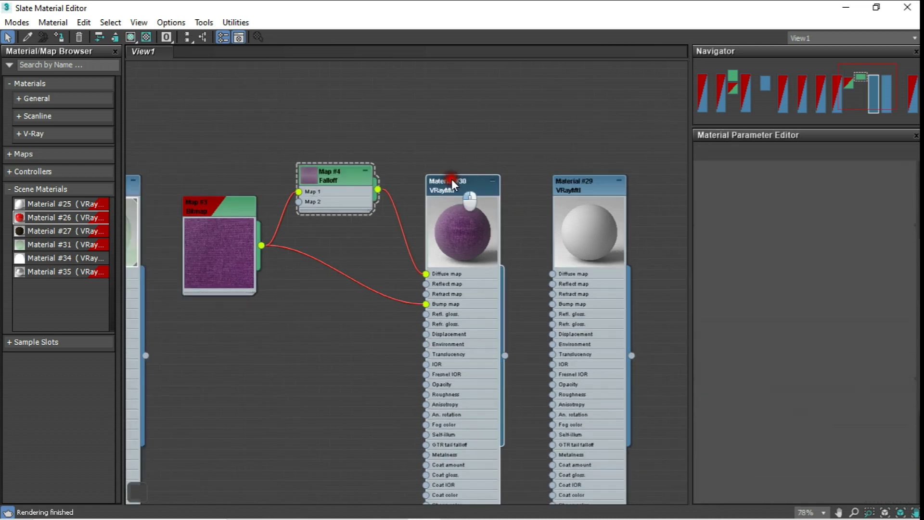
left_click(438, 146)
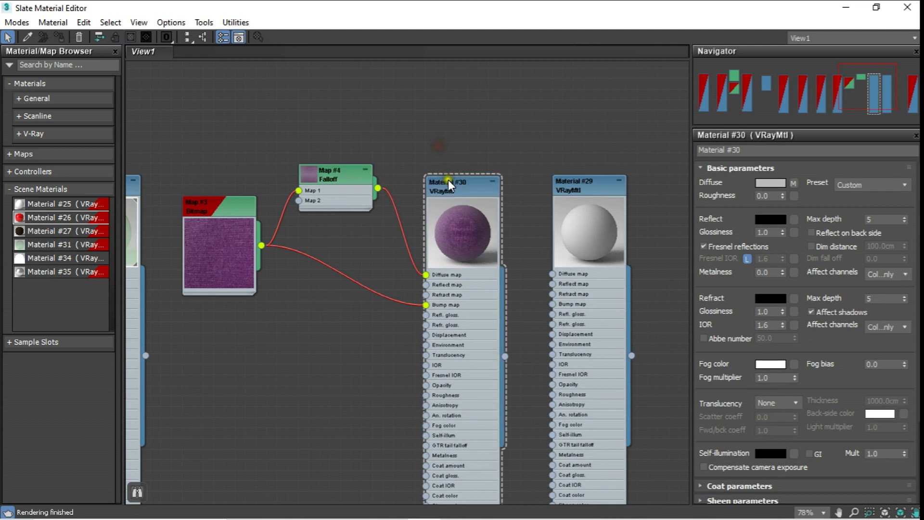
scroll(448, 248, "up", 1)
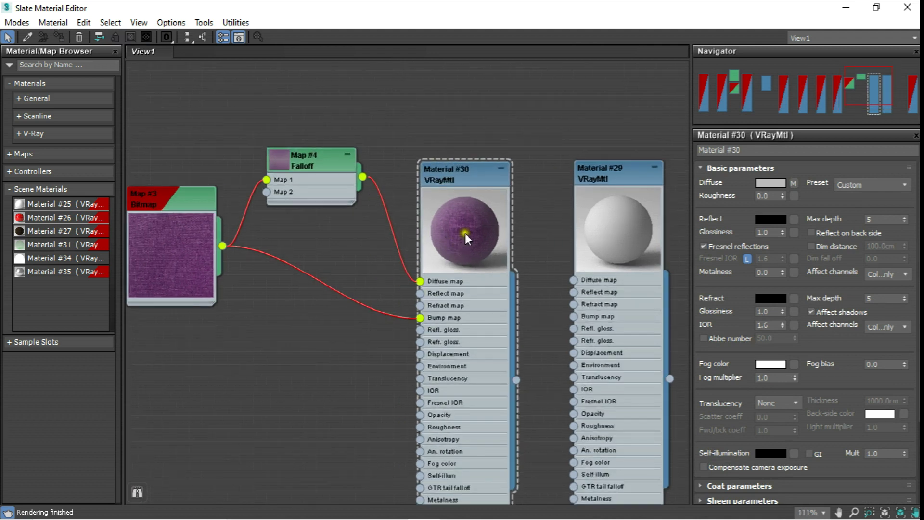
scroll(464, 241, "up", 2)
scroll(472, 236, "up", 1)
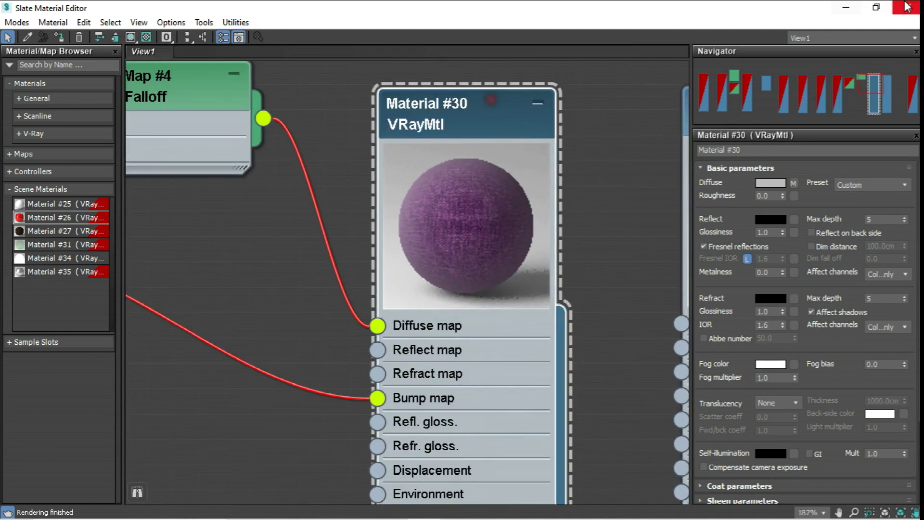
Nudge a lower-row sphere left and show Material #30's fabric texture on it in the viewport.
left_click(877, 7)
middle_click_drag(402, 227, 402, 177)
left_click(430, 235)
left_click_drag(430, 233, 407, 230)
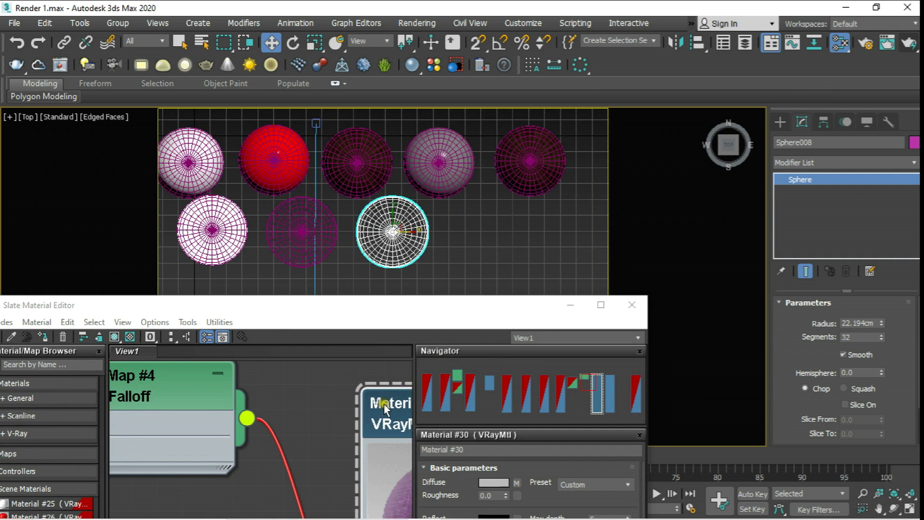
scroll(327, 380, "down", 3)
scroll(323, 381, "down", 2)
scroll(325, 379, "down", 2)
scroll(330, 379, "down", 1)
left_click(114, 333)
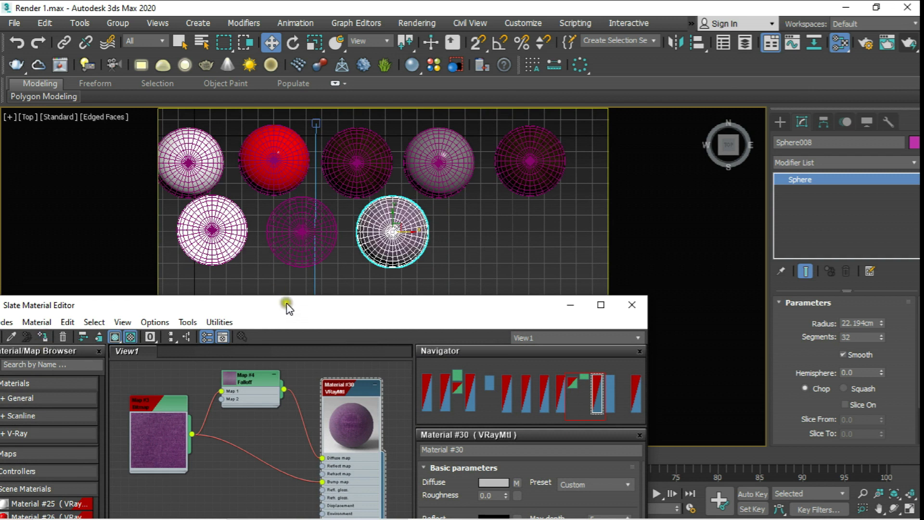
Close the material editor and orbit the perspective view around the textured sphere.
left_click_drag(287, 306, 399, 276)
left_click(741, 273)
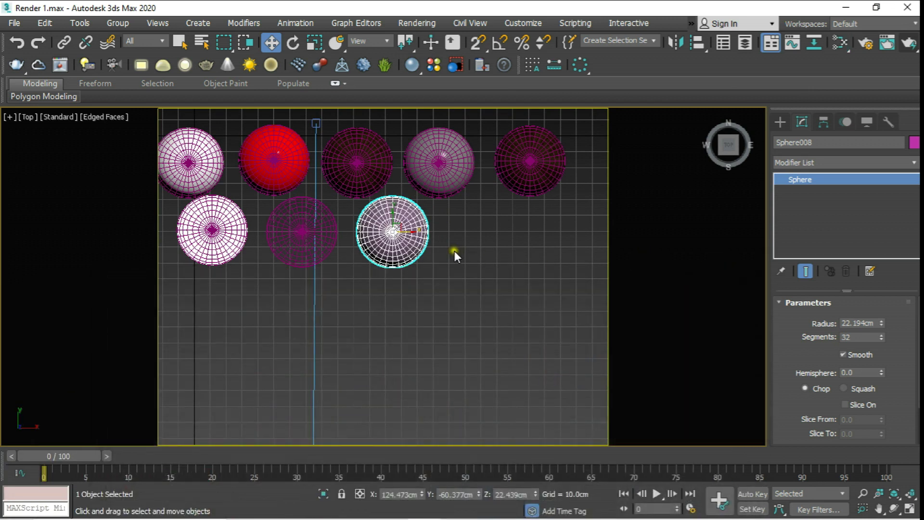
key("p")
scroll(387, 214, "up", 5)
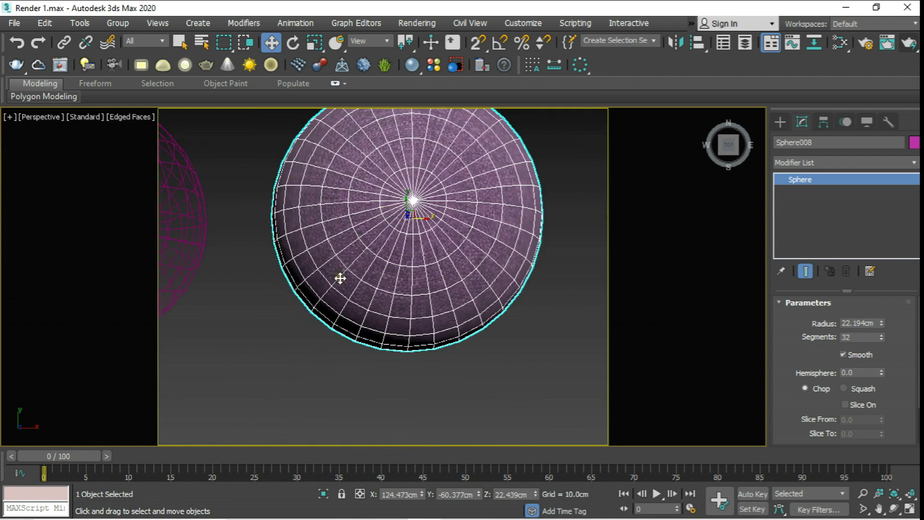
left_click(894, 509)
mouse_move(435, 340)
left_mouse_down()
mouse_move(457, 284)
mouse_move(337, 265)
mouse_move(433, 319)
mouse_move(419, 278)
left_mouse_up()
Render the PhysCamera001 view with V-Ray, then close the messages and frame buffer windows.
key("c")
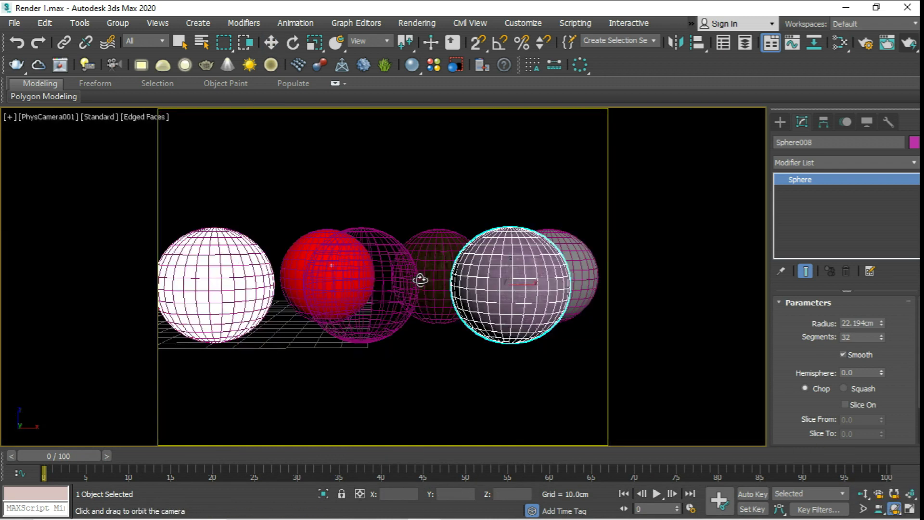
left_click(909, 45)
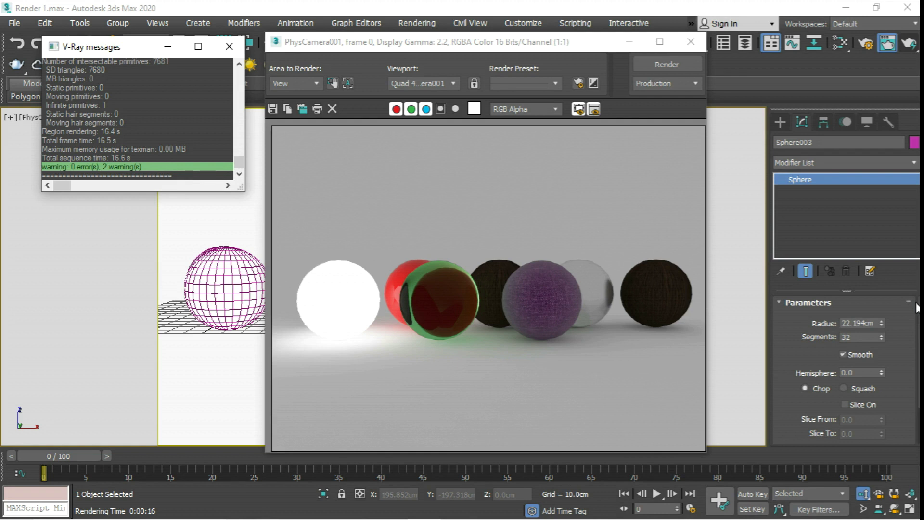
left_click(231, 46)
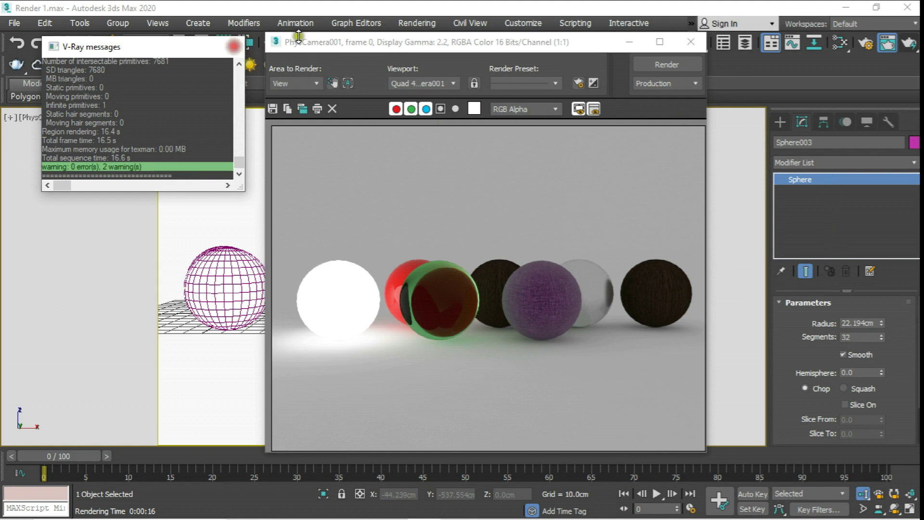
left_click(691, 42)
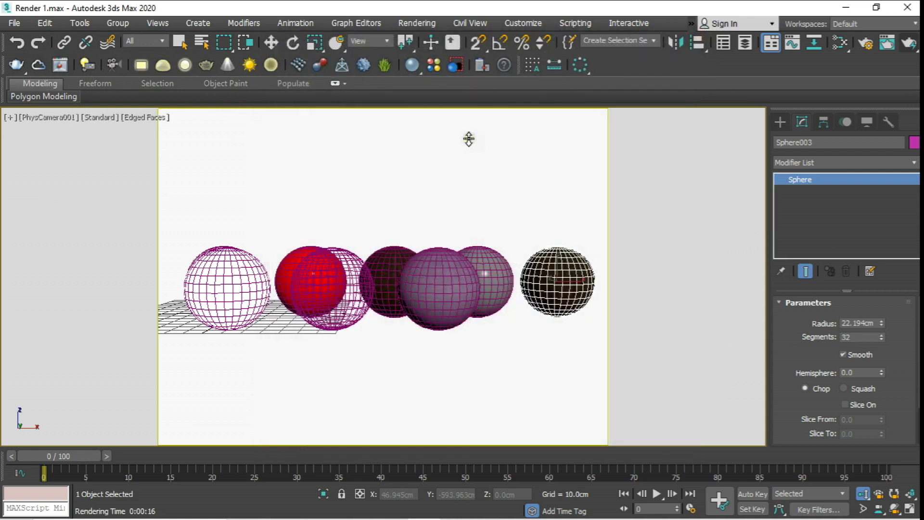
key("f")
scroll(424, 207, "down", 5)
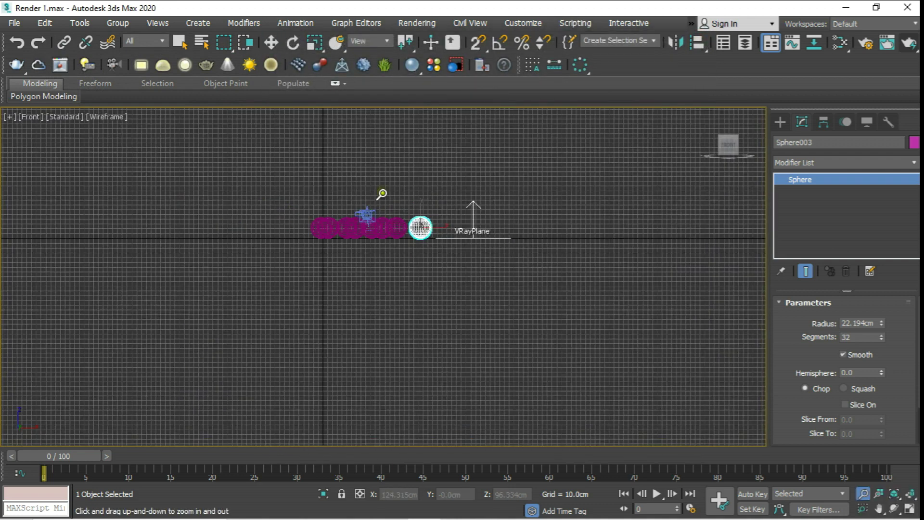
Hide the selected camera in the Top view, leaving an empty grid.
left_click(272, 43)
key("t")
scroll(362, 285, "up", 2)
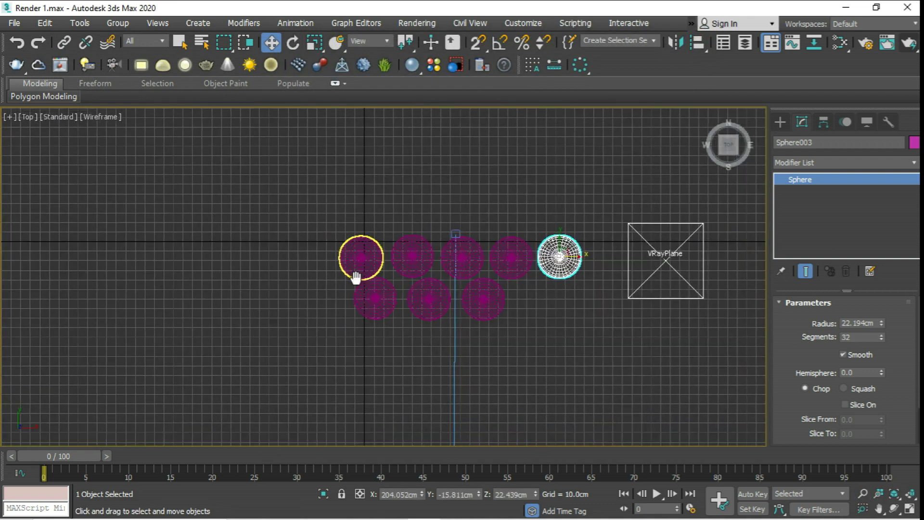
key("alt+q")
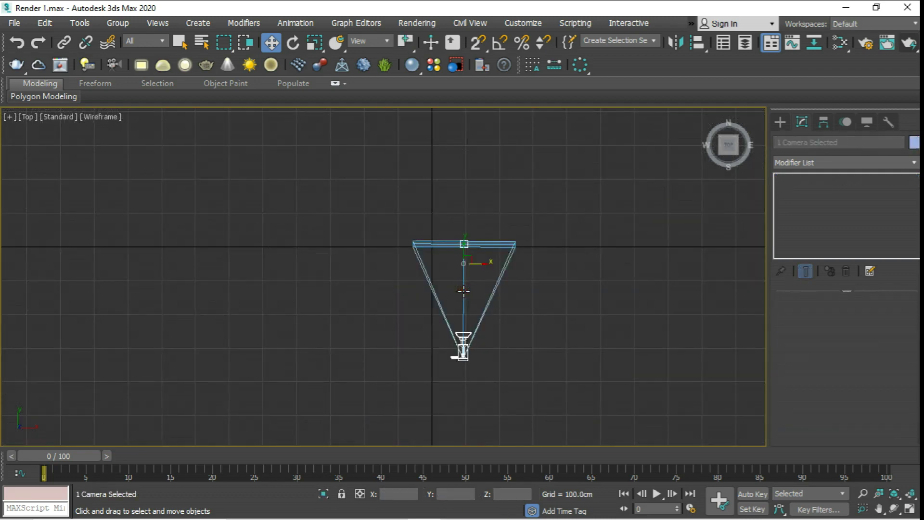
right_click(464, 288)
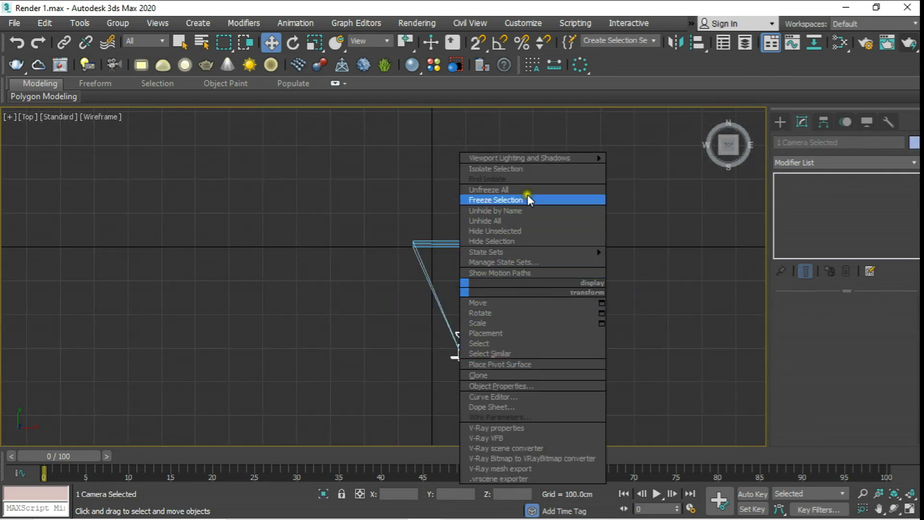
left_click(506, 240)
middle_click_drag(482, 244, 424, 276)
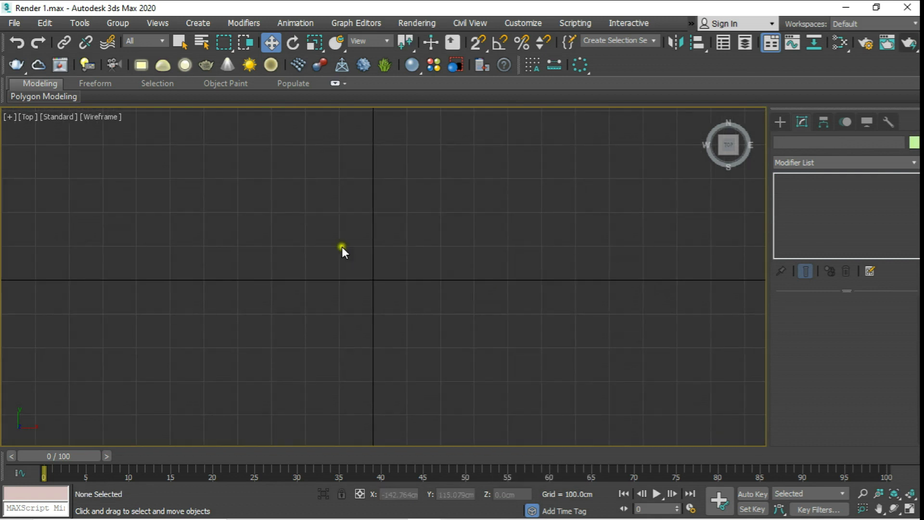
left_click(15, 22)
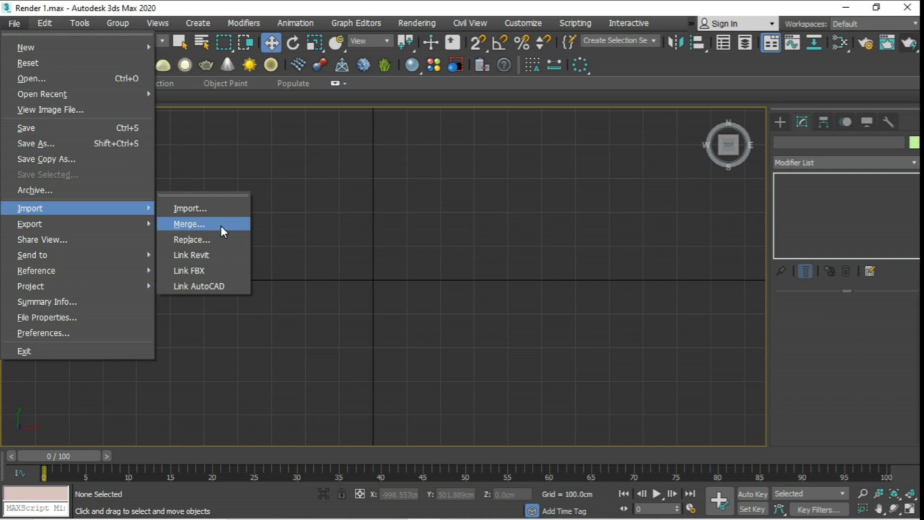
Merge all objects from Mesa Silla.max, dismissing the missing plugins warning.
mouse_move(82, 208)
left_click(19, 24)
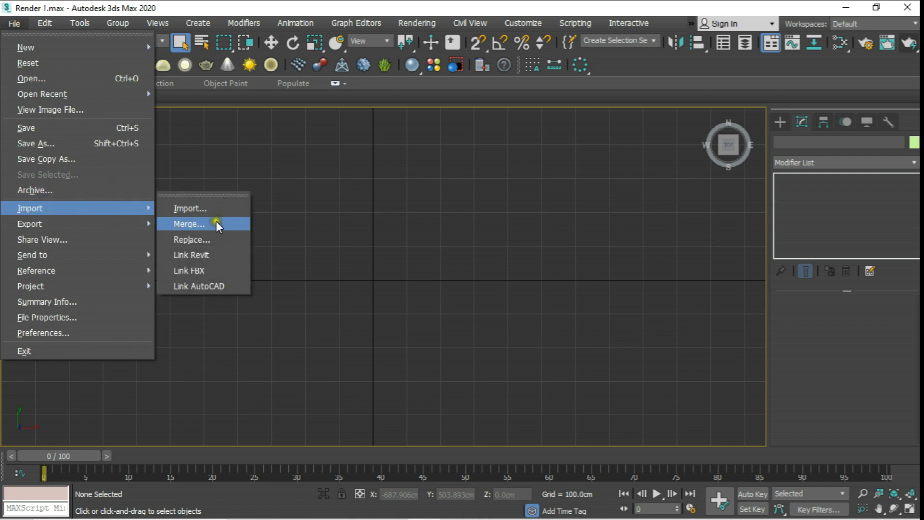
left_click(220, 215)
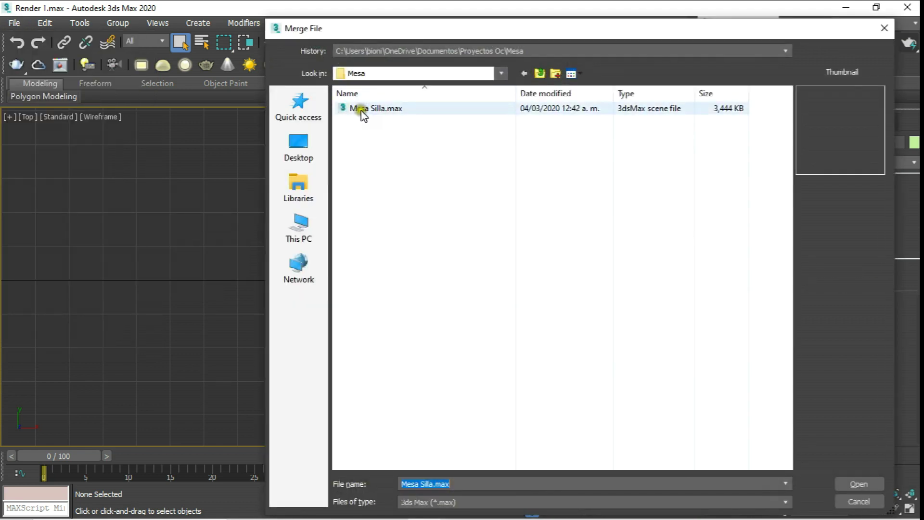
double_click(374, 109)
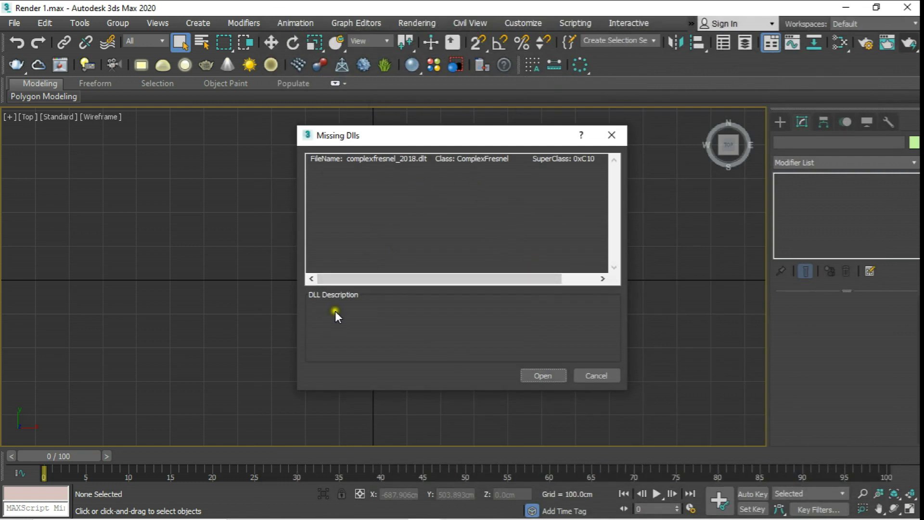
left_click(542, 375)
mouse_move(392, 148)
left_mouse_down()
mouse_move(409, 204)
mouse_move(411, 323)
left_mouse_up()
left_click_drag(476, 248, 480, 163)
left_click(516, 413)
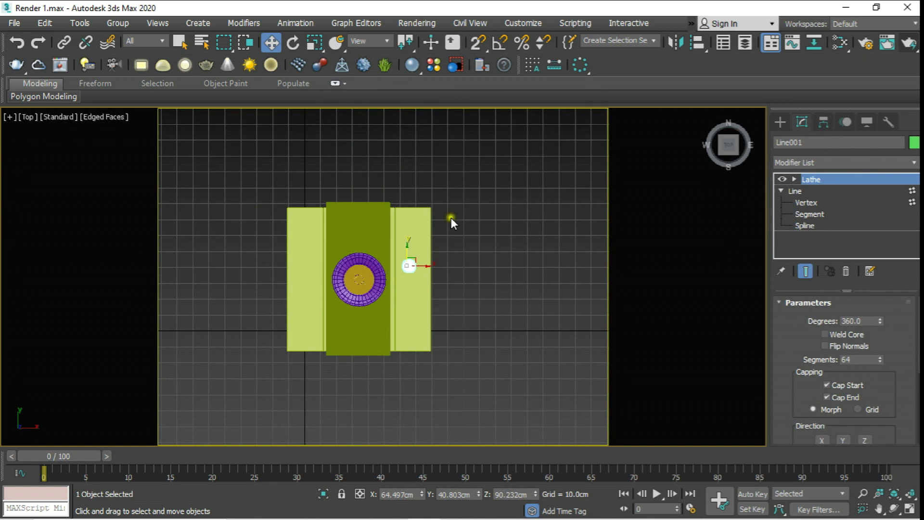
Close the import menu and orbit a perspective view of the merged table.
left_click(14, 23)
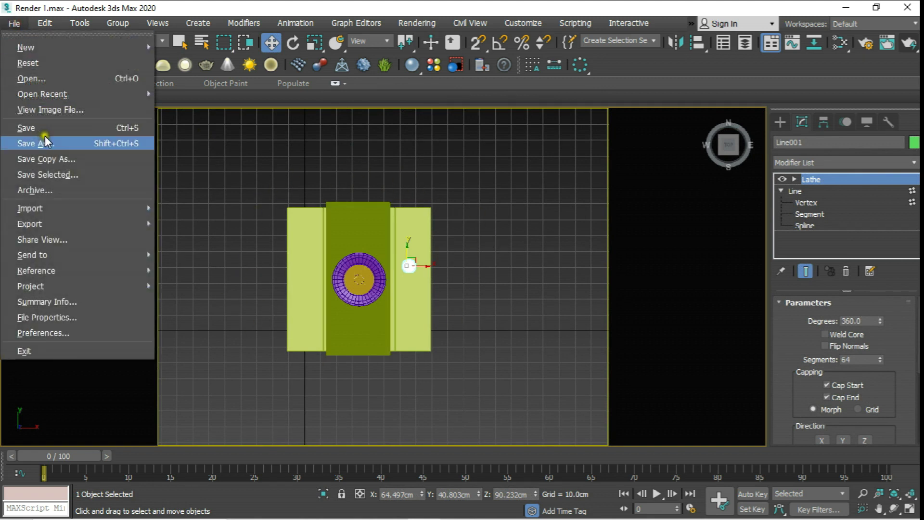
mouse_move(30, 208)
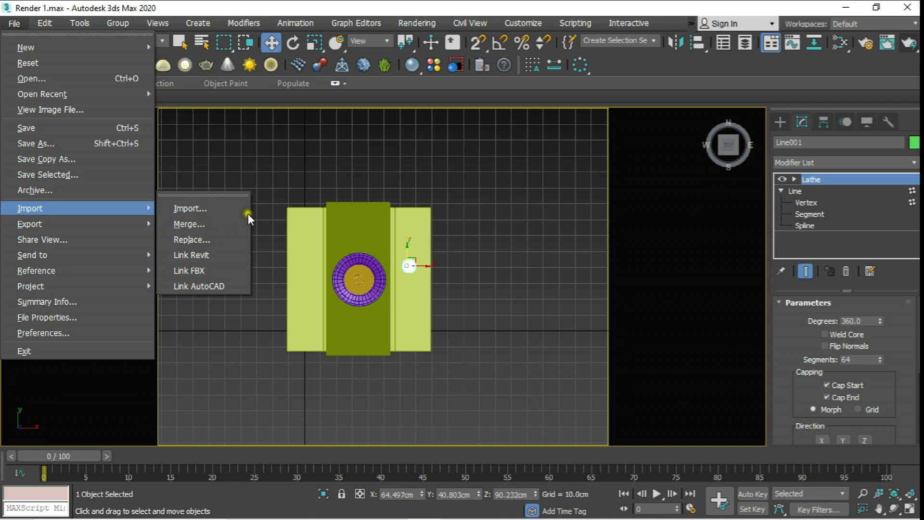
left_click(351, 180)
middle_click_drag(428, 224, 429, 244)
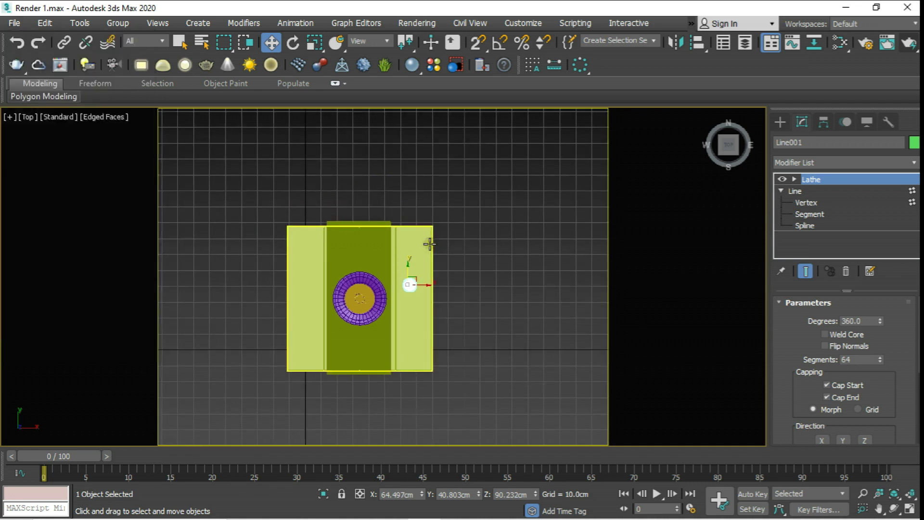
key("p")
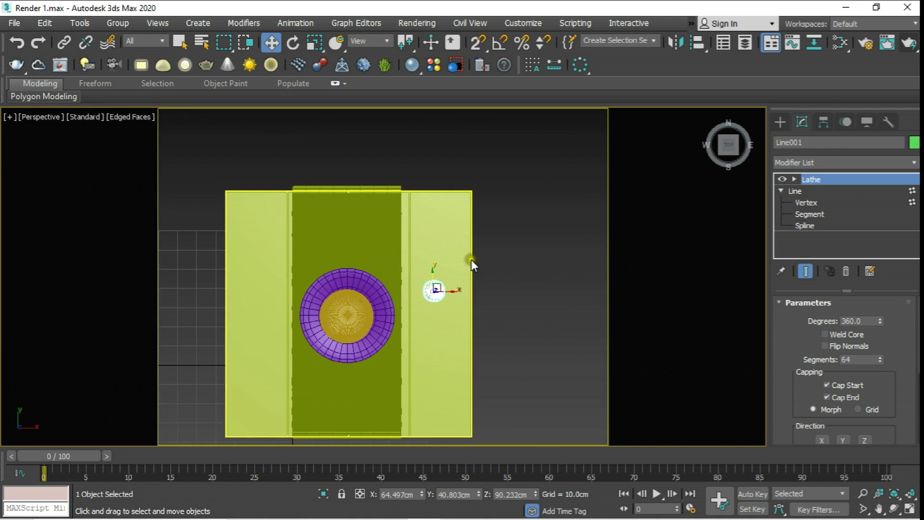
left_click(894, 509)
left_click_drag(466, 363, 456, 313)
Zoom in, deselect the wine glass and select the table Box021.
scroll(447, 289, "down", 5)
scroll(422, 247, "up", 2)
scroll(392, 270, "up", 2)
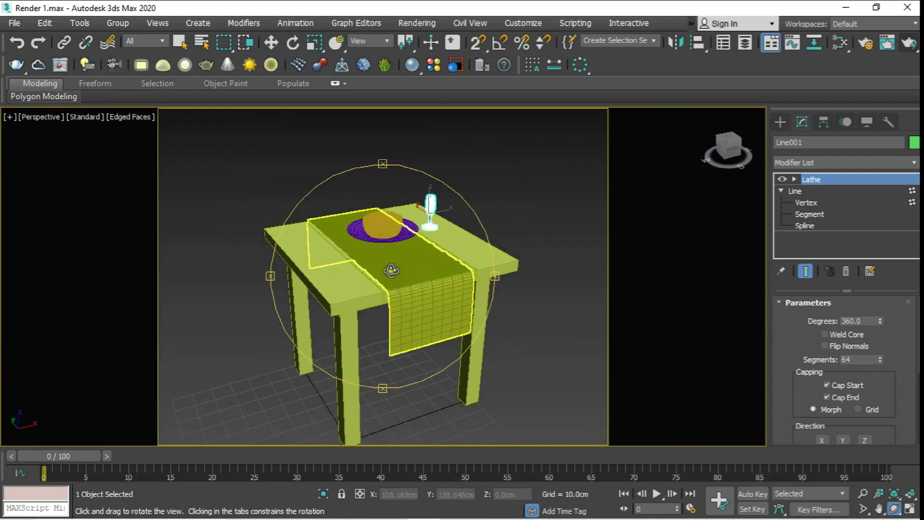
scroll(390, 269, "up", 2)
scroll(385, 256, "up", 2)
scroll(396, 212, "down", 3)
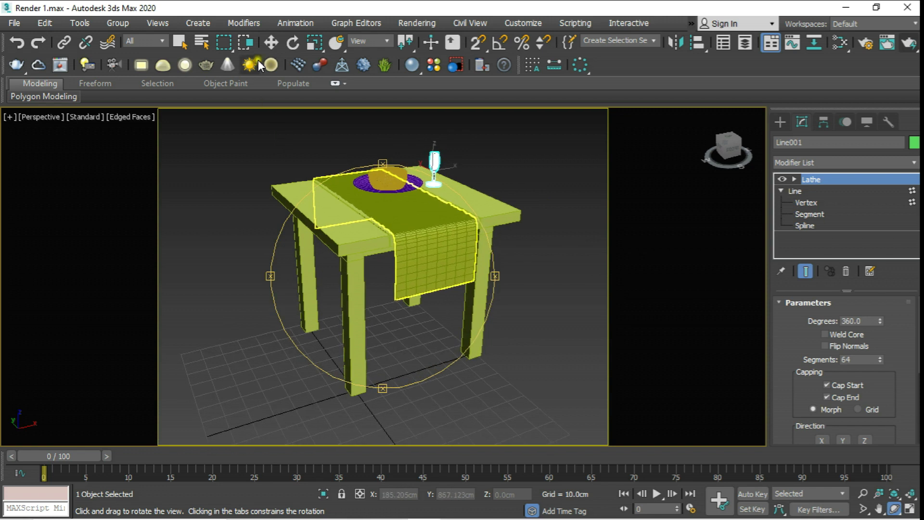
right_click(248, 139)
left_click(247, 139)
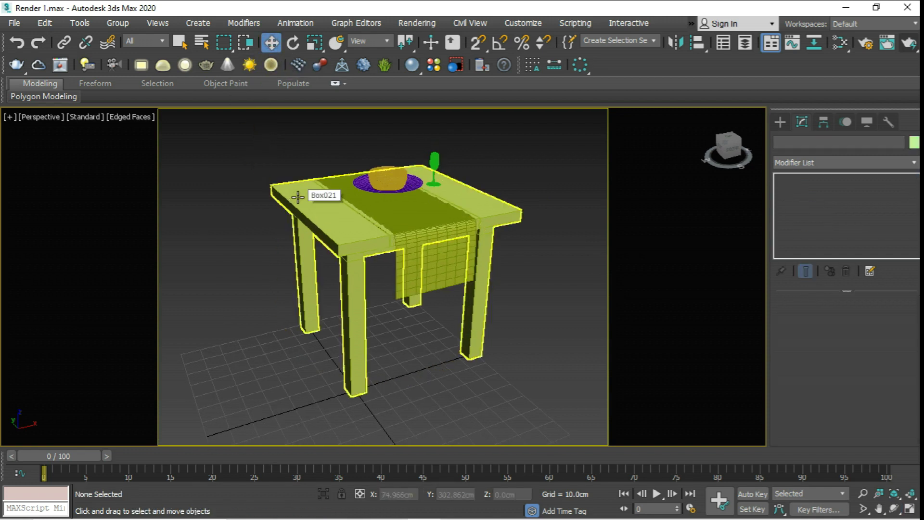
left_click(298, 197)
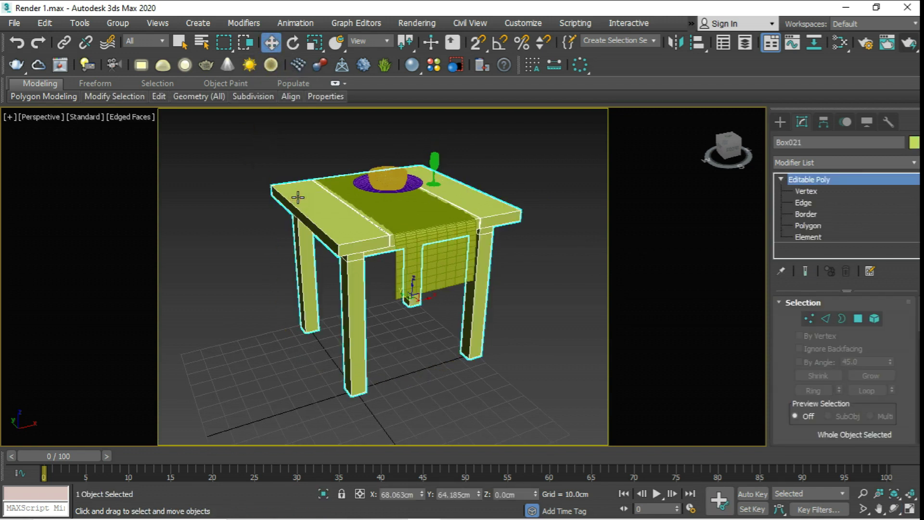
Connect the wood map to Material #27's Diffuse and assign Material #27 to Box021.
key("m")
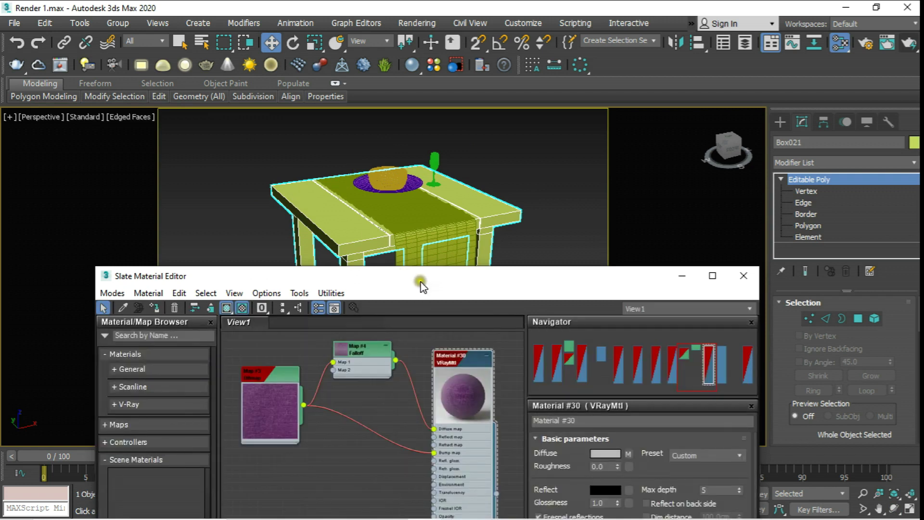
left_click_drag(420, 281, 788, 82)
scroll(669, 234, "down", 5)
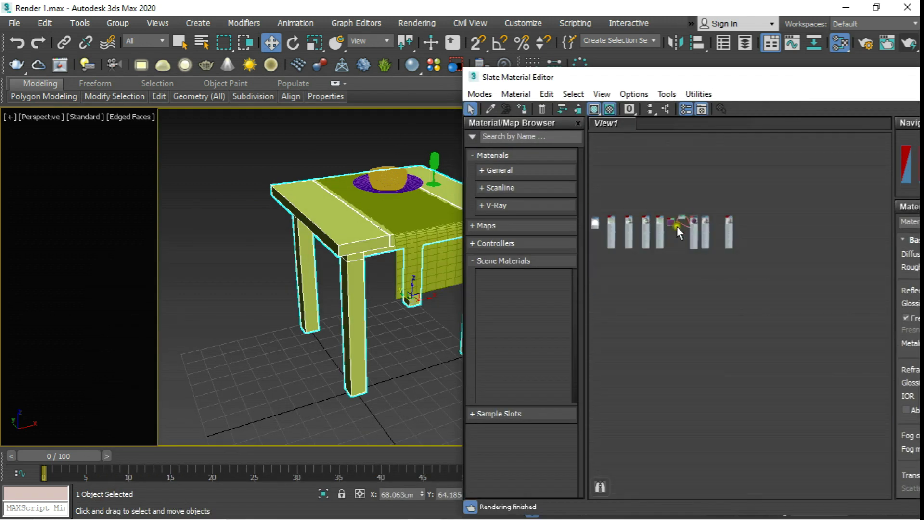
scroll(623, 230, "up", 3)
scroll(622, 228, "up", 2)
scroll(636, 214, "up", 3)
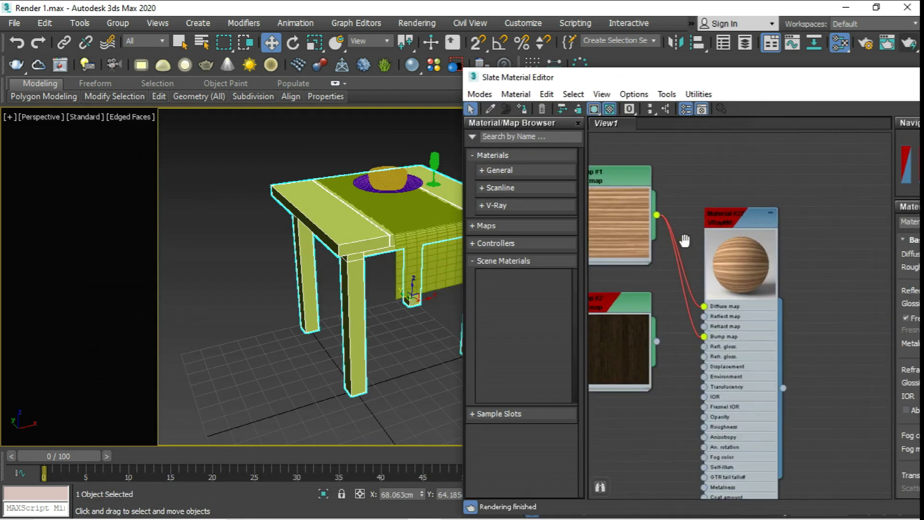
scroll(681, 236, "up", 1)
scroll(621, 221, "up", 1)
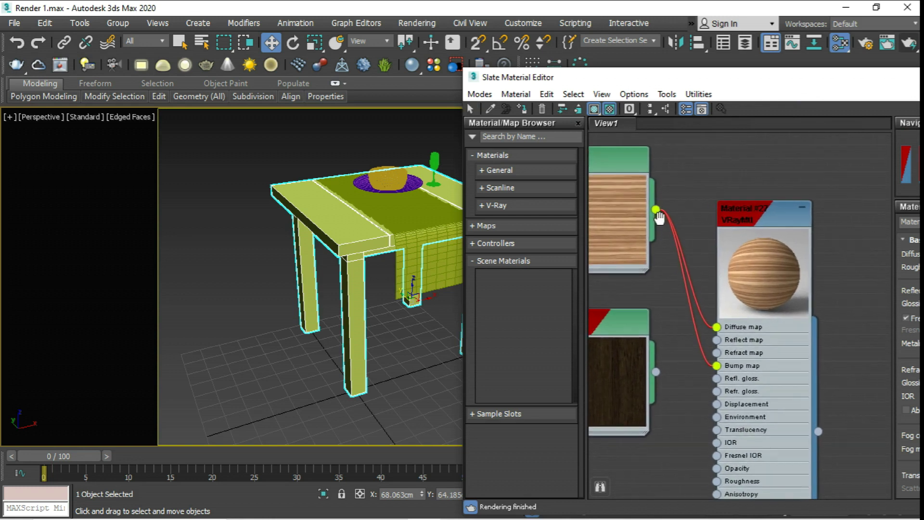
left_click(628, 161)
left_click_drag(656, 210, 716, 325)
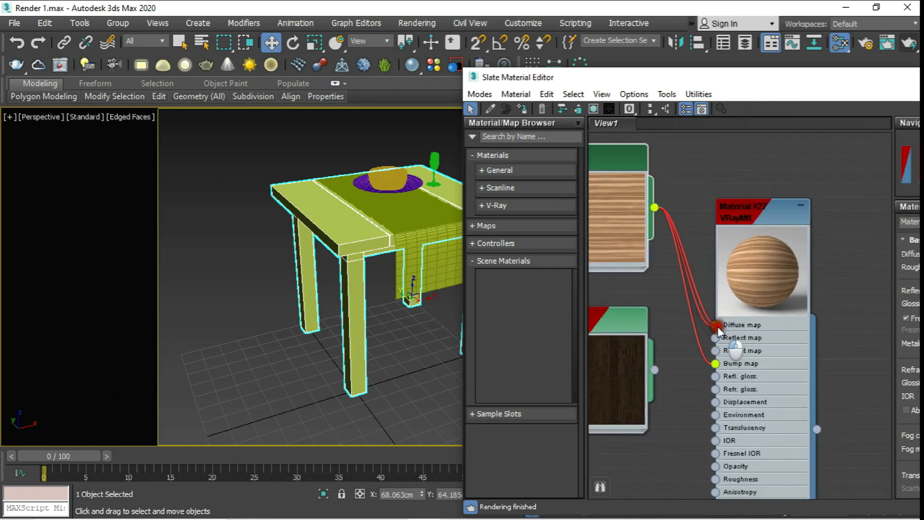
left_click(753, 234)
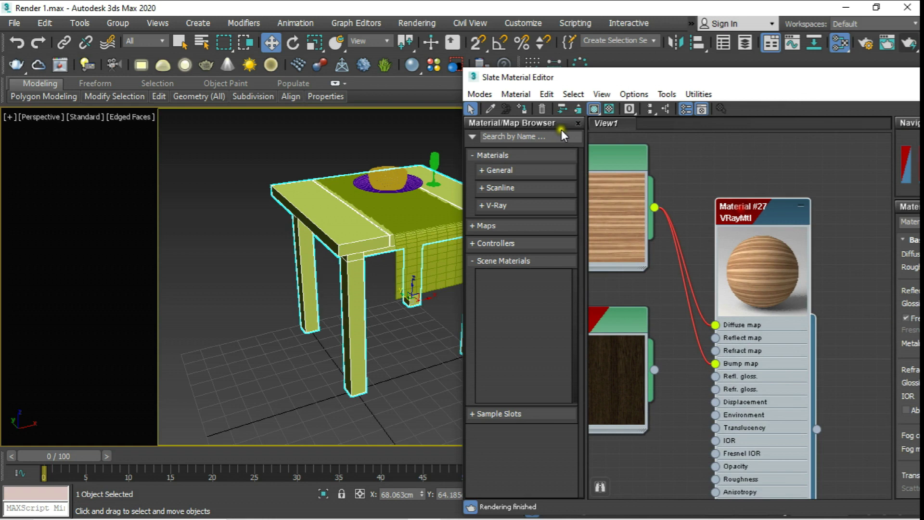
left_click(522, 107)
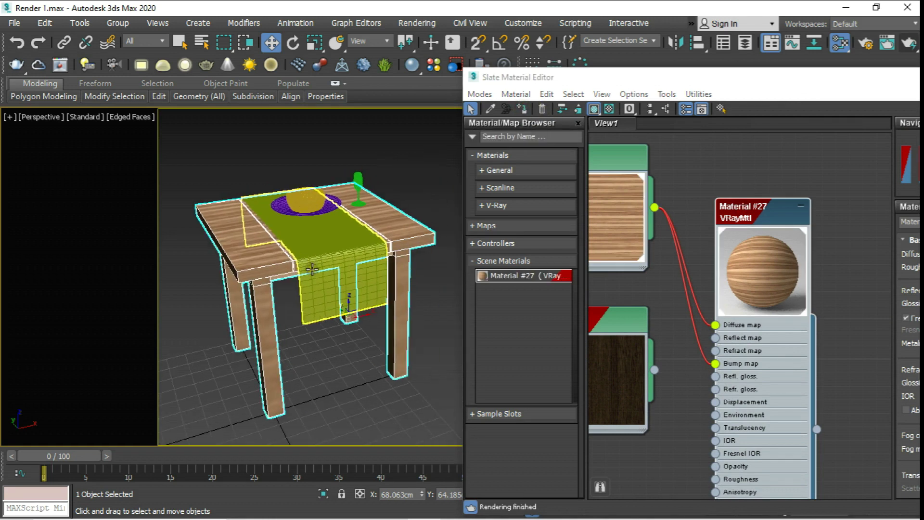
left_click_drag(874, 90, 611, 201)
Close the material editor and orbit higher over the tabletop.
left_click(612, 199)
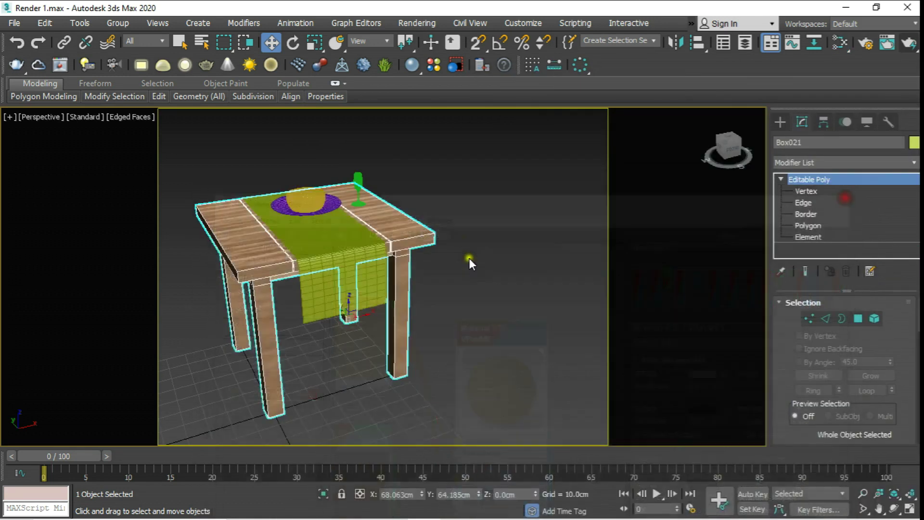
scroll(402, 237, "up", 5)
scroll(402, 237, "down", 5)
scroll(295, 262, "up", 5)
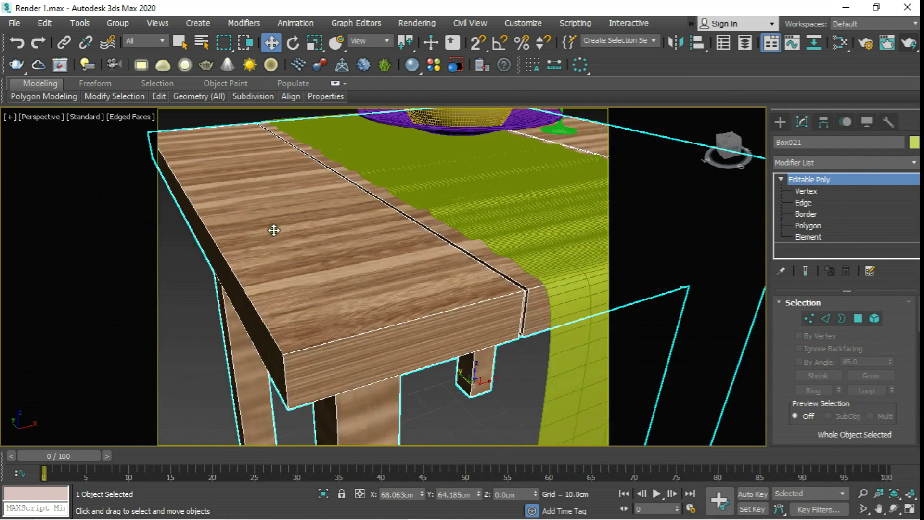
scroll(336, 184, "down", 5)
mouse_move(364, 267)
middle_mouse_down("alt")
mouse_move(371, 284)
mouse_move(353, 270)
middle_mouse_up("alt")
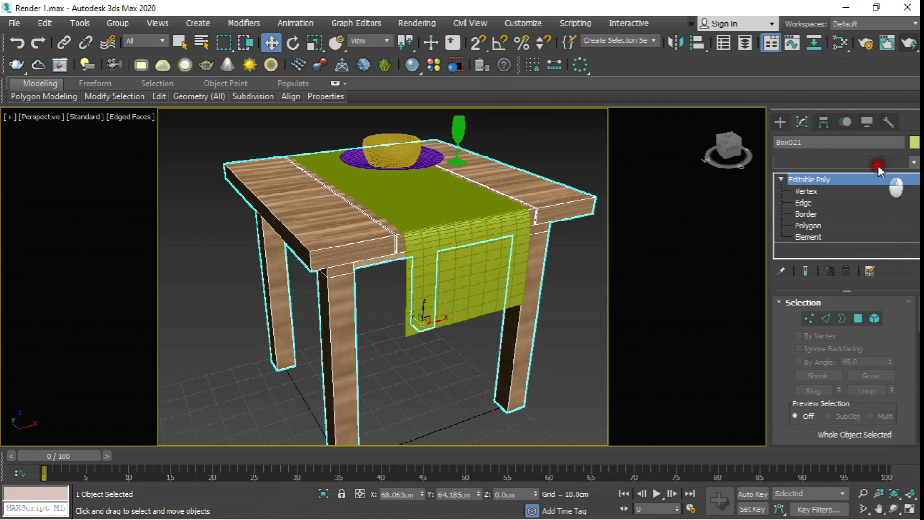
Add a UVW Map modifier to Box021 and select its Gizmo sub-object.
left_click(909, 170)
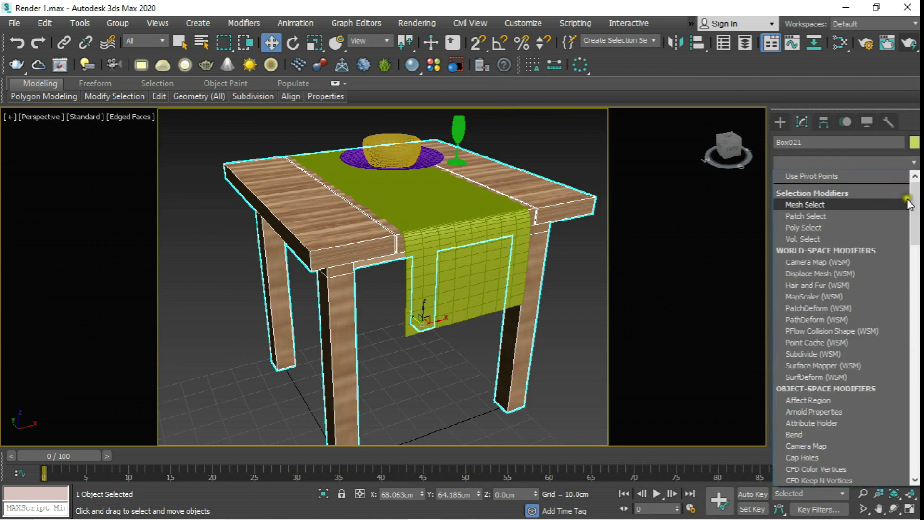
left_click_drag(915, 204, 914, 424)
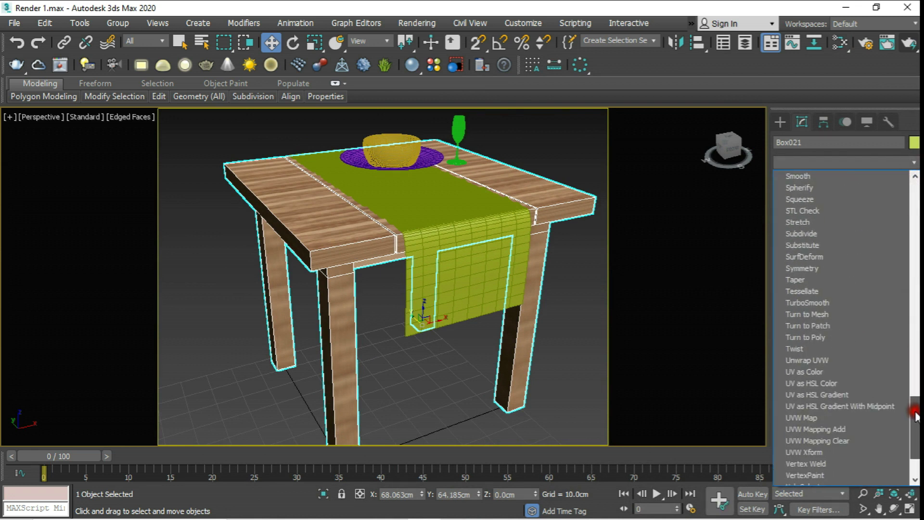
left_click(793, 348)
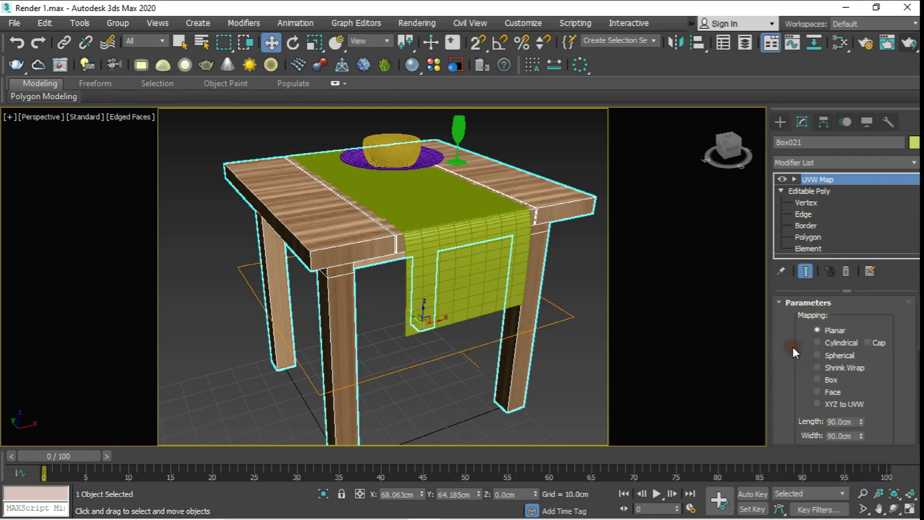
left_click(795, 179)
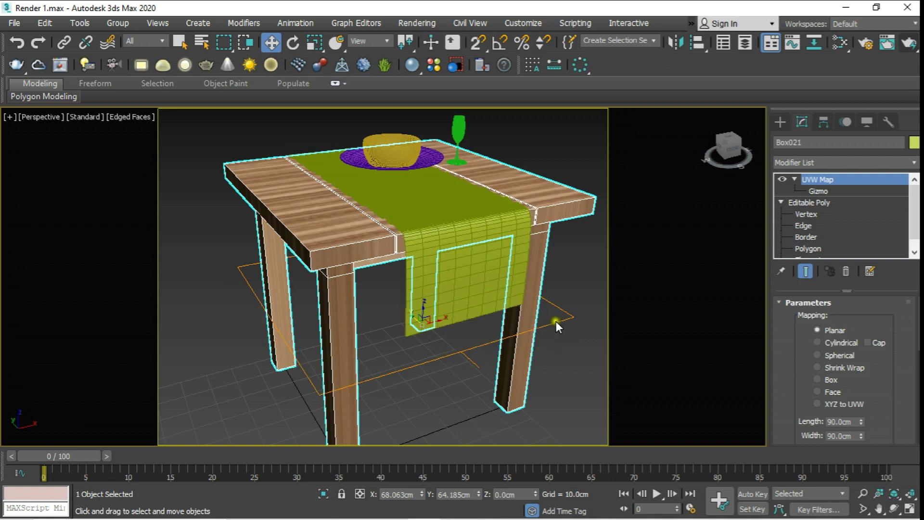
left_click(826, 193)
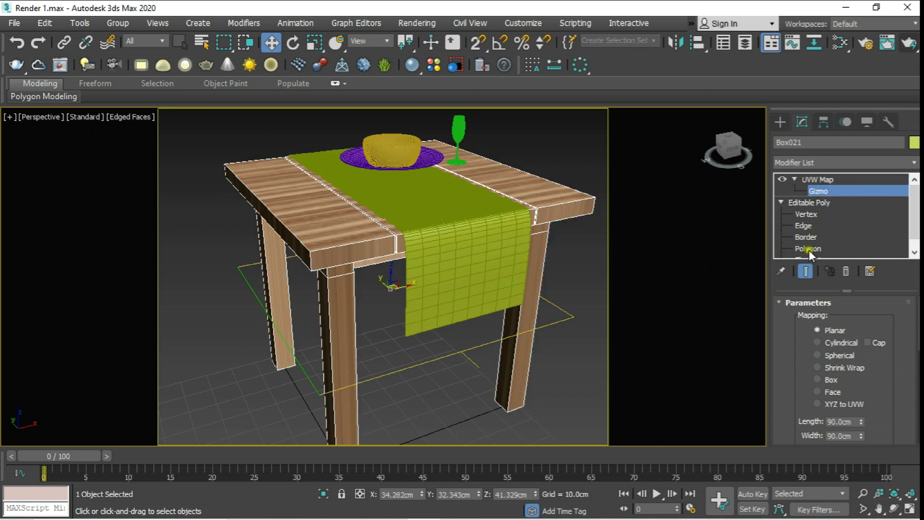
left_click_drag(798, 367, 800, 351)
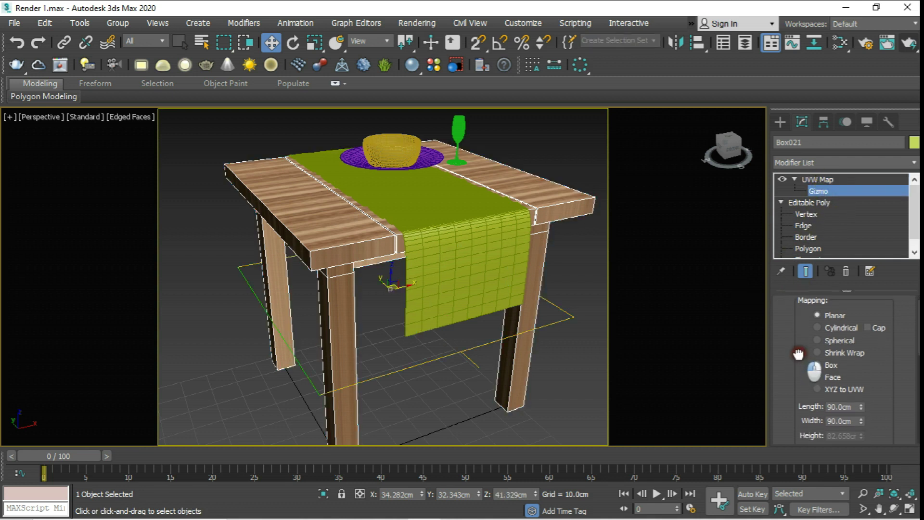
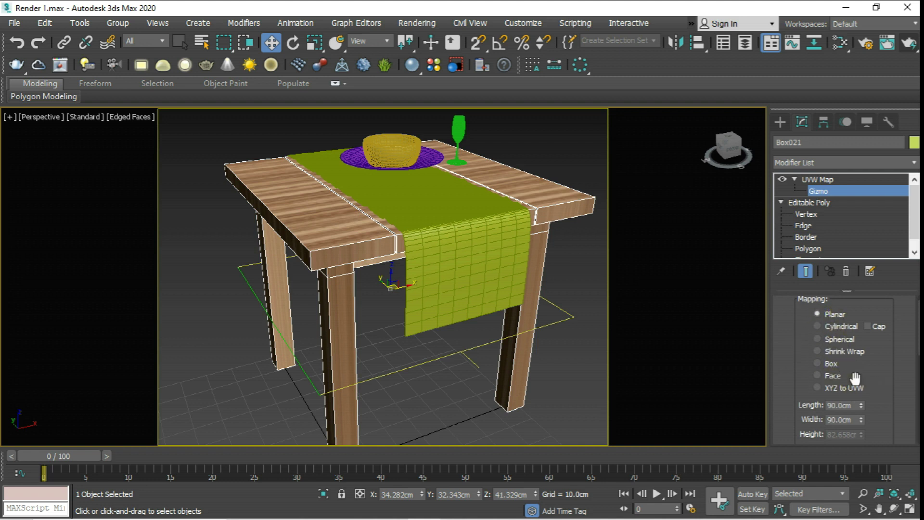
Set the table's UVW Map projection to Box after briefly trying Cylindrical.
left_click(832, 365)
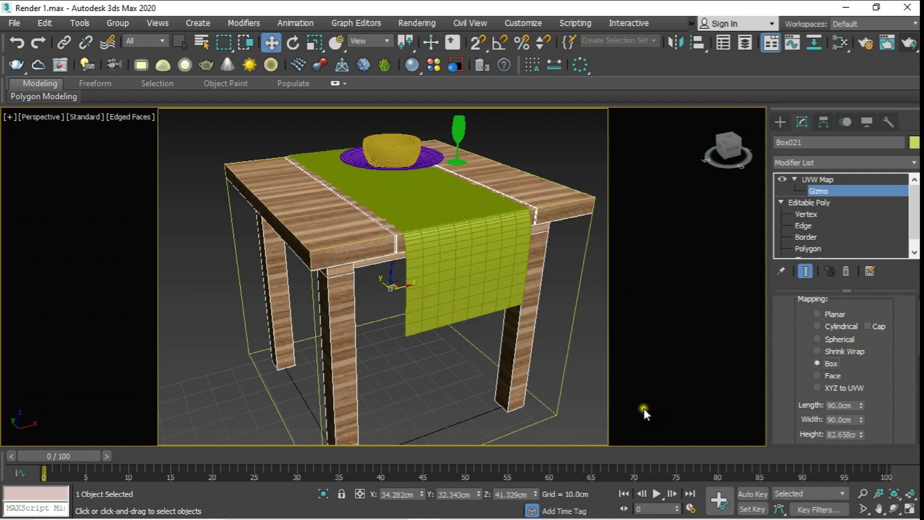
left_click(843, 327)
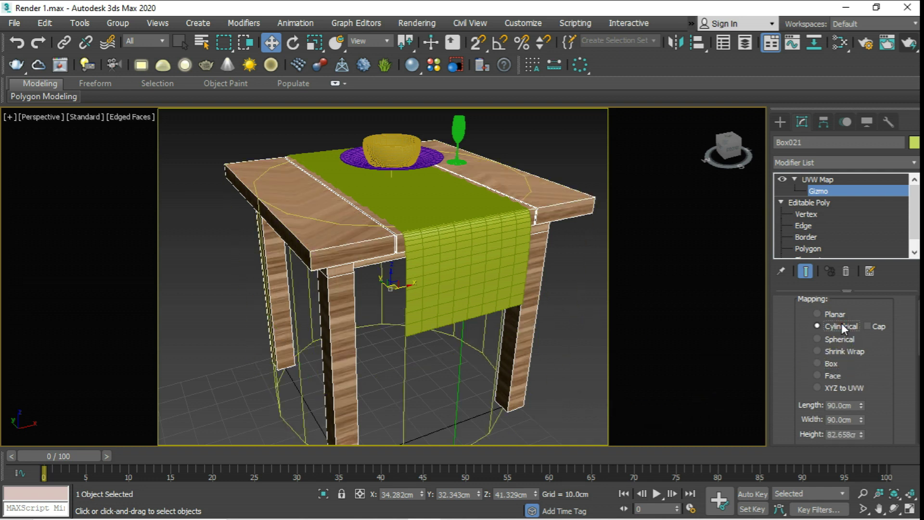
left_click(831, 365)
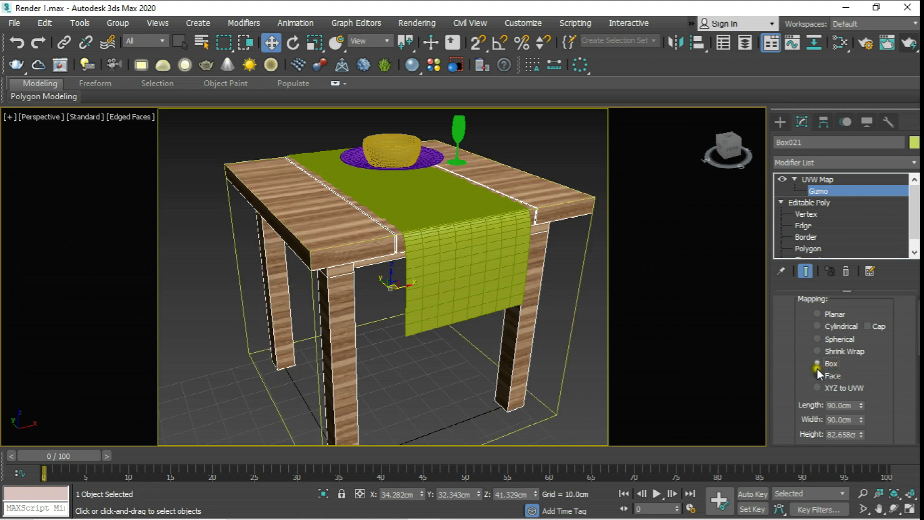
left_click_drag(797, 378, 792, 173)
mouse_move(799, 335)
left_mouse_down()
mouse_move(789, 422)
mouse_move(790, 343)
mouse_move(803, 373)
left_mouse_up()
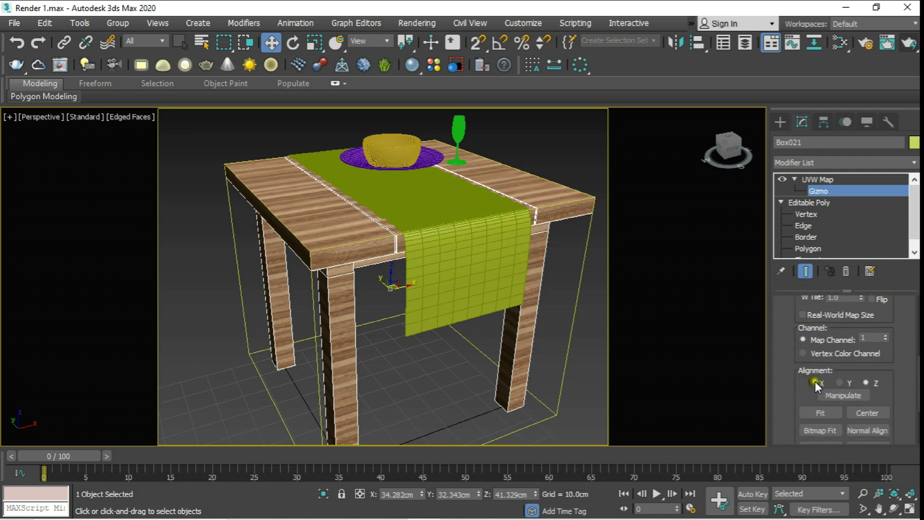
Align the box mapping gizmo to the X axis and fit it to the table.
left_click(813, 382)
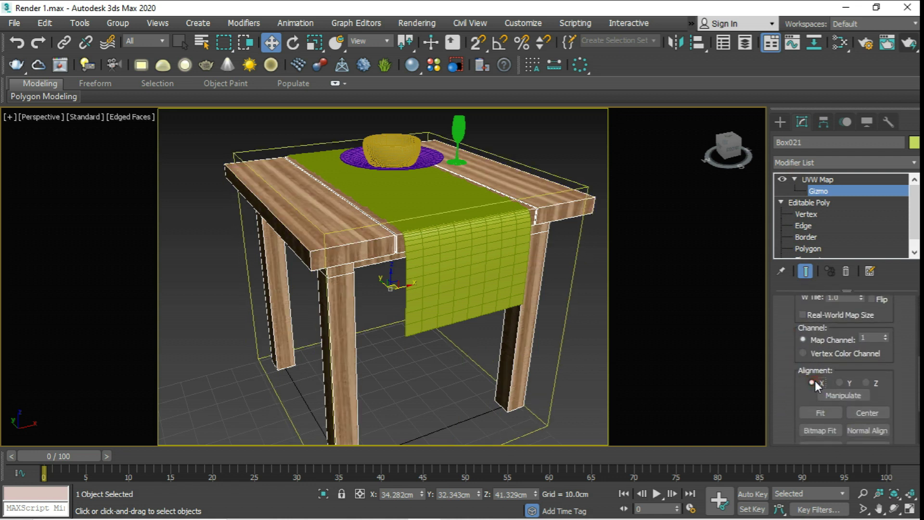
left_click(847, 383)
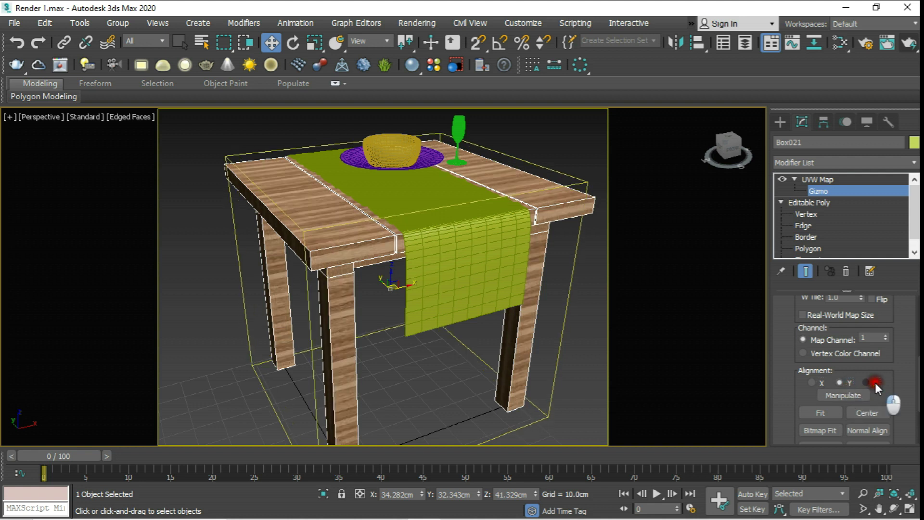
left_click(844, 382)
left_click(821, 383)
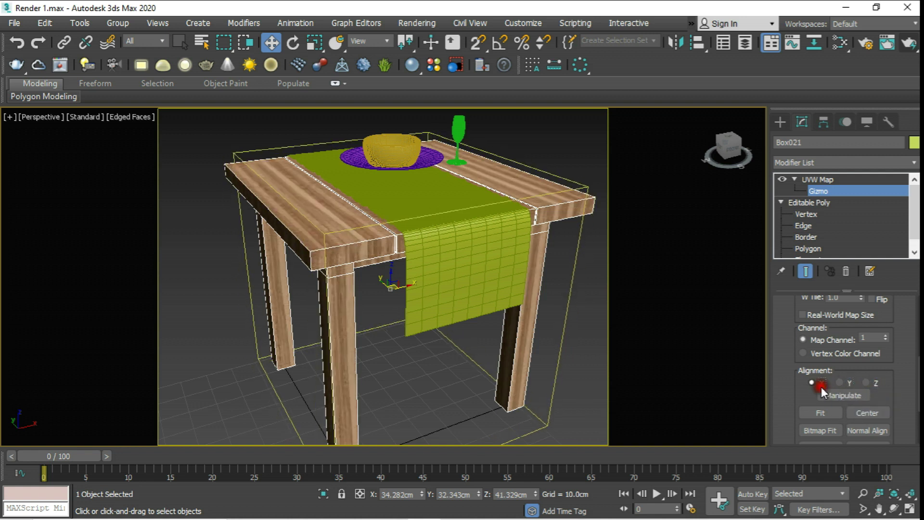
left_click(823, 412)
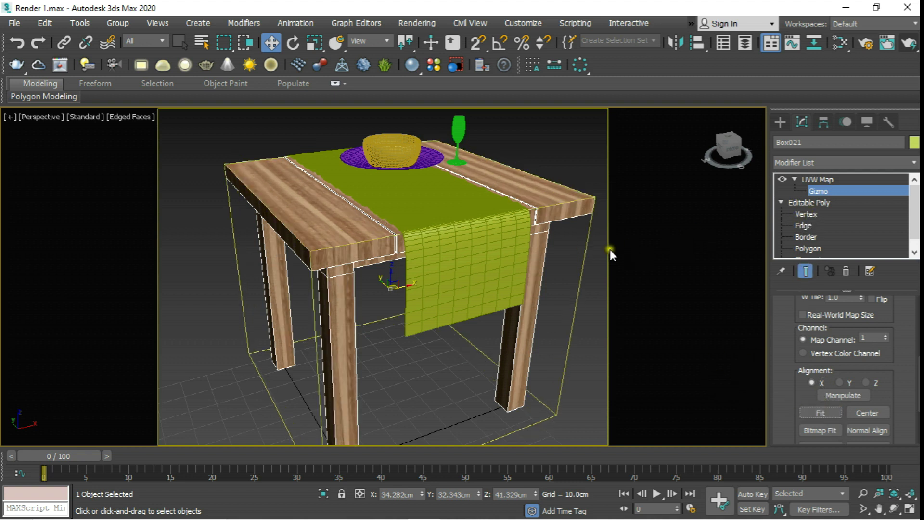
middle_click_drag(610, 250, 597, 233)
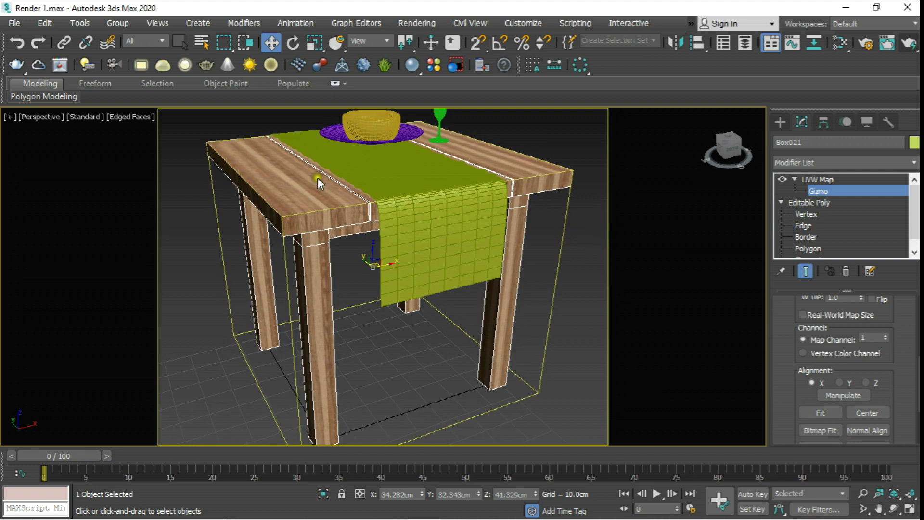
Turn off Show Safe Frames in the viewport.
left_click(41, 117)
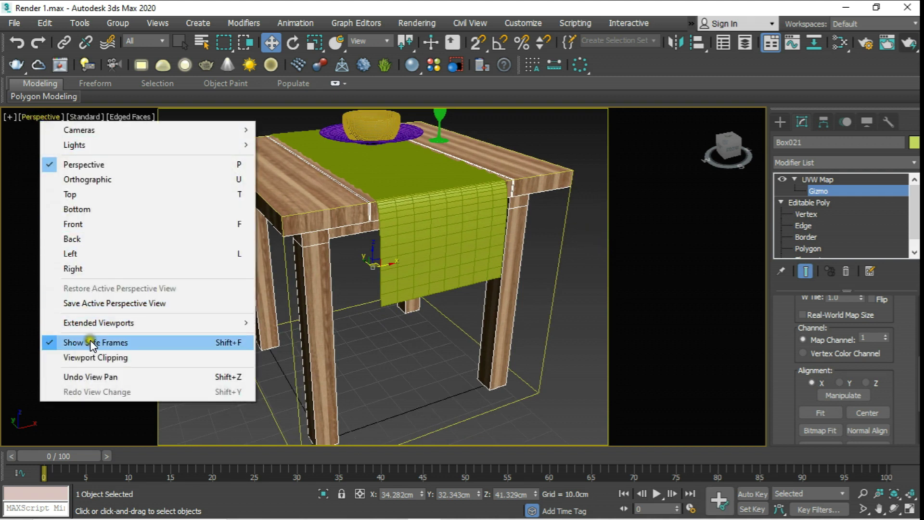
left_click(90, 341)
scroll(317, 305, "down", 3)
scroll(316, 298, "down", 3)
scroll(312, 266, "down", 3)
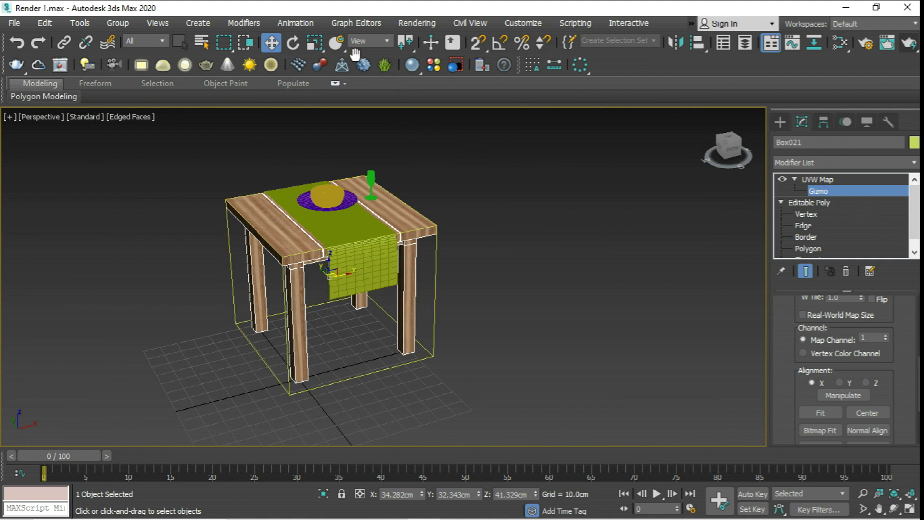
Scale the table's UVW Map gizmo down to 21% along X with uniform scale.
left_click(315, 42)
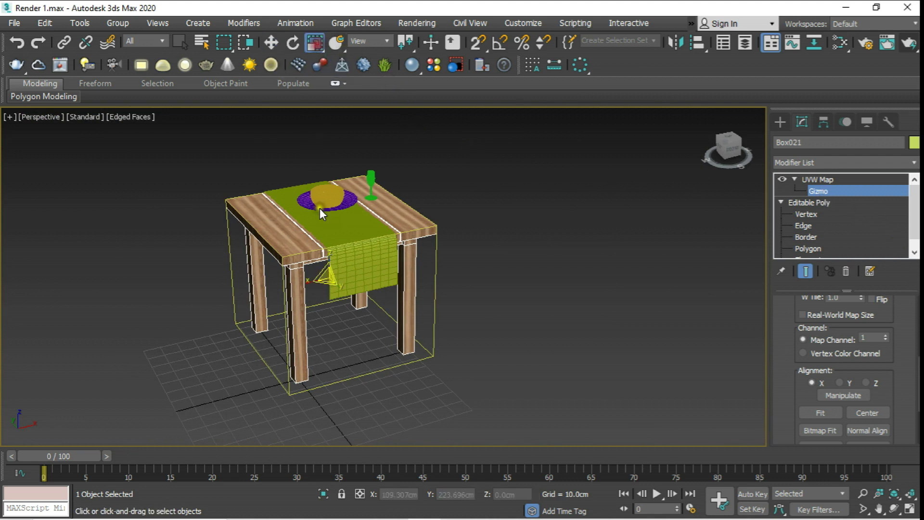
scroll(317, 261, "up", 2)
scroll(316, 261, "up", 2)
scroll(321, 343, "up", 2)
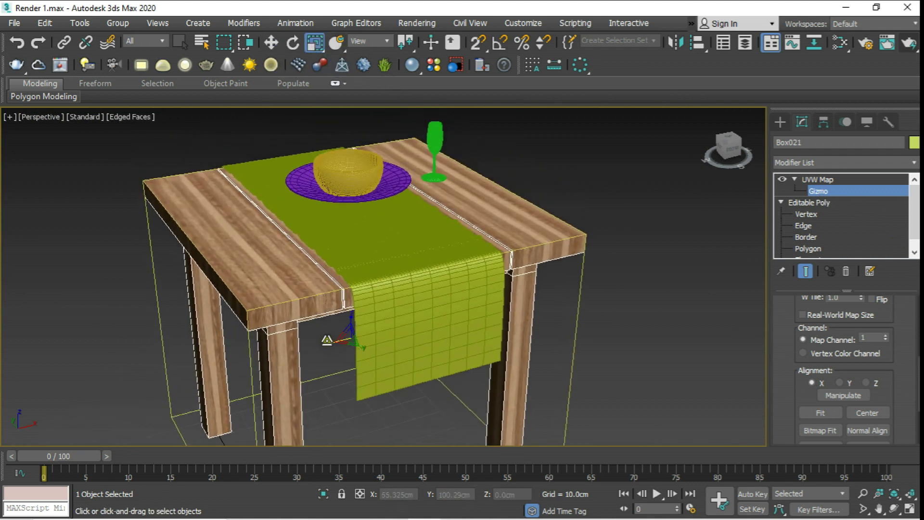
mouse_move(327, 343)
left_mouse_down()
mouse_move(482, 326)
mouse_move(351, 364)
mouse_move(206, 361)
mouse_move(361, 339)
mouse_move(260, 355)
mouse_move(377, 355)
mouse_move(361, 351)
left_mouse_up()
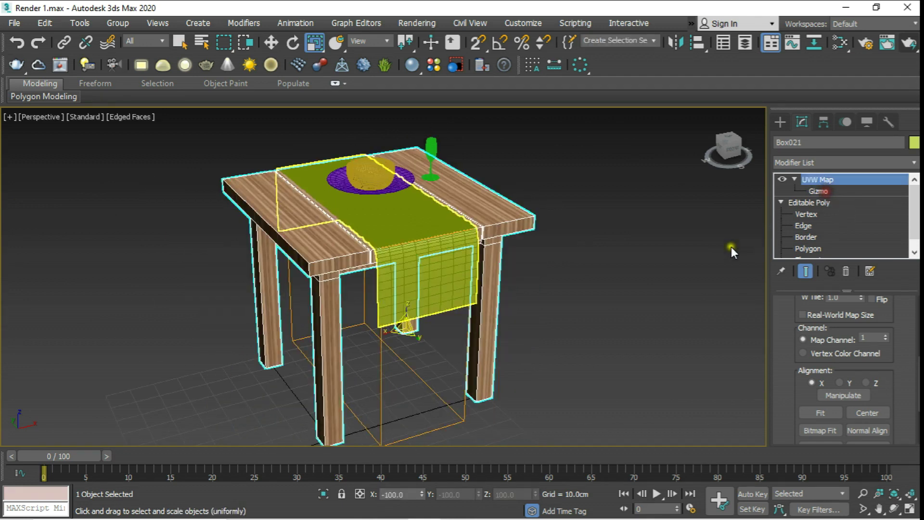
Leave the gizmo sub-object and select the tablecloth runner.
left_click(732, 247)
left_click(411, 247)
scroll(411, 248, "up", 5)
scroll(408, 253, "down", 2)
scroll(406, 259, "down", 2)
In the Slate Material Editor, move Material #29 aside and select the violet fabric material's nodes.
key("m")
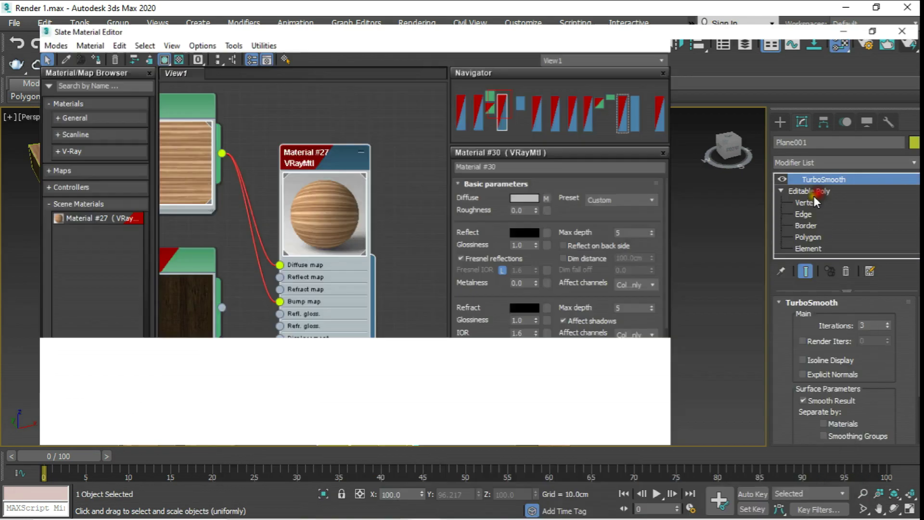
mouse_move(484, 248)
middle_mouse_down()
mouse_move(443, 222)
mouse_move(443, 208)
middle_mouse_up()
scroll(443, 223, "up", 2)
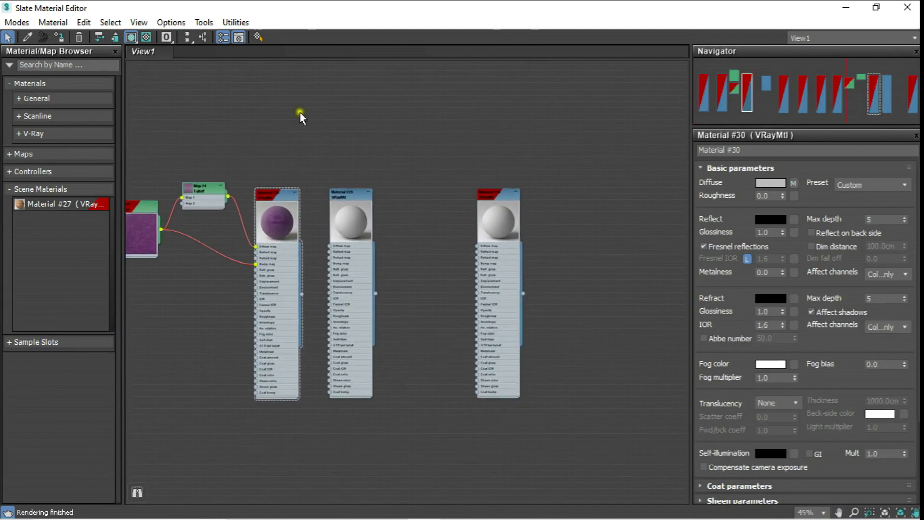
left_click_drag(337, 114, 576, 417)
left_click(371, 161)
left_click_drag(324, 157, 686, 435)
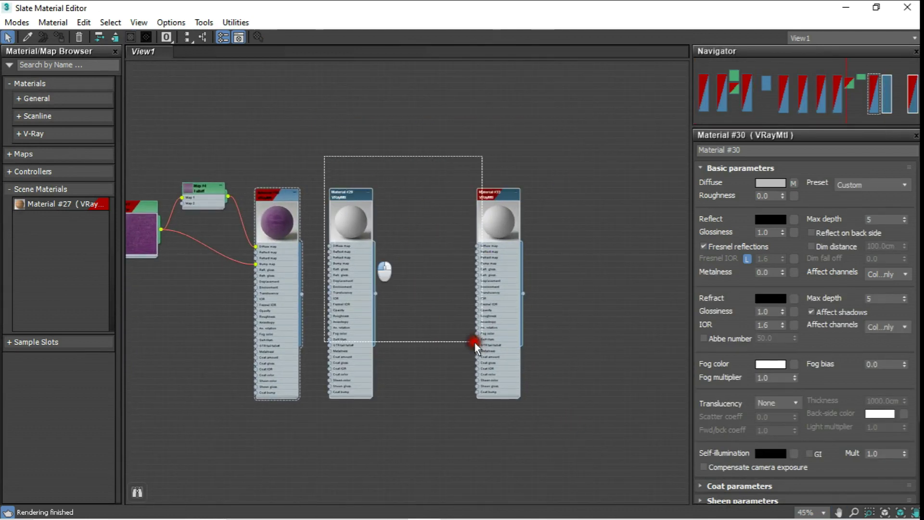
left_click(359, 193)
left_click_drag(358, 198, 561, 200)
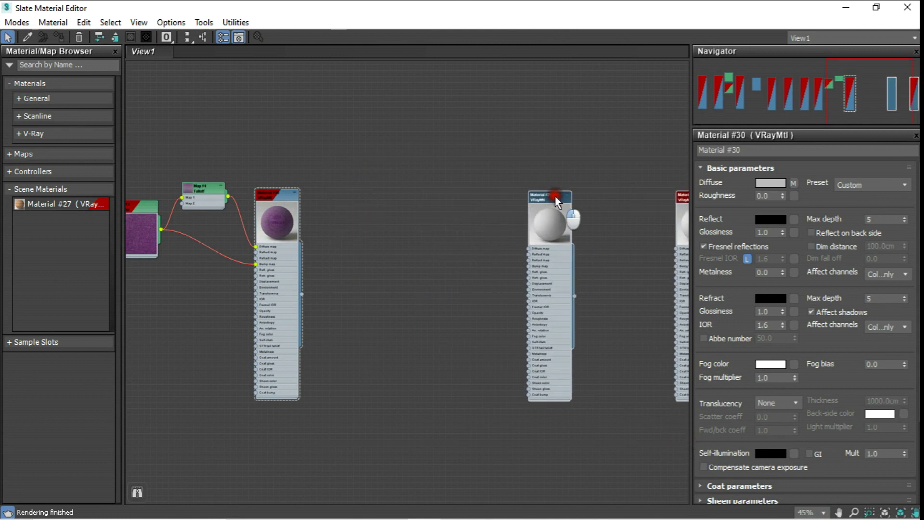
middle_click_drag(168, 153, 314, 160)
left_click_drag(245, 155, 526, 433)
mouse_move(472, 409)
middle_mouse_down()
mouse_move(435, 392)
mouse_move(381, 385)
middle_mouse_up()
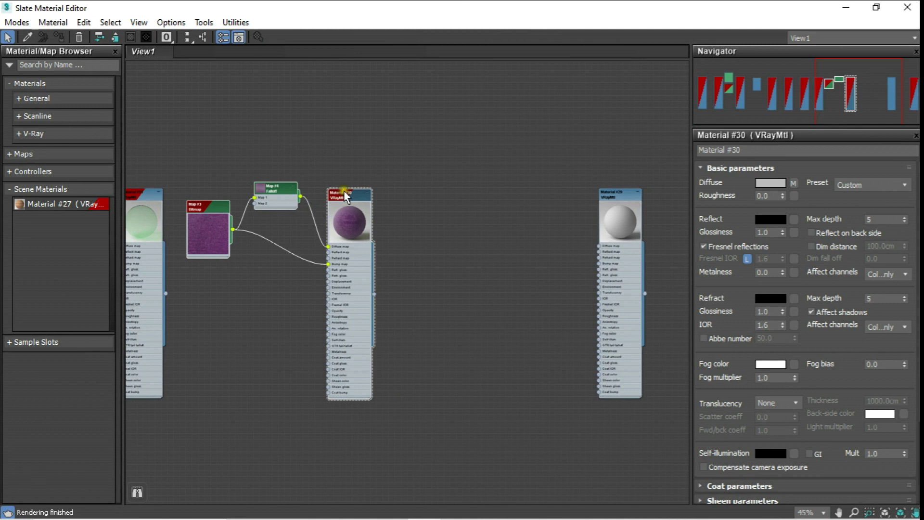
Copy the violet fabric nodes to the right and delete the copied Map #5 bitmap.
left_click_drag(345, 196, 555, 197, "shift")
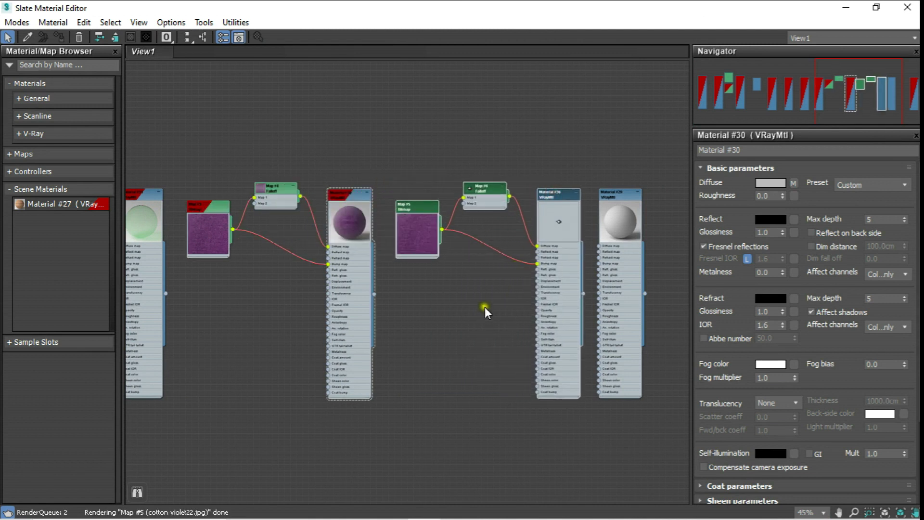
scroll(484, 304, "up", 2)
middle_click_drag(458, 274, 297, 202)
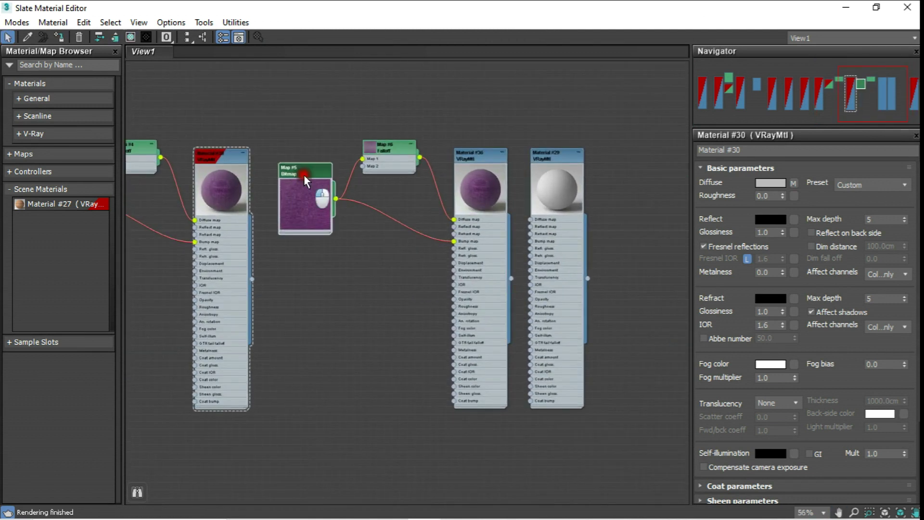
key("Delete")
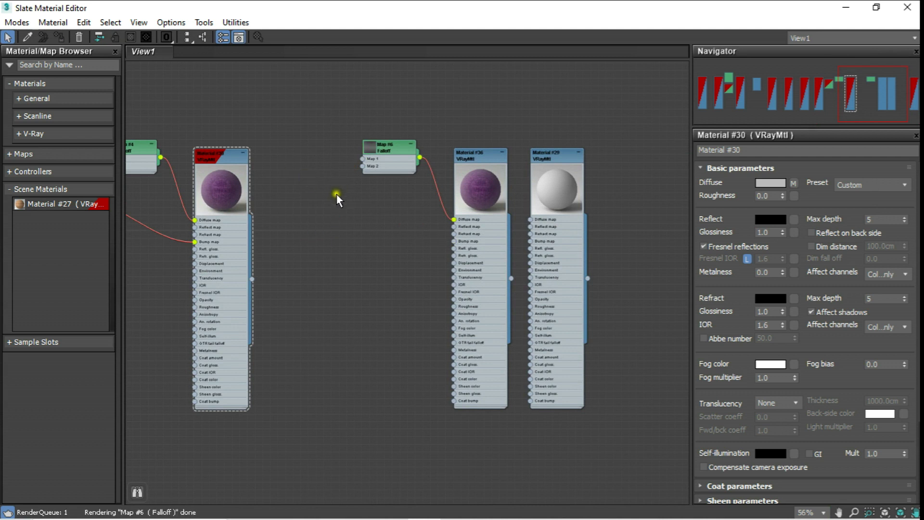
Add a new Bitmap node loaded with the woven beige fabric texture.
right_click(337, 194)
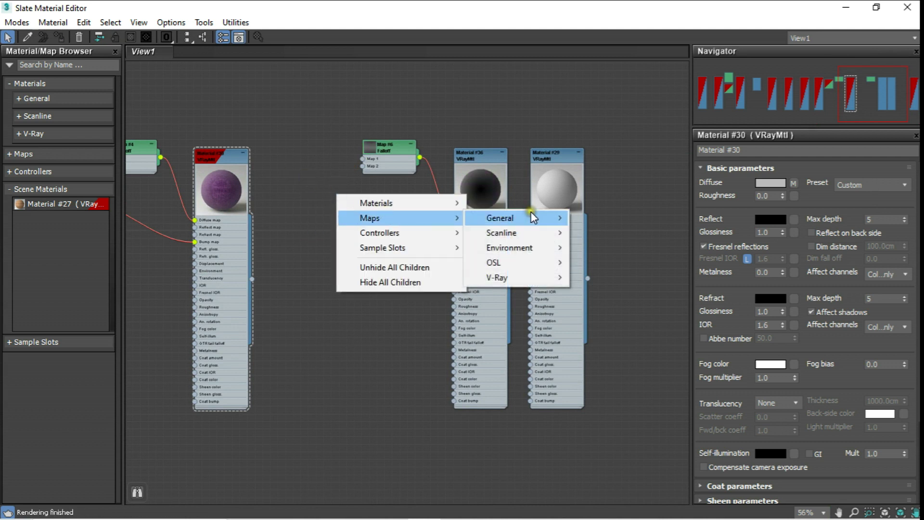
mouse_move(499, 218)
left_click(606, 44)
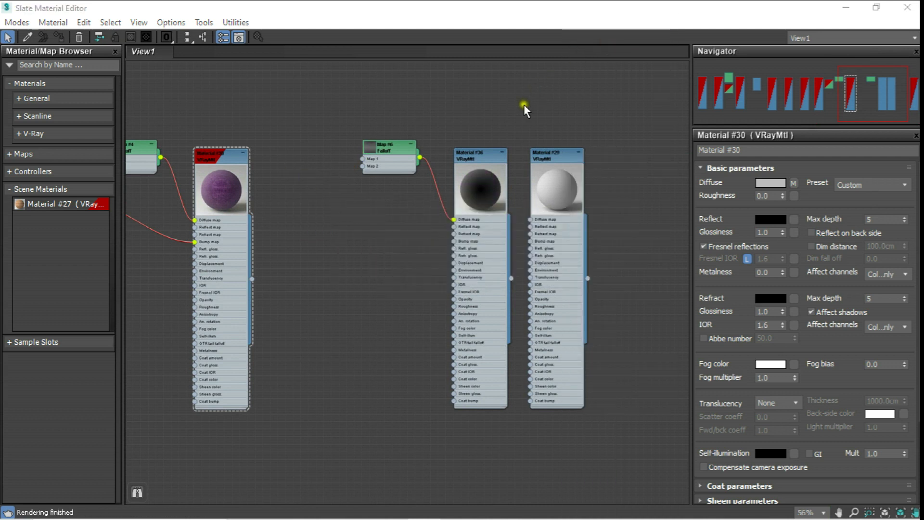
scroll(614, 233, "down", 3)
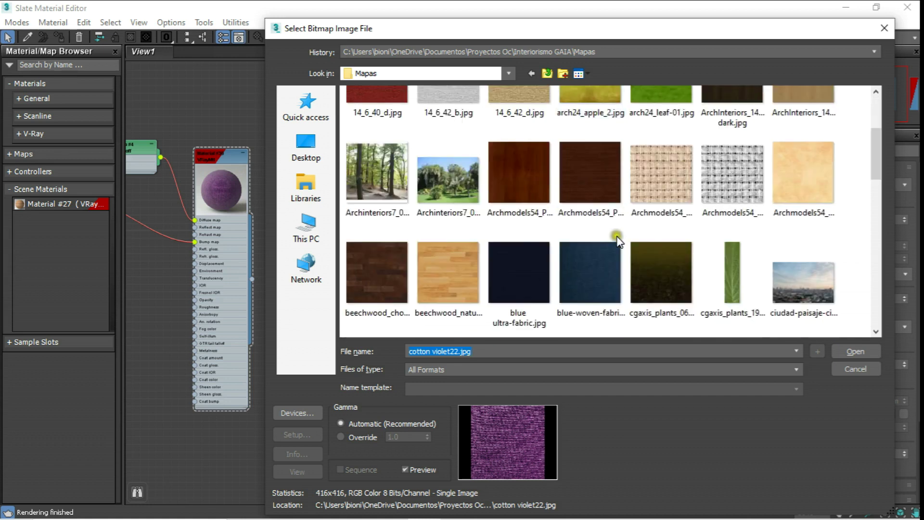
double_click(653, 172)
scroll(370, 190, "up", 2)
scroll(370, 189, "up", 2)
Connect the woven Map #7 bitmap to the Falloff's Map 1 input.
mouse_move(303, 212)
left_mouse_down()
mouse_move(262, 225)
mouse_move(344, 145)
left_mouse_up()
left_click(422, 295)
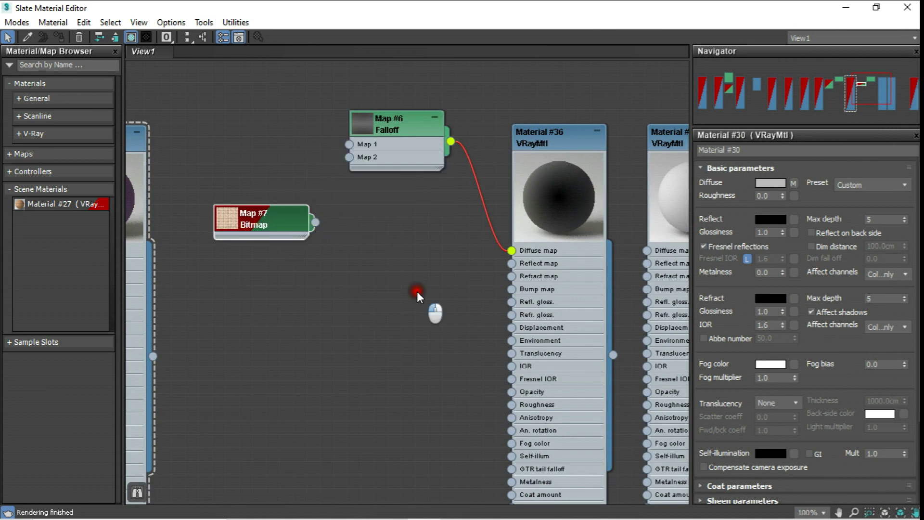
left_click_drag(315, 222, 349, 144)
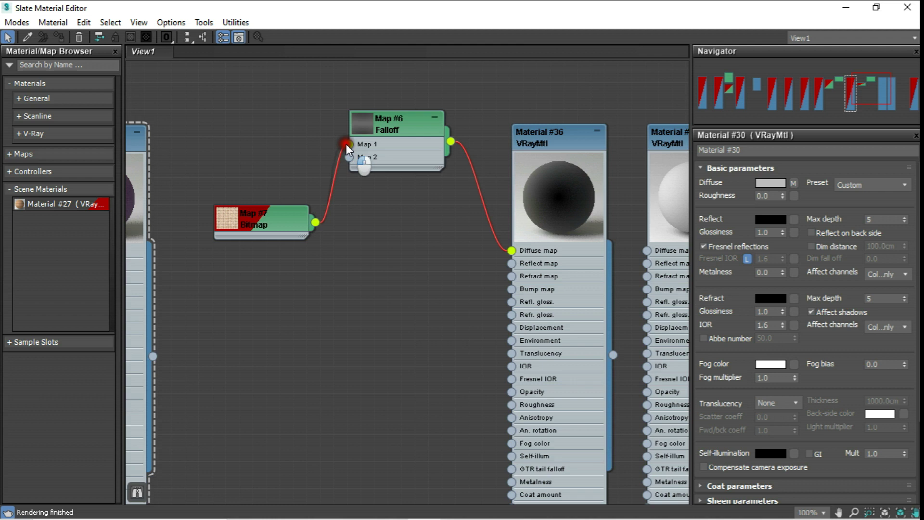
middle_click_drag(471, 268, 443, 260)
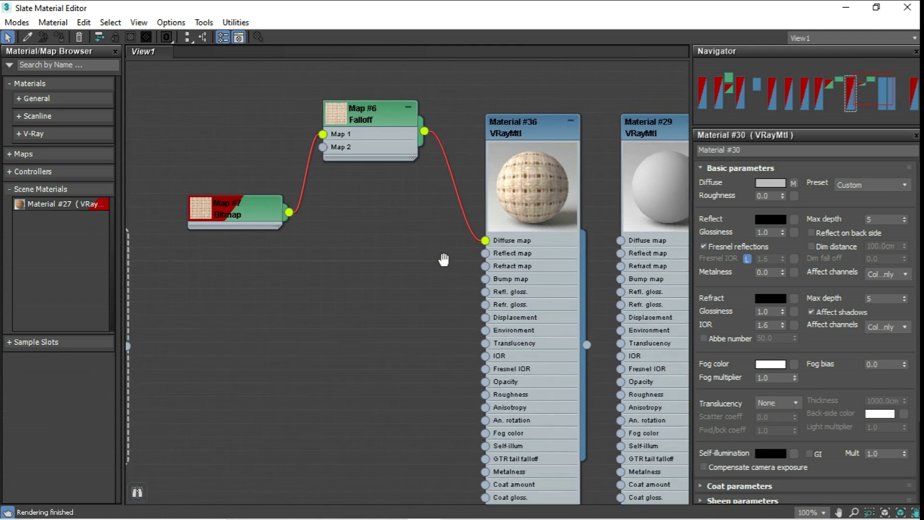
Add a Map #8 bitmap with a displacement texture and wire it into Material #36's Bump map.
right_click(346, 226)
mouse_move(380, 248)
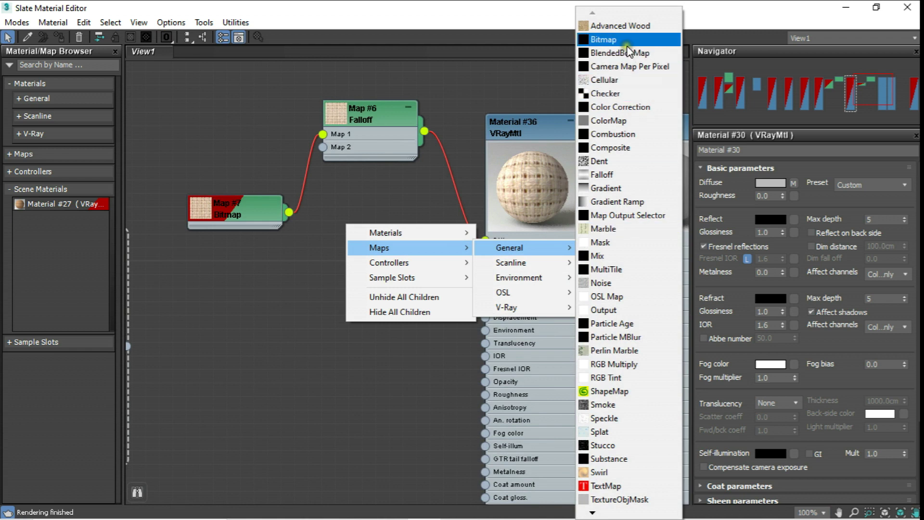
left_click(631, 34)
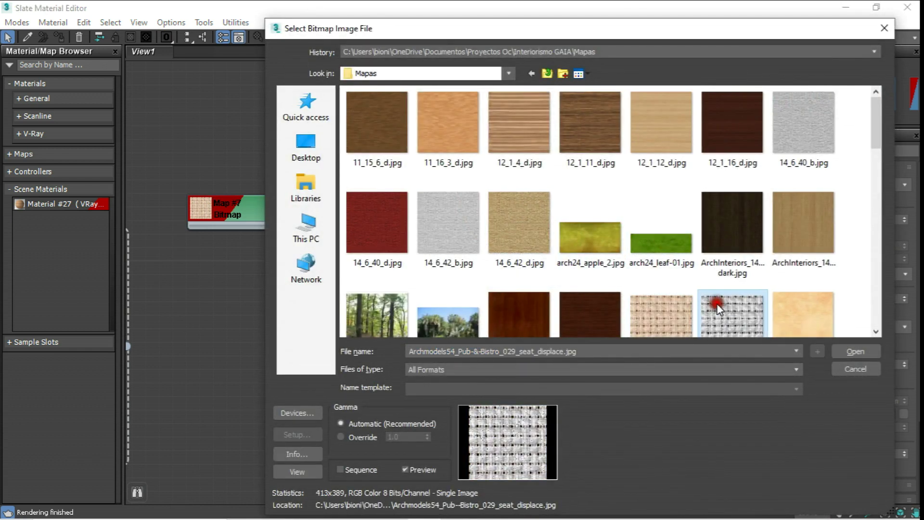
double_click(705, 306)
left_click(326, 218)
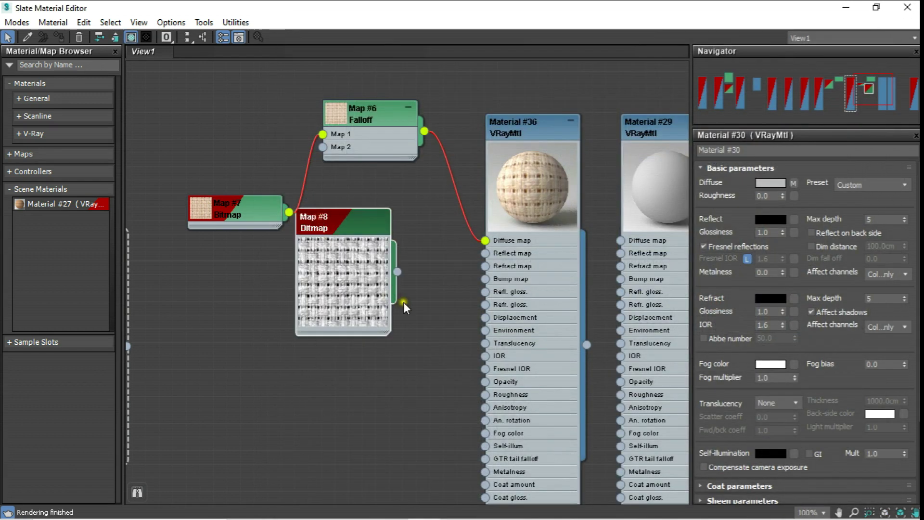
scroll(400, 303, "up", 2)
mouse_move(301, 227)
left_mouse_down()
mouse_move(302, 240)
mouse_move(297, 234)
left_mouse_up()
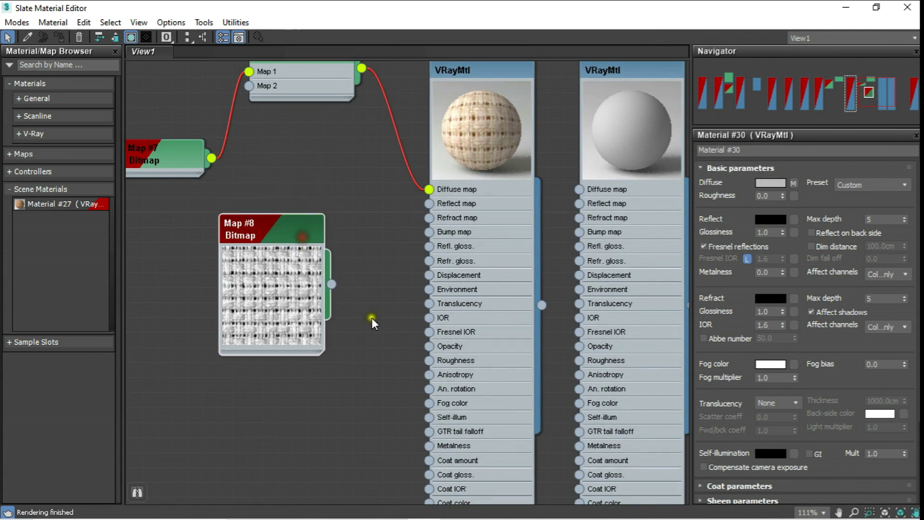
left_click_drag(332, 284, 430, 233)
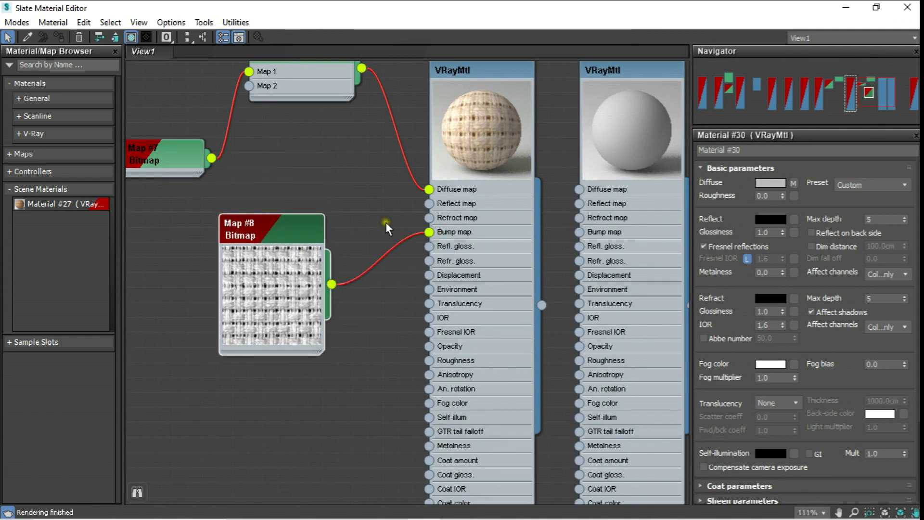
middle_click_drag(386, 226, 386, 270)
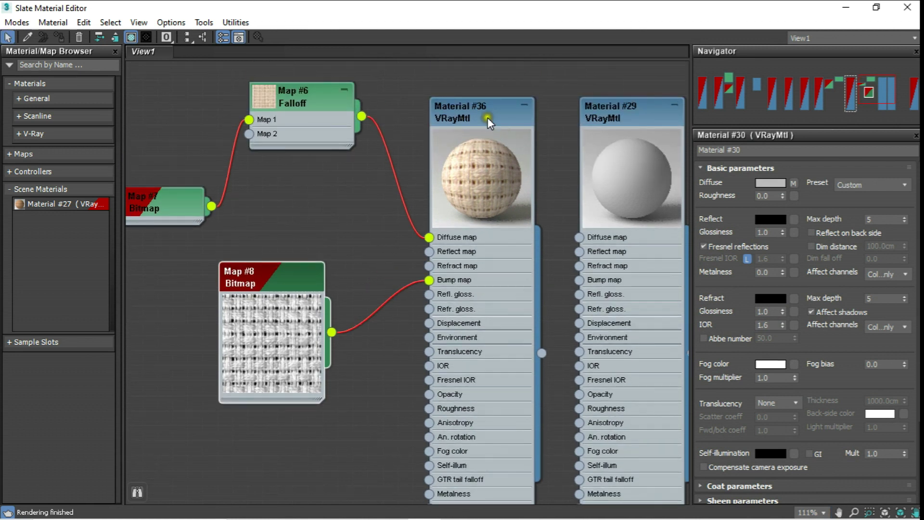
Set Material #36's Bump map strength to 90.
left_click(482, 107)
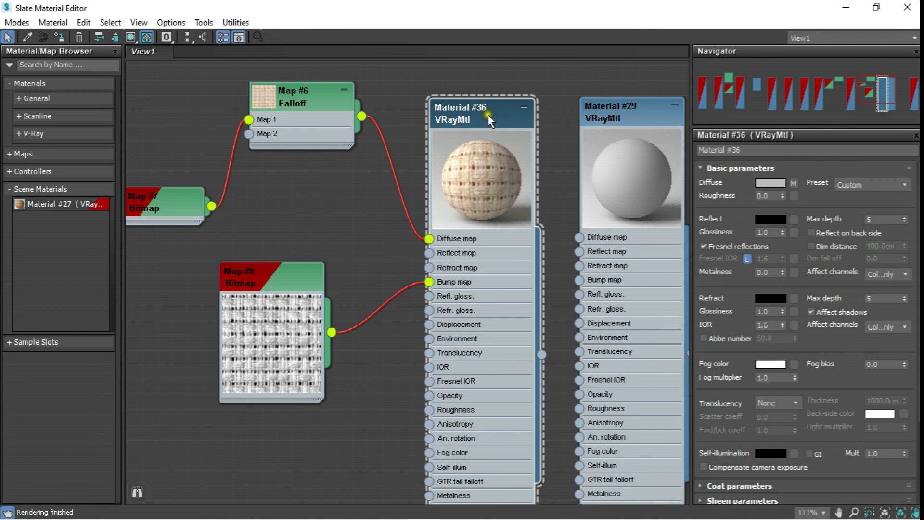
left_click_drag(711, 393, 708, 179)
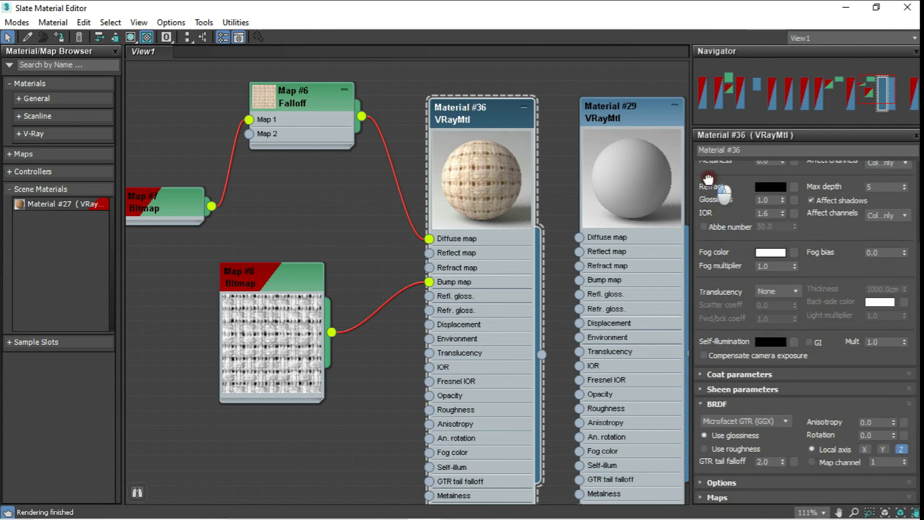
left_click(716, 499)
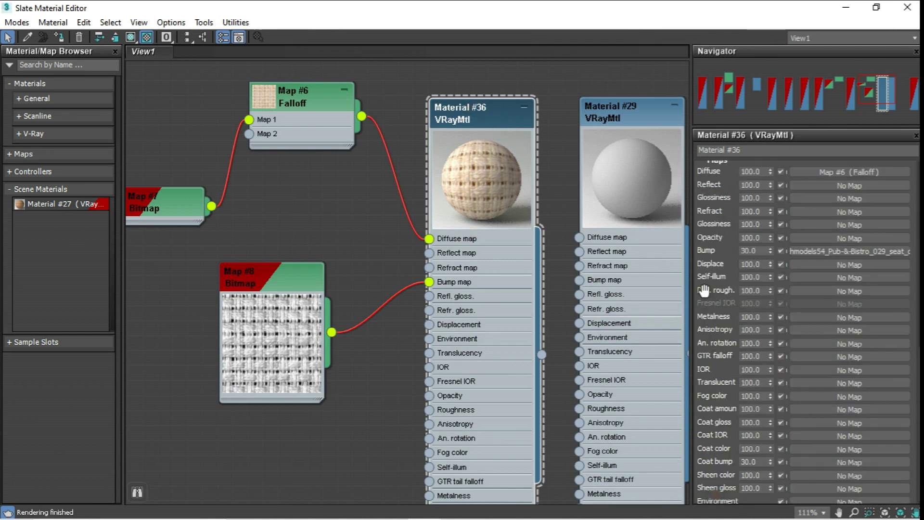
double_click(765, 252)
type("90")
key("Return")
Show Material #36 shaded in the viewport and assign it to the selected tablecloth.
scroll(751, 279, "up", 2)
scroll(751, 216, "up", 2)
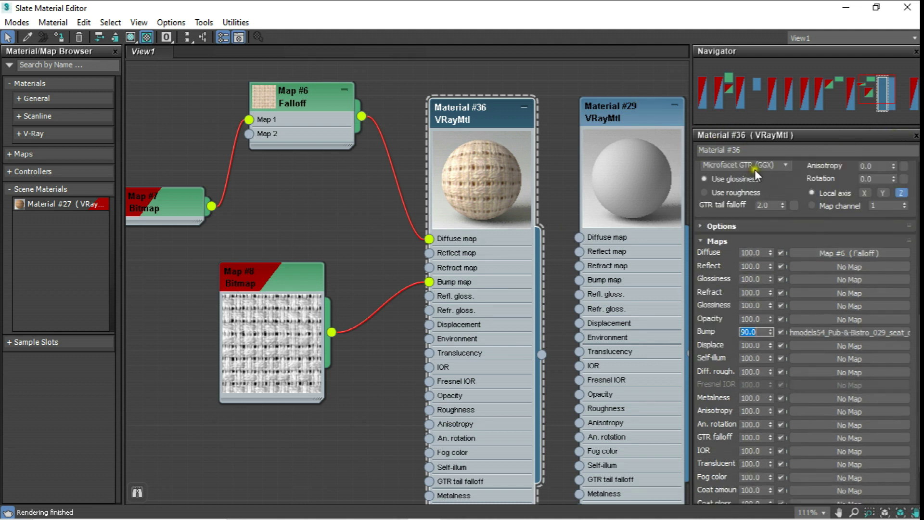
scroll(703, 231, "up", 3)
scroll(744, 224, "up", 1)
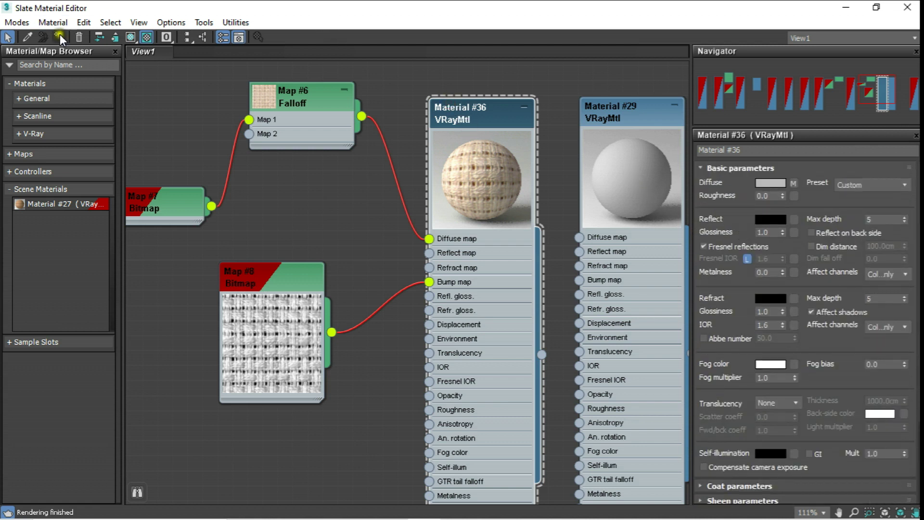
left_click(130, 37)
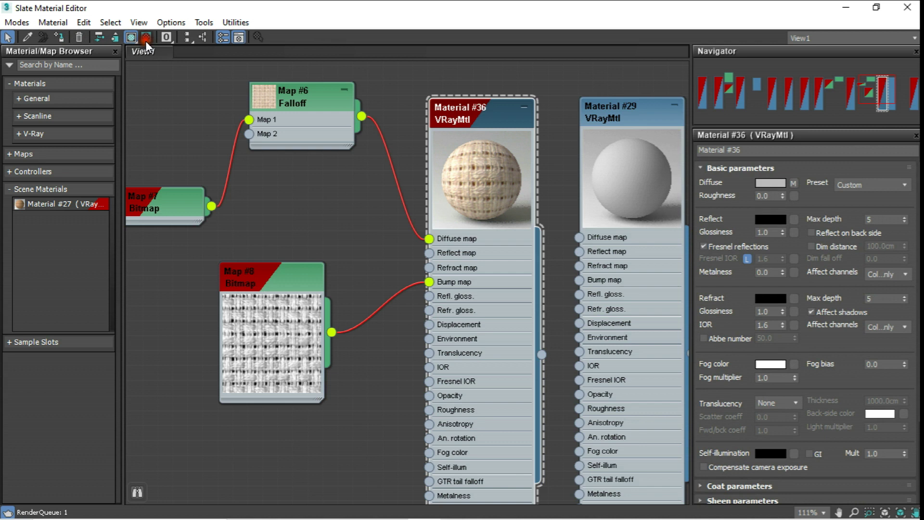
left_click(876, 7)
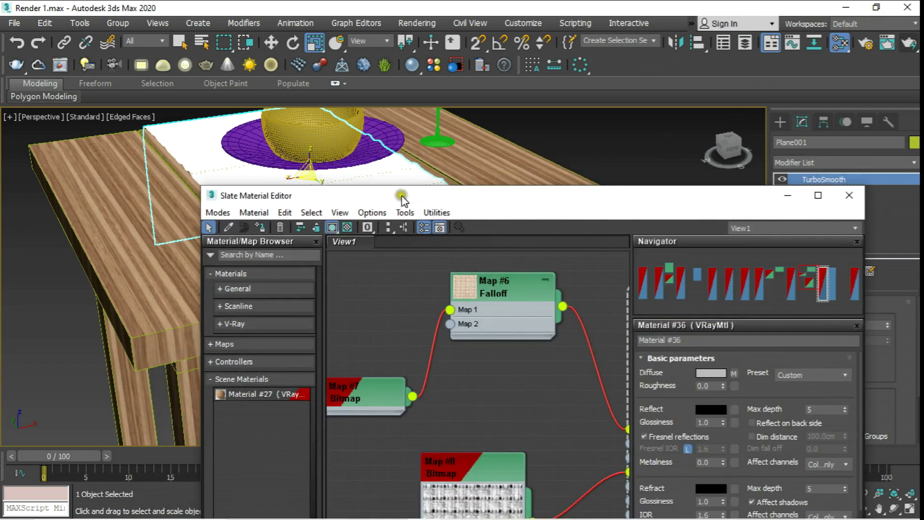
left_click_drag(403, 203, 496, 198)
middle_click_drag(718, 298, 613, 298)
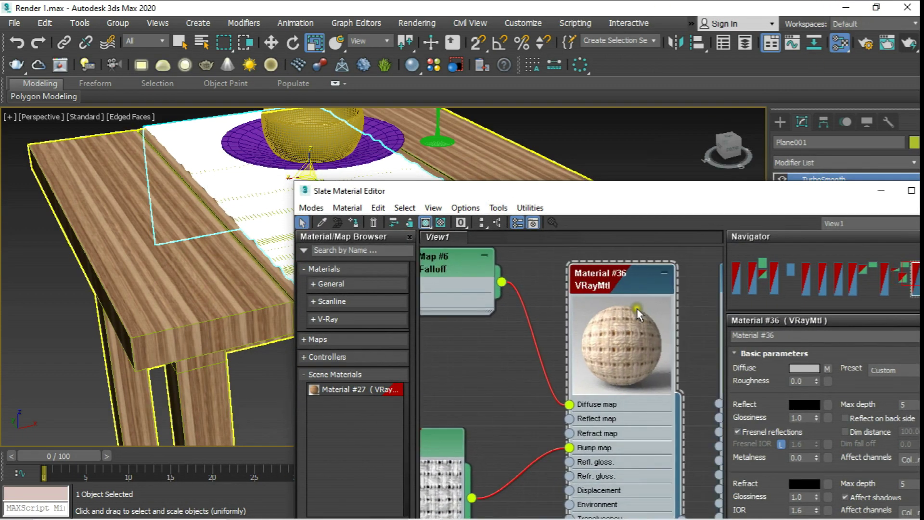
left_click(355, 223)
Close the material editor, turn off Edged Faces, and orbit along the tablecloth.
left_click_drag(822, 194, 534, 307)
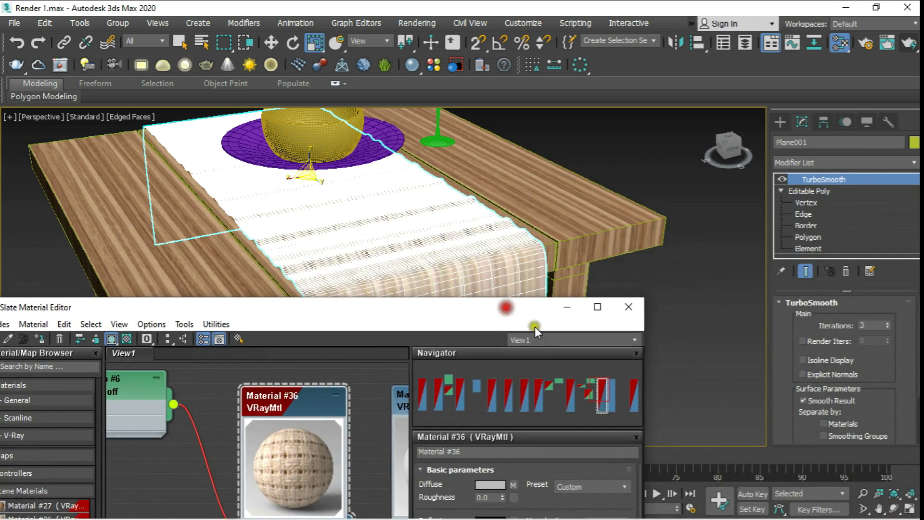
left_click(634, 309)
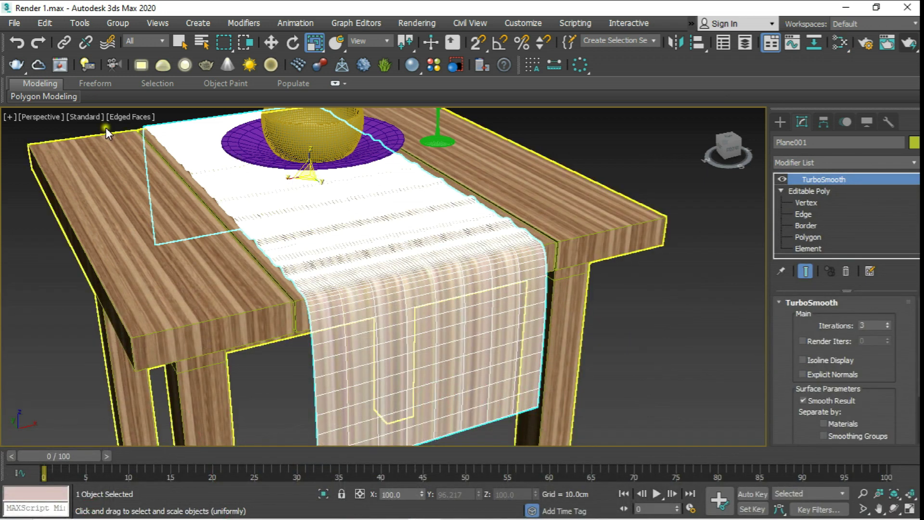
left_click(131, 116)
left_click(170, 269)
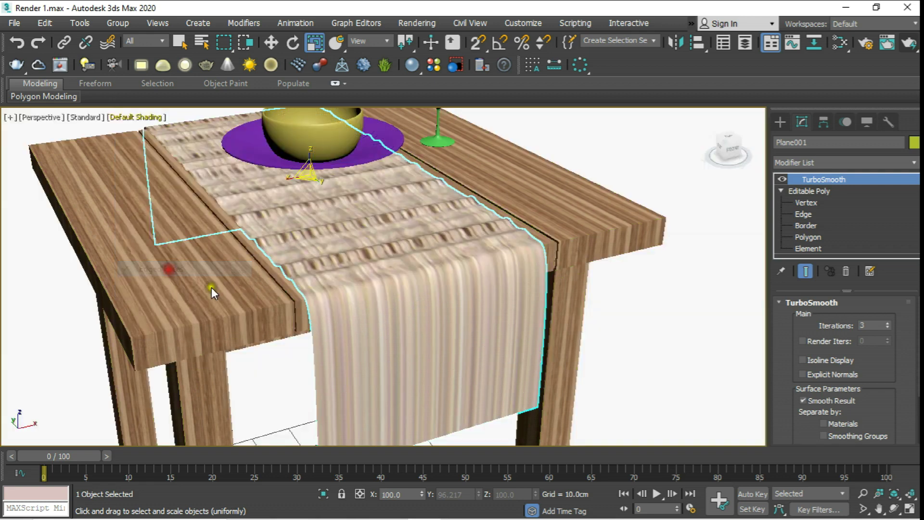
left_click(896, 508)
left_click_drag(308, 226, 445, 241)
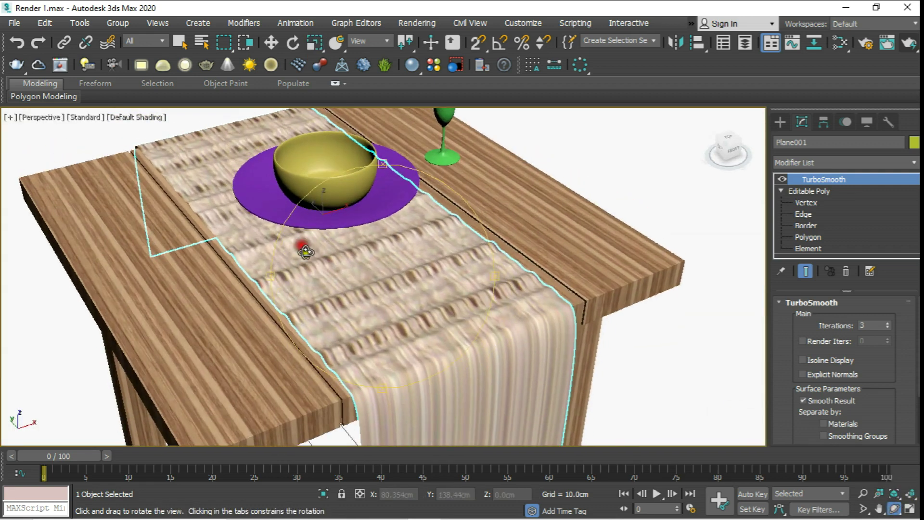
Add a UVW Map modifier to the tablecloth with Box projection.
left_click(848, 164)
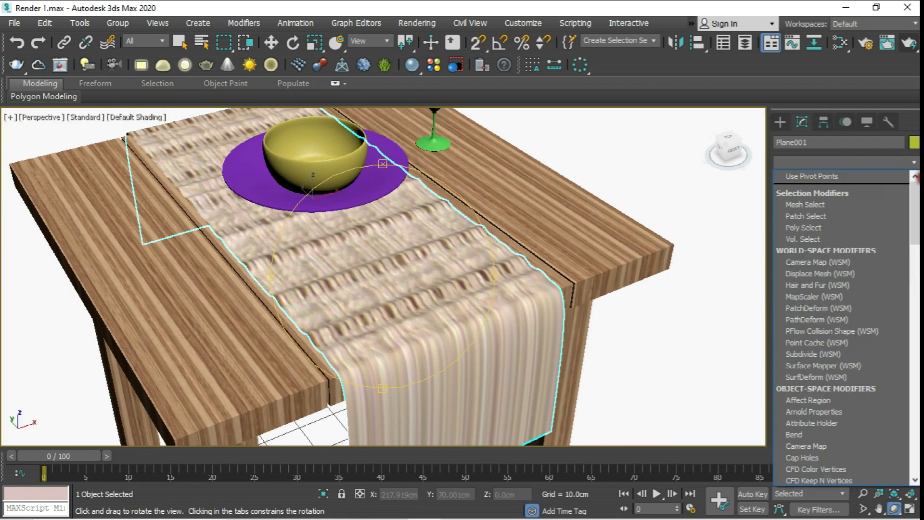
left_click_drag(916, 183, 918, 416)
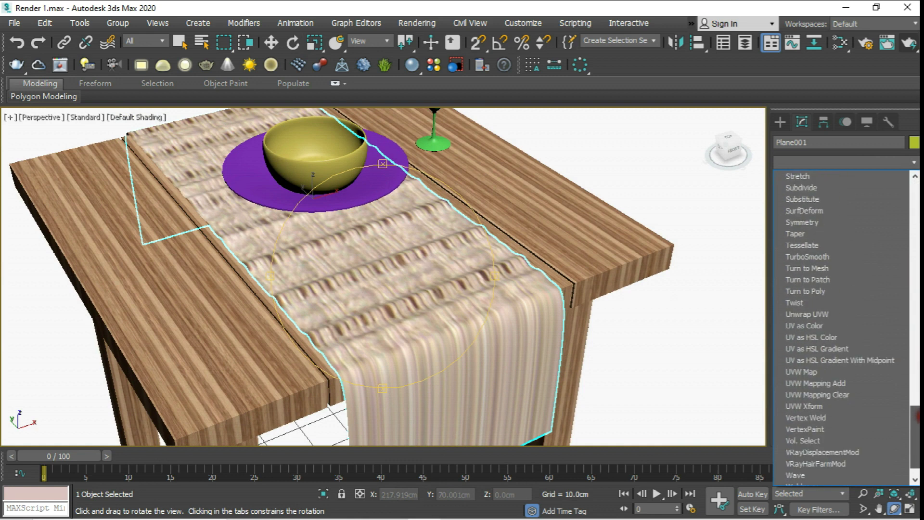
left_click(831, 374)
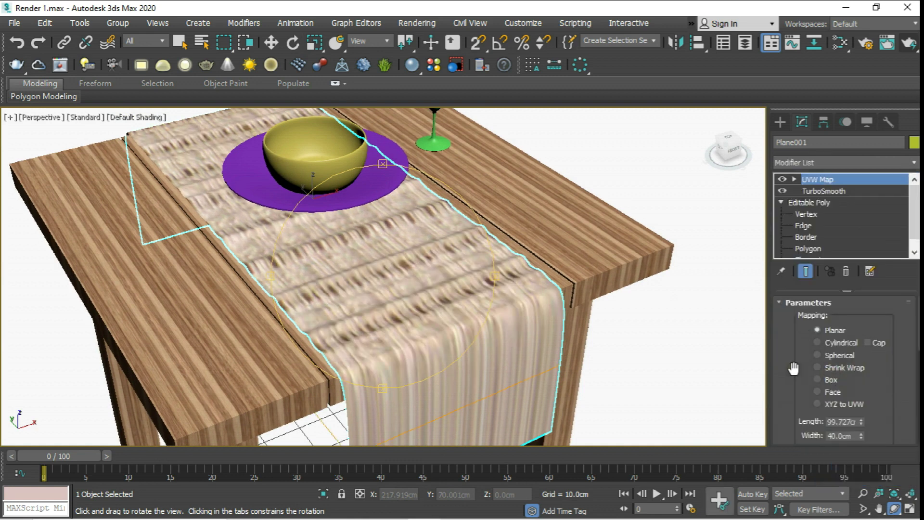
left_click(835, 380)
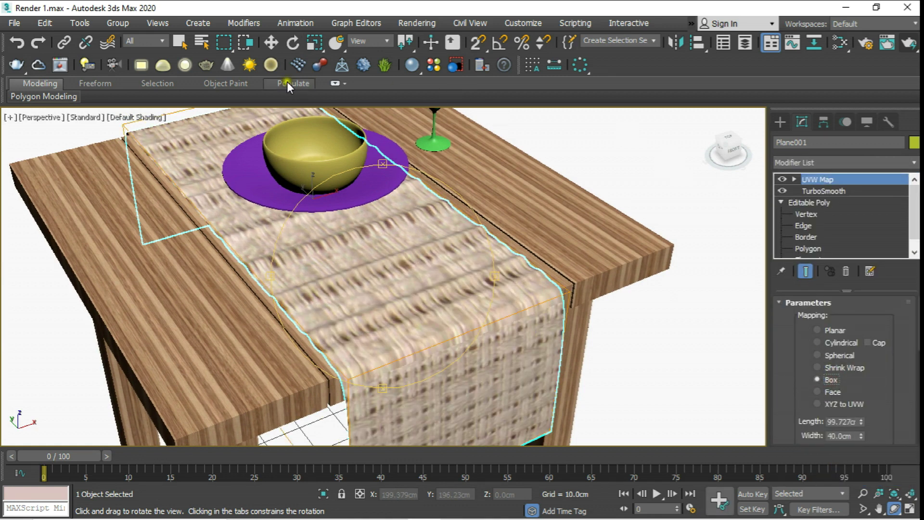
Scale the tablecloth's mapping gizmo down along Y and Z for a finer weave.
left_click(315, 43)
left_click(791, 180)
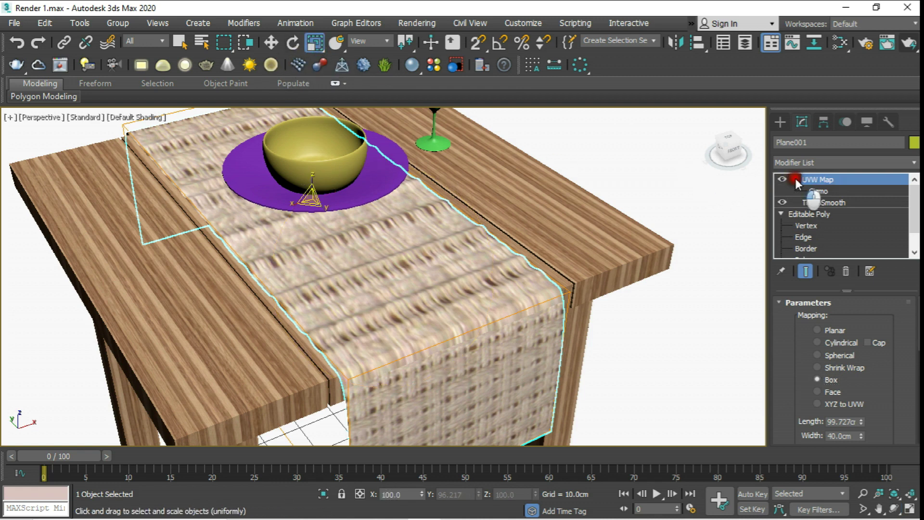
left_click(819, 190)
mouse_move(334, 274)
left_mouse_down()
mouse_move(237, 140)
mouse_move(297, 247)
mouse_move(417, 223)
left_mouse_up()
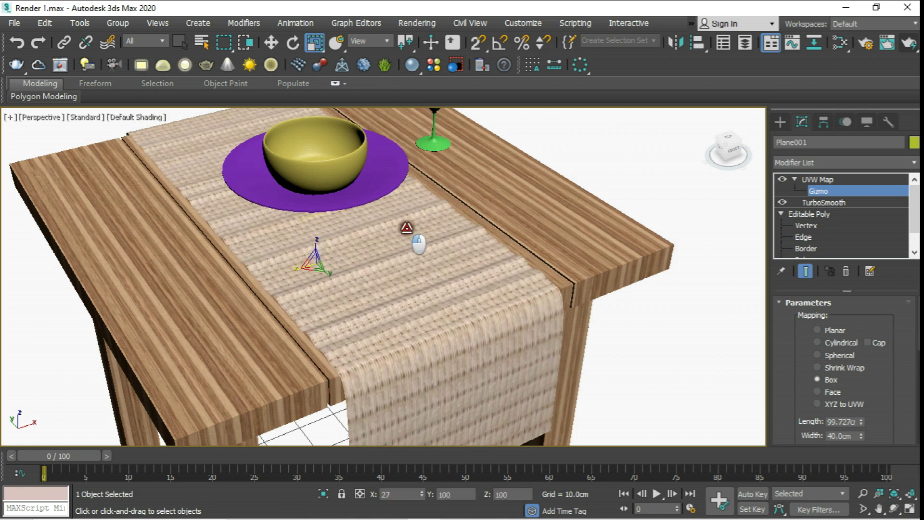
left_click_drag(312, 254, 333, 382)
left_click_drag(297, 271, 320, 264)
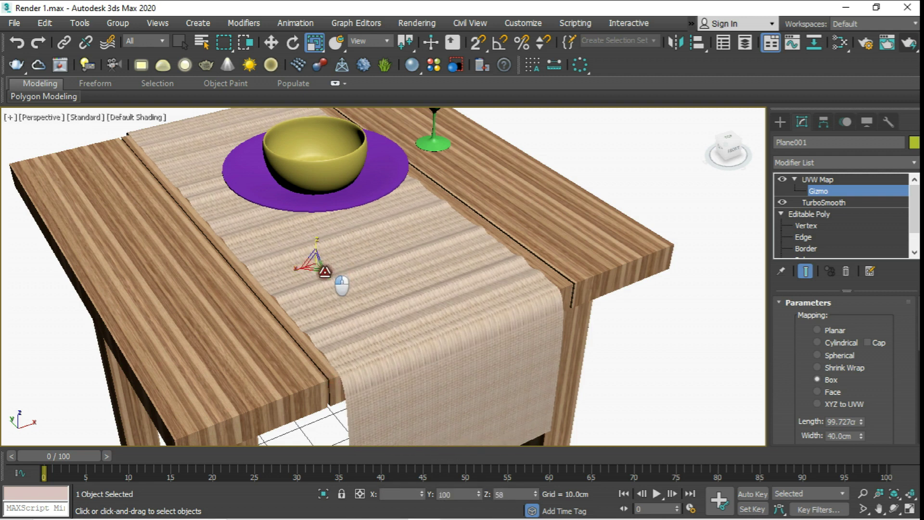
Move the wine glass onto the plate in front of the bowl.
scroll(327, 279, "up", 4)
scroll(330, 277, "down", 3)
scroll(365, 278, "down", 3)
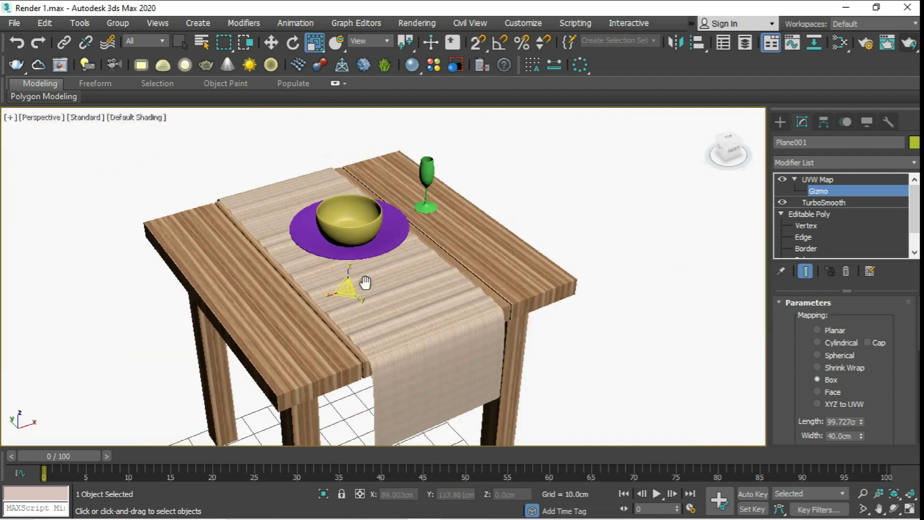
scroll(365, 279, "up", 3)
scroll(362, 259, "up", 2)
middle_click_drag(354, 270, 352, 219, "alt")
key("w")
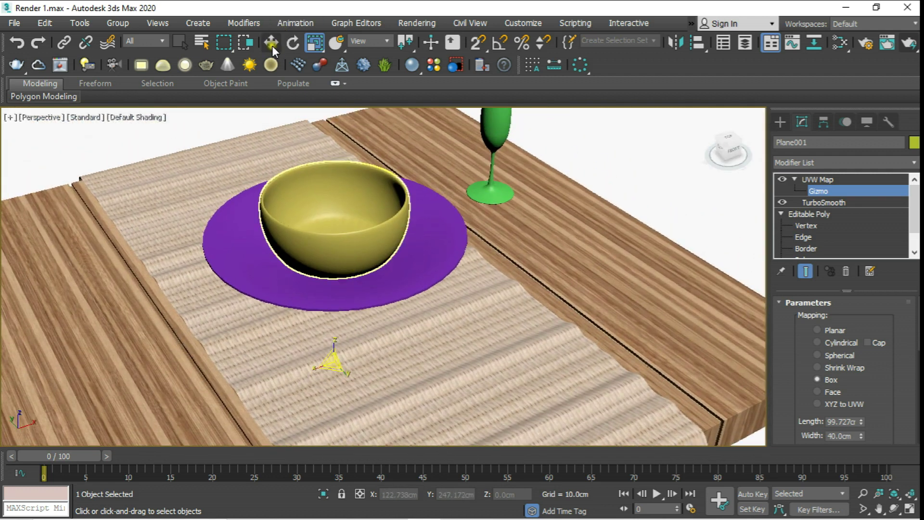
left_click(829, 180)
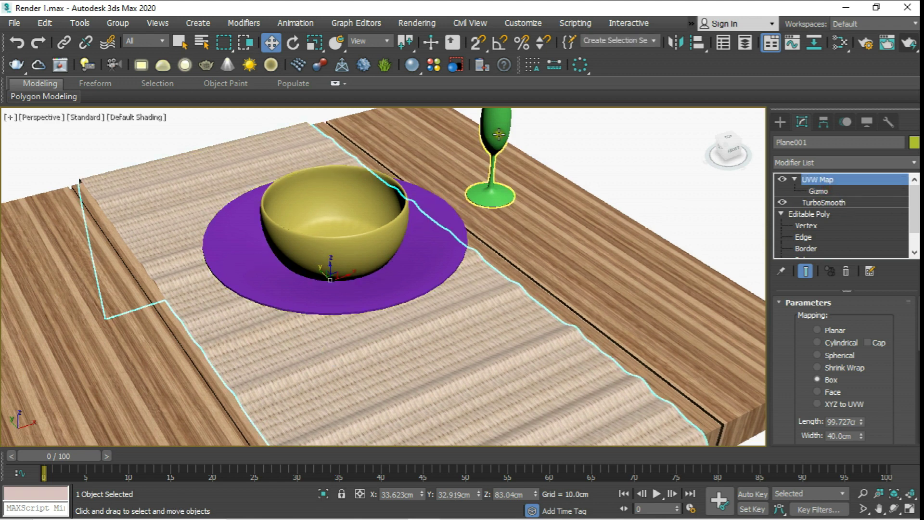
left_click(499, 134)
mouse_move(499, 134)
left_mouse_down()
mouse_move(615, 255)
mouse_move(399, 299)
left_mouse_up()
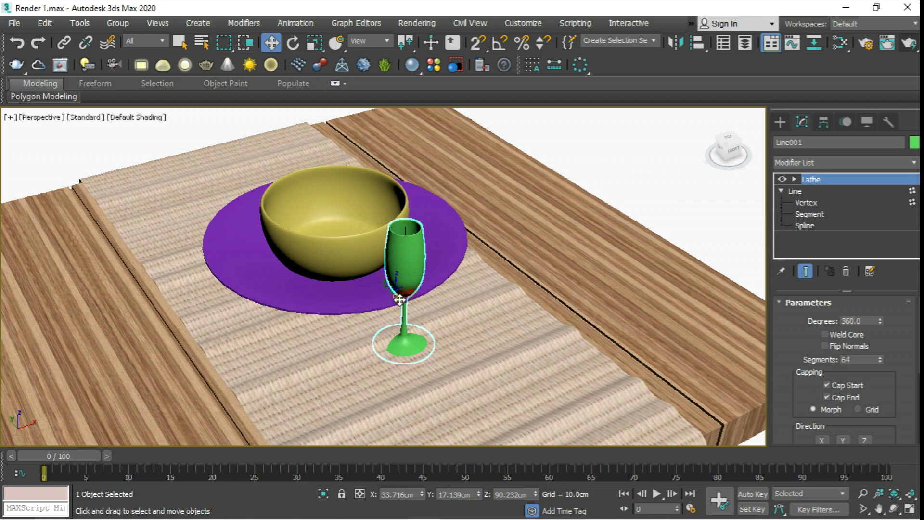
Adjust the wine glass's position, raising it slightly off the table.
scroll(400, 300, "up", 3)
middle_click_drag(400, 300, 398, 207)
left_click_drag(399, 206, 409, 200)
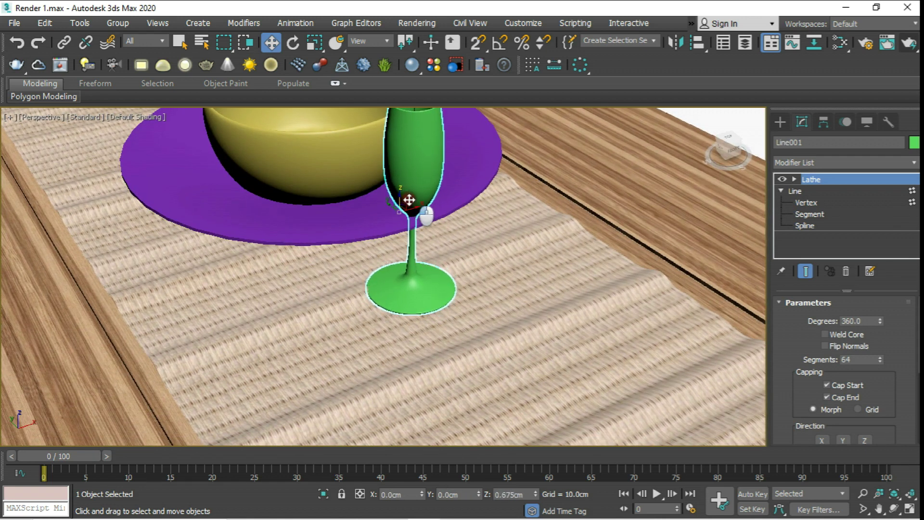
scroll(413, 198, "down", 3)
scroll(433, 240, "down", 3)
In the material editor, pick up the bowl's material from the scene.
key("m")
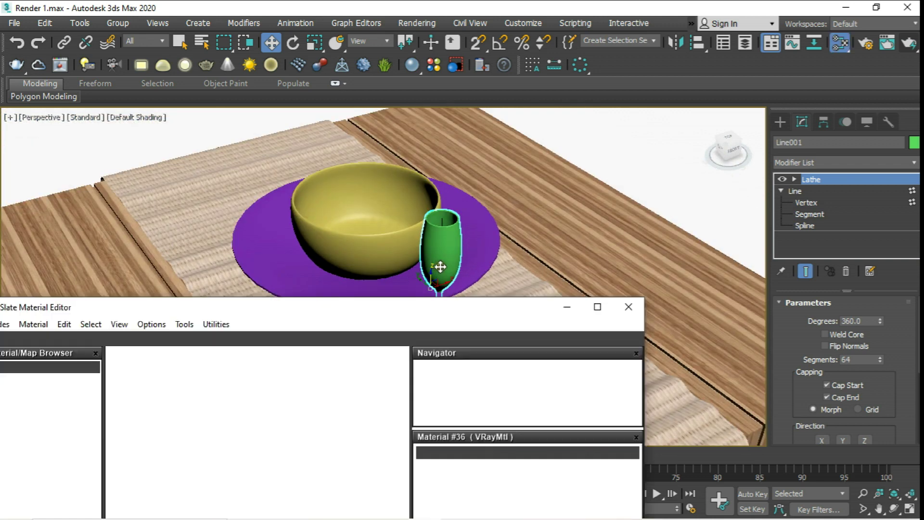
left_click_drag(441, 307, 922, 216)
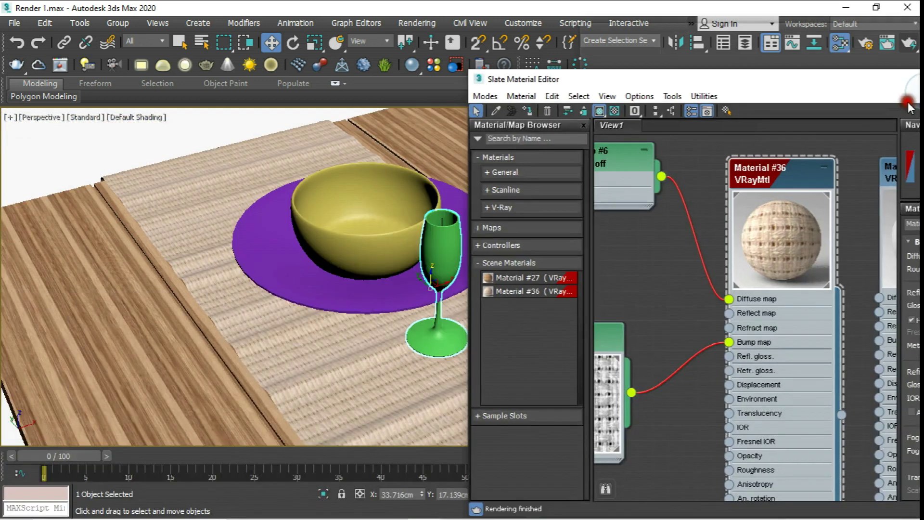
scroll(672, 255, "down", 5)
scroll(662, 230, "down", 5)
scroll(662, 230, "up", 2)
scroll(647, 236, "up", 2)
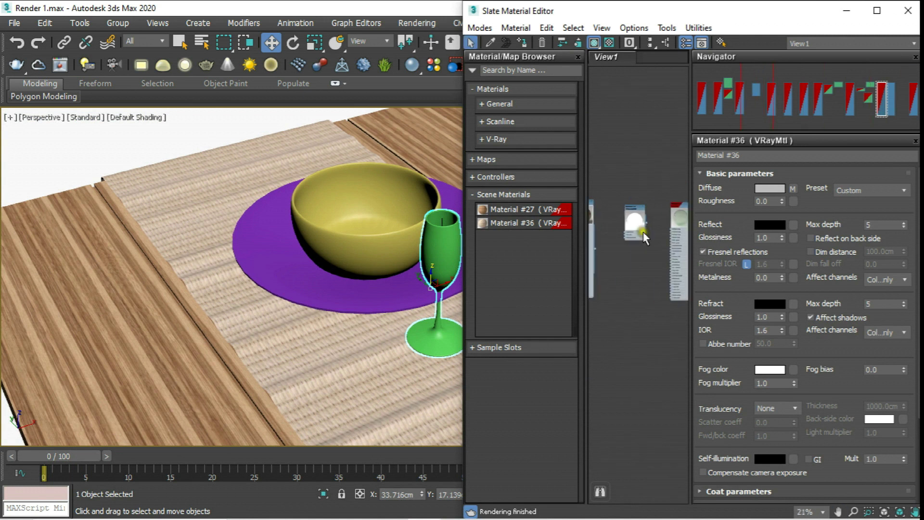
scroll(645, 237, "up", 3)
scroll(670, 196, "up", 3)
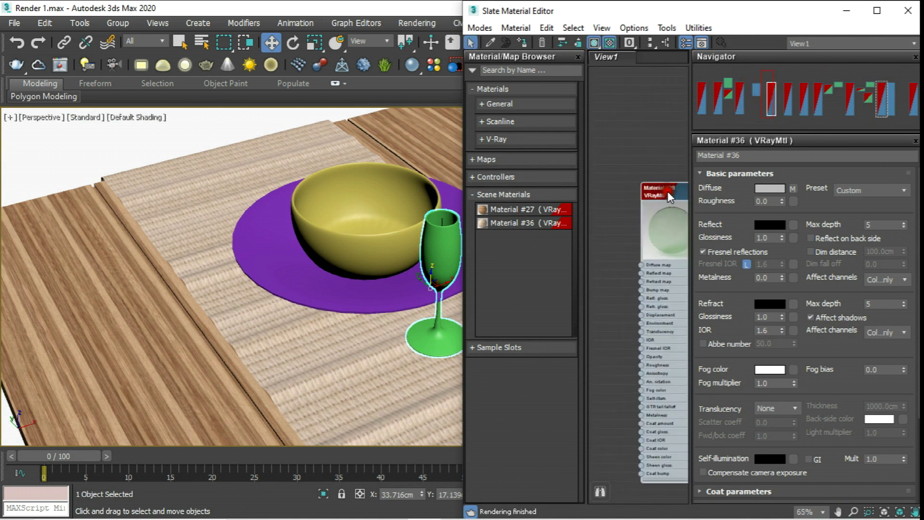
left_click(520, 44)
left_click(366, 256)
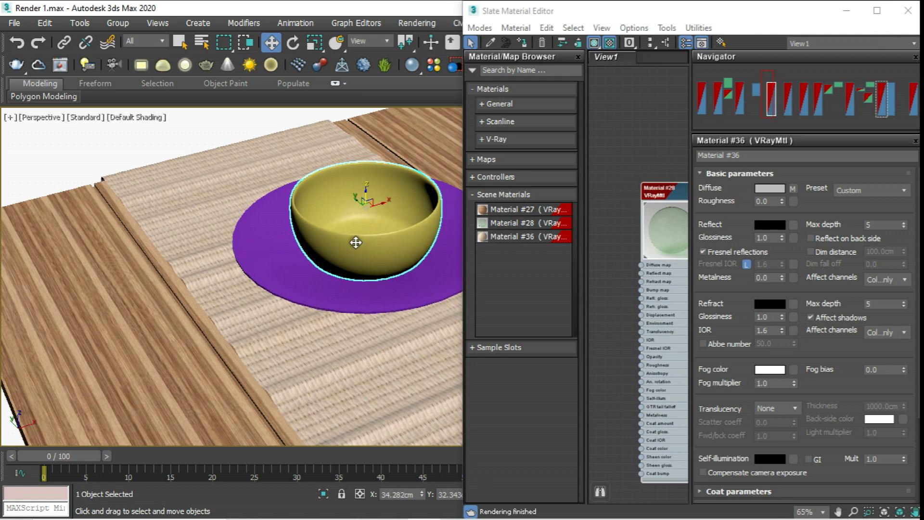
Switch the viewport to Edged Faces and assign red Material #26 to the bowl.
left_click(126, 118)
left_click(164, 268)
middle_click_drag(316, 260, 206, 255)
scroll(650, 202, "down", 3)
scroll(645, 209, "down", 4)
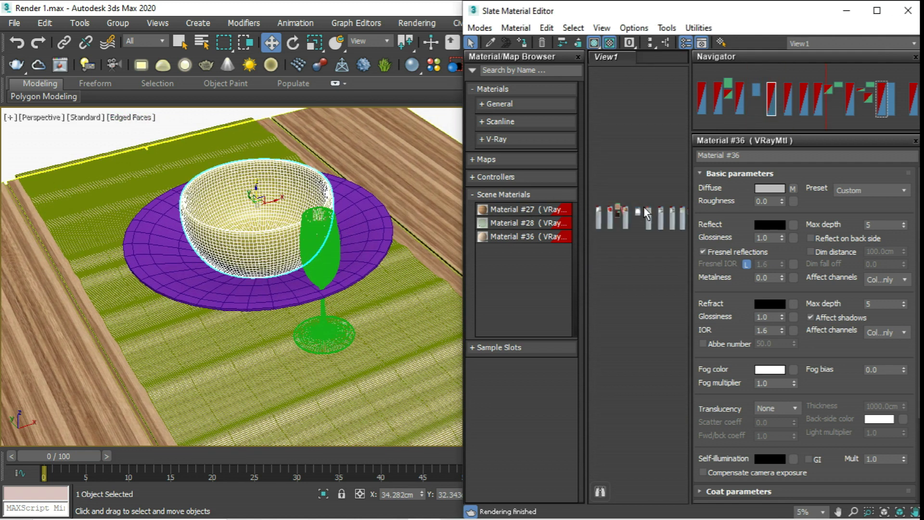
scroll(635, 220, "up", 2)
scroll(643, 197, "up", 3)
scroll(637, 196, "up", 3)
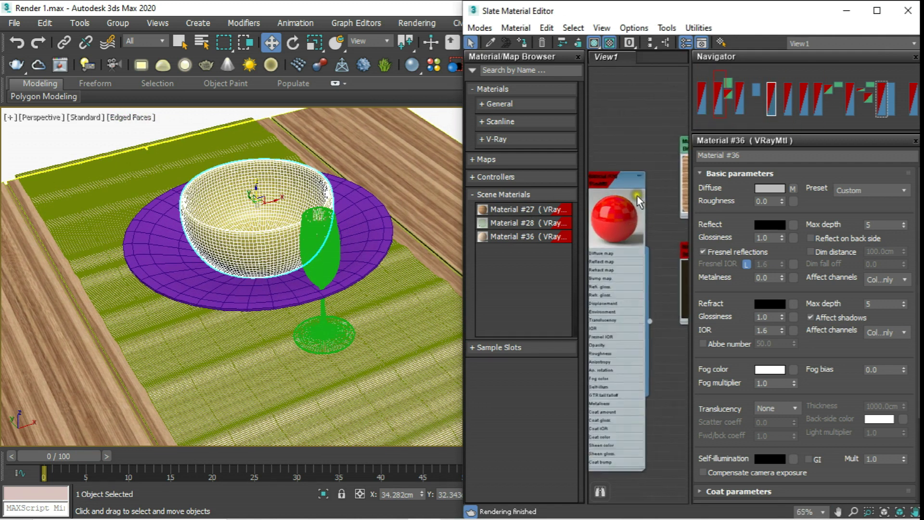
scroll(585, 161, "up", 1)
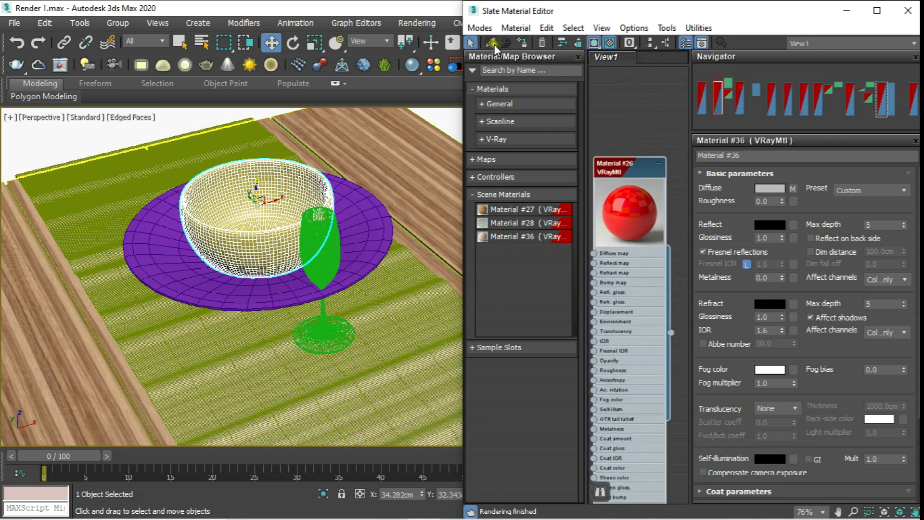
left_click(522, 42)
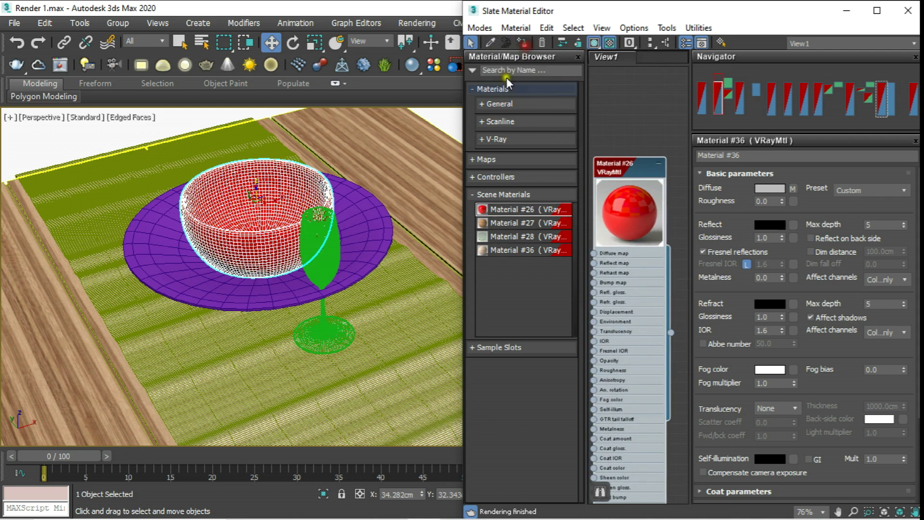
left_click(225, 283)
Open Material #25 in the maximized Slate editor and set its Diffuse colour to cream.
left_click(877, 11)
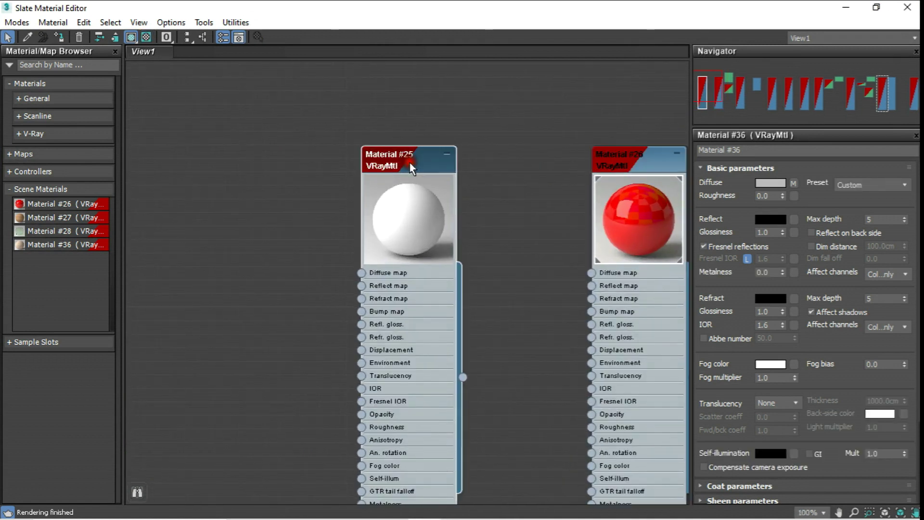
double_click(453, 179)
left_click(771, 183)
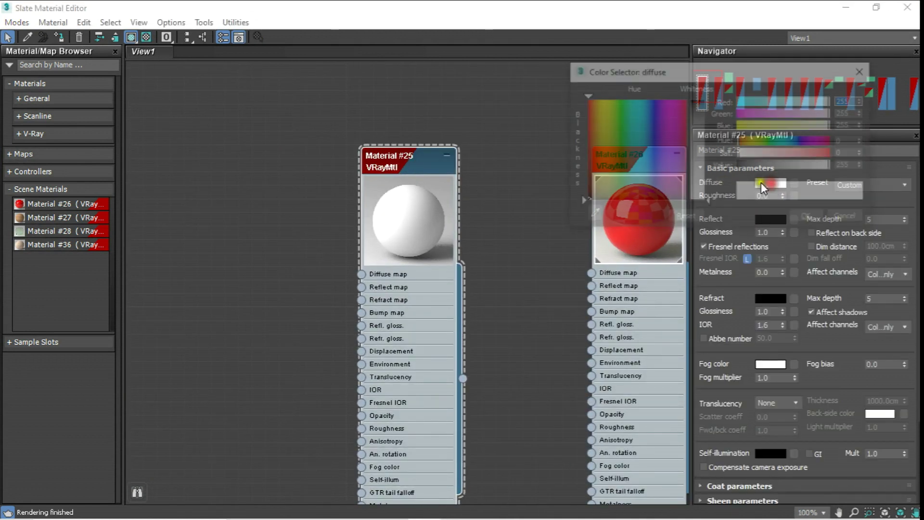
left_click(606, 170)
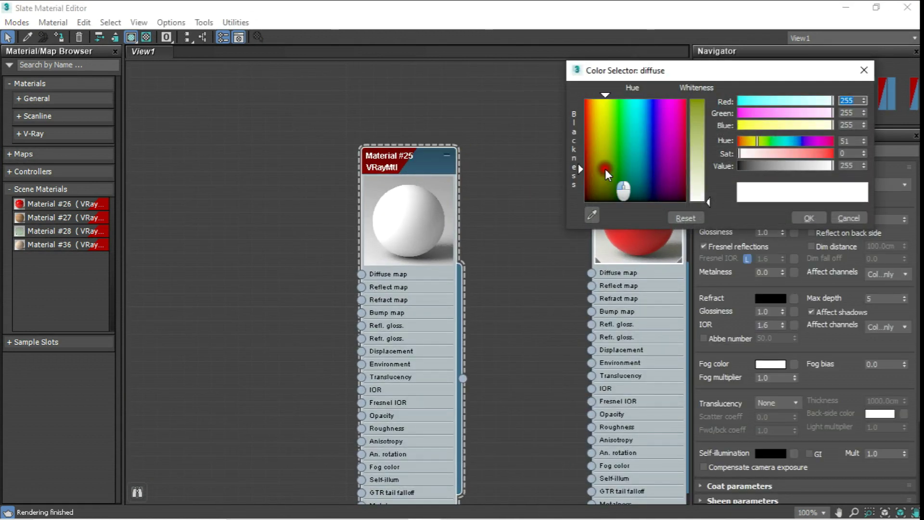
left_click(702, 164)
left_click_drag(702, 163, 722, 166)
left_click(809, 219)
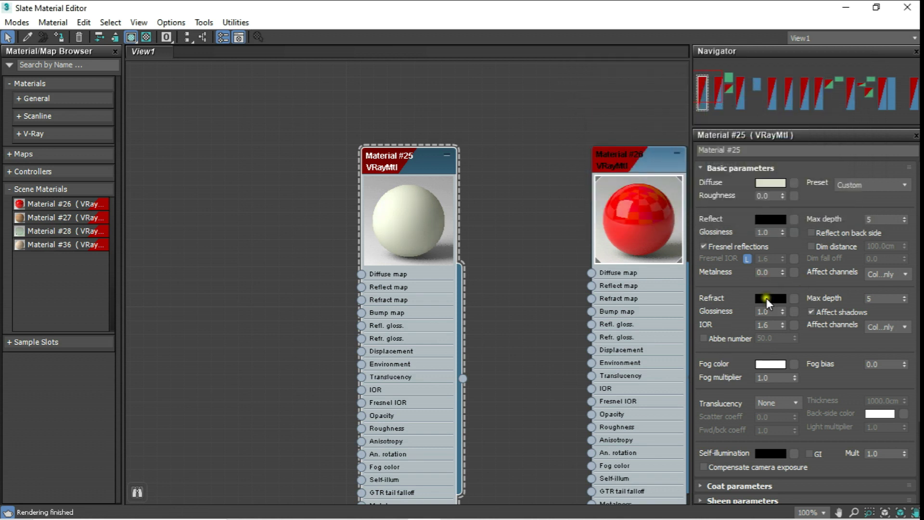
Set Material #25's Reflect colour to pale yellow (194, 195, 133) and restore the editor window.
left_click(785, 219)
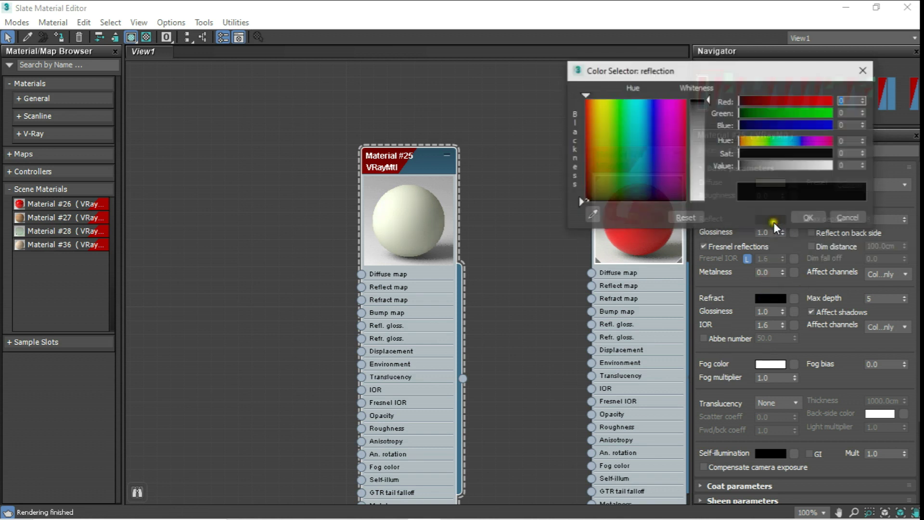
left_click(701, 159)
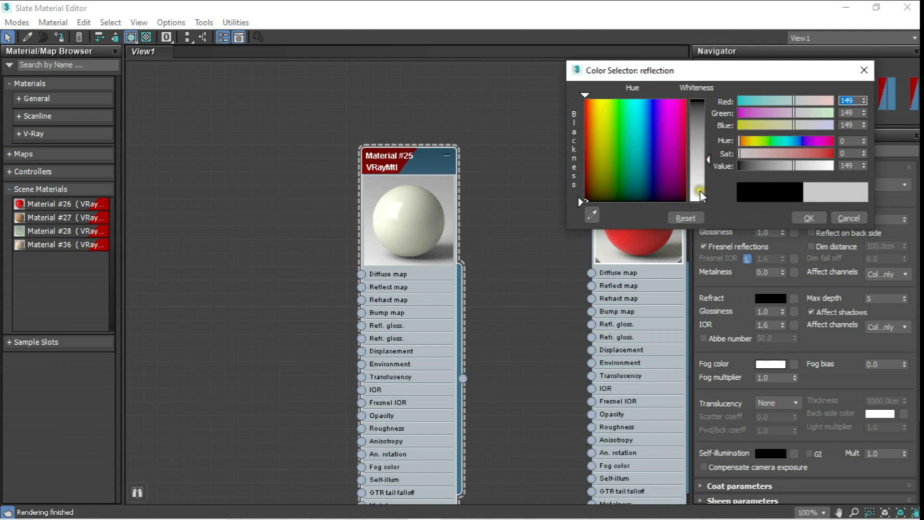
left_click(819, 217)
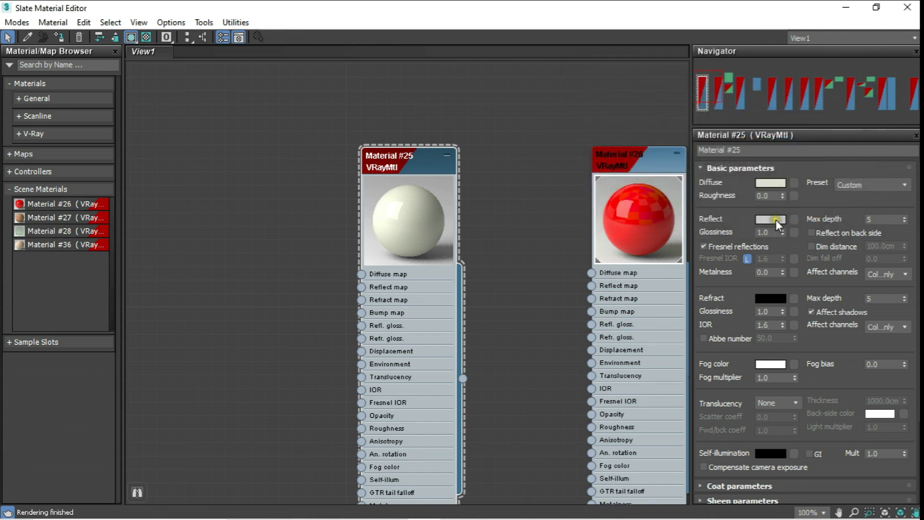
left_click(775, 220)
left_click(602, 150)
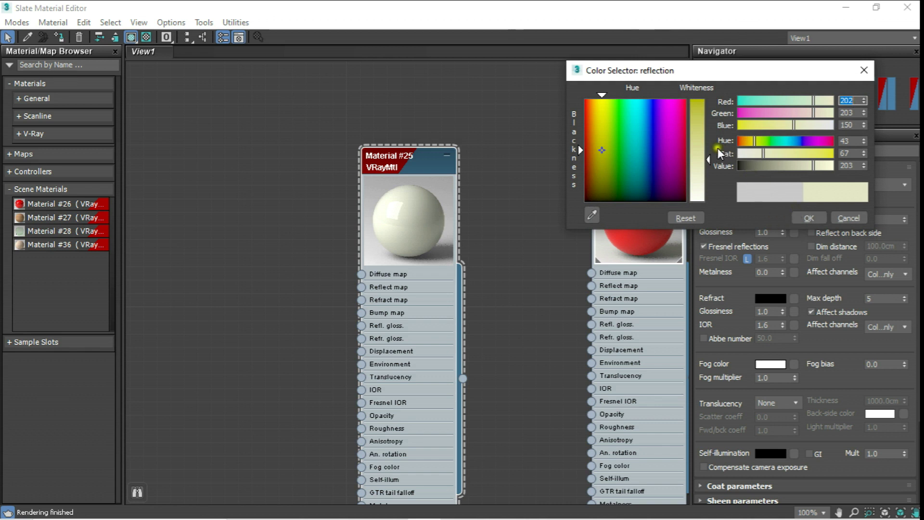
left_click_drag(717, 149, 717, 152)
left_click(803, 220)
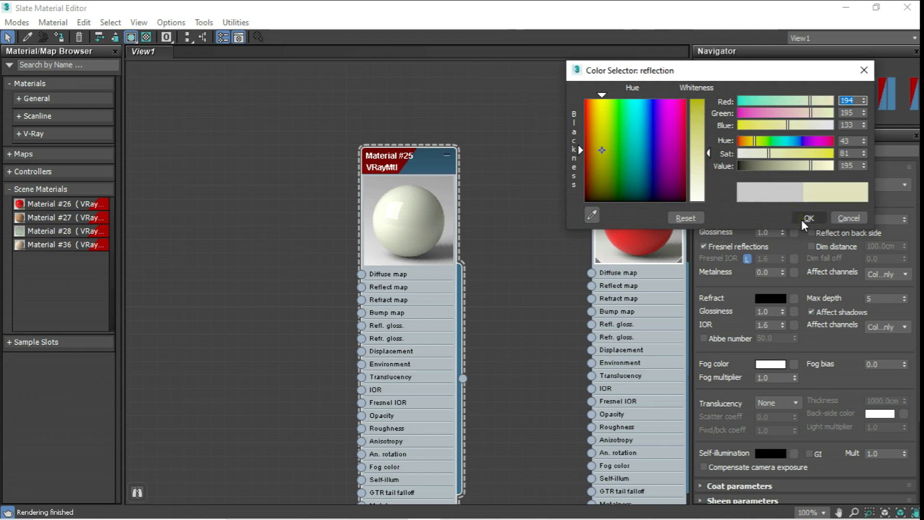
left_click(876, 7)
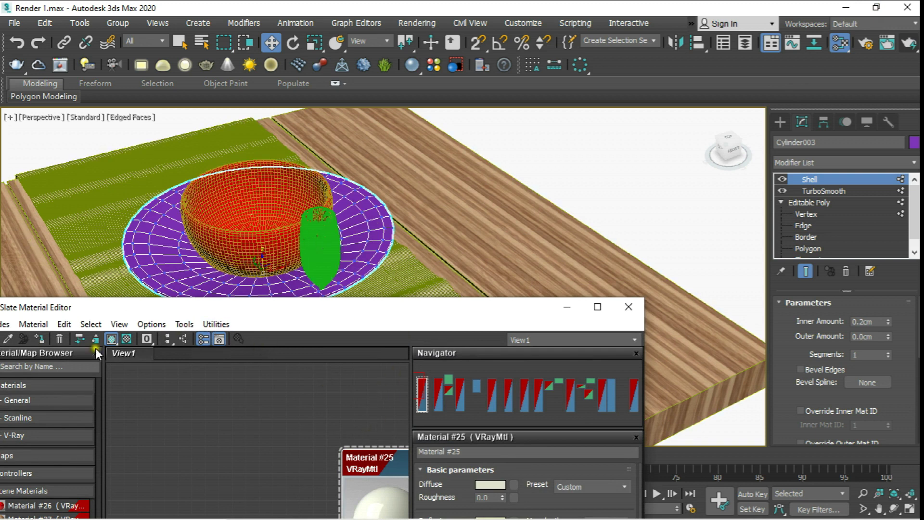
Assign cream Material #25 to the plate, close the Slate editor and deselect the plate.
left_click(40, 340)
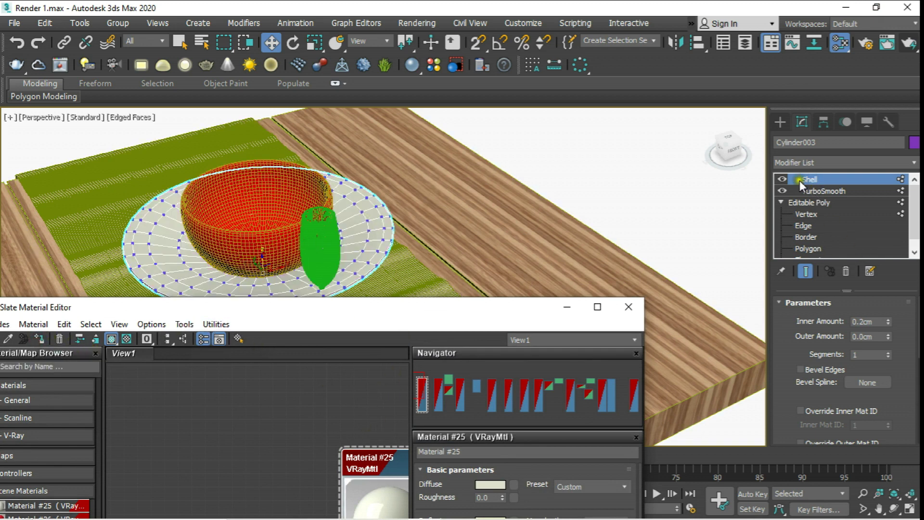
left_click(629, 307)
left_click(805, 214)
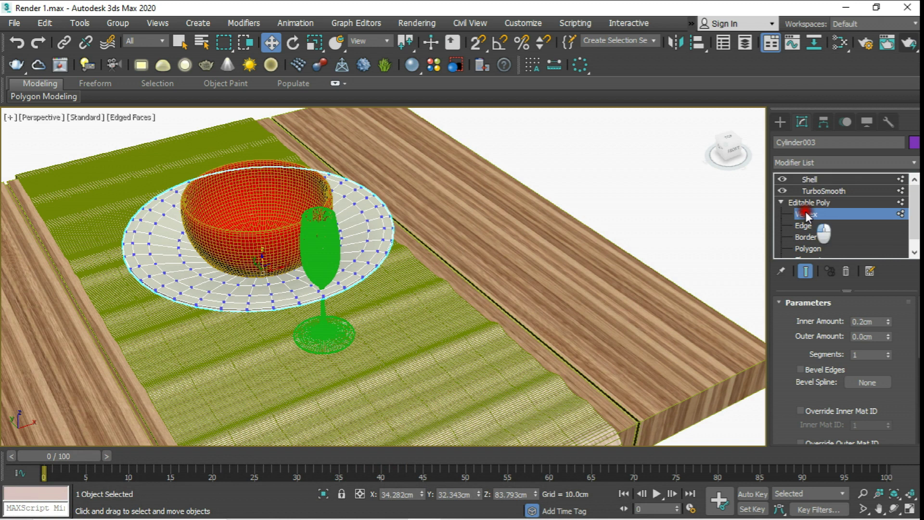
left_click(813, 180)
left_click(703, 205)
scroll(642, 208, "down", 5)
scroll(584, 215, "up", 2)
scroll(518, 218, "up", 4)
scroll(511, 219, "up", 4)
scroll(496, 221, "up", 3)
scroll(485, 224, "down", 4)
scroll(486, 225, "down", 5)
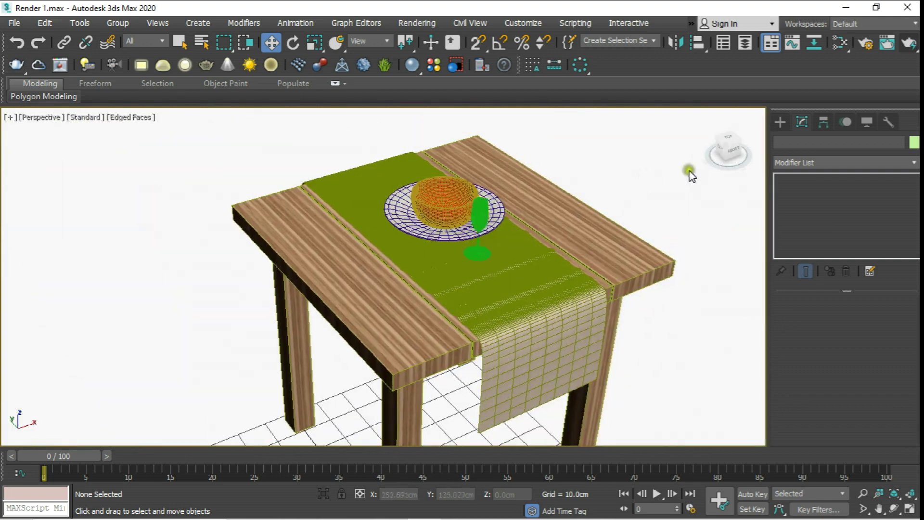
Show the Standard Primitives object types in the Create panel's Geometry category.
left_click(779, 123)
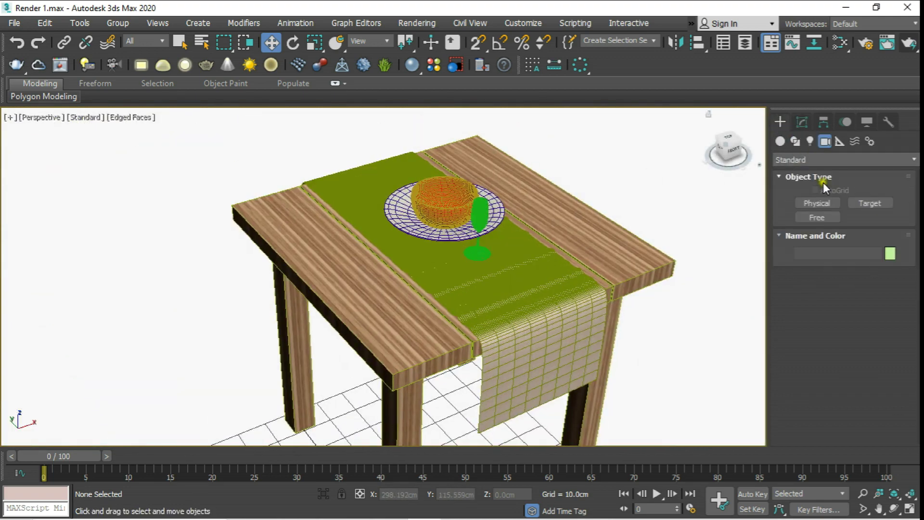
left_click(783, 143)
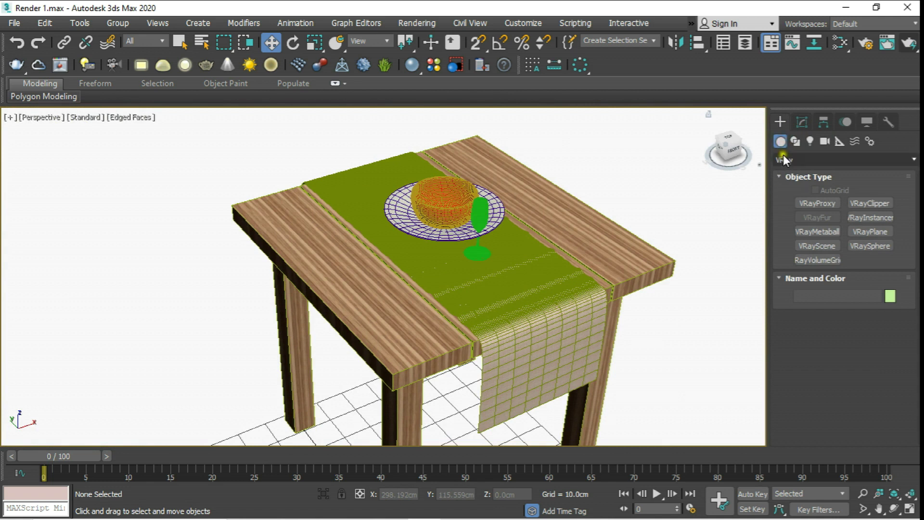
left_click(785, 157)
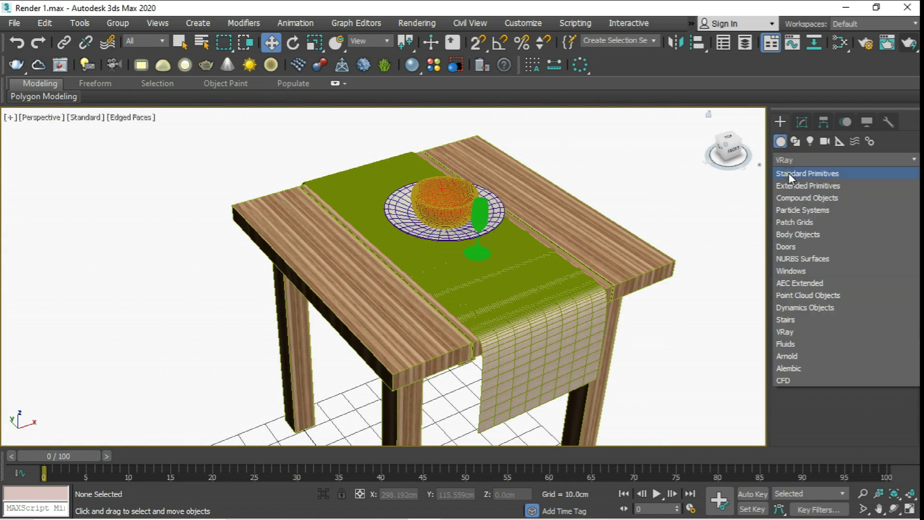
left_click(788, 172)
Create a cylinder with 3cm radius and 10cm height on the table.
left_click(818, 232)
scroll(652, 202, "up", 4)
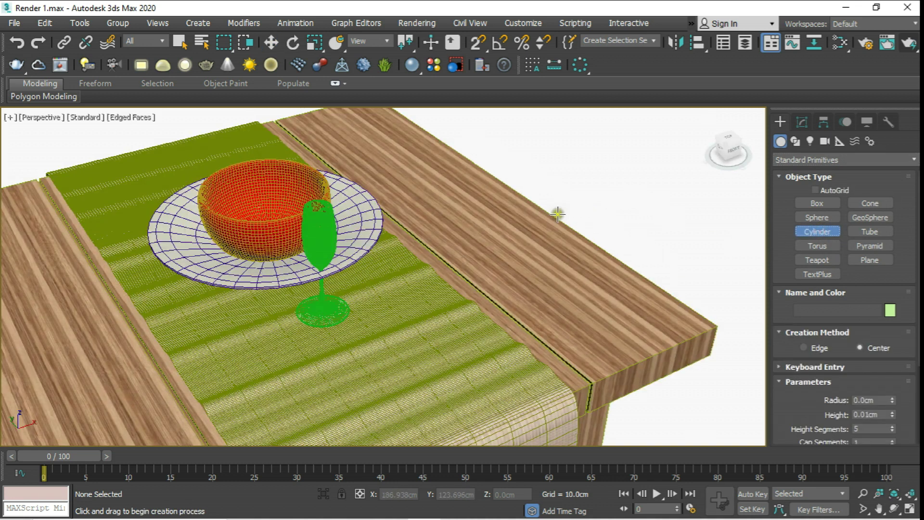
left_click_drag(475, 248, 481, 244)
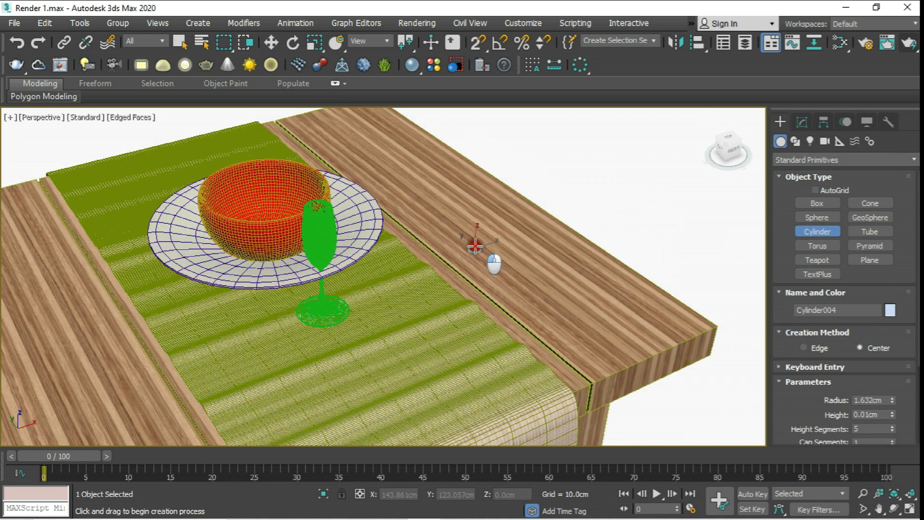
left_click_drag(479, 246, 484, 245)
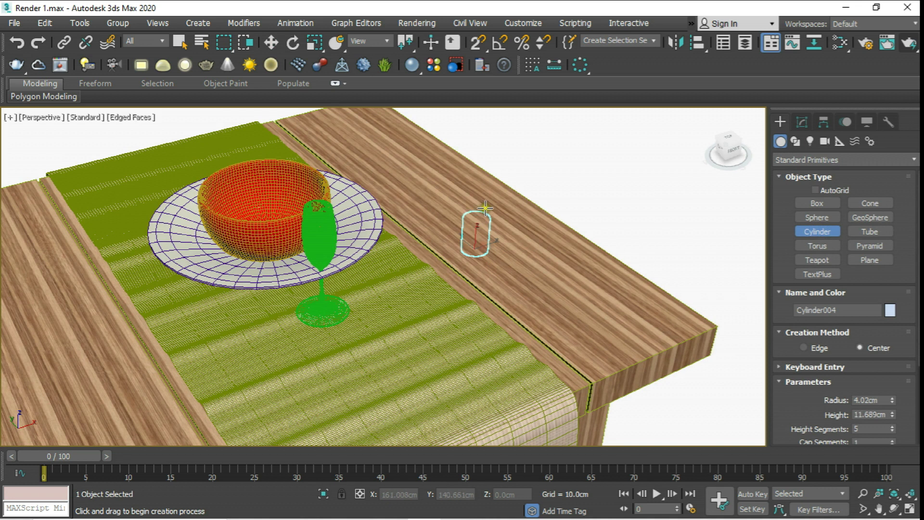
key("w")
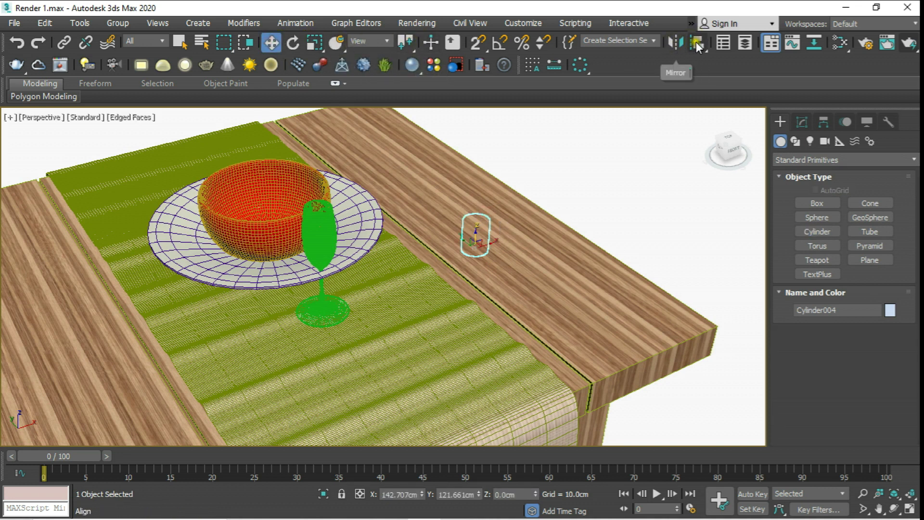
Align the cylinder to the wine glass and move it onto the table beside the plate.
left_click(698, 43)
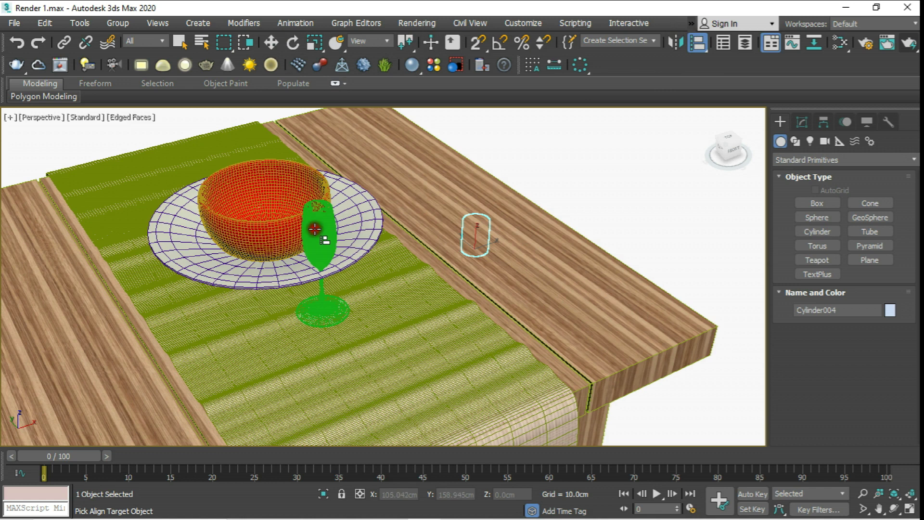
left_click(315, 230)
left_click(467, 377)
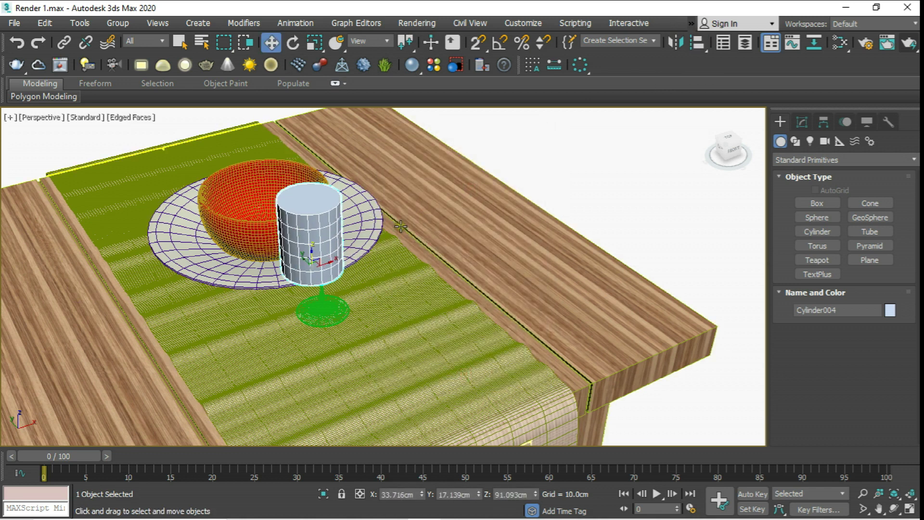
mouse_move(327, 263)
left_mouse_down()
mouse_move(471, 232)
mouse_move(449, 241)
mouse_move(389, 179)
mouse_move(406, 175)
left_mouse_up()
Apply a material from the material editor to the new cylinder.
left_click(802, 122)
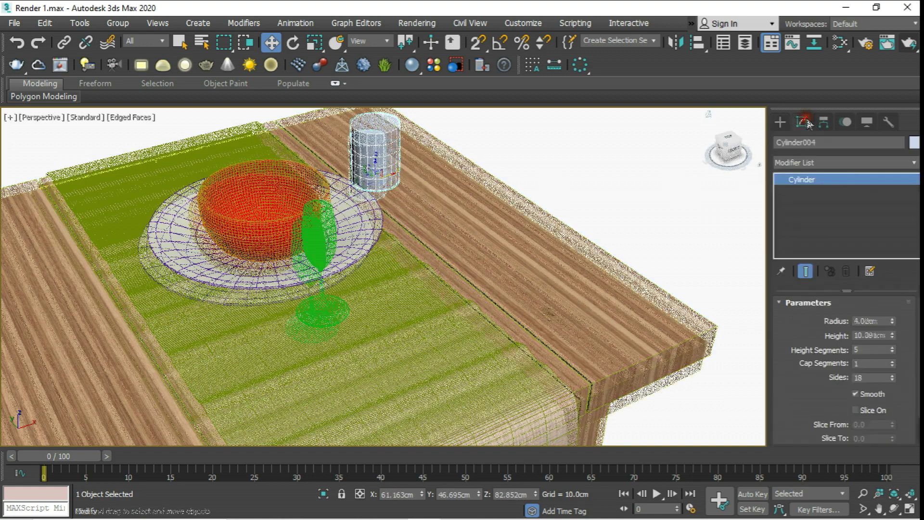
key("m")
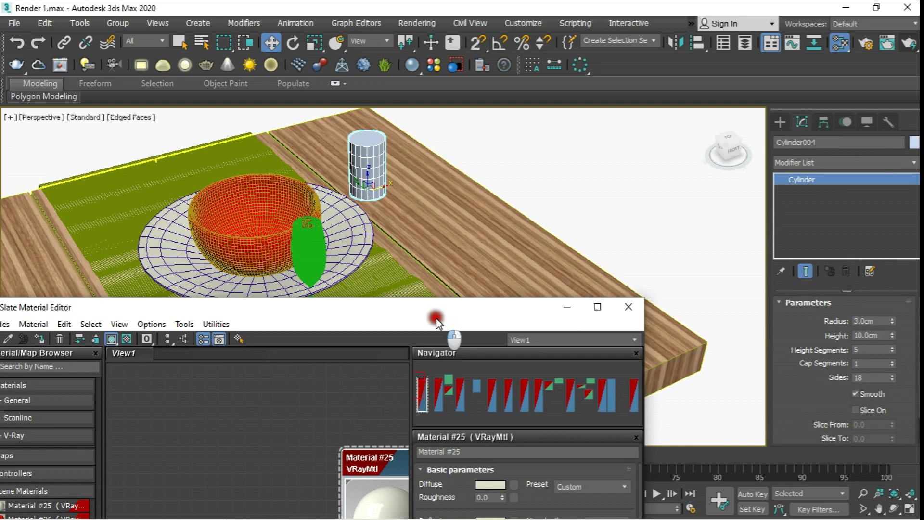
scroll(520, 321, "up", 3)
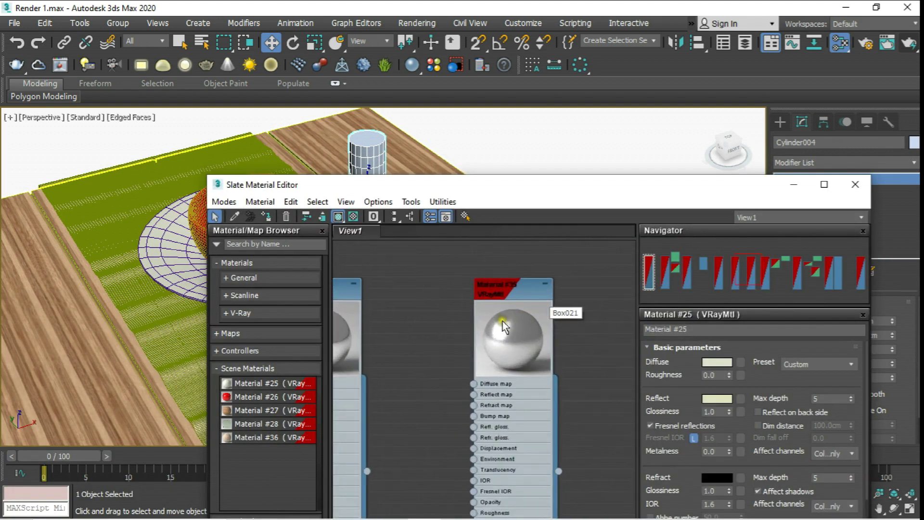
left_click(266, 216)
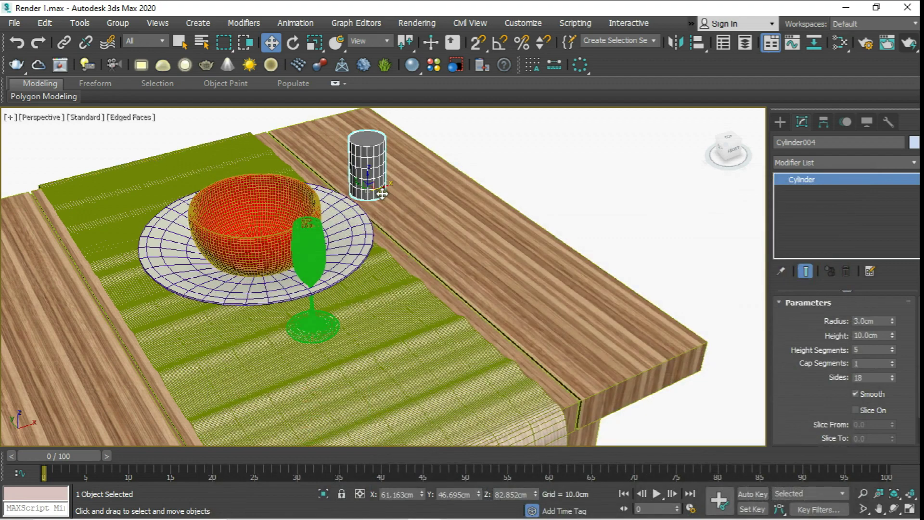
left_click(50, 117)
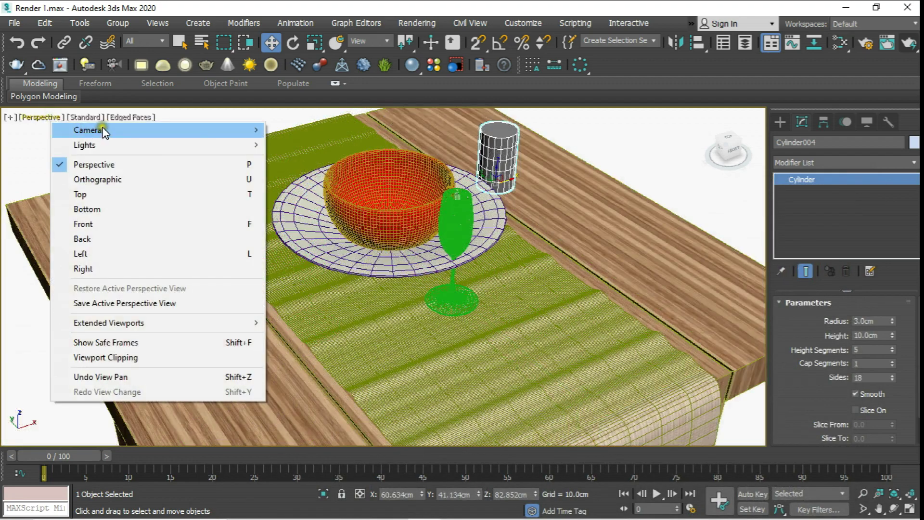
View through PhysCamera001, orbiting and dollying it much closer to the table.
left_click(315, 129)
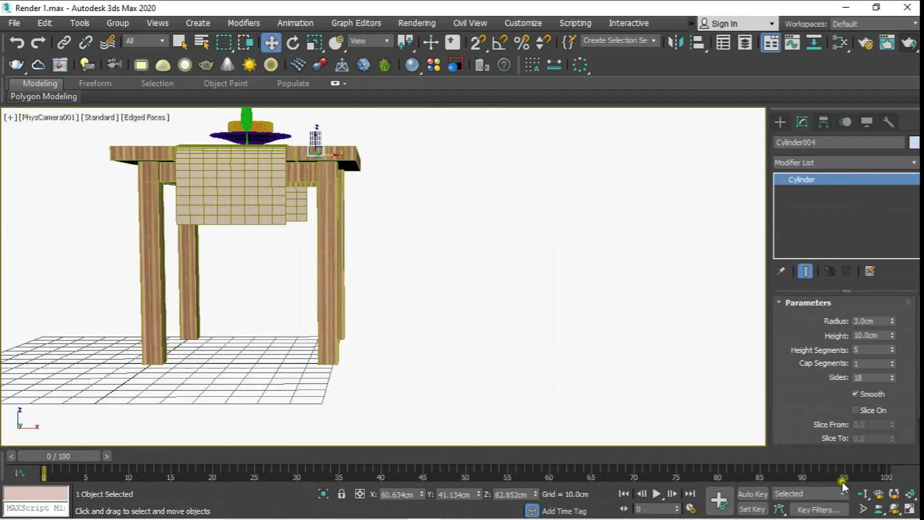
left_click(895, 509)
mouse_move(450, 283)
left_mouse_down()
mouse_move(353, 282)
mouse_move(392, 256)
left_mouse_up()
left_click(864, 494)
mouse_move(397, 327)
left_mouse_down()
mouse_move(395, 239)
mouse_move(395, 267)
left_mouse_up()
Create a white VRayPlane in the Top view beside the table.
key("t")
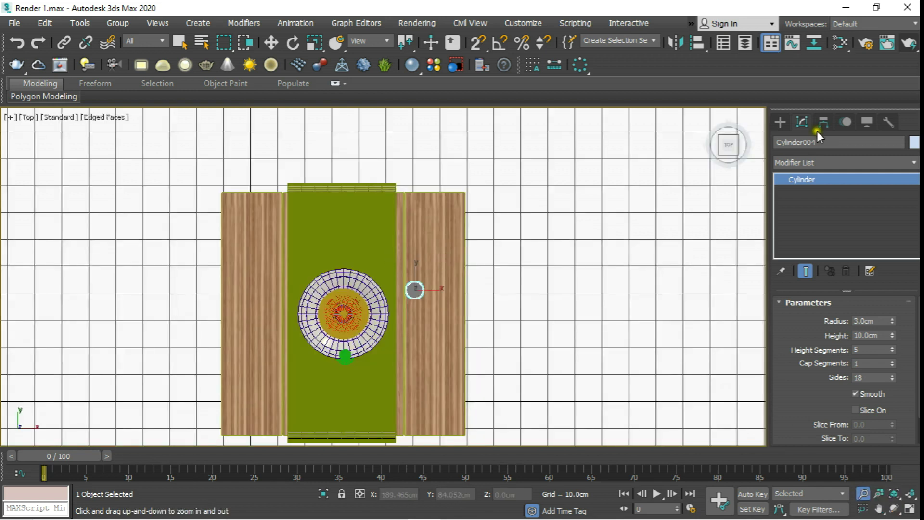
left_click(780, 126)
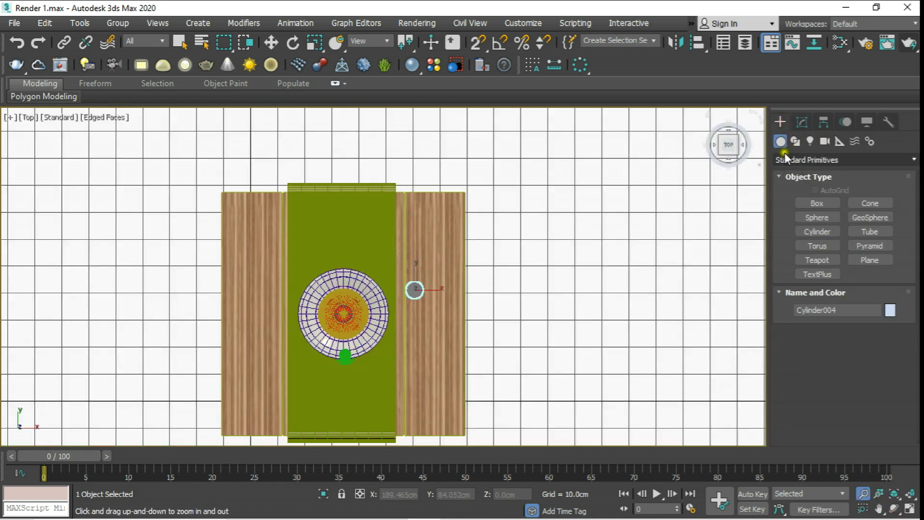
left_click(819, 160)
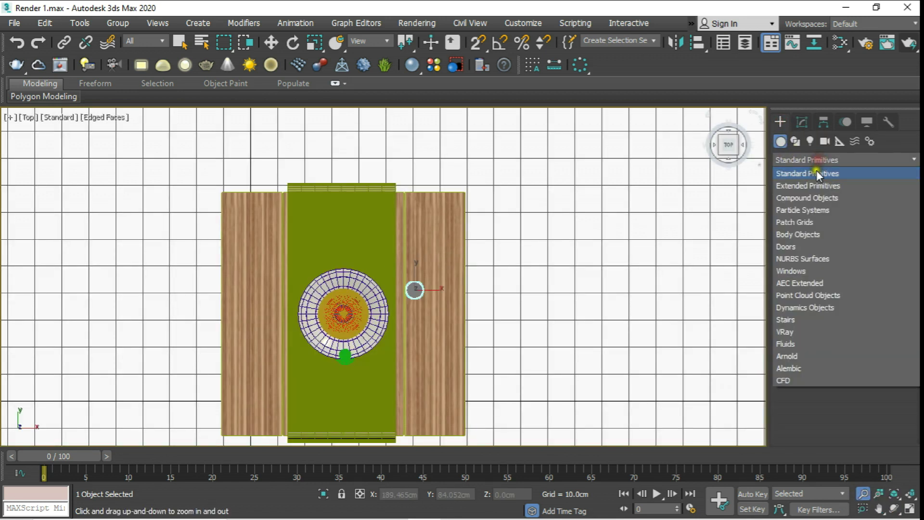
left_click(789, 331)
left_click(865, 243)
left_click(867, 231)
left_click(614, 231)
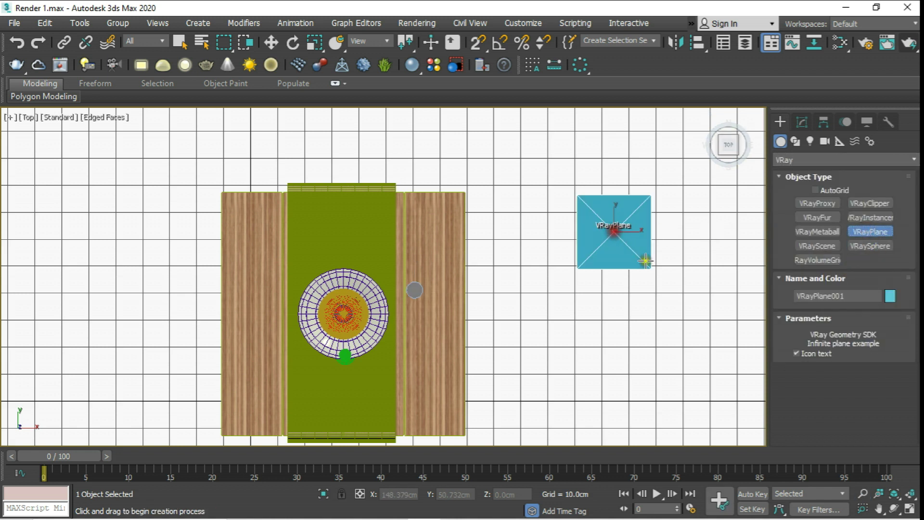
left_click(889, 294)
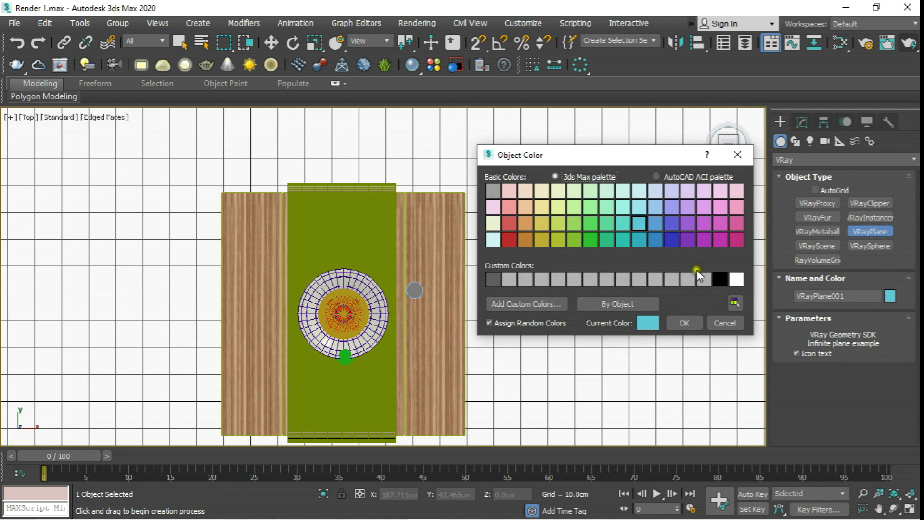
left_click(738, 278)
left_click(688, 323)
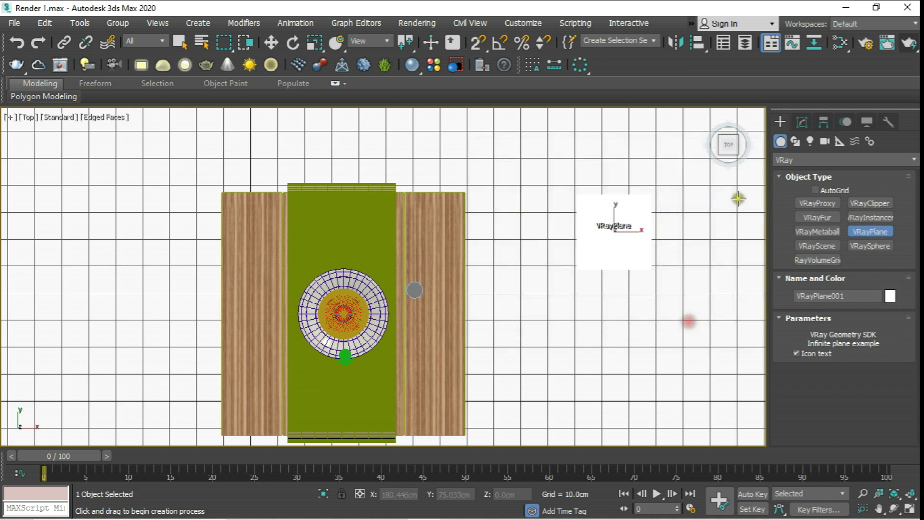
Return to the camera view and dolly and orbit it toward the glass and bowl.
key("c")
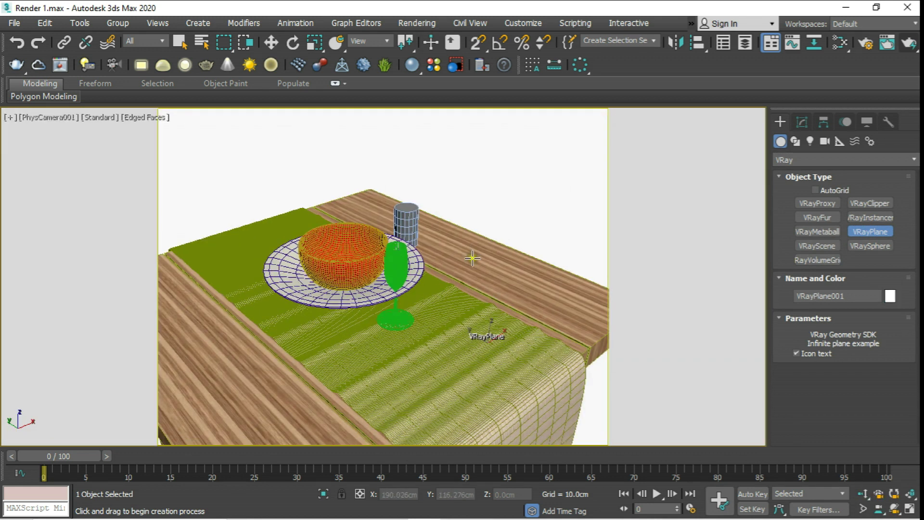
left_click(863, 495)
mouse_move(399, 289)
left_mouse_down()
mouse_move(403, 261)
mouse_move(864, 456)
left_mouse_up()
left_click(894, 509)
mouse_move(529, 304)
left_mouse_down()
mouse_move(378, 239)
mouse_move(426, 242)
mouse_move(422, 252)
left_mouse_up()
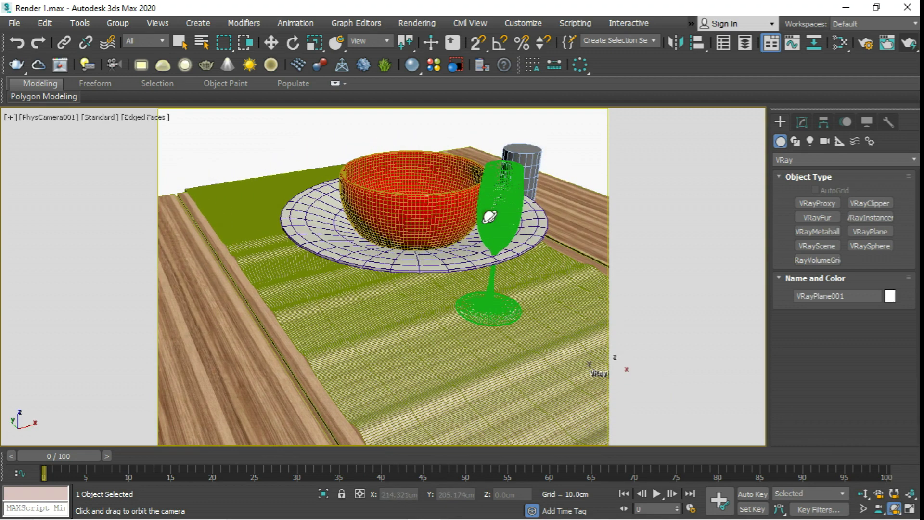
Render the PhysCamera001 view with V-Ray and close the render windows.
left_click(908, 45)
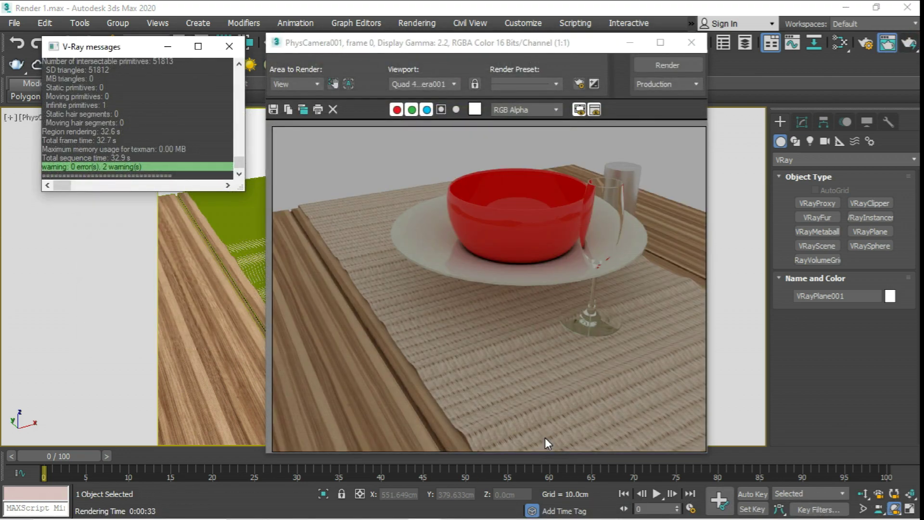
left_click(693, 38)
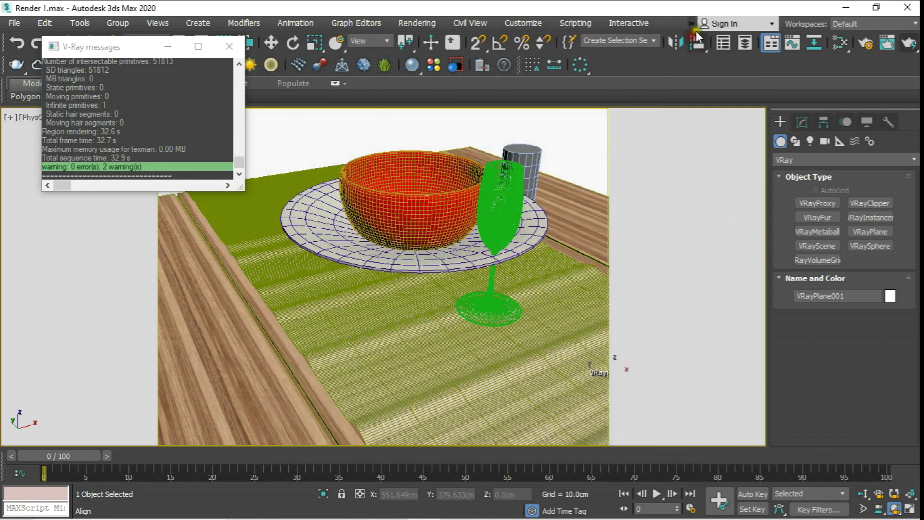
left_click(232, 48)
Show the Top view in wireframe and move the VRayPlane away from the table.
key("t")
scroll(360, 210, "down", 5)
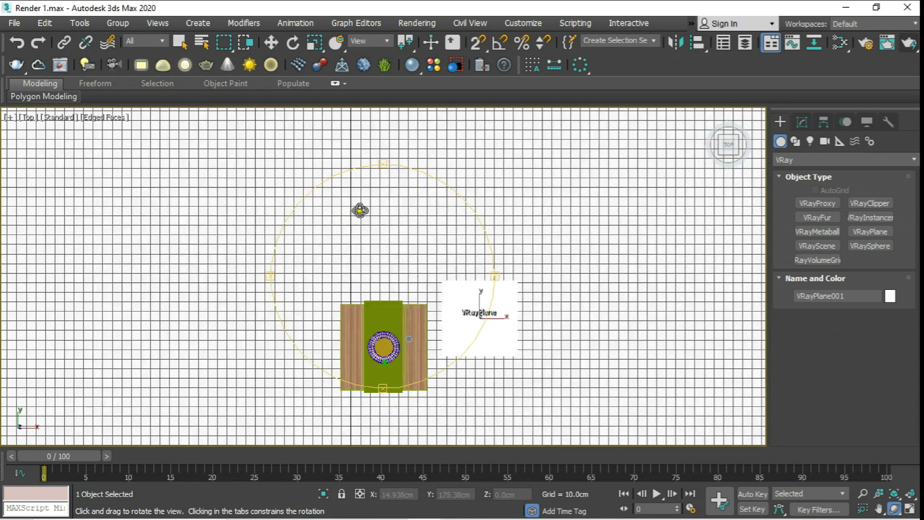
scroll(360, 211, "down", 5)
left_click(108, 117)
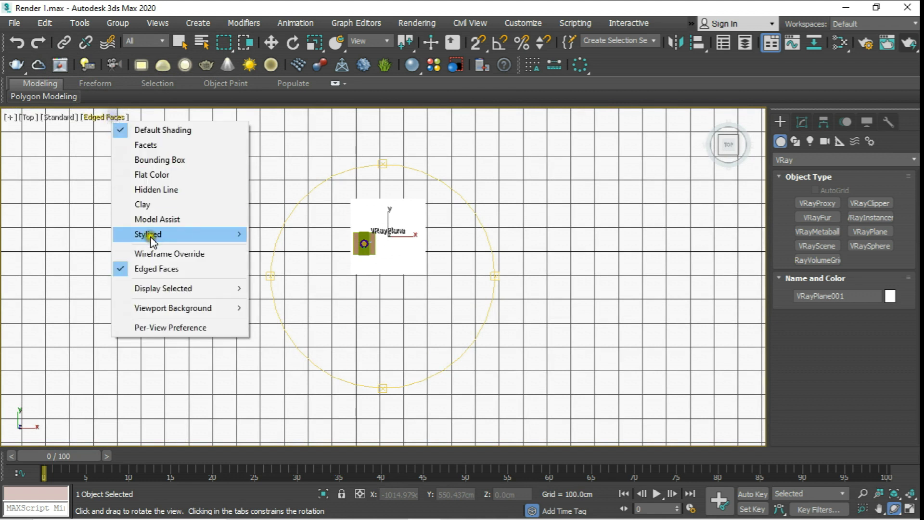
left_click(196, 253)
scroll(357, 212, "up", 3)
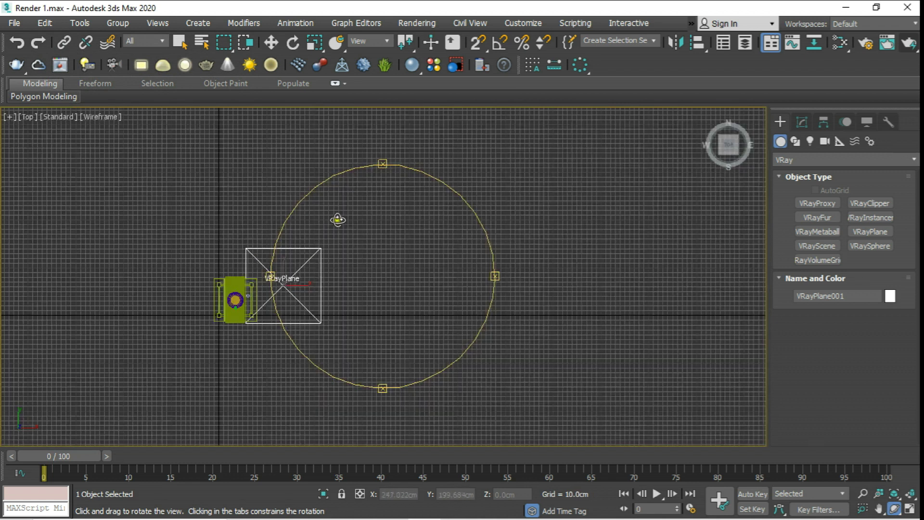
middle_click_drag(338, 220, 346, 206)
left_click(271, 42)
left_click_drag(295, 279, 608, 278)
middle_click_drag(288, 278, 349, 277)
Merge the sofa objects from Sofa.max, auto-renaming duplicate objects and materials.
left_click(15, 23)
left_click(42, 208)
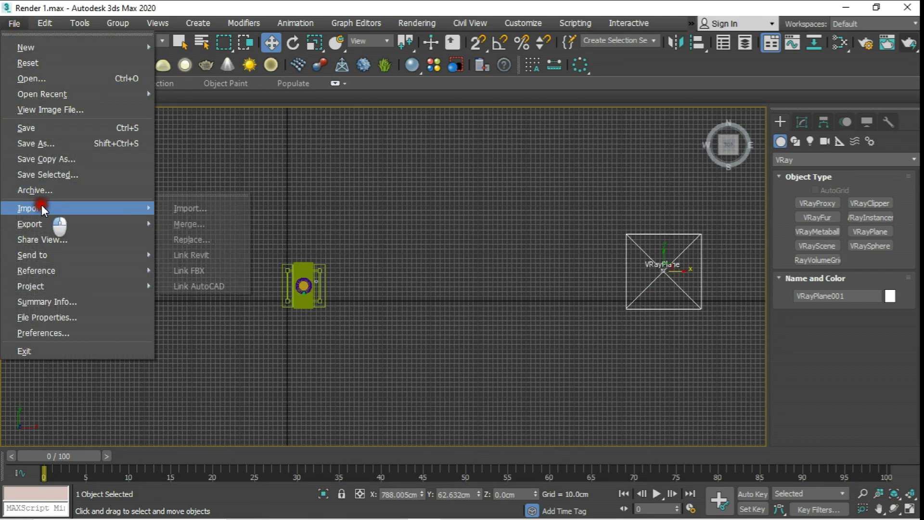
left_click(190, 225)
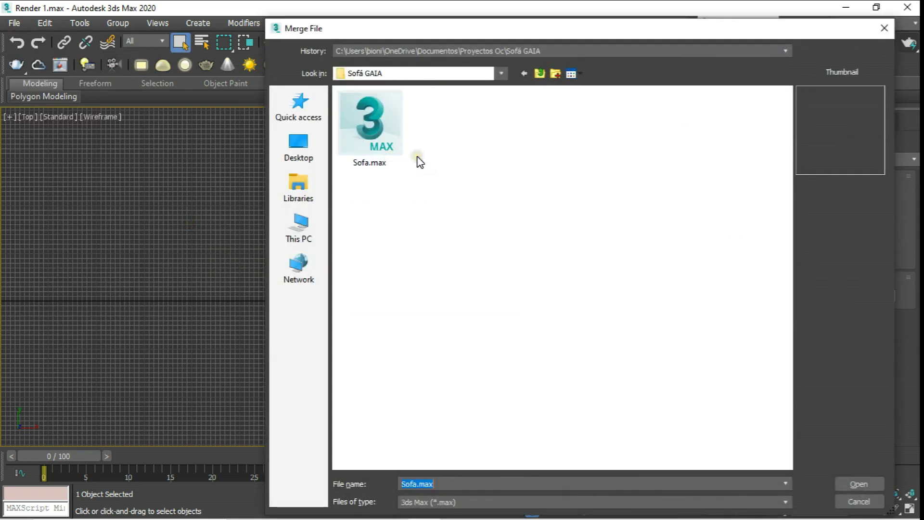
double_click(381, 129)
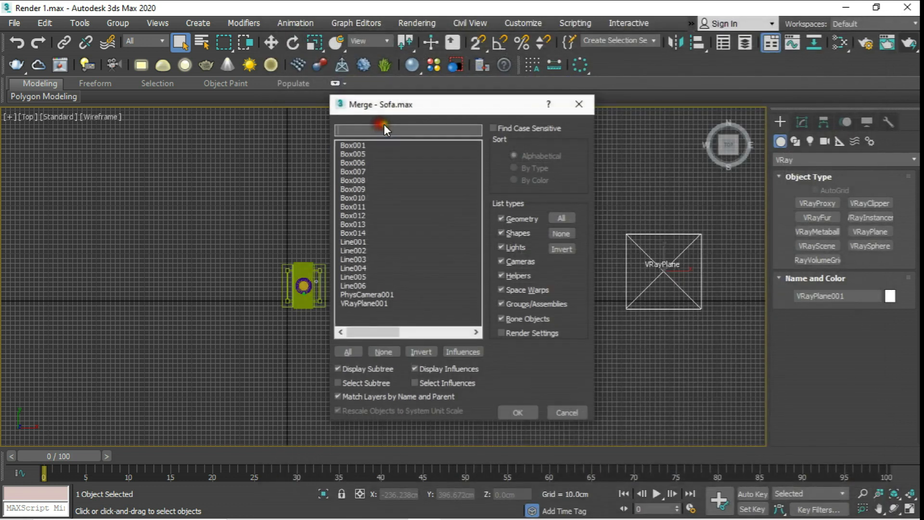
left_click_drag(383, 145, 374, 281)
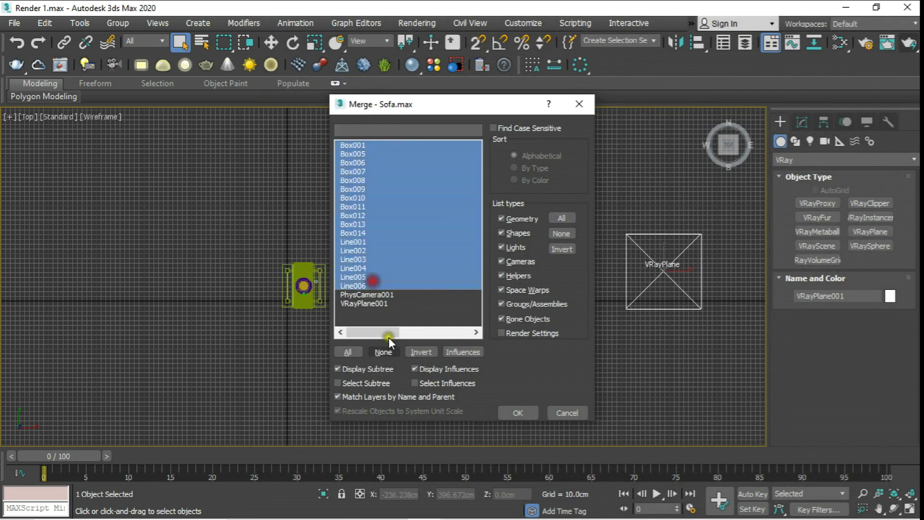
left_click(517, 416)
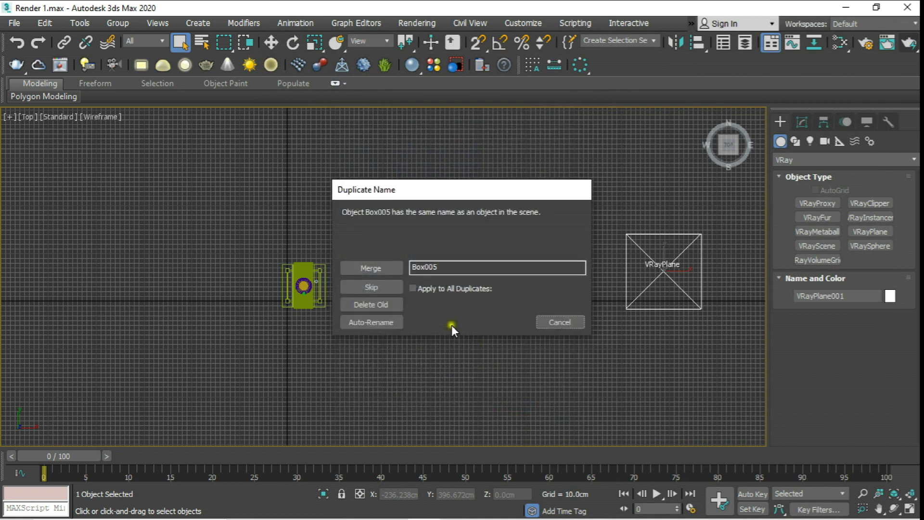
left_click(453, 288)
left_click(389, 322)
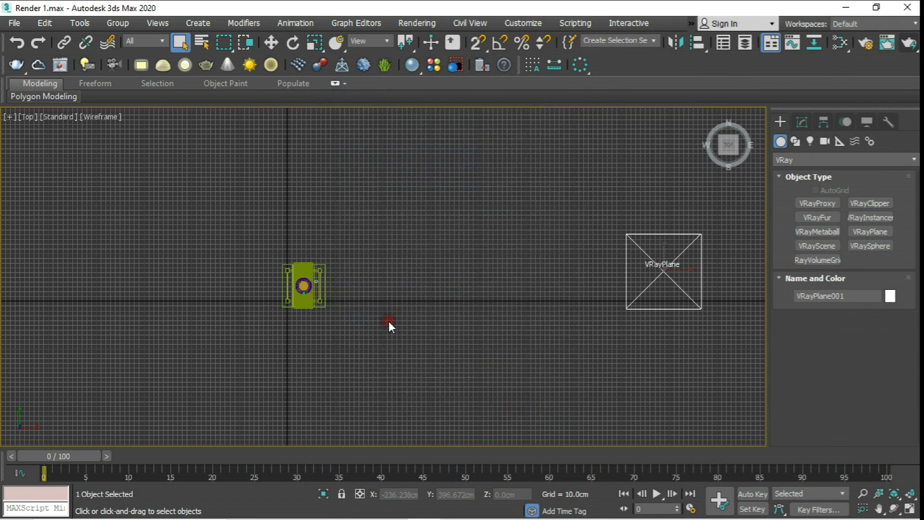
left_click(453, 278)
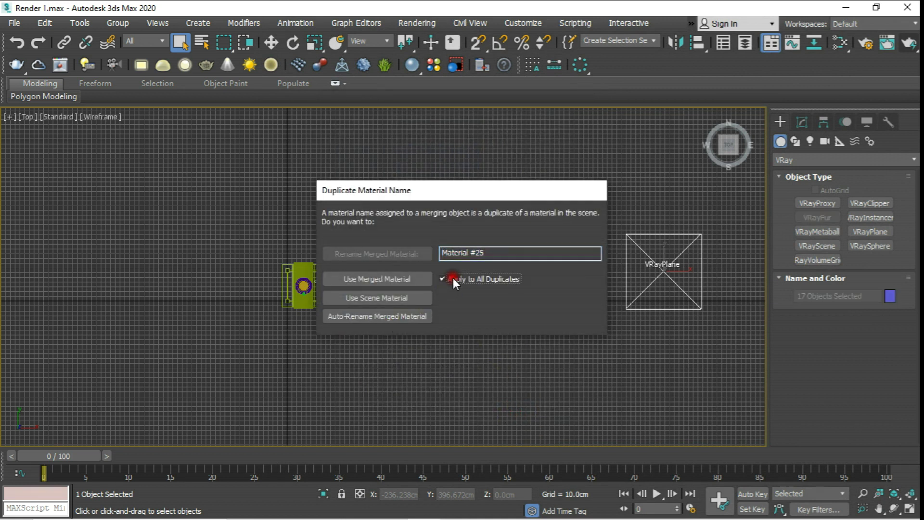
left_click(388, 316)
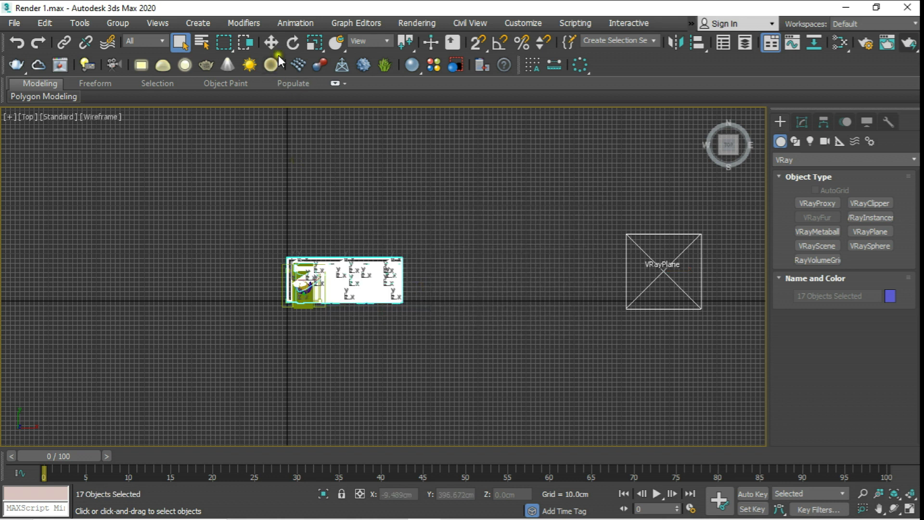
Group the merged sofa pieces as 'Sofá' and place the group beside the table.
left_click(271, 43)
left_click_drag(353, 274, 448, 273)
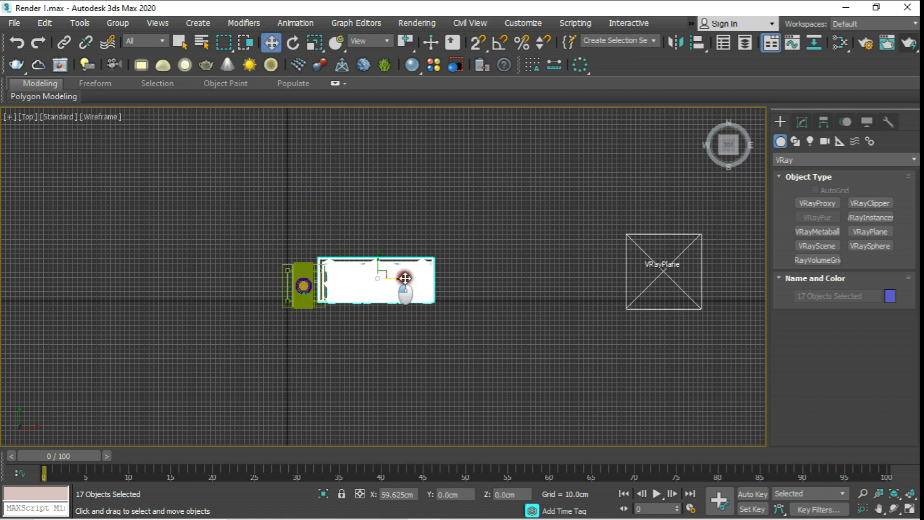
left_click(119, 23)
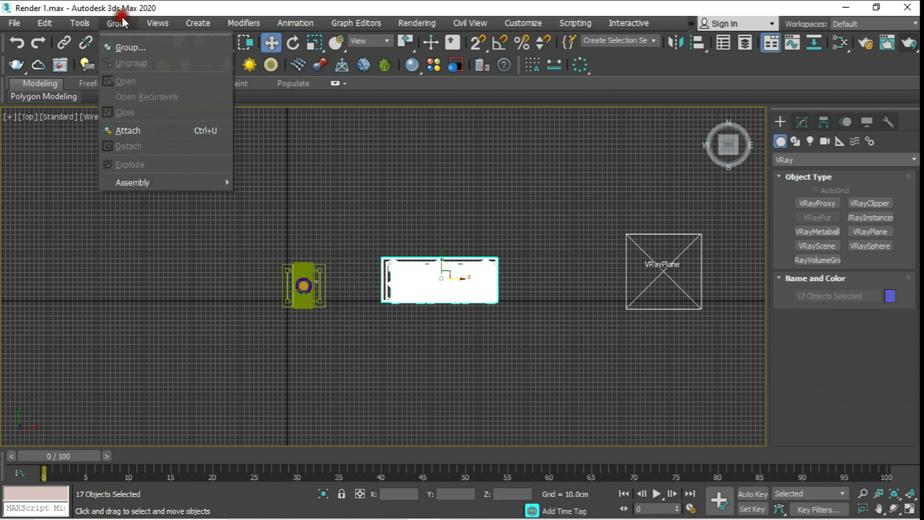
left_click(132, 47)
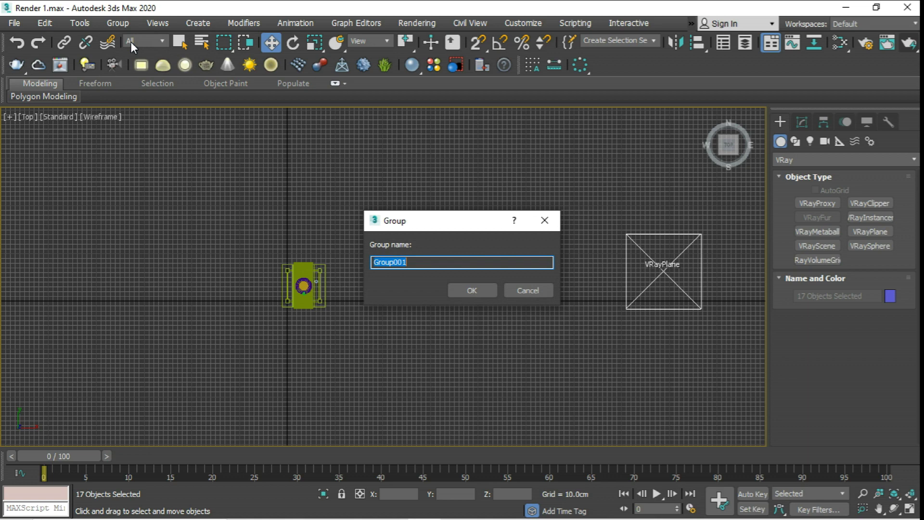
key("Return")
mouse_move(440, 262)
left_mouse_down()
mouse_move(444, 212)
mouse_move(343, 206)
left_mouse_up()
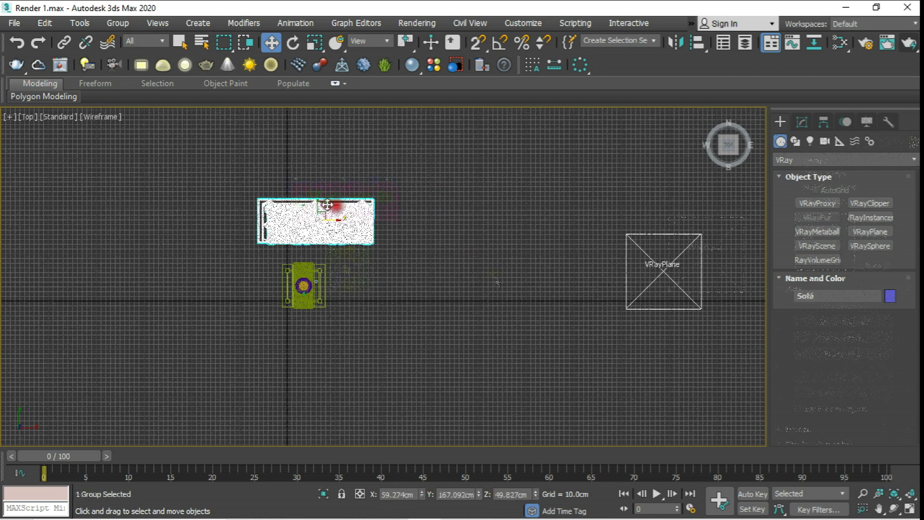
Show the shape creation options in the Create panel.
left_click(796, 141)
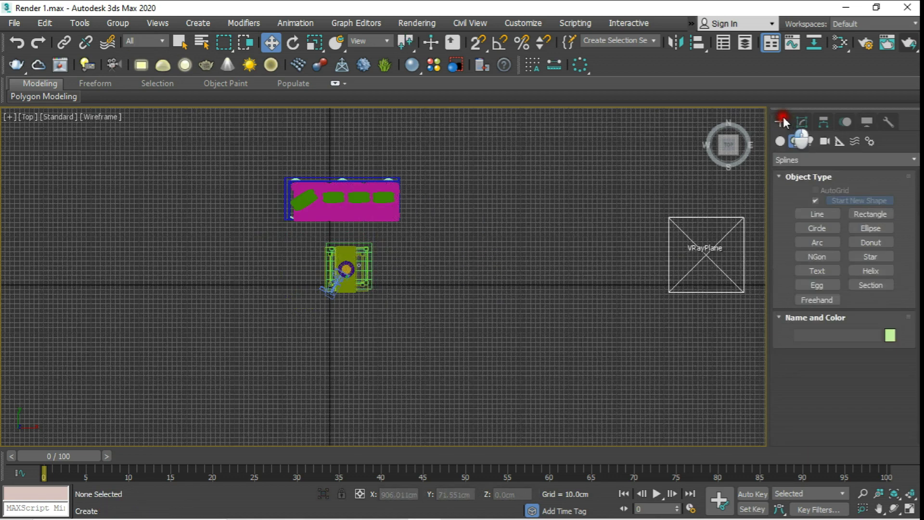
Create a physical camera aimed at the sofa and table setup.
left_click(824, 140)
left_click(819, 202)
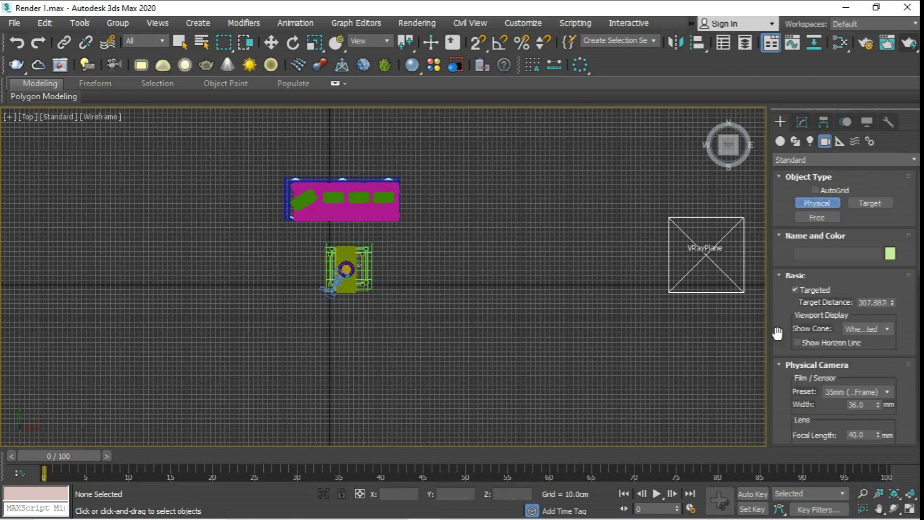
left_click_drag(782, 366, 803, 48)
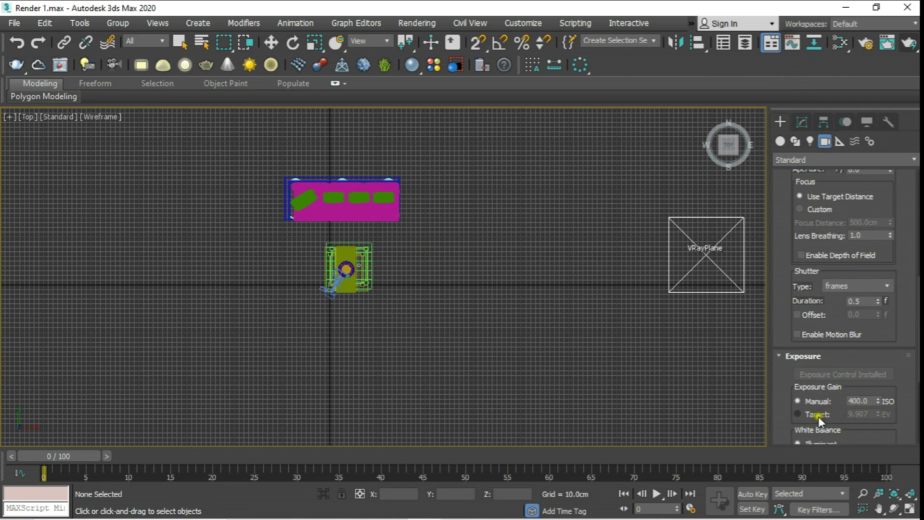
left_click_drag(479, 346, 258, 149)
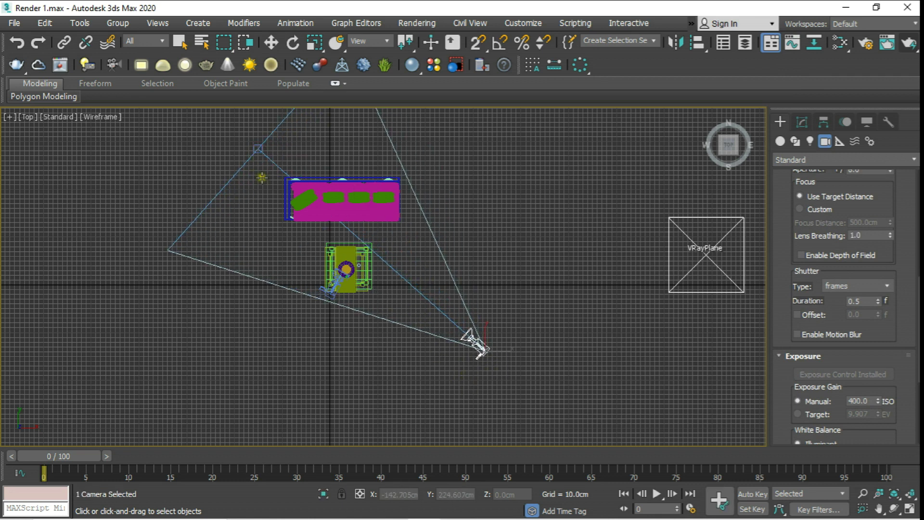
View through PhysCamera002, frame the furniture, and turn on safe frames.
left_click(28, 116)
mouse_move(66, 130)
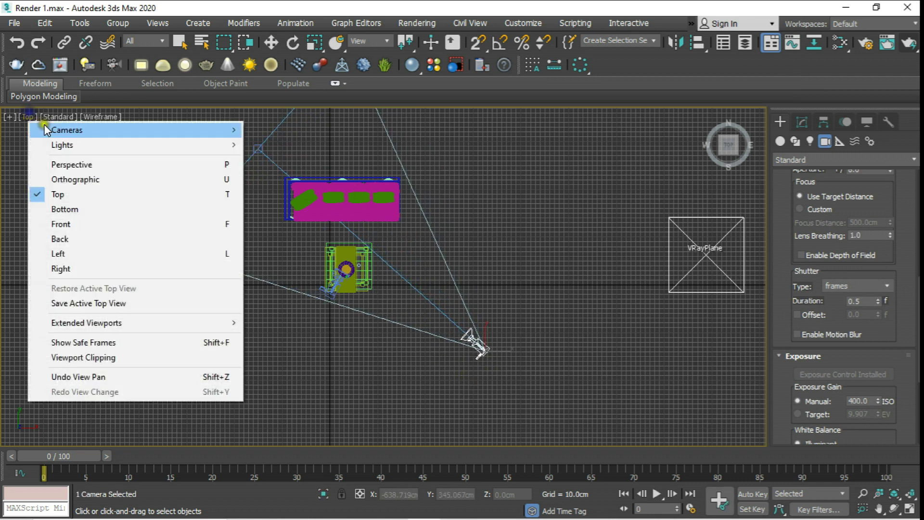
left_click(296, 147)
middle_click_drag(361, 187, 390, 288)
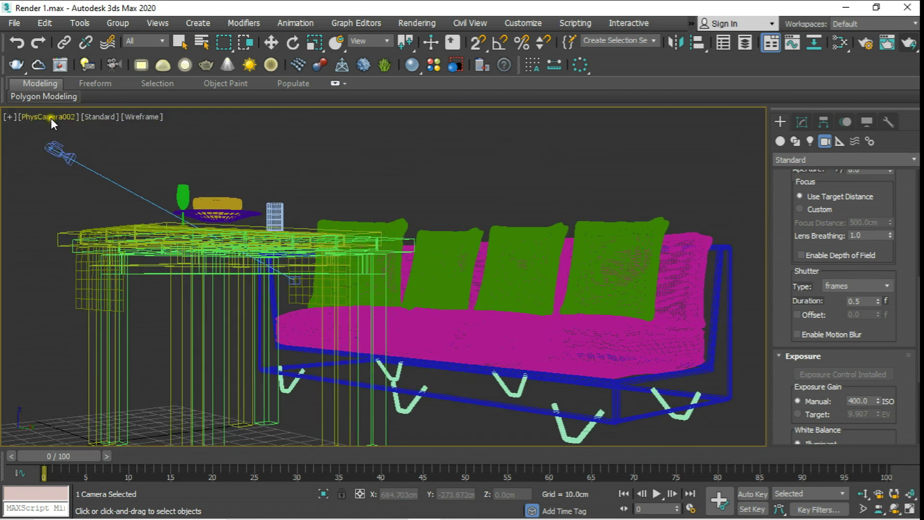
left_click(51, 117)
left_click(95, 343)
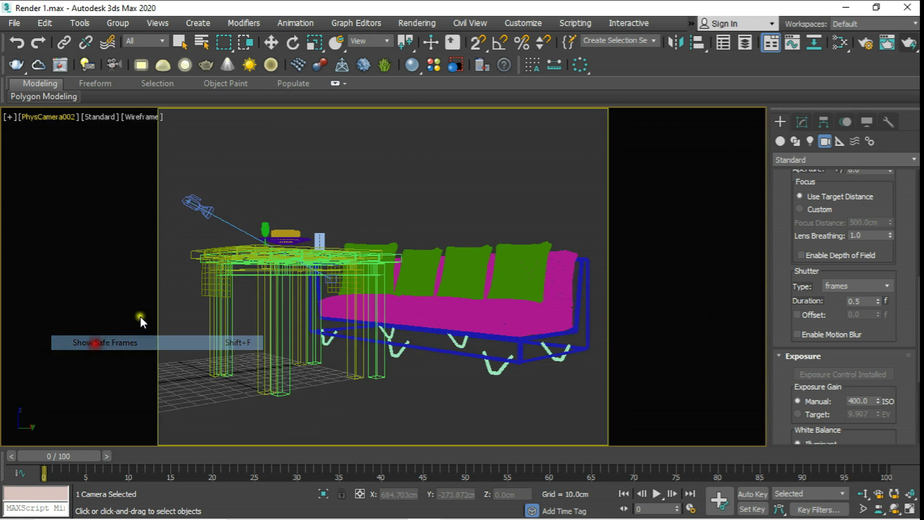
middle_click_drag(354, 249, 349, 251)
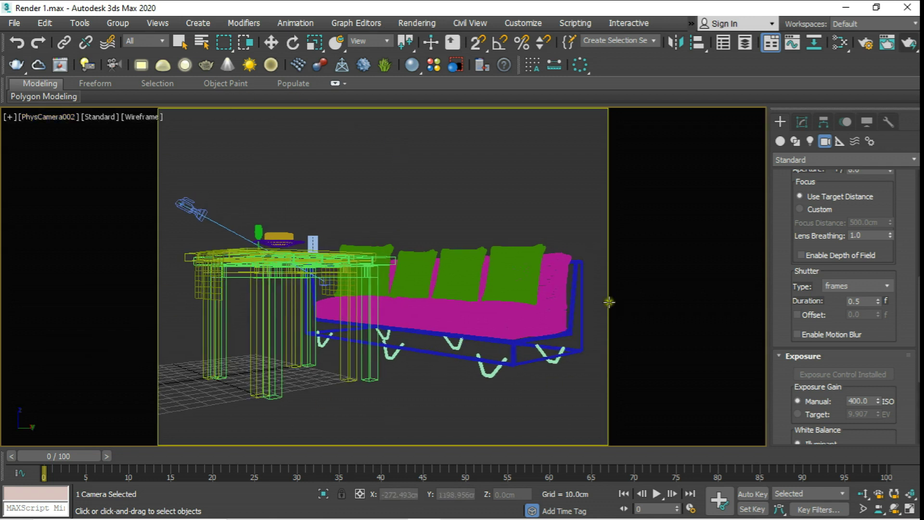
left_click(867, 48)
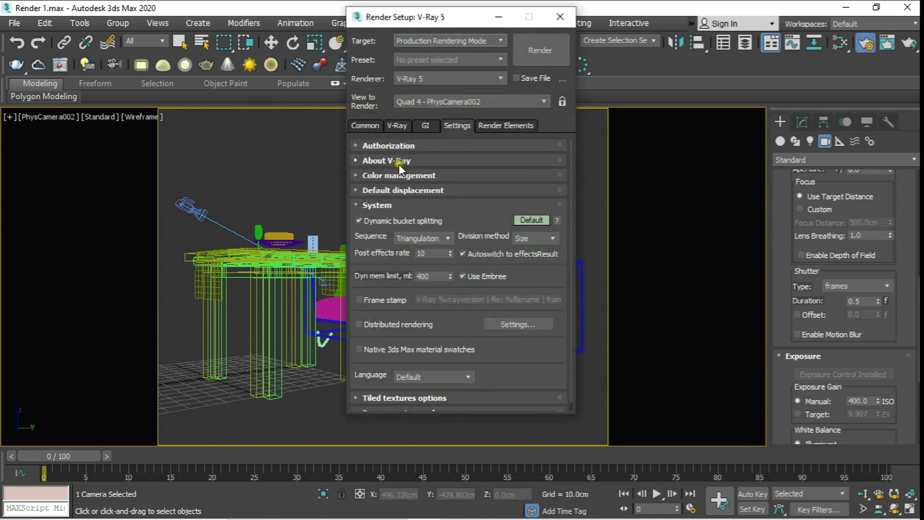
left_click(366, 126)
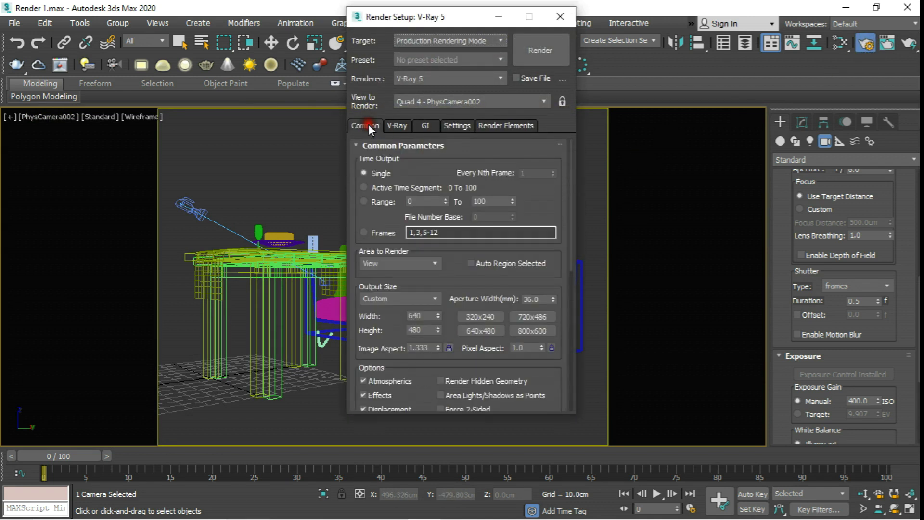
double_click(415, 316)
type("1200")
double_click(409, 331)
type("500")
key("Return")
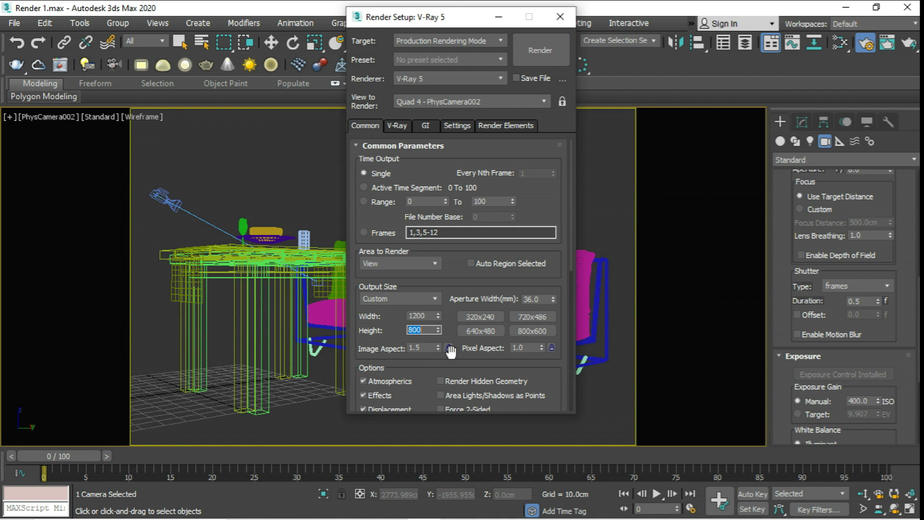
left_click(476, 331)
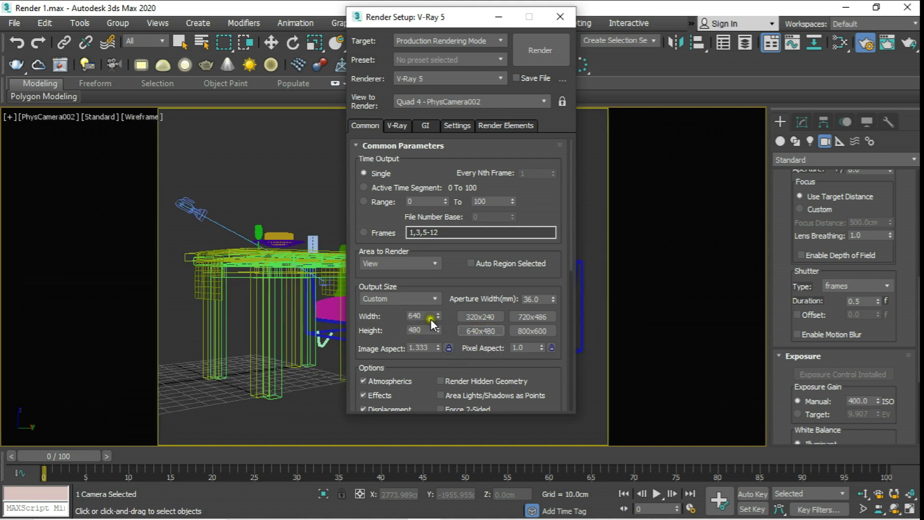
double_click(424, 316)
left_click(555, 279)
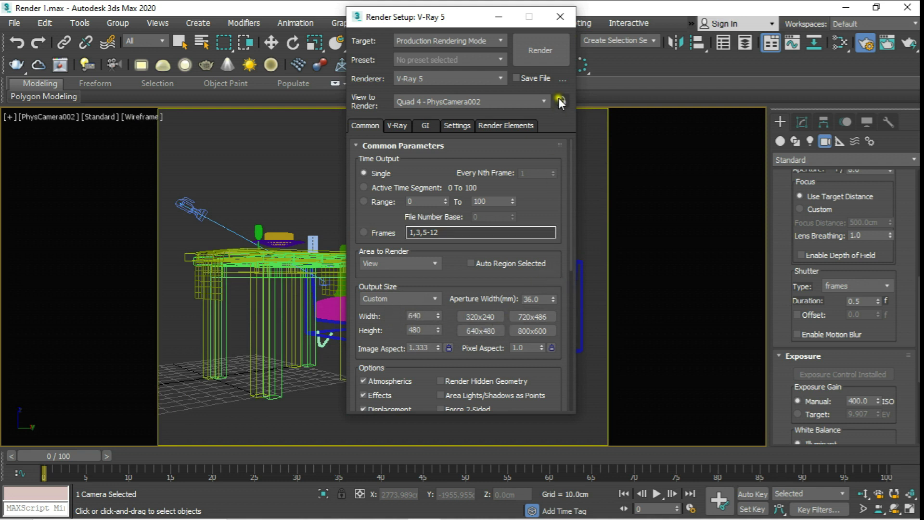
left_click(562, 19)
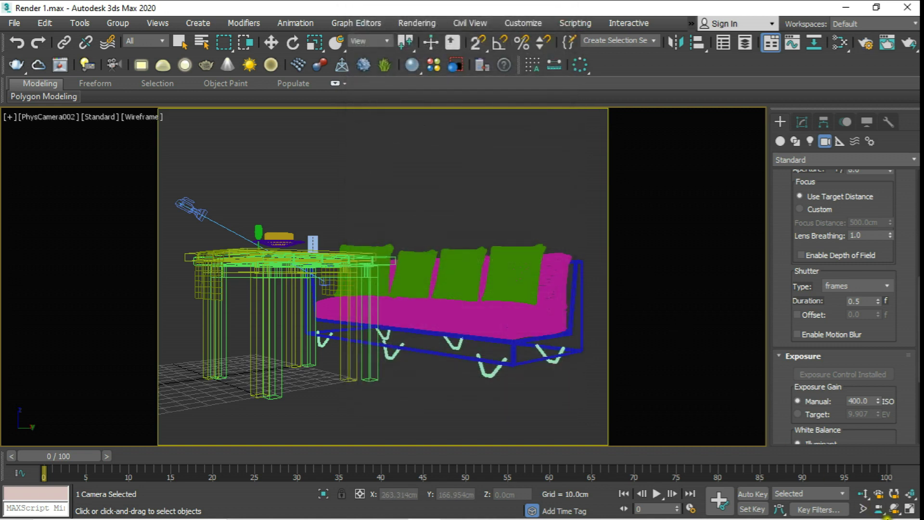
Orbit PhysCamera002 slightly, render the sofa and table with V-Ray, and begin saving the image.
left_click(892, 511)
mouse_move(464, 305)
left_mouse_down()
mouse_move(472, 319)
mouse_move(452, 316)
mouse_move(452, 260)
mouse_move(472, 281)
mouse_move(448, 270)
left_mouse_up()
left_click(888, 43)
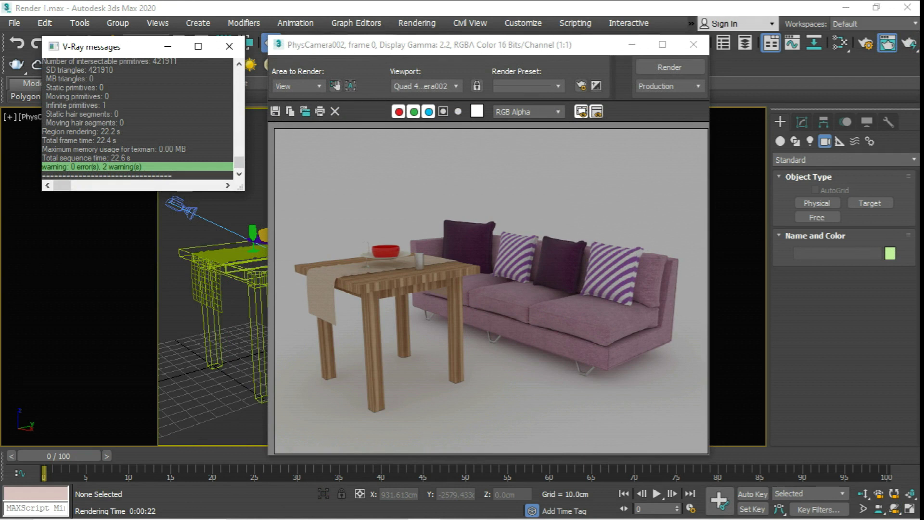
left_click(275, 112)
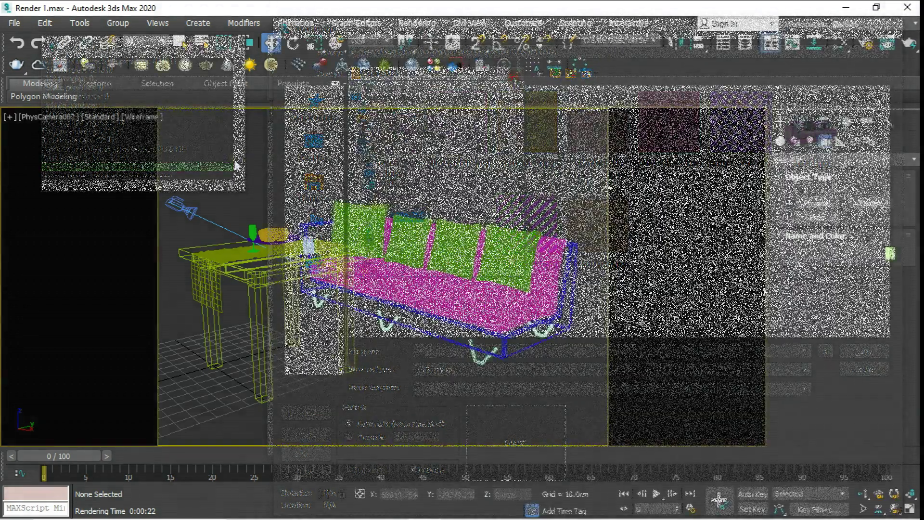
Select the VRayPlane in the Top view and delete it.
scroll(366, 318, "down", 5)
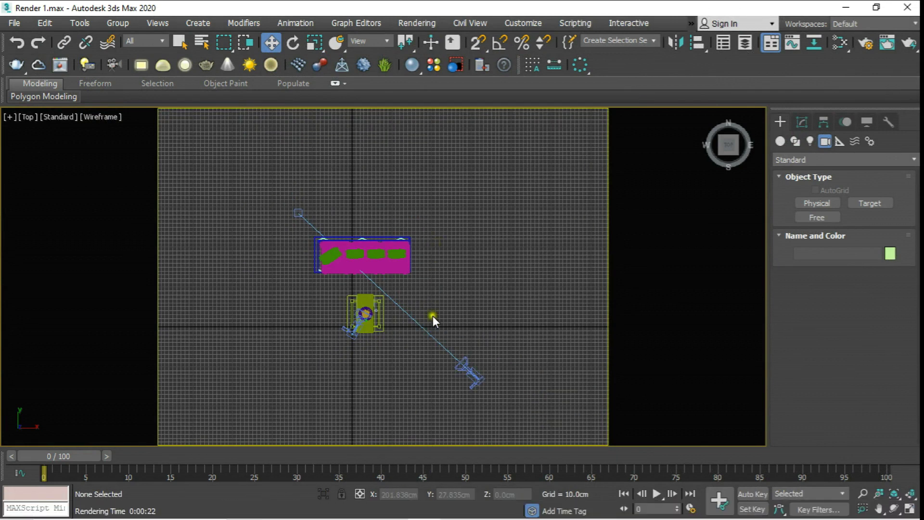
scroll(432, 316, "down", 3)
scroll(360, 236, "down", 2)
scroll(349, 173, "up", 3)
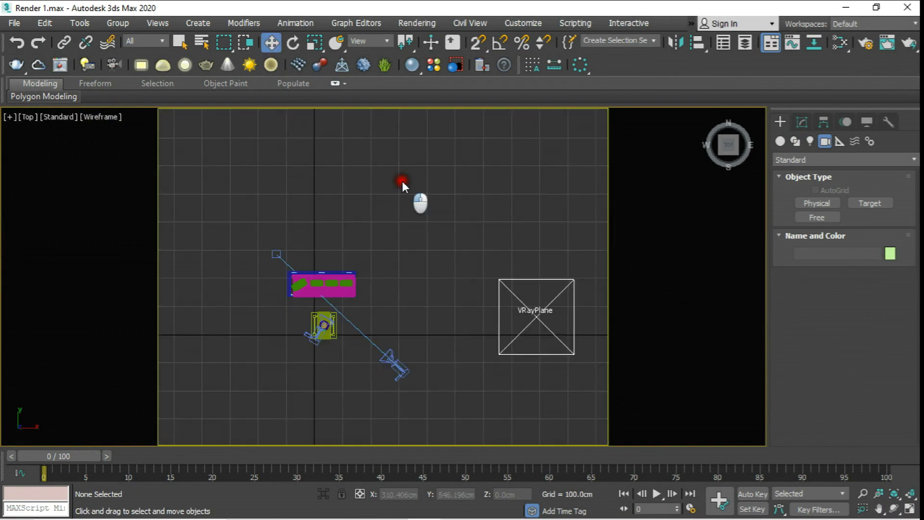
left_click(524, 307)
key("Delete")
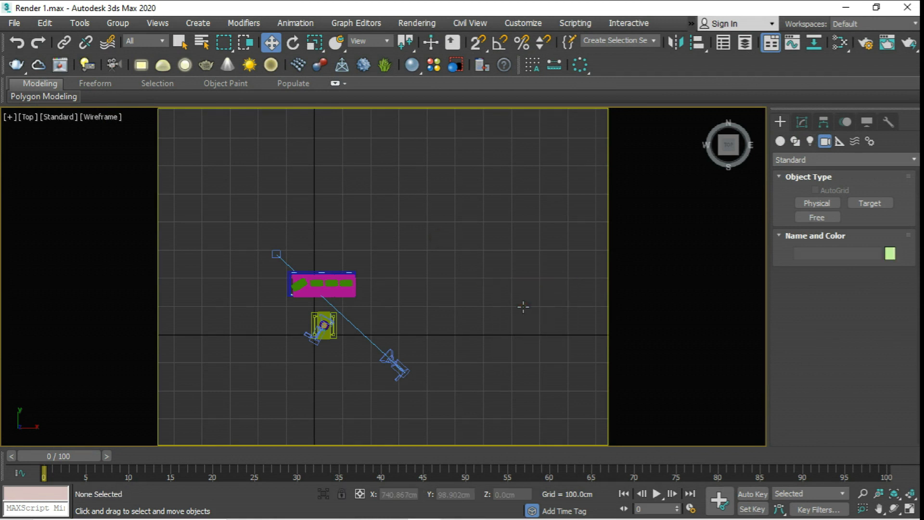
middle_click_drag(455, 242, 465, 254)
Confirm the Environment background colour is white, then close Environment and Effects.
left_click(407, 25)
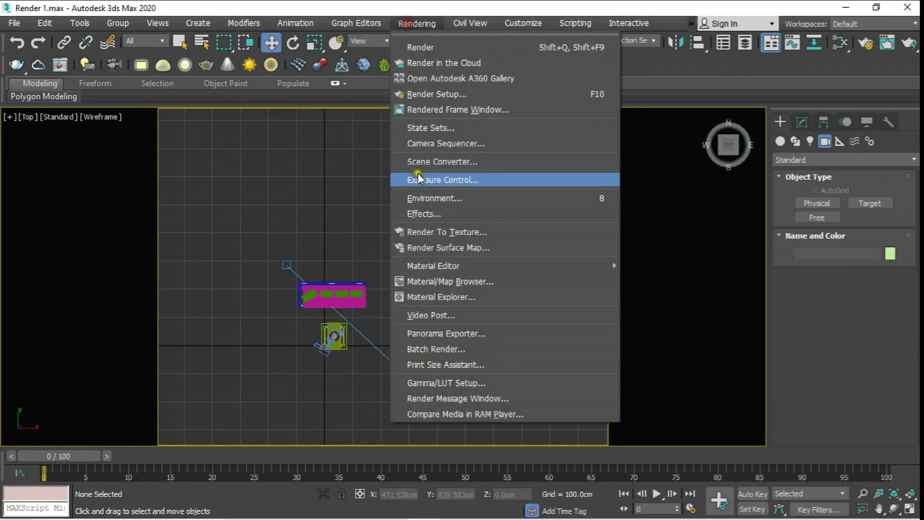
left_click(429, 192)
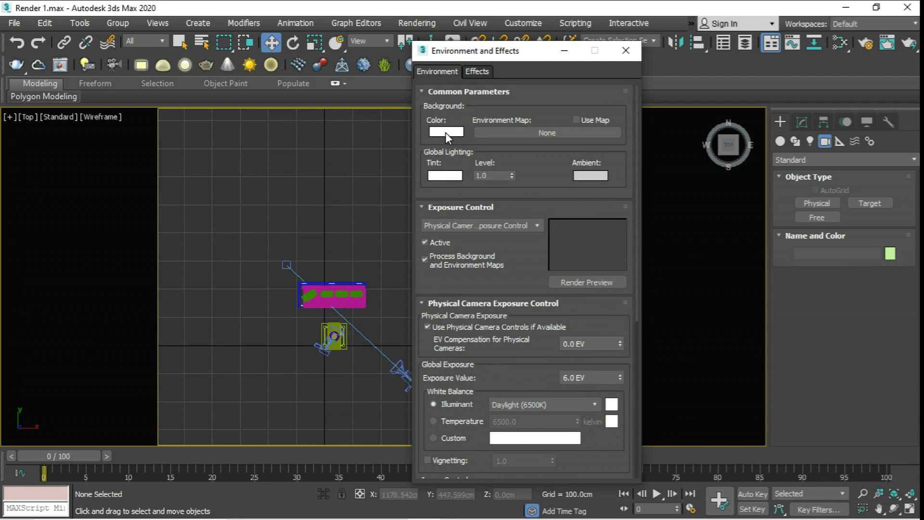
left_click(446, 132)
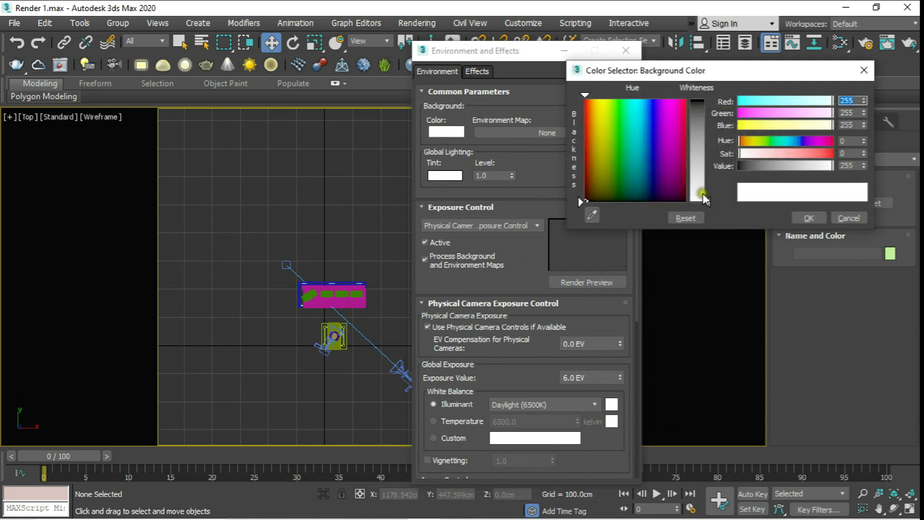
left_click(818, 218)
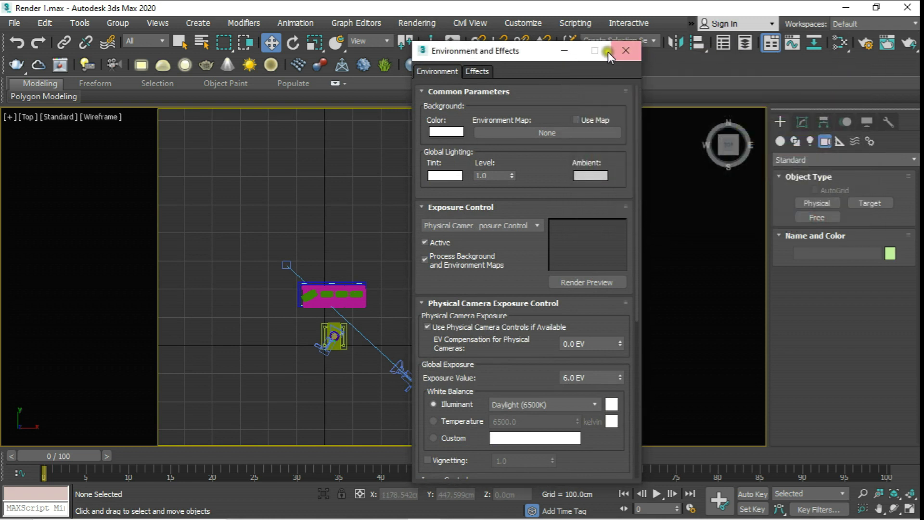
left_click(625, 50)
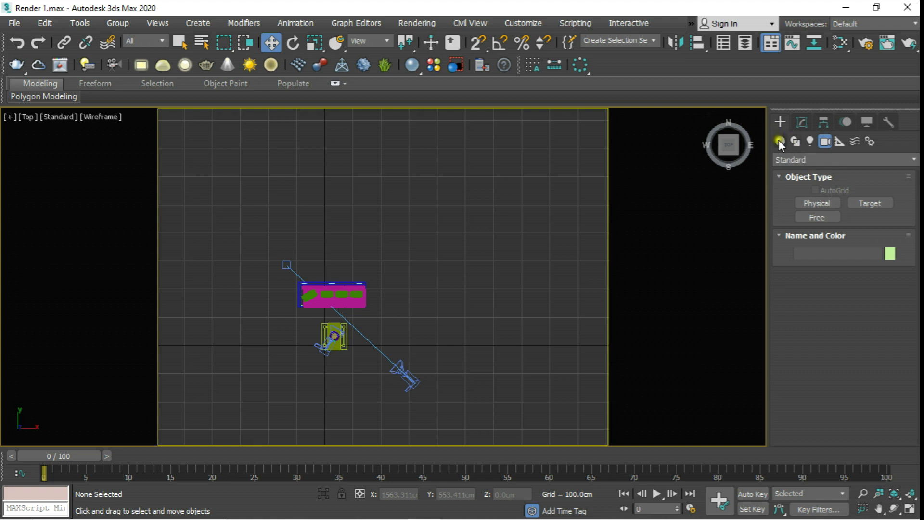
Draw a new standard-primitive floor plane around the furniture in the top view, snapping to the grid.
left_click(780, 140)
left_click(784, 160)
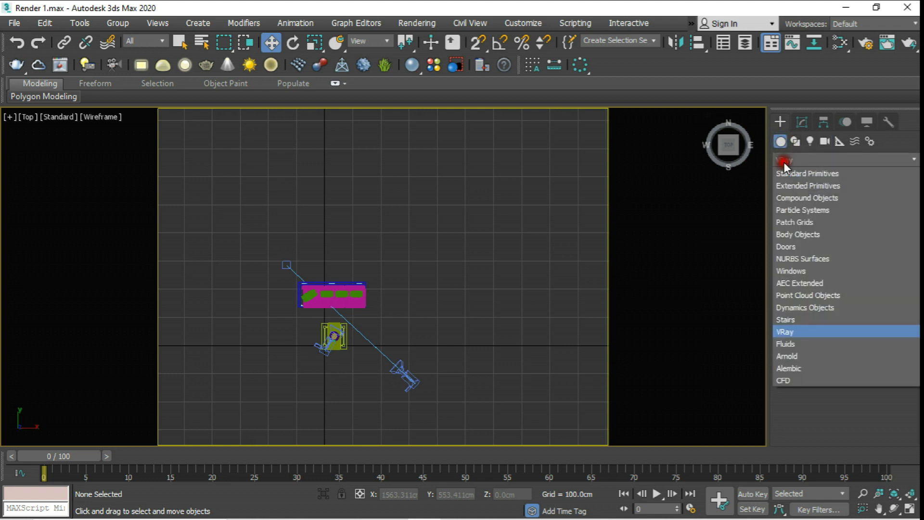
left_click(790, 173)
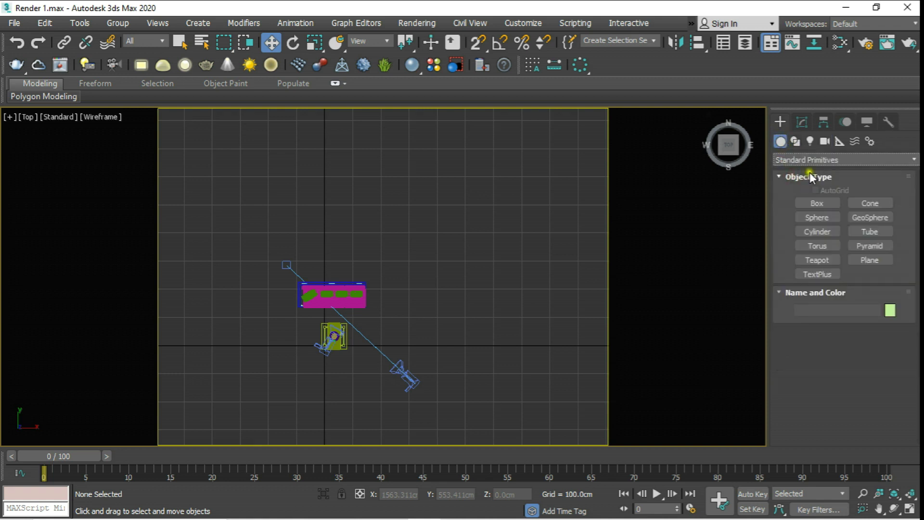
left_click(871, 261)
scroll(388, 250, "down", 5)
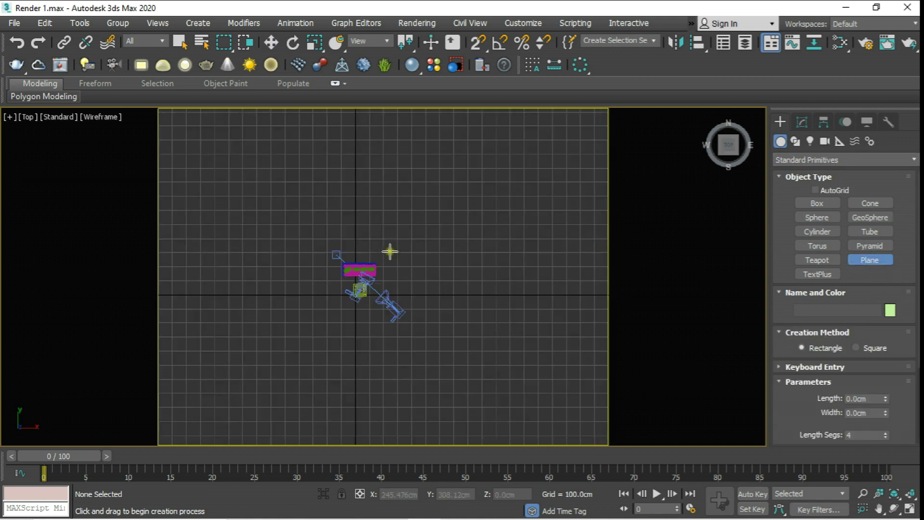
middle_click_drag(465, 45, 373, 174)
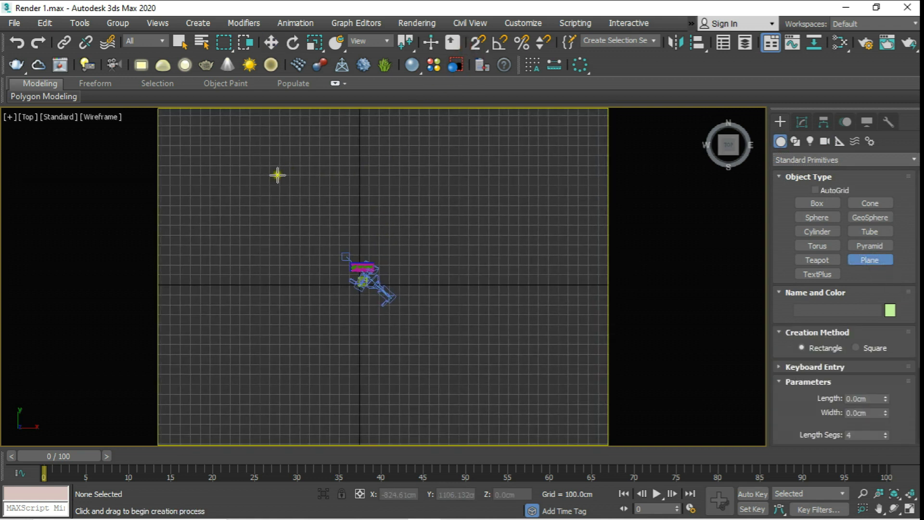
left_click(478, 43)
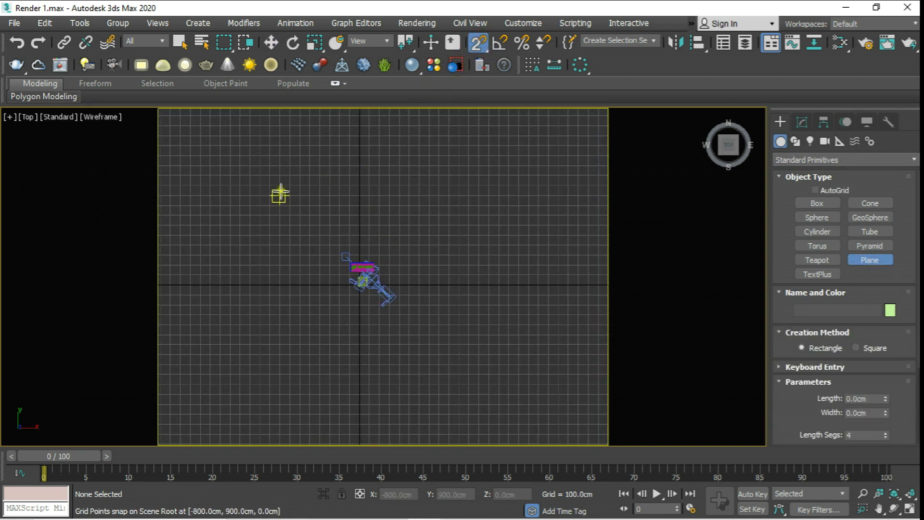
left_click_drag(279, 195, 484, 381)
left_click_drag(489, 375, 490, 384)
left_click(268, 44)
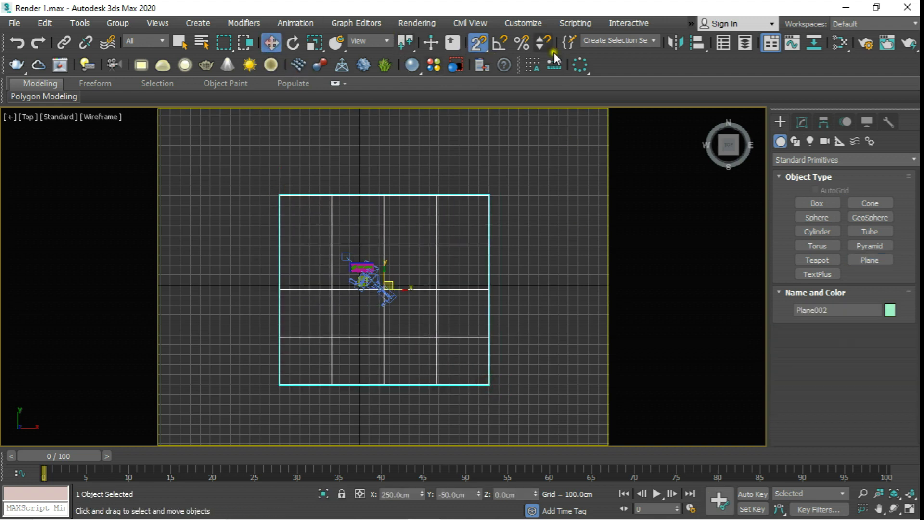
Confirm in Units Setup that the system unit is 1 unit = 1.0 cm.
left_click(523, 23)
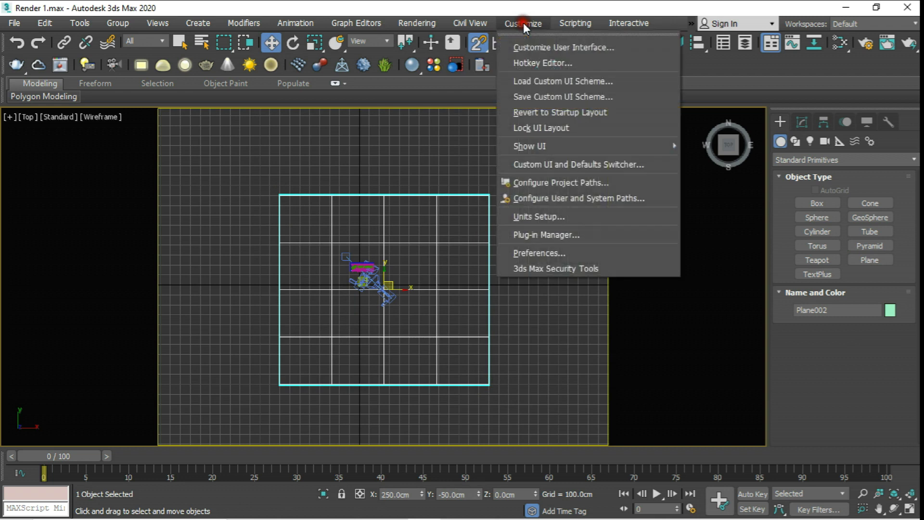
left_click(559, 216)
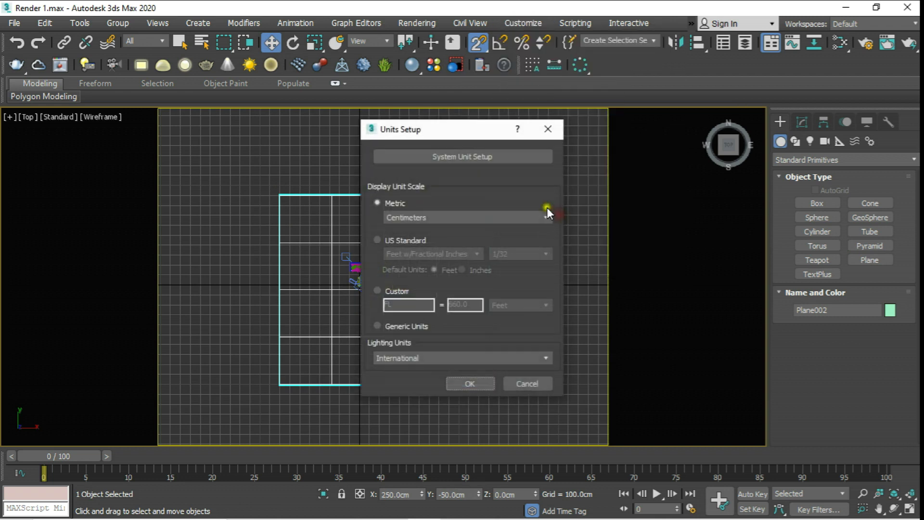
left_click(449, 158)
left_click(463, 329)
left_click(553, 128)
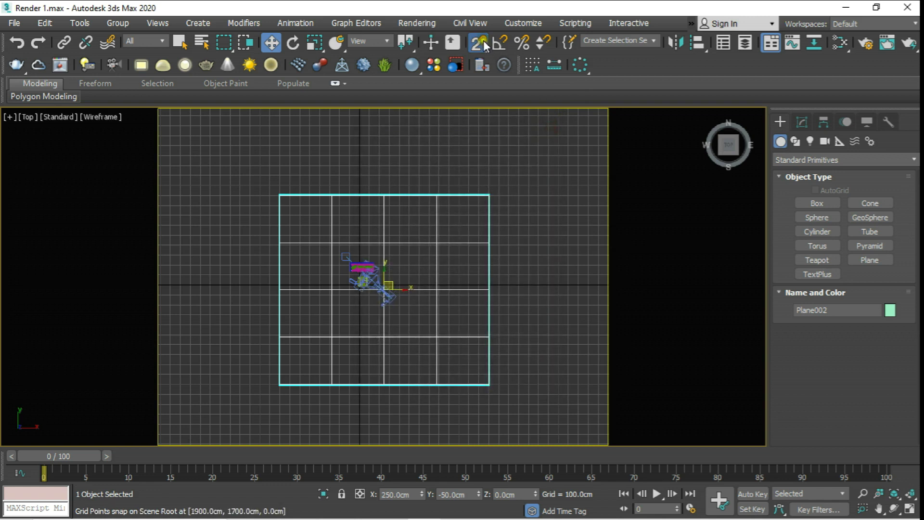
Set the Home Grid spacing to 1.0 cm in Grid and Snap Settings.
right_click(478, 43)
left_click(442, 193)
double_click(501, 216)
key("Return")
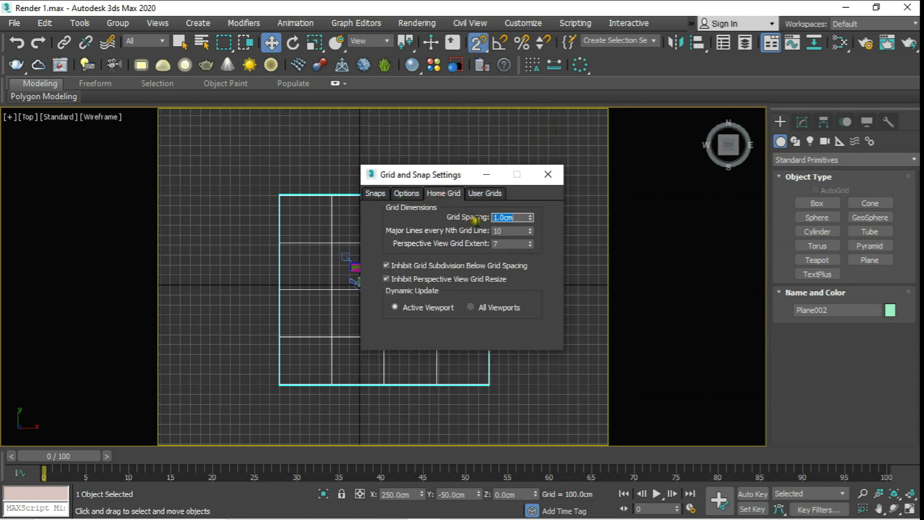
left_click(551, 174)
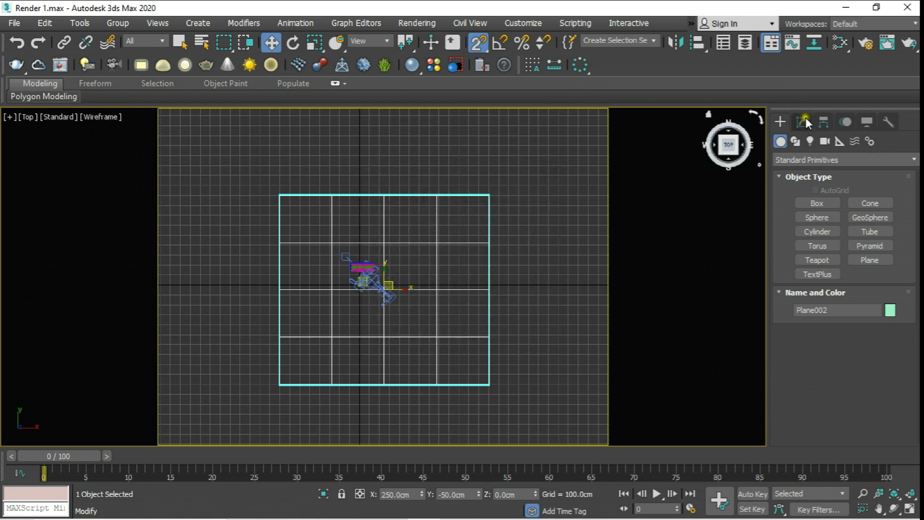
Set the plane's length and width to 2000 cm each.
left_click(802, 122)
middle_click_drag(482, 265, 489, 259)
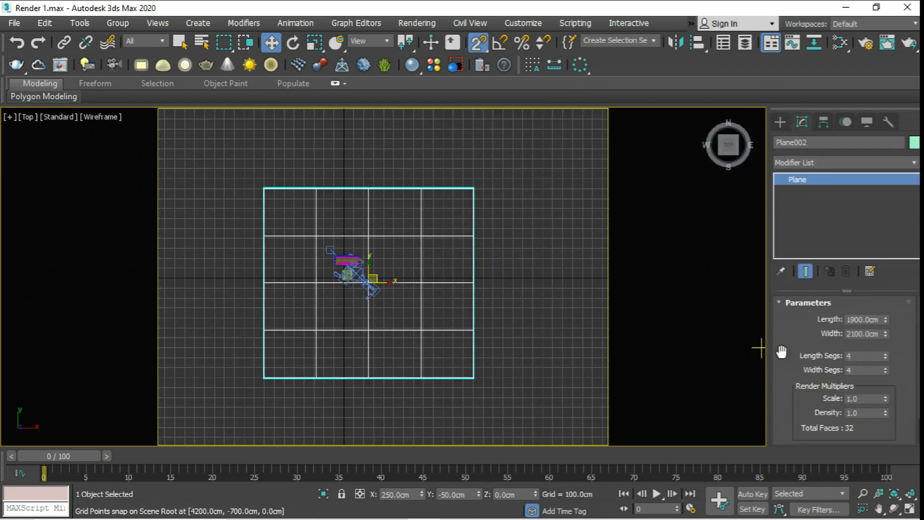
double_click(880, 320)
type("2000")
key("Tab")
type("2000")
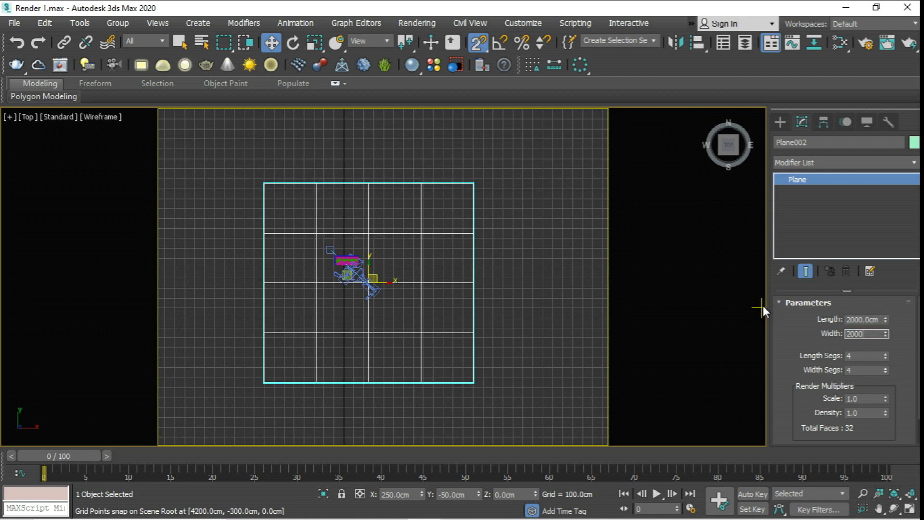
key("Return")
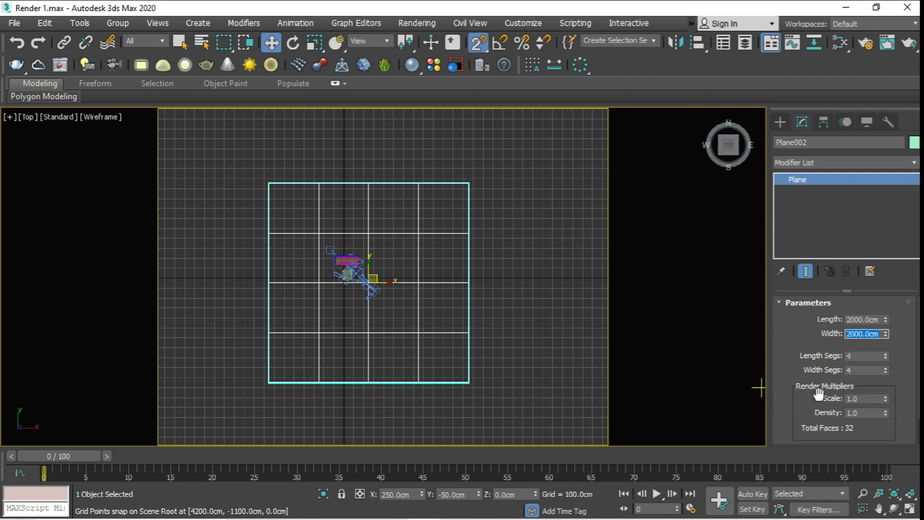
Give the plane 24 length and 24 width segments and reframe the top view.
double_click(861, 357)
type("24")
key("Tab")
type("24")
key("Return")
scroll(471, 180, "up", 5)
scroll(463, 219, "up", 4)
scroll(465, 293, "up", 4)
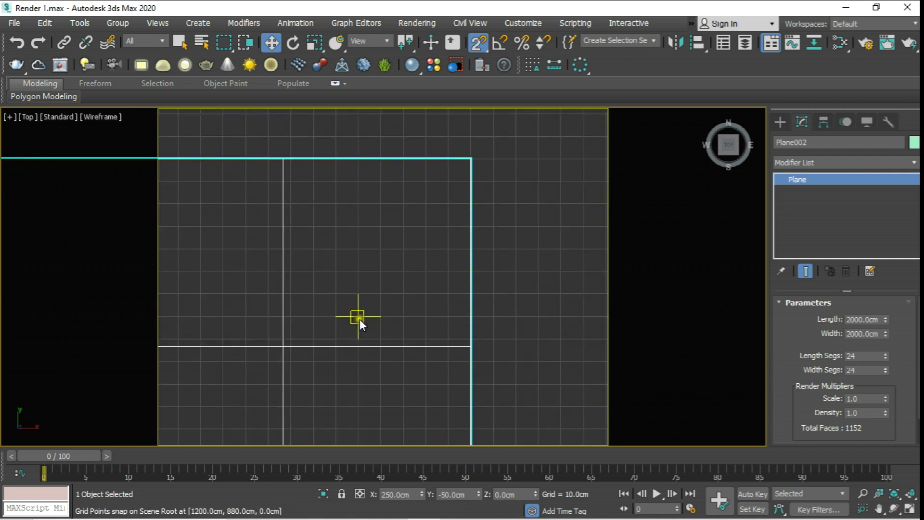
scroll(361, 322, "down", 5)
middle_click_drag(366, 289, 369, 264)
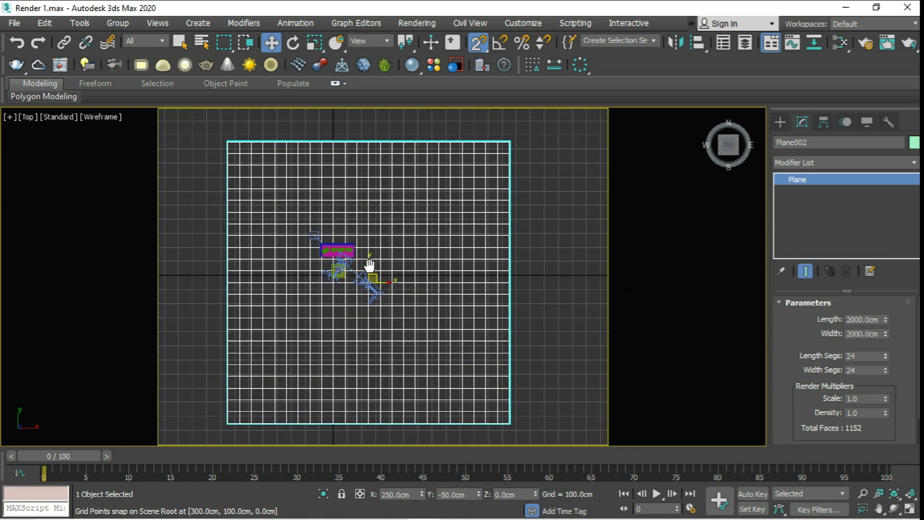
Switch to the Perspective view, orbit it, and set shading to Edged Faces.
key("p")
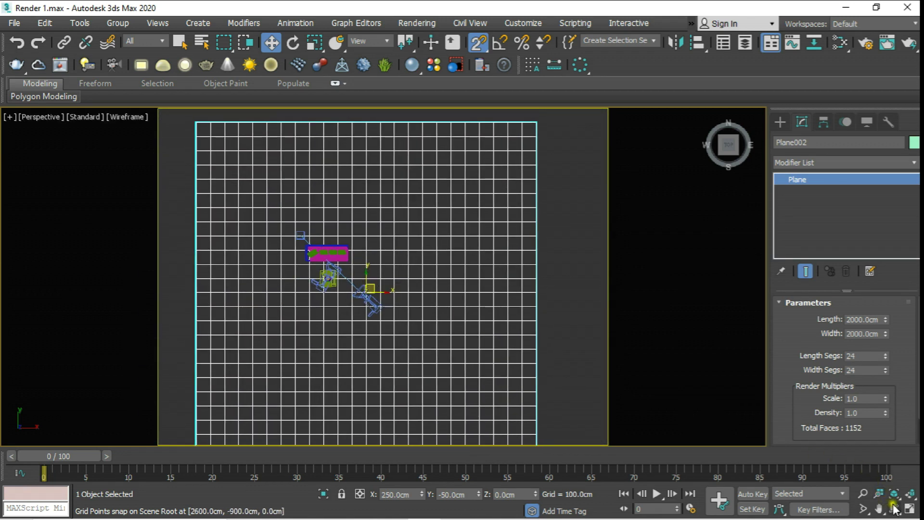
left_click(895, 509)
mouse_move(414, 334)
left_mouse_down()
mouse_move(392, 303)
mouse_move(196, 141)
left_mouse_up()
left_click(135, 121)
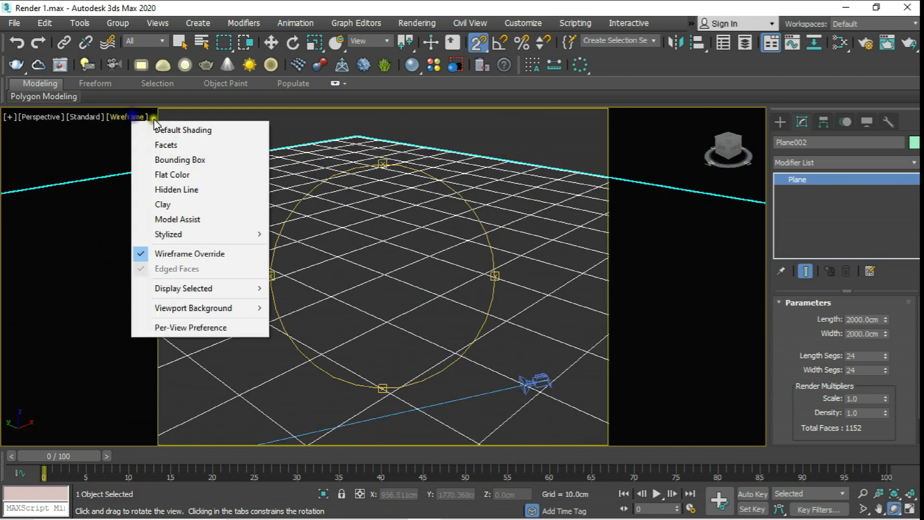
left_click(163, 127)
left_click_drag(413, 248, 222, 184)
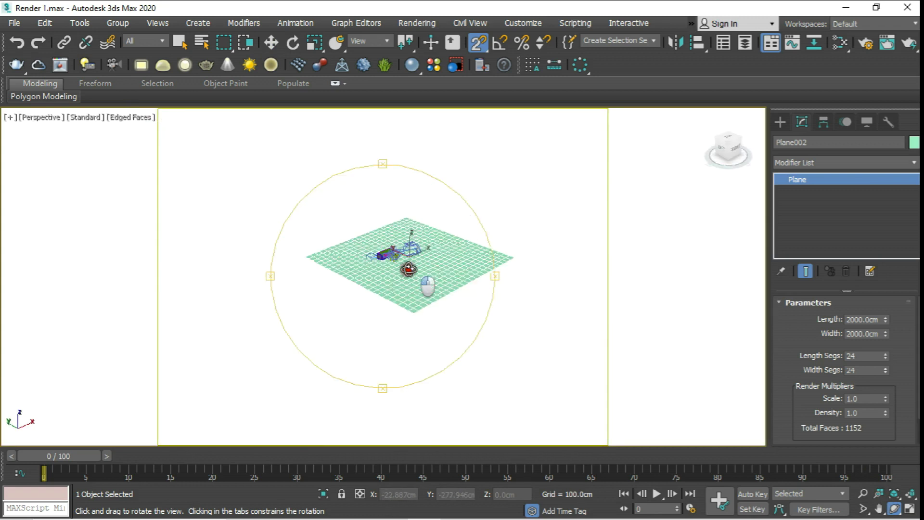
Turn off Safe Frames and reselect the floor plane.
left_click(57, 120)
left_click(65, 343)
scroll(331, 301, "down", 5)
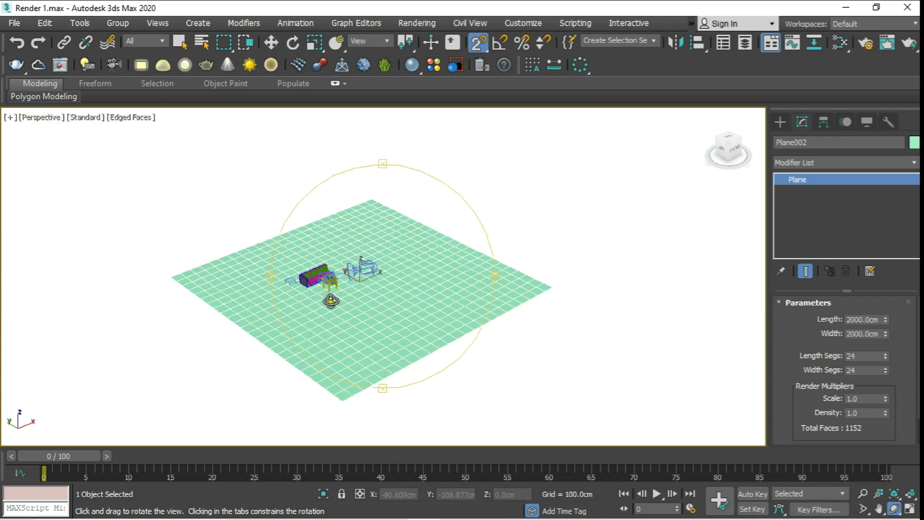
left_click(271, 42)
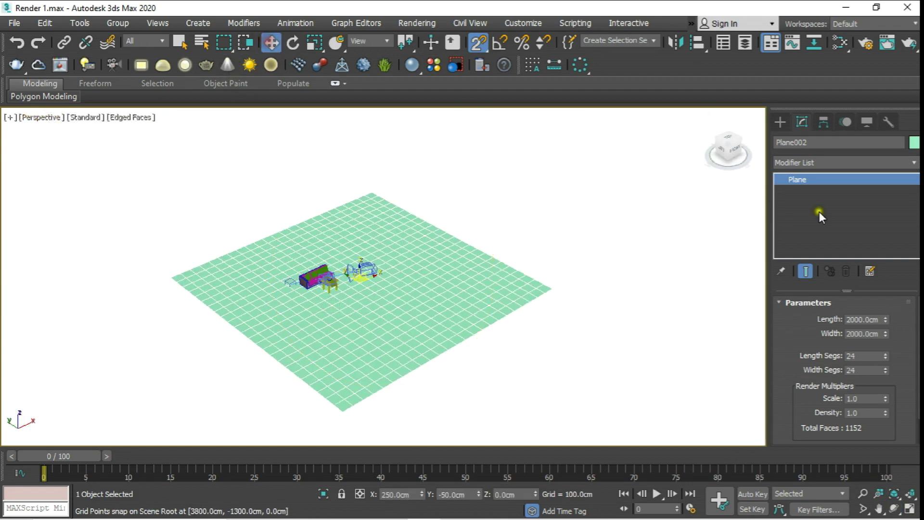
left_click(520, 233)
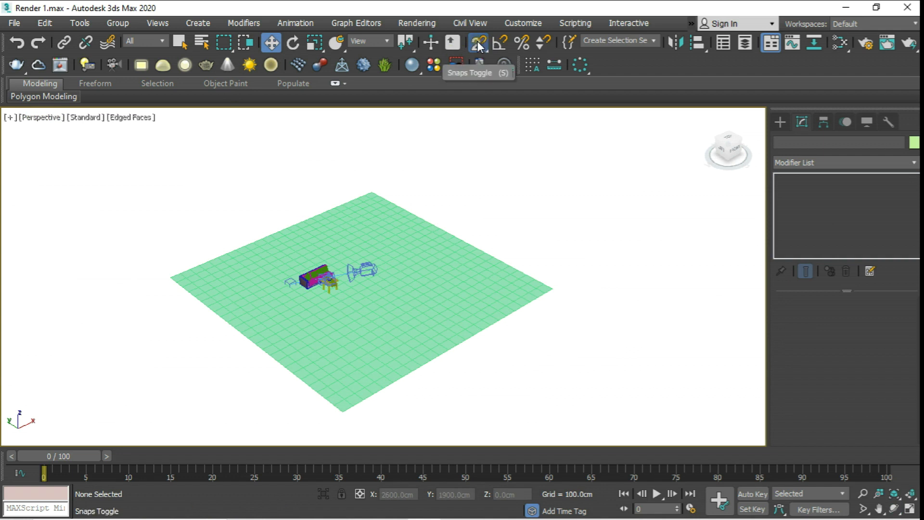
left_click(467, 314)
Convert the floor plane to Editable Poly and select all its polygons.
right_click(467, 314)
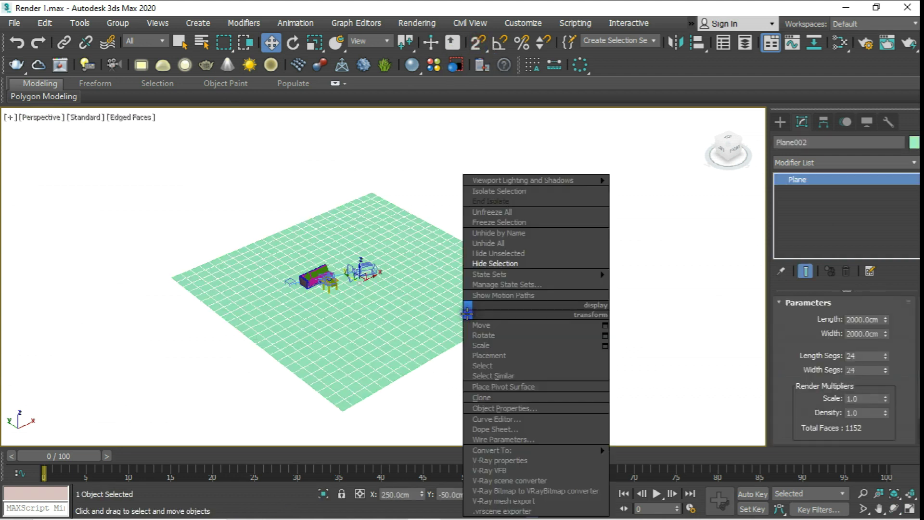
left_click(688, 459)
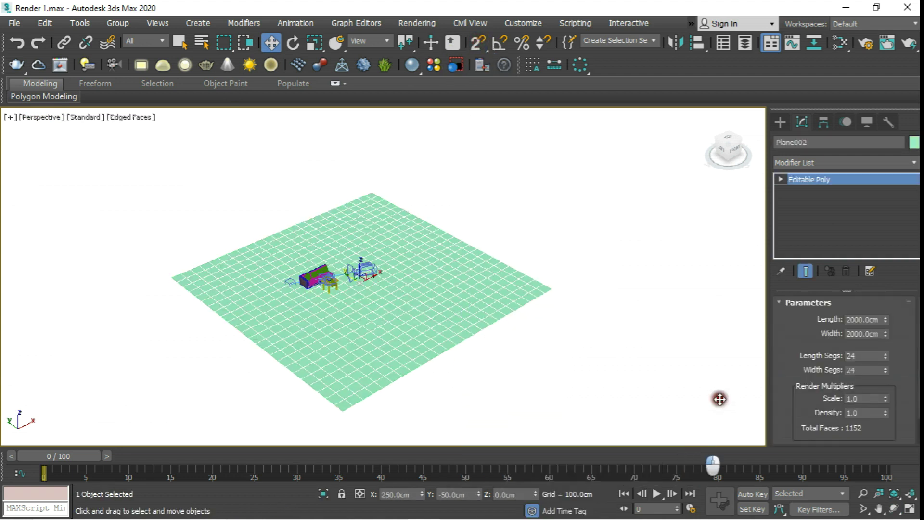
left_click(858, 316)
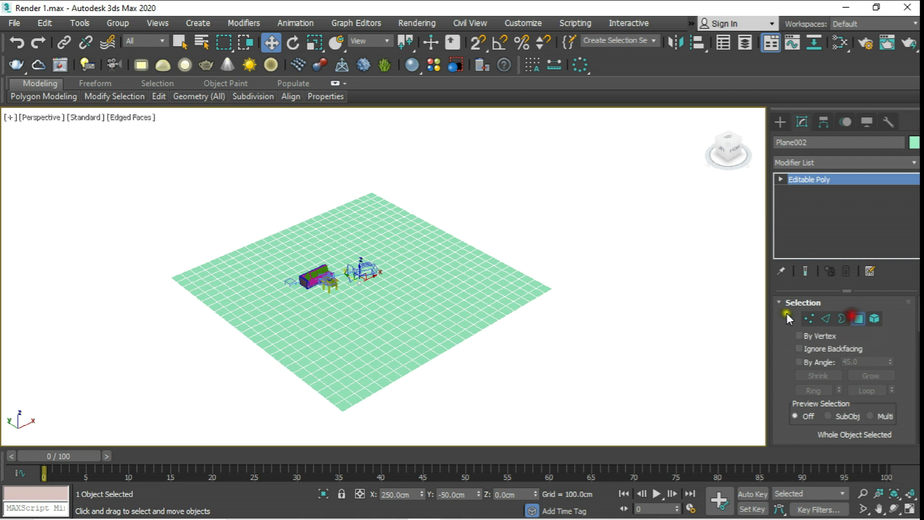
left_click_drag(134, 162, 656, 459)
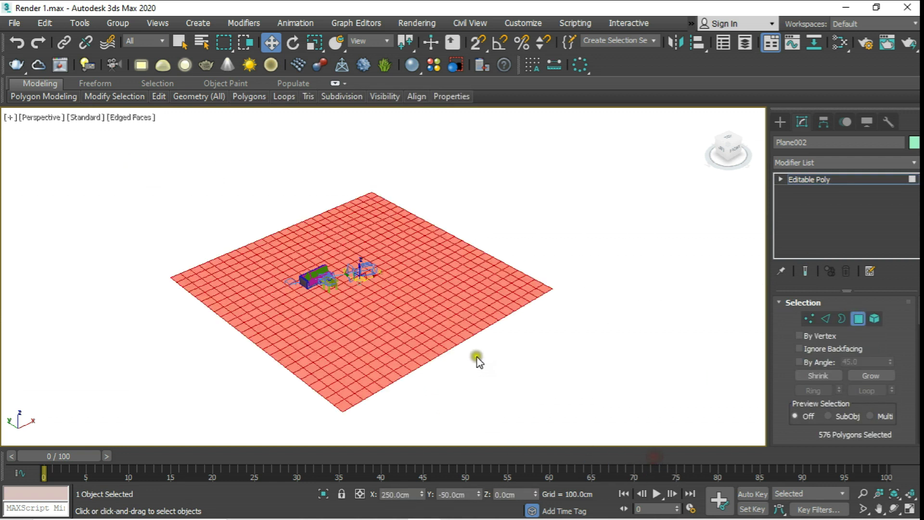
scroll(478, 346, "up", 3)
scroll(481, 340, "up", 2)
scroll(631, 384, "up", 2)
scroll(781, 398, "down", 5)
Inset all polygons By Polygon with a 0.2 cm amount.
left_click(891, 385)
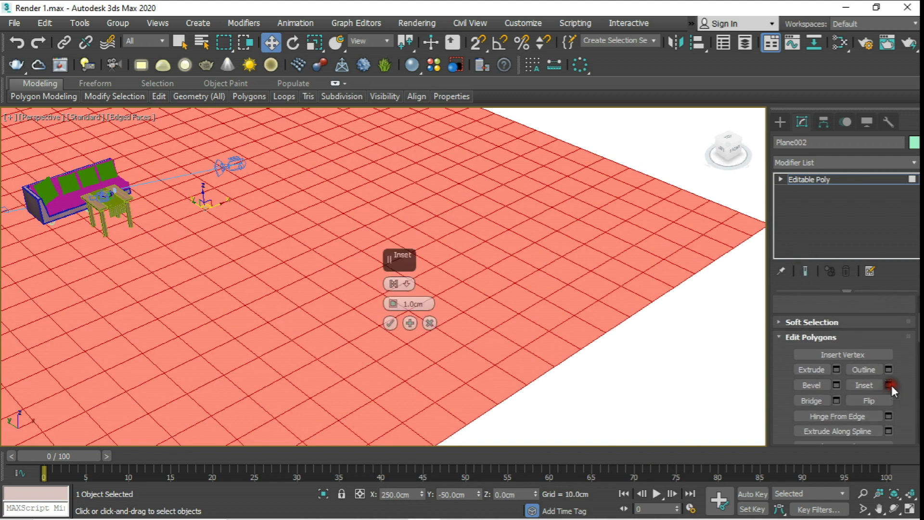
left_click(409, 285)
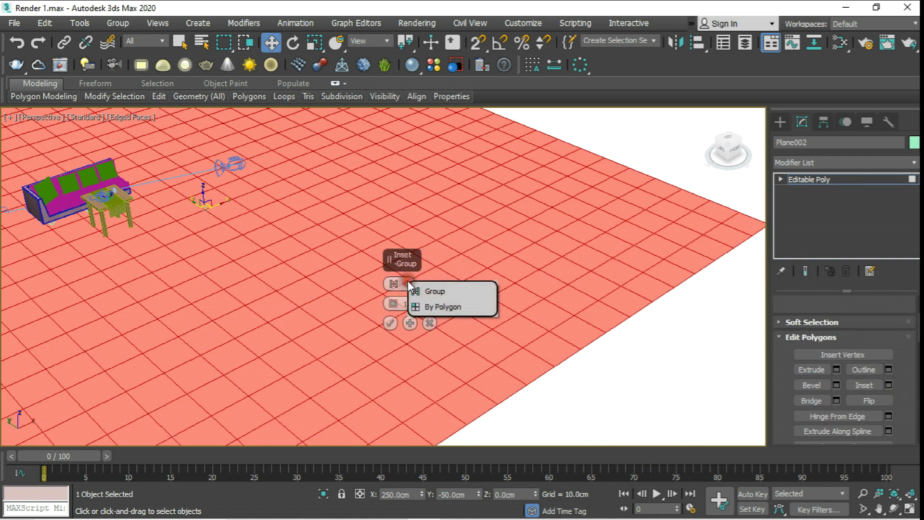
left_click(452, 308)
scroll(343, 304, "up", 3)
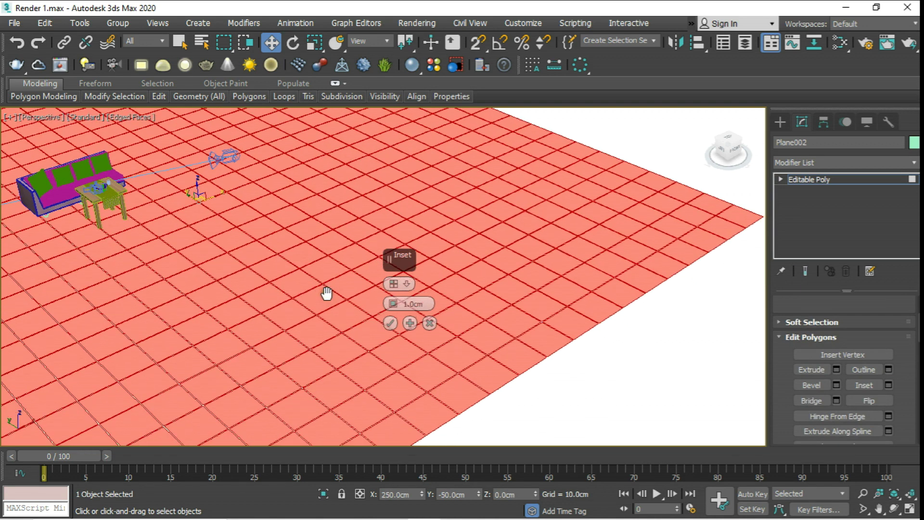
scroll(337, 298, "up", 5)
scroll(347, 303, "up", 4)
scroll(348, 303, "up", 3)
left_click_drag(433, 302, 365, 308)
type("3")
key("Return")
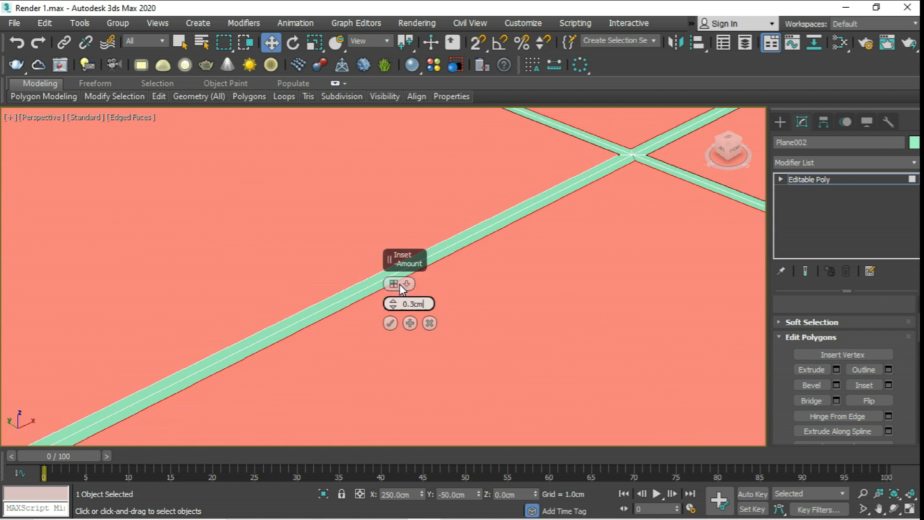
type("2")
key("Return")
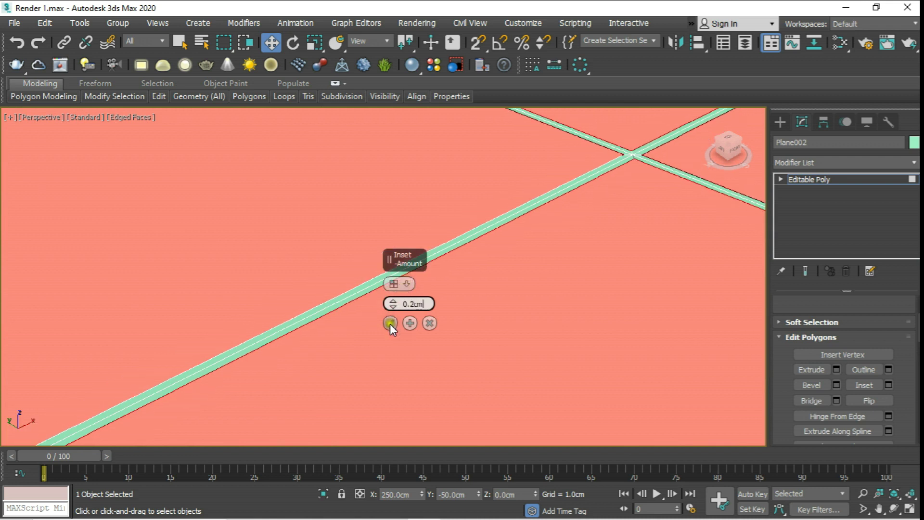
left_click(390, 323)
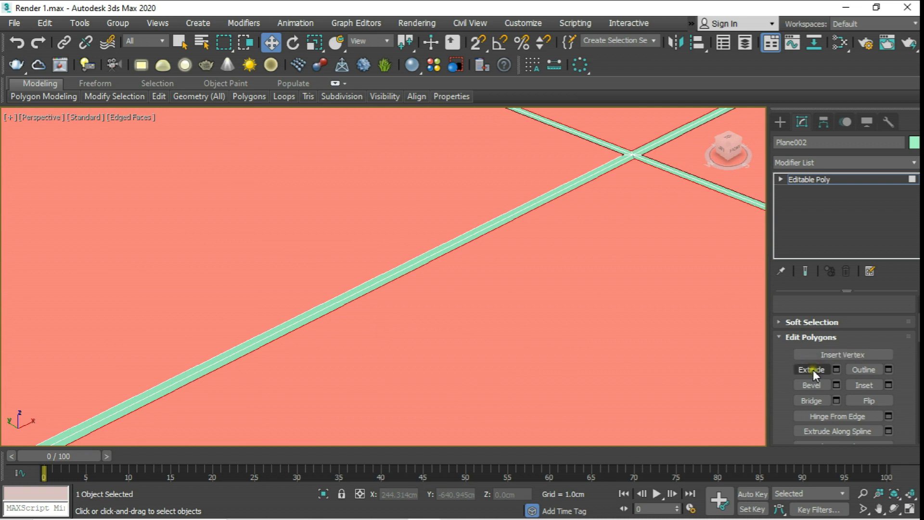
Extrude the selected tile polygons by 0.5 cm to raise them above the grout.
scroll(393, 279, "down", 5)
scroll(378, 312, "down", 5)
middle_click_drag(391, 332, 422, 235)
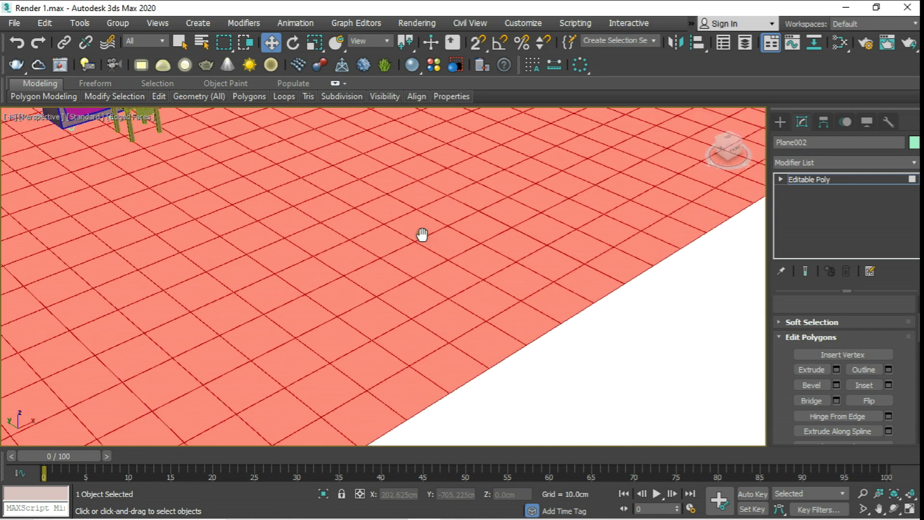
scroll(415, 289, "up", 4)
scroll(385, 332, "up", 4)
scroll(313, 308, "up", 2)
scroll(366, 309, "up", 2)
scroll(371, 320, "up", 4)
scroll(434, 268, "down", 2)
left_click(836, 371)
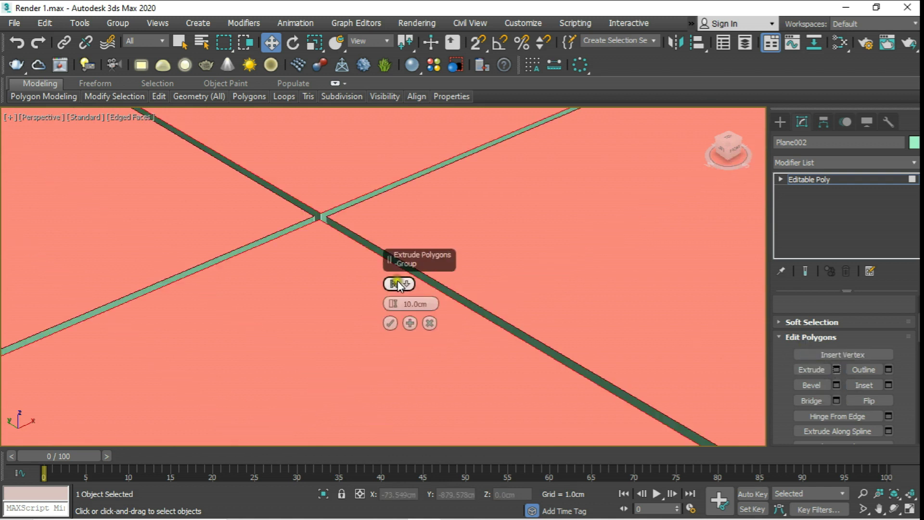
left_click(374, 304)
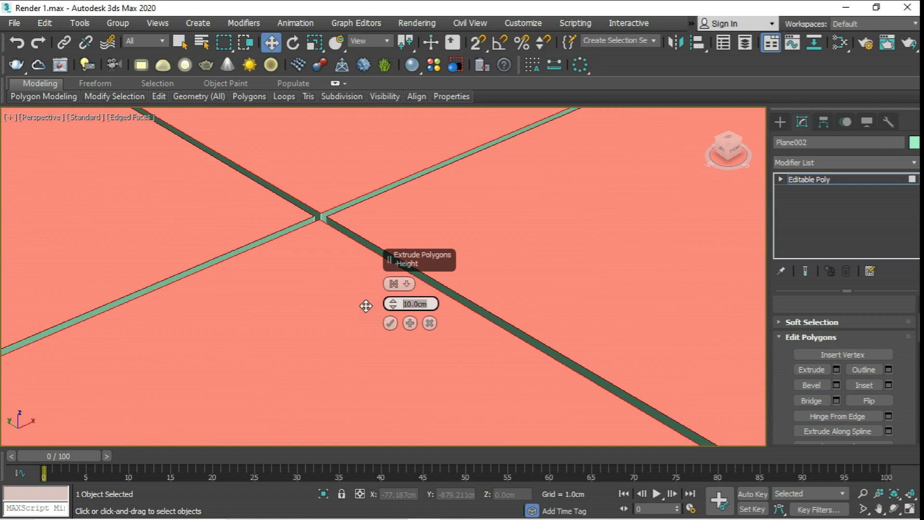
type("1")
key("Return")
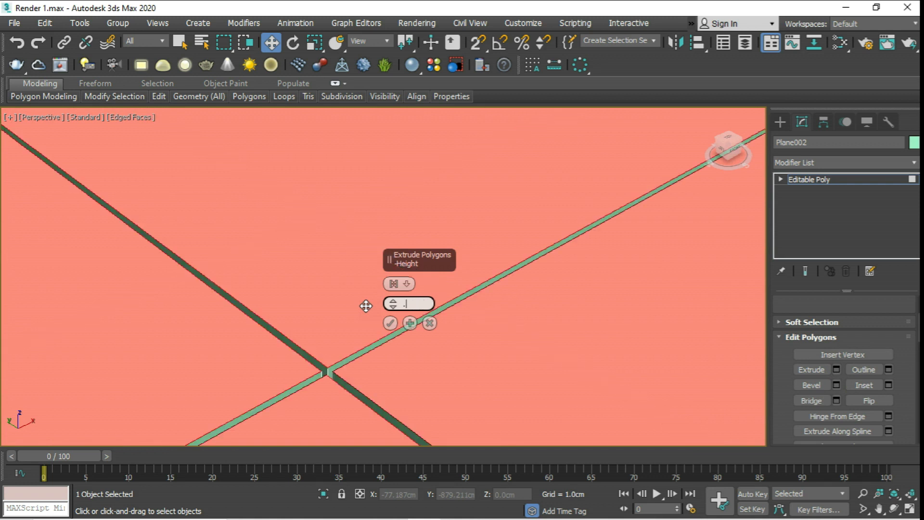
type("5cm")
left_click(390, 323)
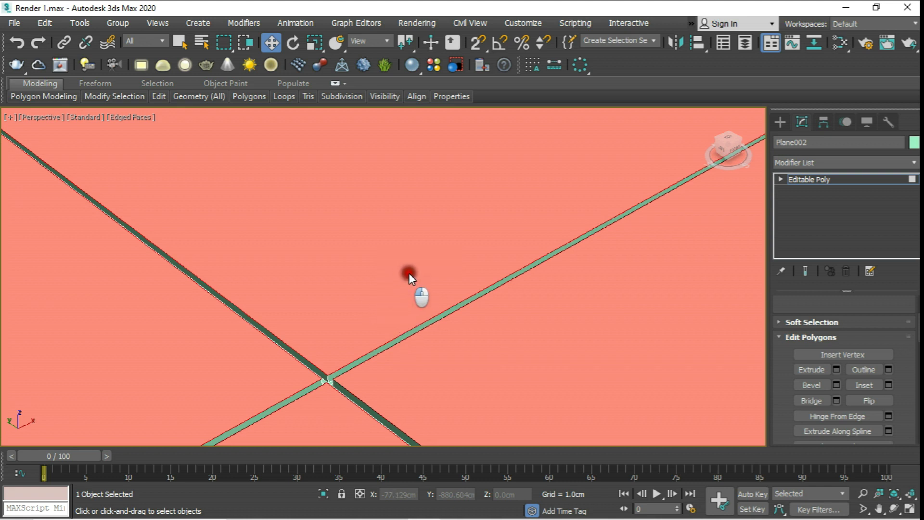
Zoom in and out to inspect the raised tiles and grout grooves.
scroll(409, 272, "down", 3)
scroll(409, 272, "down", 3)
scroll(445, 314, "up", 2)
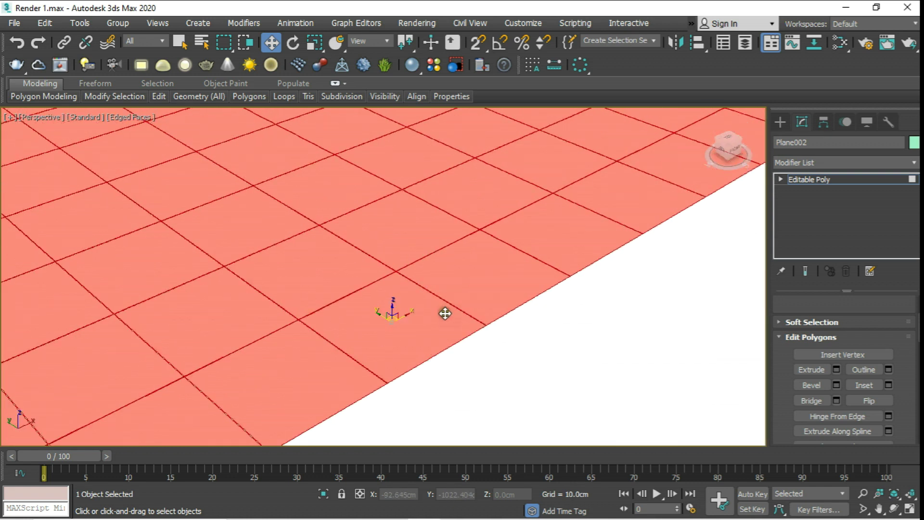
scroll(446, 313, "up", 2)
scroll(448, 326, "up", 2)
scroll(466, 264, "down", 5)
scroll(495, 214, "up", 2)
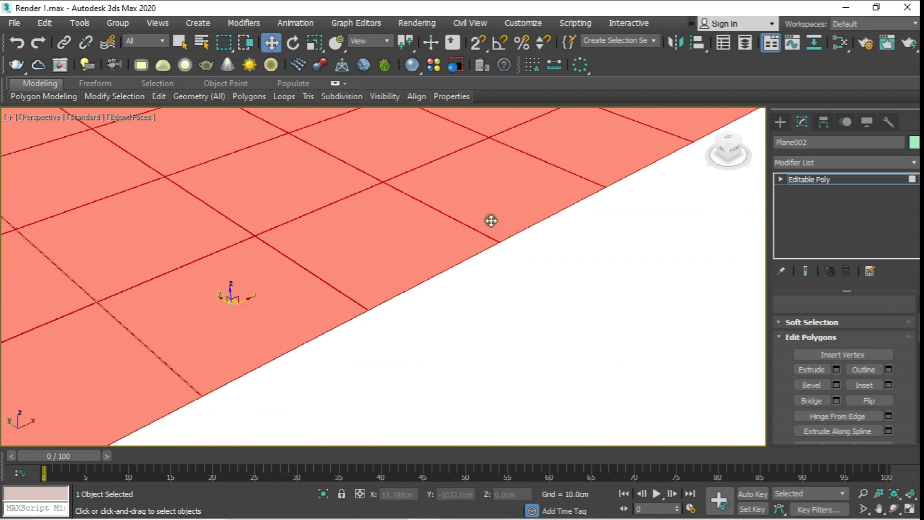
scroll(497, 240, "up", 2)
scroll(499, 245, "up", 2)
scroll(505, 251, "up", 2)
scroll(507, 255, "up", 2)
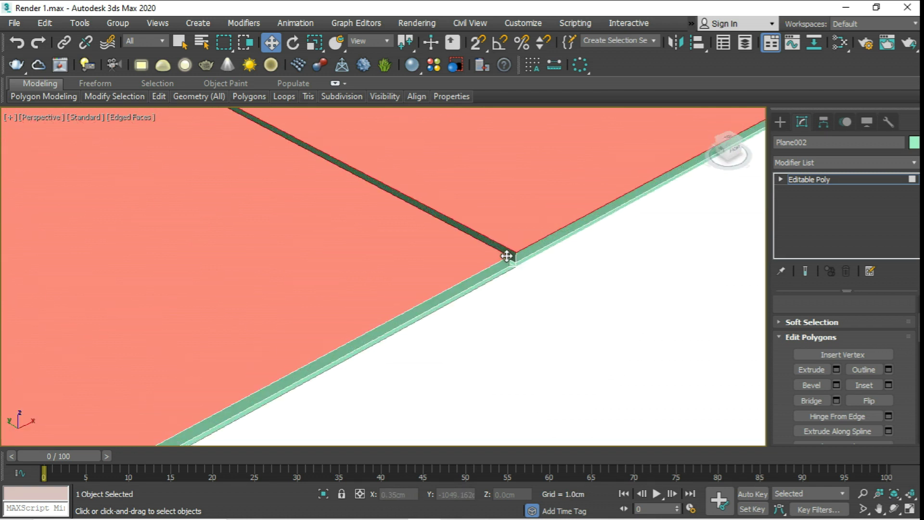
scroll(507, 256, "up", 1)
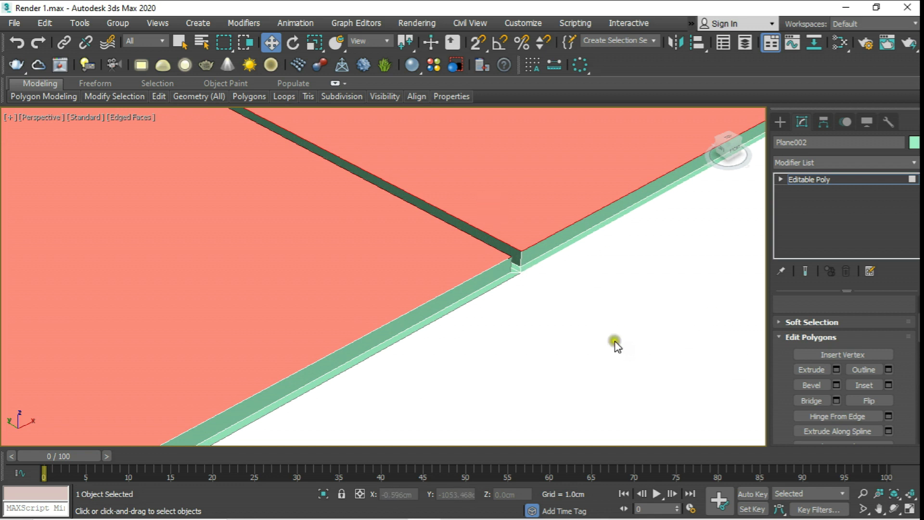
scroll(772, 381, "down", 1)
scroll(778, 361, "down", 2)
scroll(785, 303, "down", 2)
scroll(780, 269, "down", 1)
Detach the selected tile faces as Object001 and exit polygon editing.
left_click(779, 179)
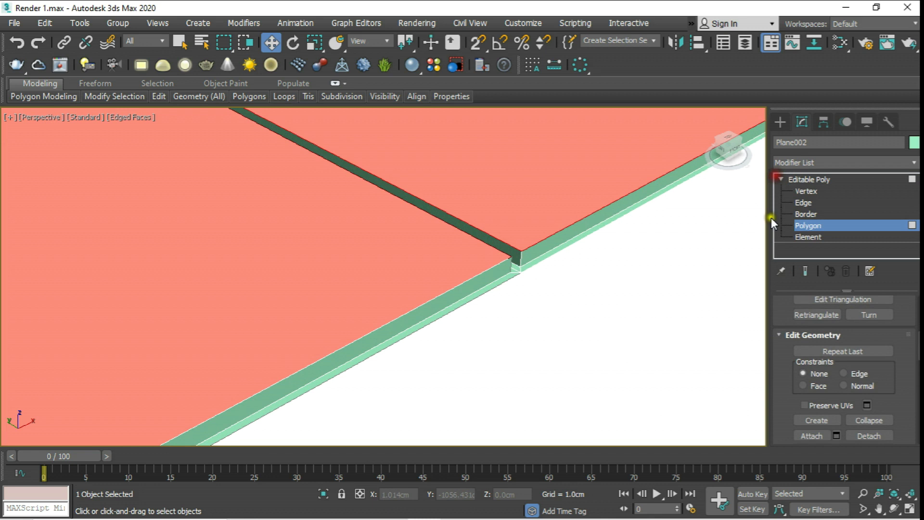
left_click_drag(794, 360, 791, 296)
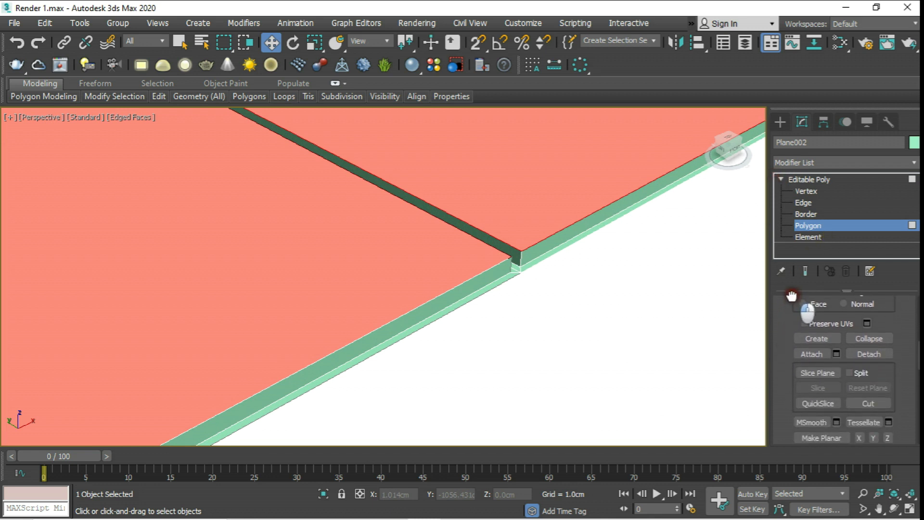
left_click(864, 351)
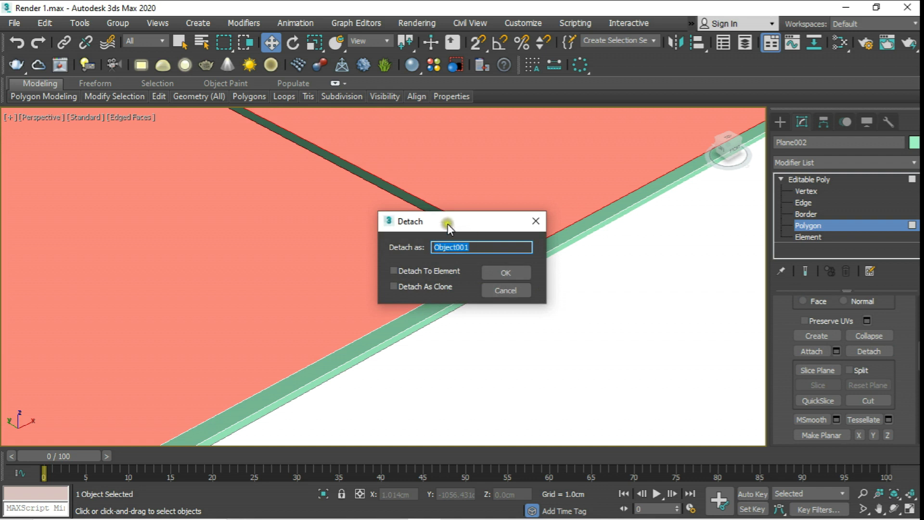
left_click_drag(448, 225, 617, 221)
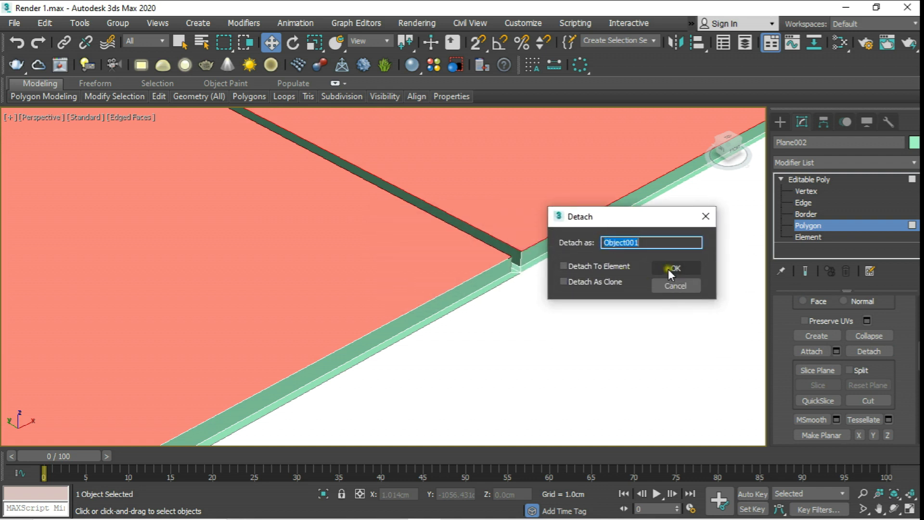
left_click(670, 271)
left_click(823, 226)
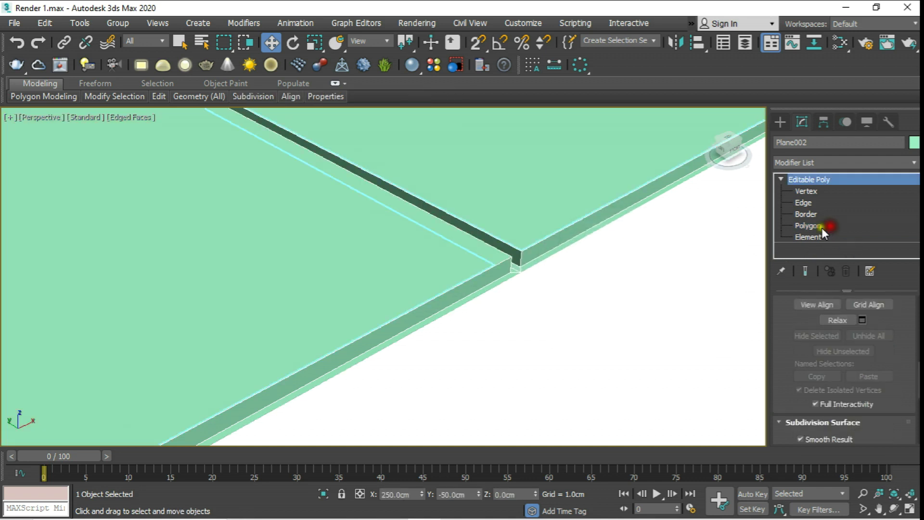
Give Object001 a yellow-green object colour.
left_click(723, 258)
left_click(548, 135)
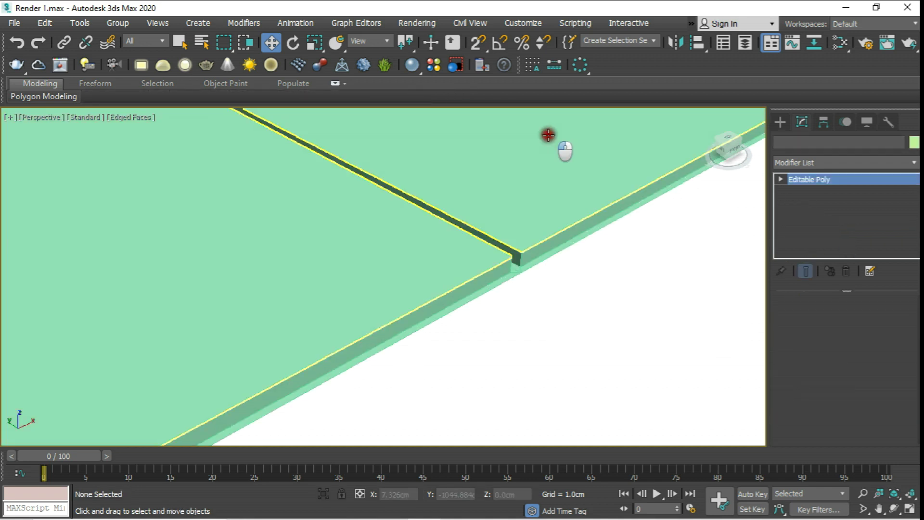
left_click(915, 143)
left_click(554, 226)
left_click(674, 323)
left_click(596, 330)
Zoom around the floor and select the Plane002 border frame.
scroll(421, 334, "down", 3)
scroll(418, 316, "down", 6)
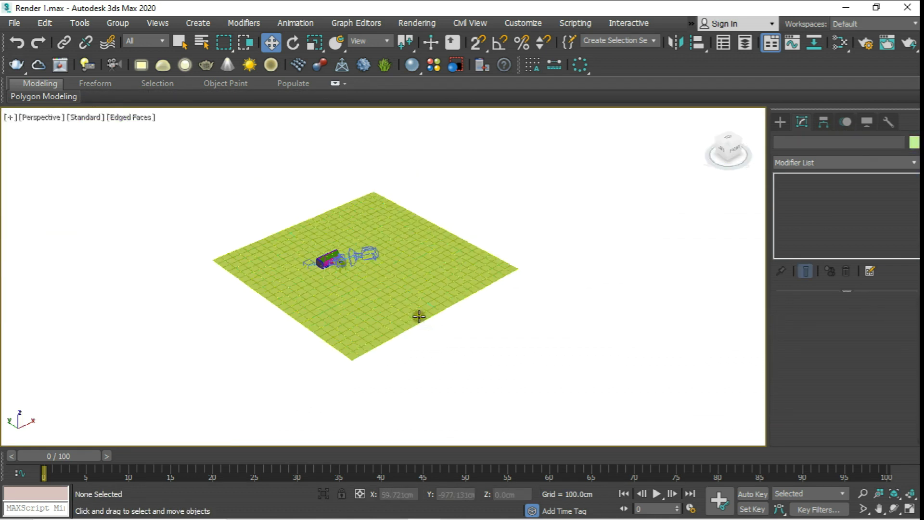
scroll(371, 359, "up", 3)
scroll(381, 364, "up", 5)
scroll(510, 382, "down", 4)
scroll(525, 303, "down", 3)
scroll(527, 299, "up", 4)
scroll(536, 299, "up", 2)
scroll(539, 310, "up", 2)
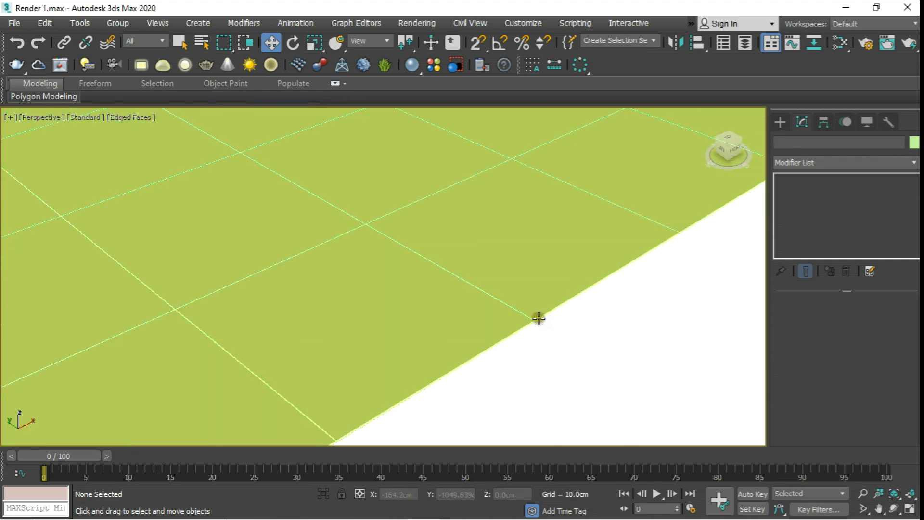
scroll(537, 319, "up", 3)
scroll(530, 303, "down", 3)
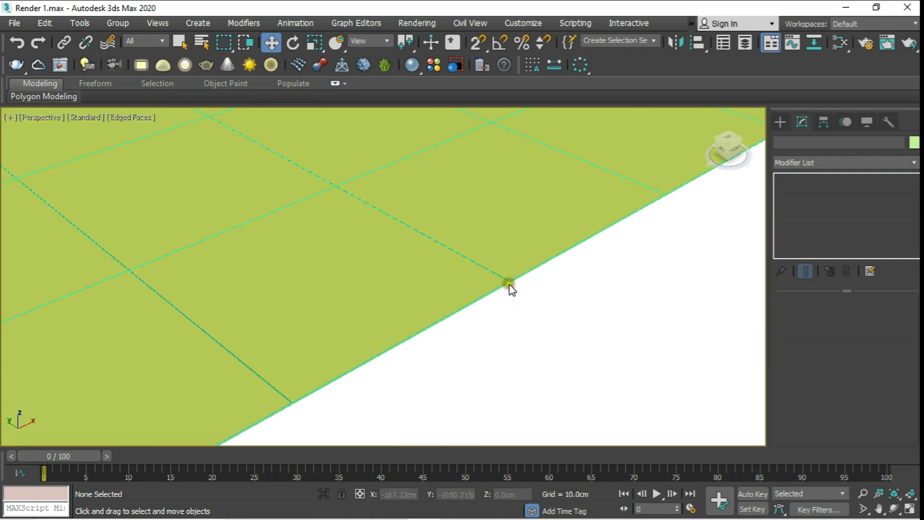
left_click(509, 282)
scroll(508, 279, "up", 2)
scroll(509, 282, "up", 1)
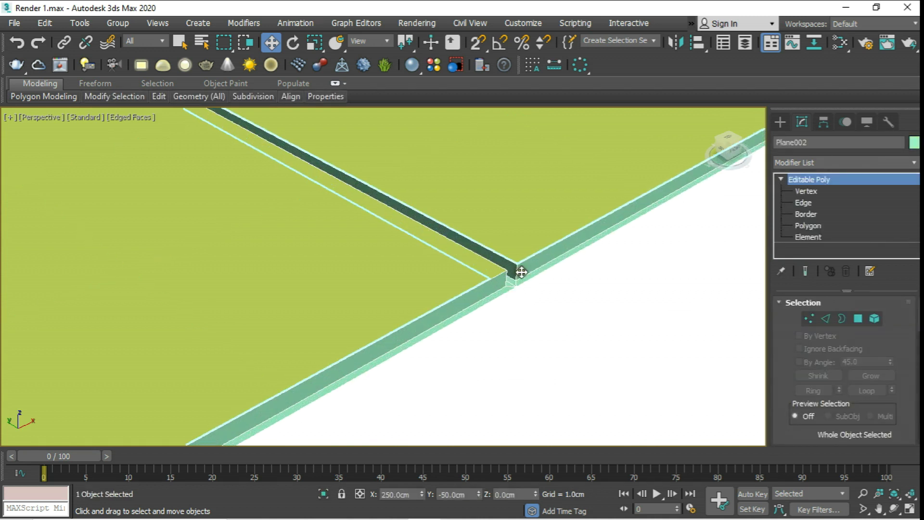
Assign the white Material #25 to the Plane002 border frame.
key("m")
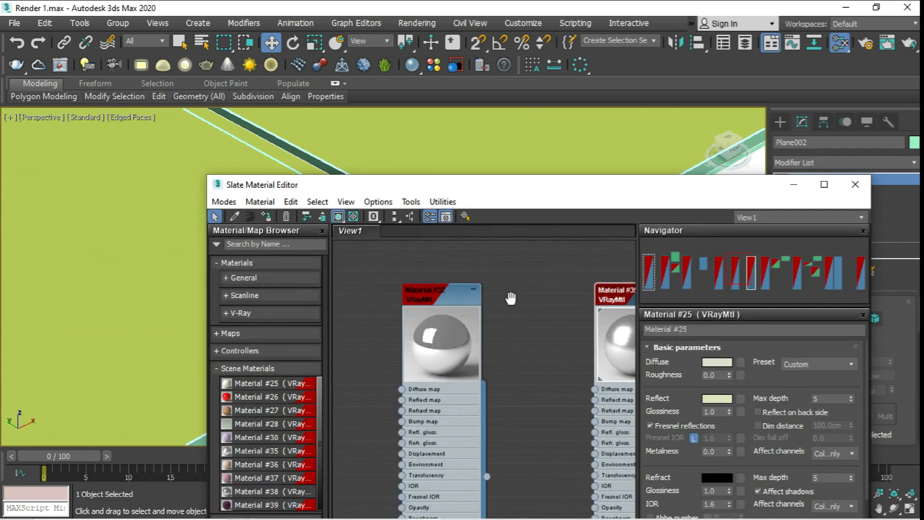
scroll(488, 290, "up", 1)
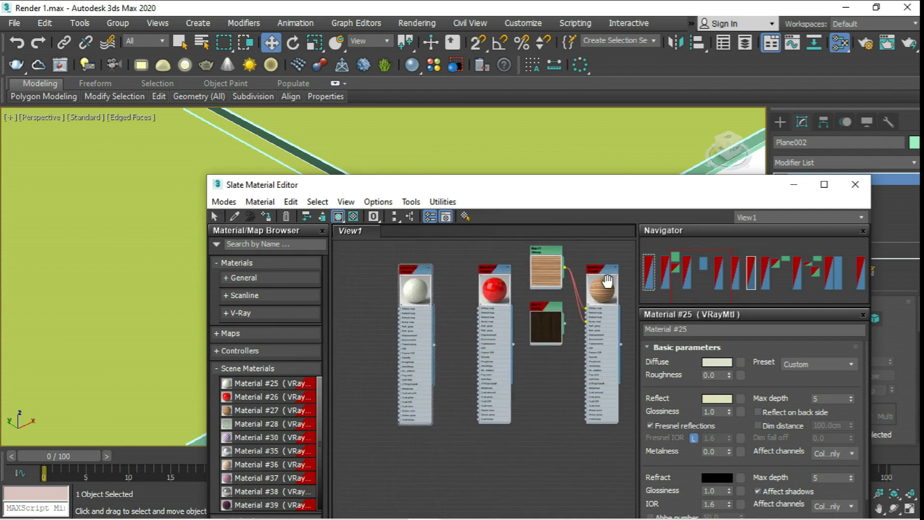
scroll(408, 278, "up", 1)
scroll(446, 259, "up", 2)
left_click(446, 259)
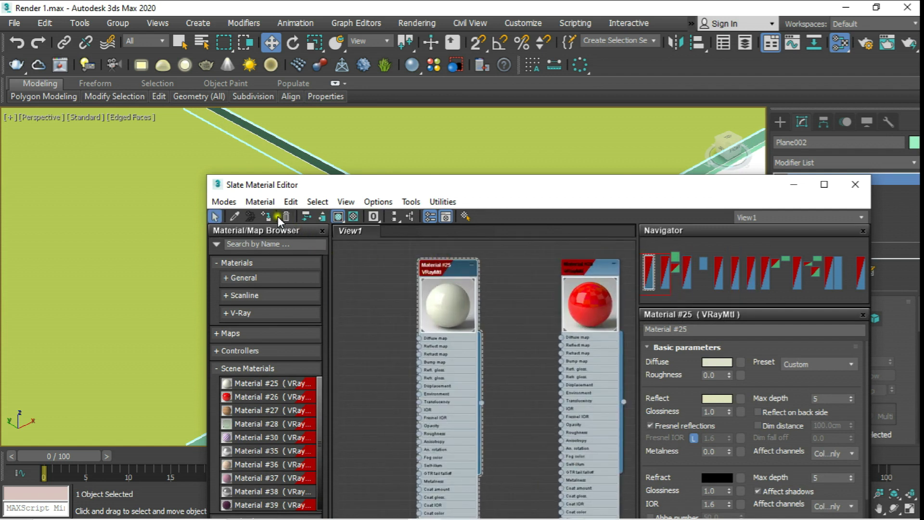
left_click(866, 193)
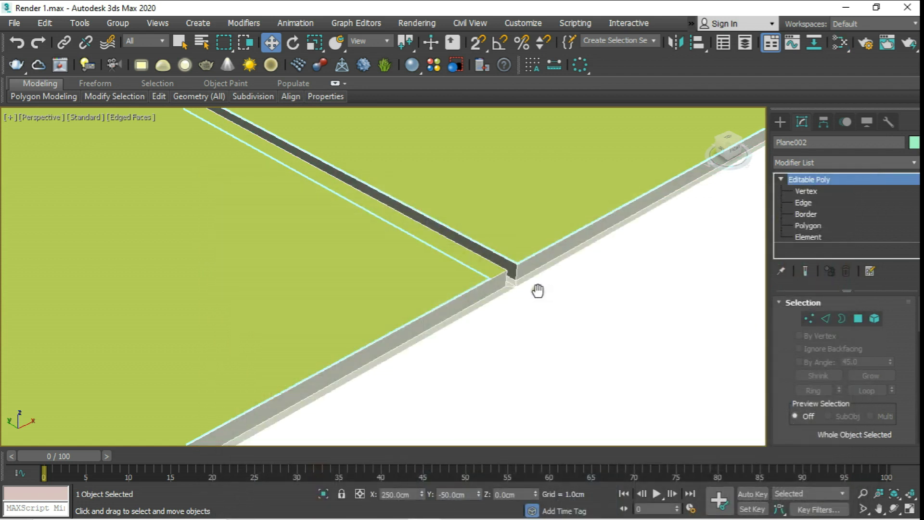
Select Object001 and reopen the Slate Material Editor maximized.
scroll(537, 289, "up", 4)
mouse_move(515, 299)
middle_mouse_down()
mouse_move(419, 225)
mouse_move(285, 227)
middle_mouse_up()
left_click(321, 245)
scroll(320, 246, "up", 2)
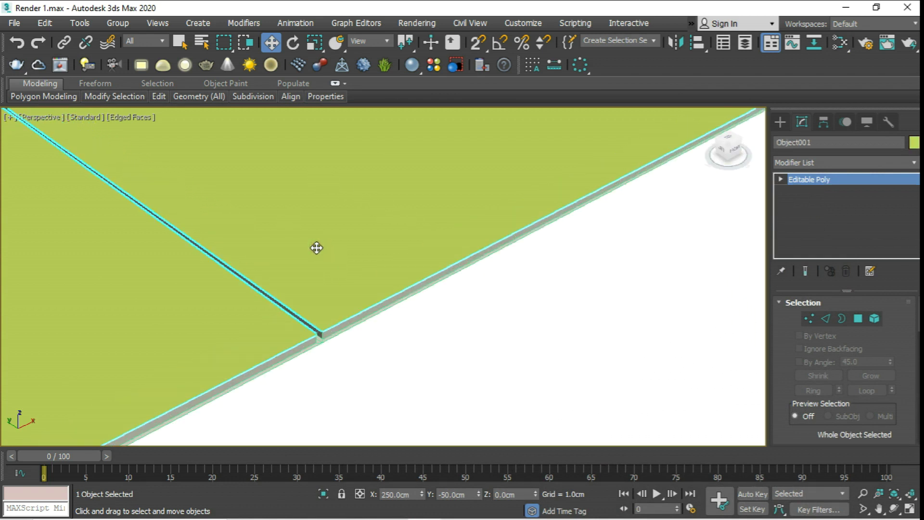
key("m")
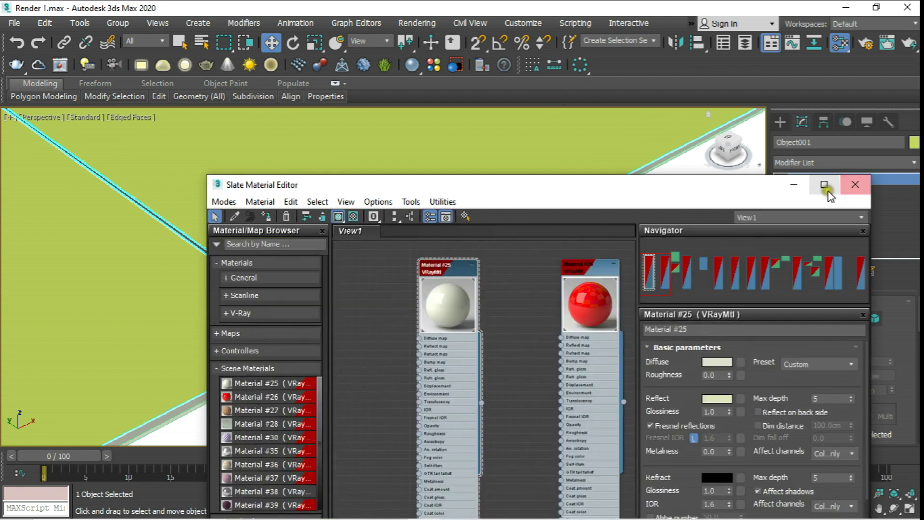
left_click(824, 184)
Rearrange the Slate View1 canvas, moving the white material nodes aside to make room.
mouse_move(308, 223)
middle_mouse_down()
mouse_move(479, 232)
mouse_move(300, 223)
mouse_move(553, 192)
mouse_move(507, 210)
middle_mouse_up()
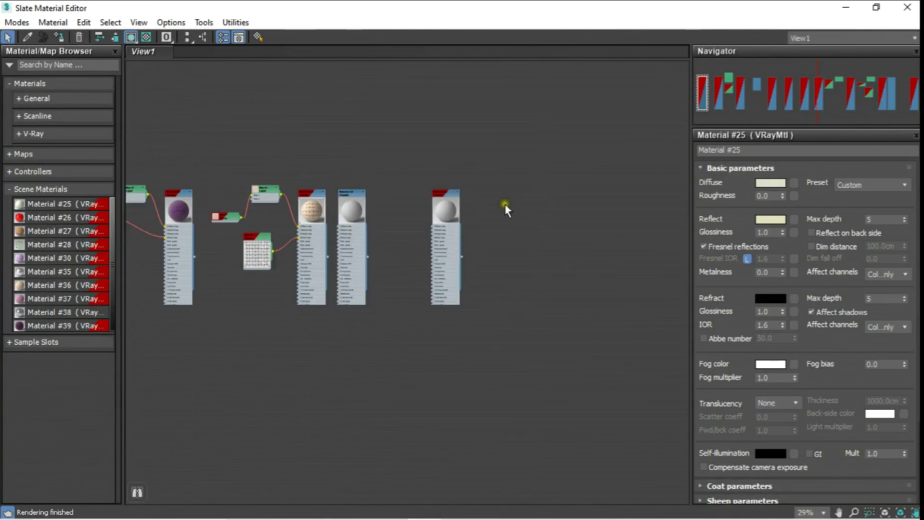
scroll(507, 211, "up", 2)
left_click_drag(436, 190, 549, 195)
mouse_move(323, 189)
left_mouse_down()
mouse_move(483, 196)
mouse_move(390, 196)
left_mouse_up()
scroll(386, 198, "up", 3)
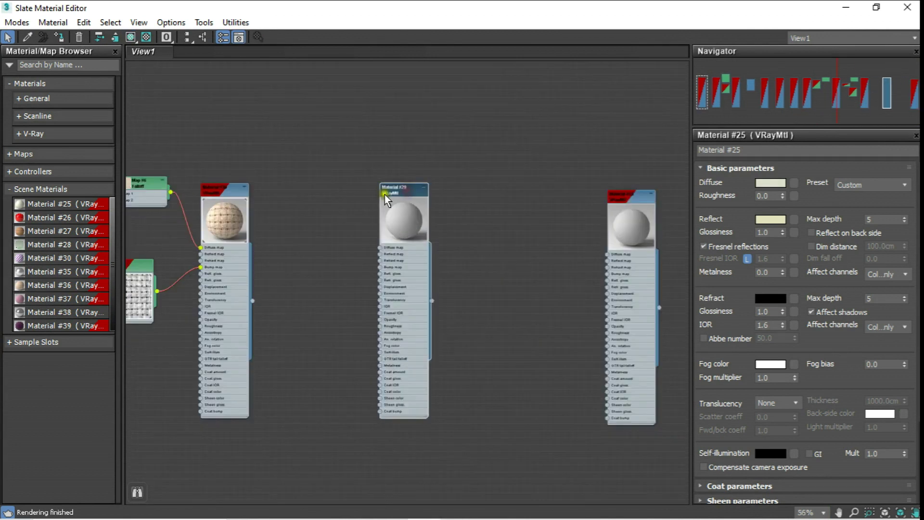
scroll(386, 199, "up", 3)
Add a Bitmap map node loaded with marmol.jpg from the Mapas folder beside Material #29.
right_click(272, 198)
mouse_move(438, 221)
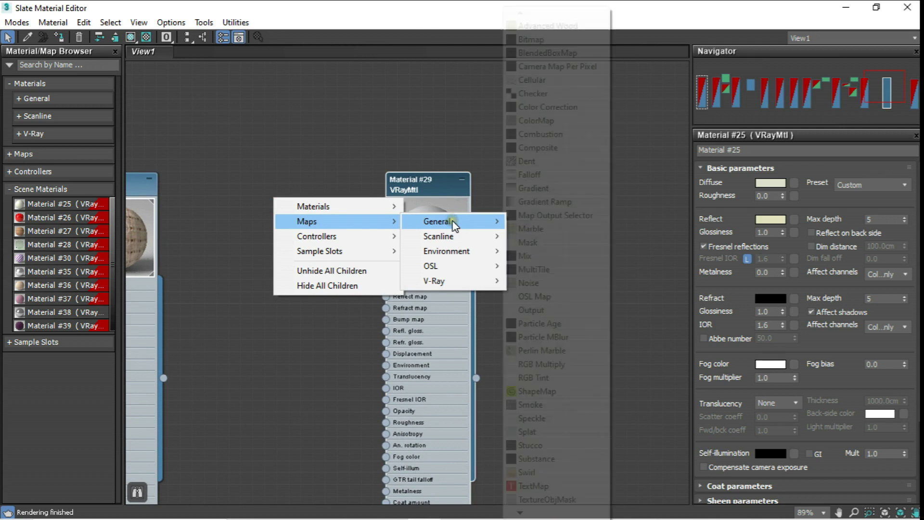
left_click(575, 40)
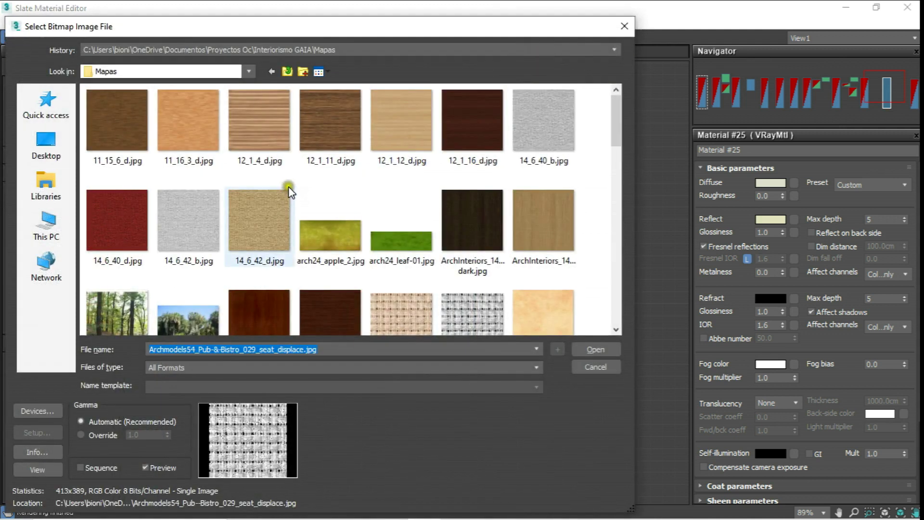
scroll(333, 204, "down", 5)
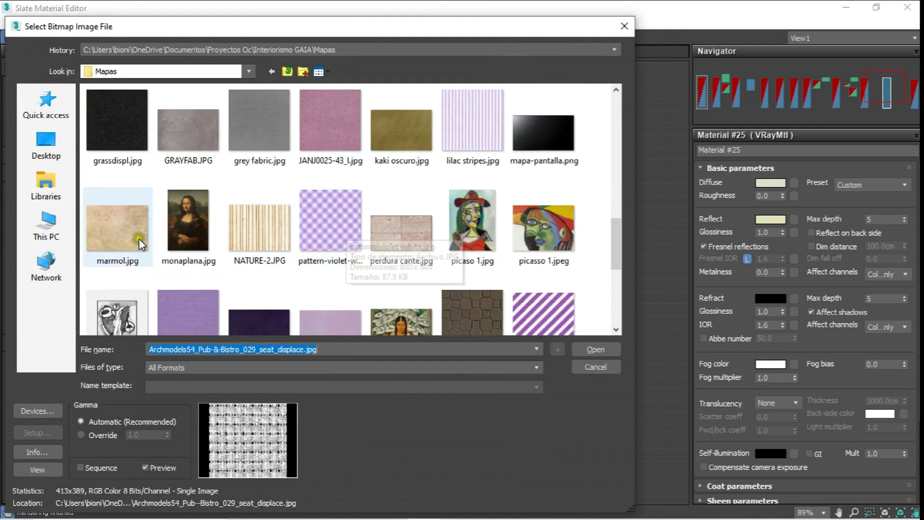
left_click(103, 239)
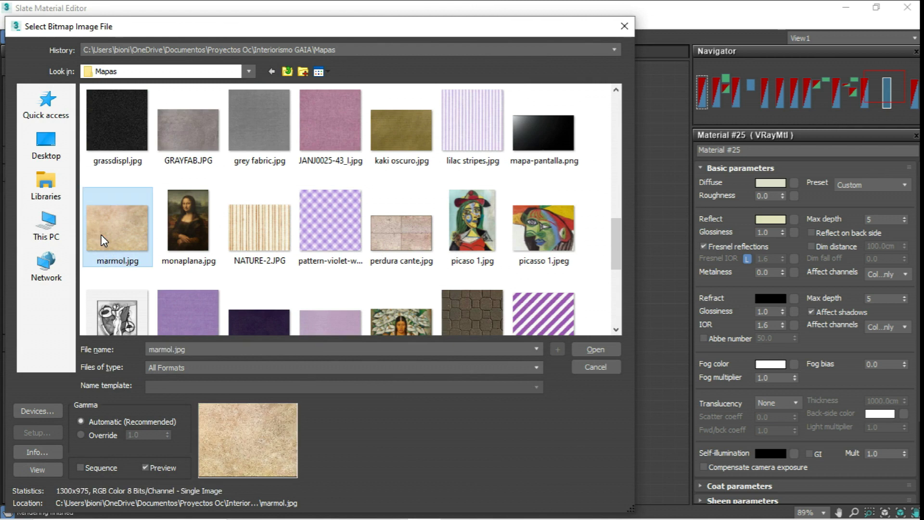
double_click(103, 239)
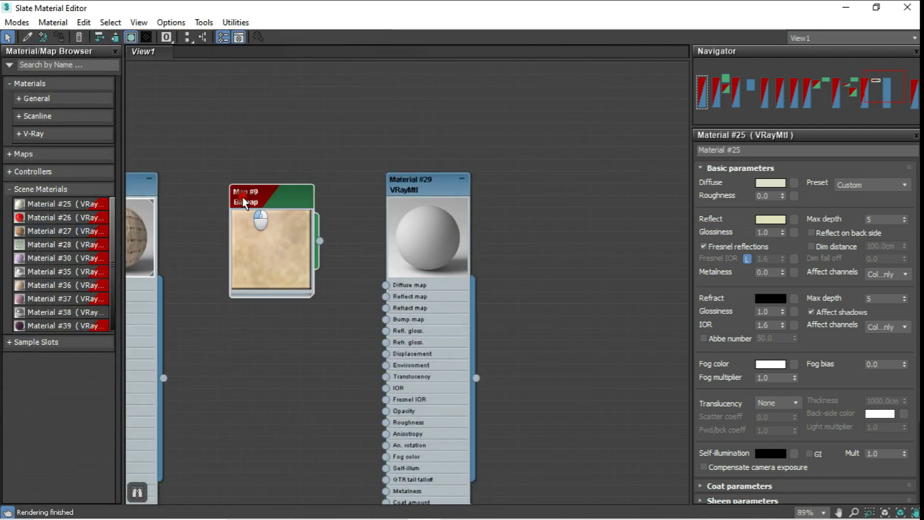
scroll(331, 268, "up", 2)
scroll(311, 231, "up", 1)
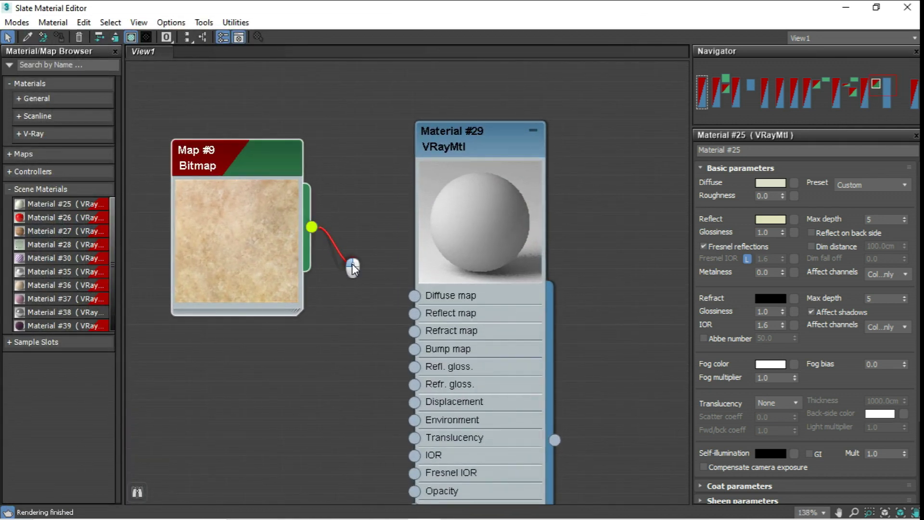
Wire Map #9 into Material #29's Diffuse map and Bump map slots.
left_click_drag(353, 267, 414, 295)
mouse_move(312, 227)
left_mouse_down()
mouse_move(383, 332)
mouse_move(415, 349)
left_mouse_up()
left_click(480, 145)
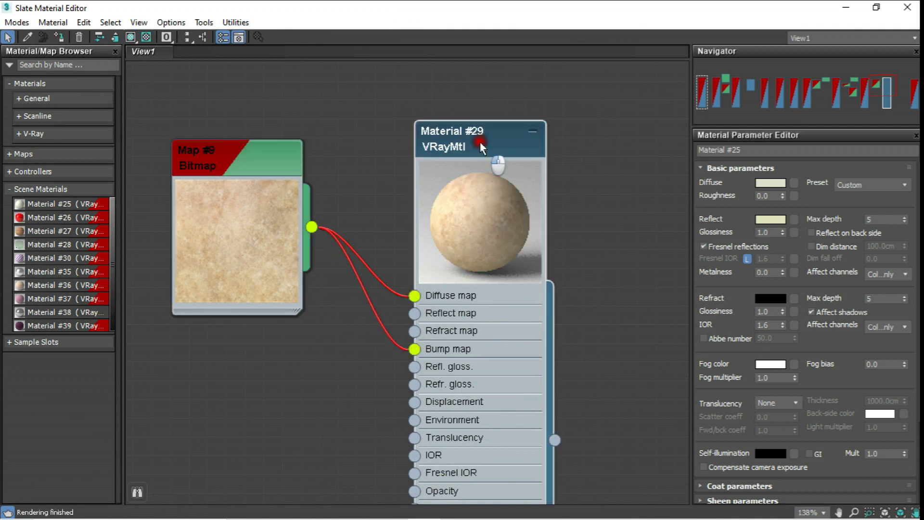
left_click(418, 134)
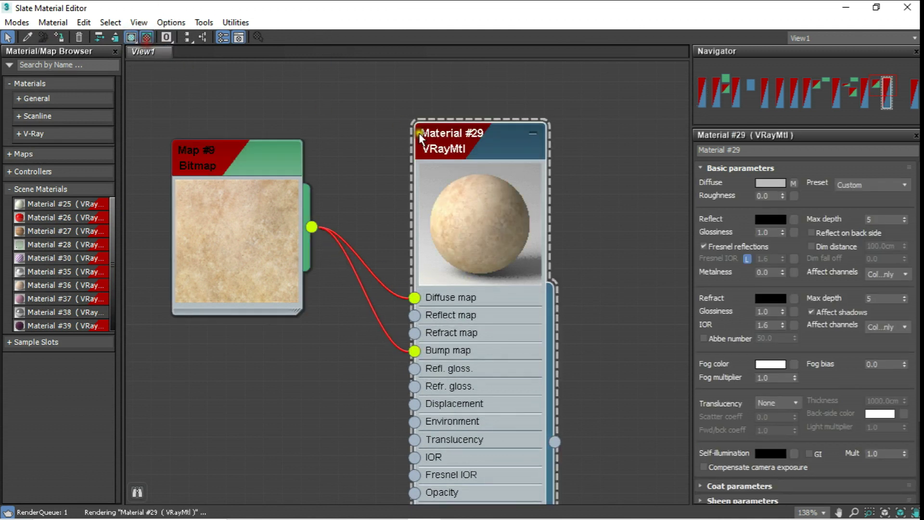
Set Material #29's reflection to grey 60 with glossiness 0.7, then restore the Slate window.
middle_click_drag(553, 175, 540, 176)
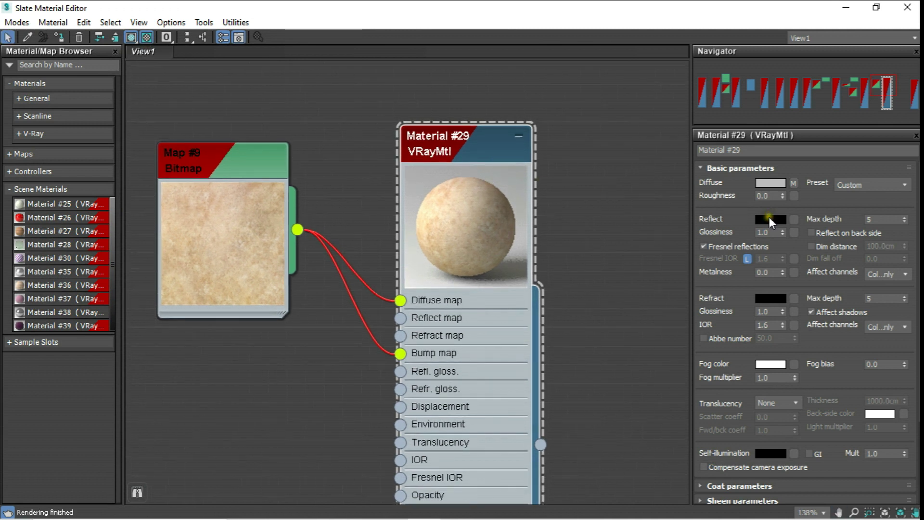
left_click(771, 220)
left_click_drag(689, 122, 699, 124)
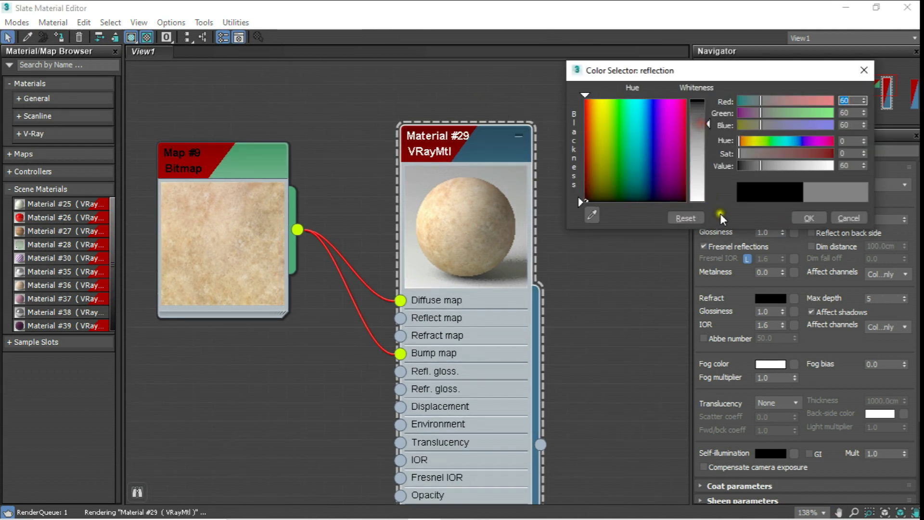
left_click(809, 219)
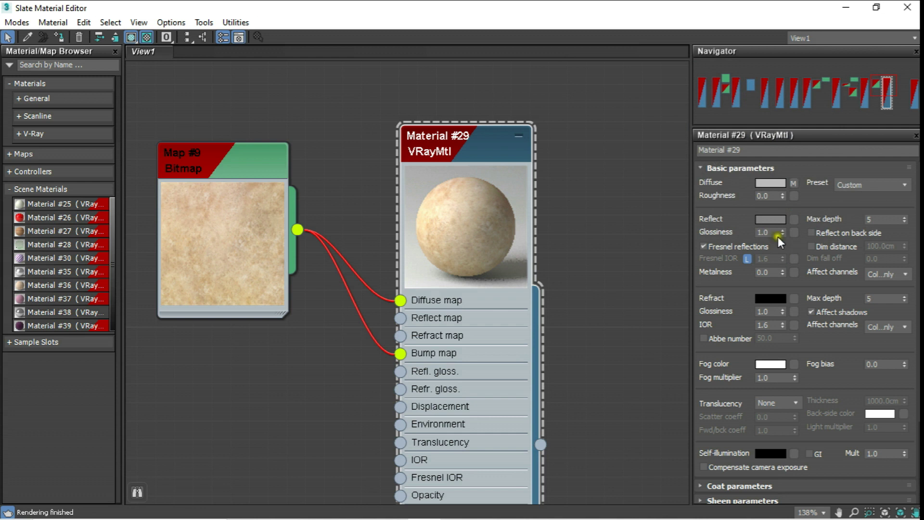
double_click(774, 232)
type("0.7")
middle_click_drag(581, 136, 564, 140)
left_click(876, 7)
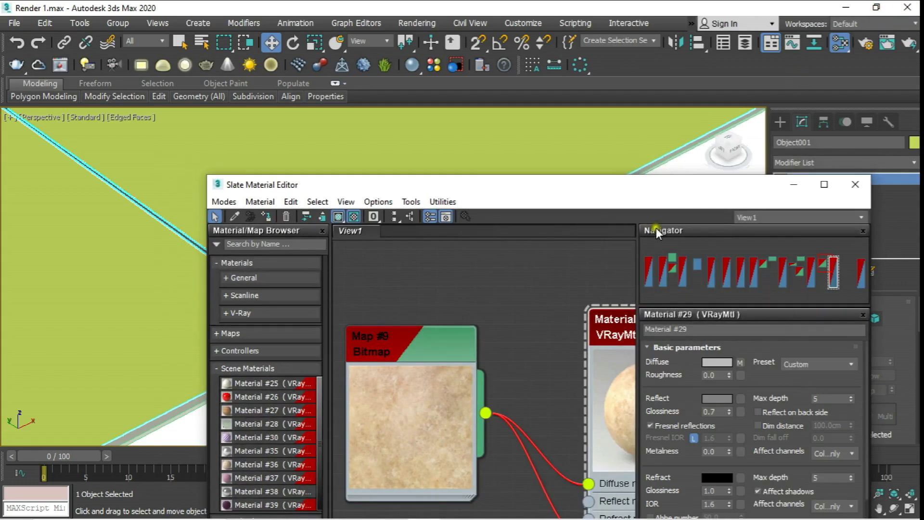
Assign Material #29 to the selected floor plane and close the Slate Material Editor.
middle_click_drag(560, 322, 439, 316)
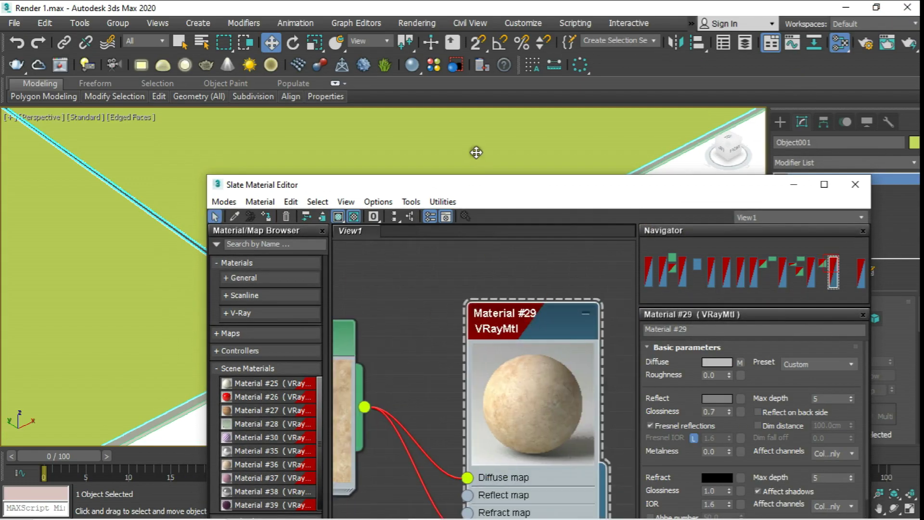
left_click_drag(475, 193, 506, 298)
left_click(646, 238)
left_click(531, 174)
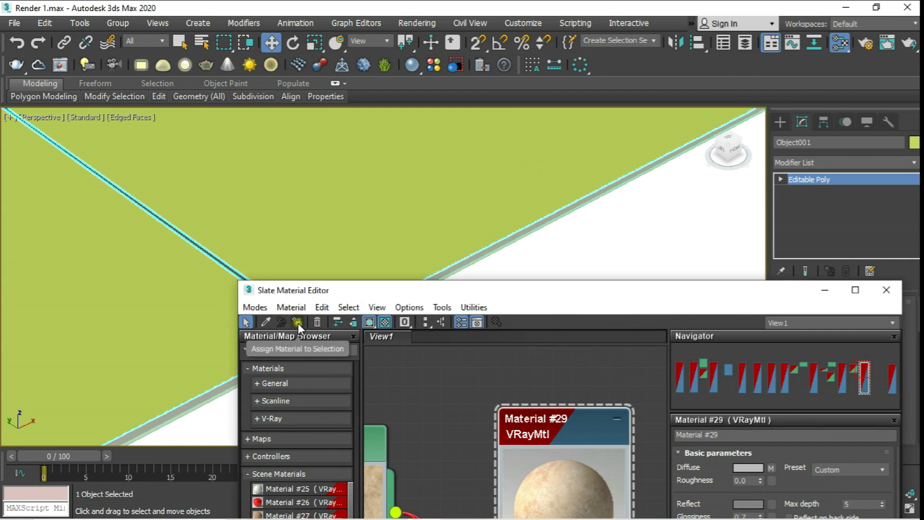
left_click(297, 322)
left_click(884, 291)
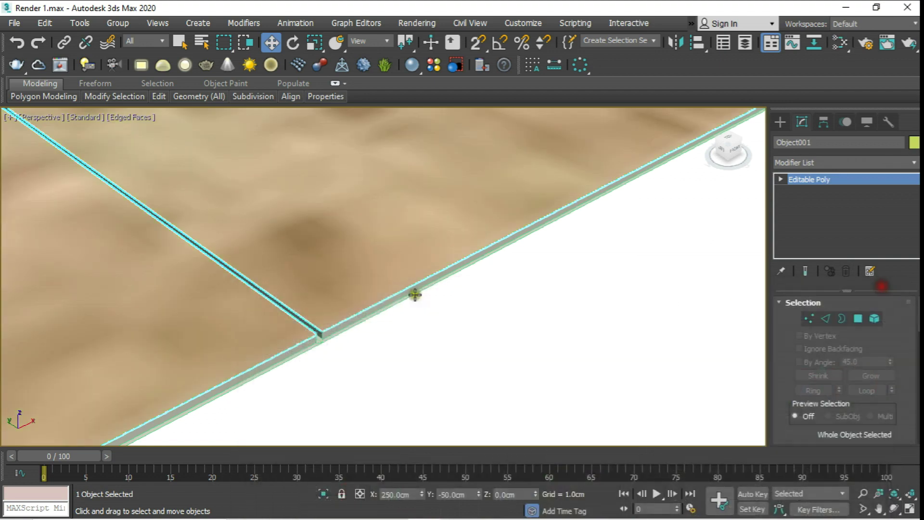
Add a UVW Map modifier to the floor from the Modifier List.
scroll(355, 231, "down", 5)
scroll(357, 239, "down", 3)
scroll(359, 237, "down", 3)
middle_click_drag(359, 238, 364, 256)
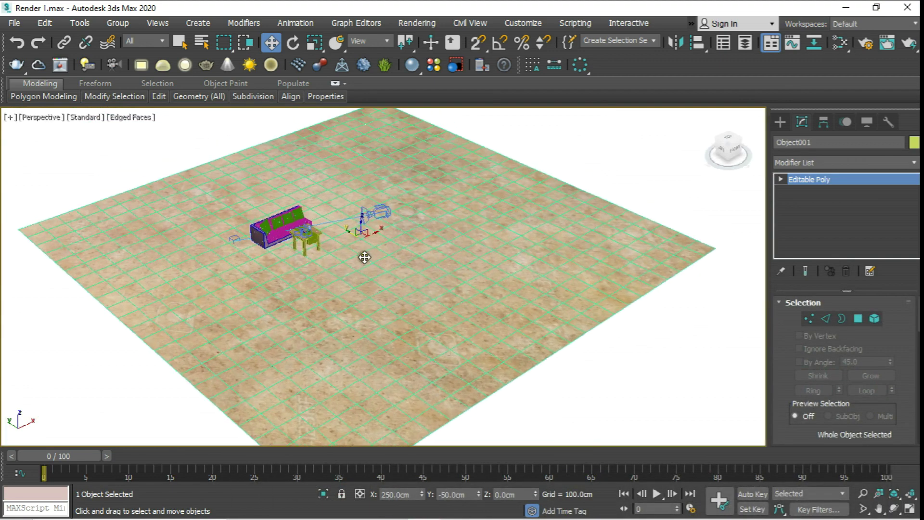
left_click(882, 159)
left_click_drag(915, 192, 917, 451)
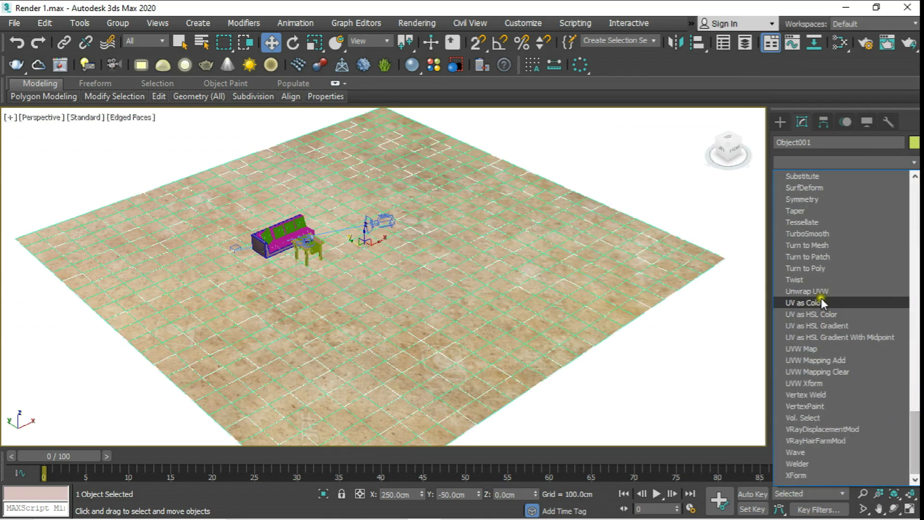
left_click(814, 350)
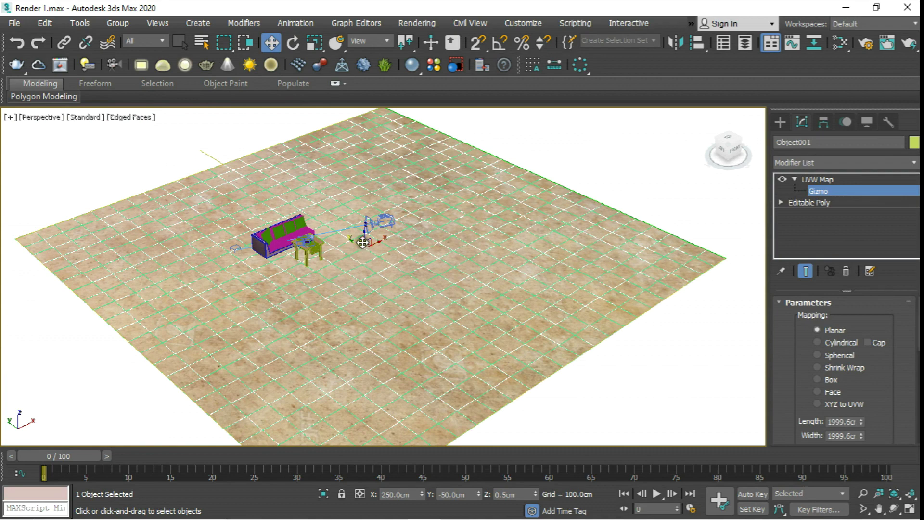
Scale up the UVW Map gizmo so the marble floor tiles appear larger.
scroll(341, 223, "up", 2)
key("r")
scroll(344, 246, "up", 2)
scroll(363, 278, "up", 3)
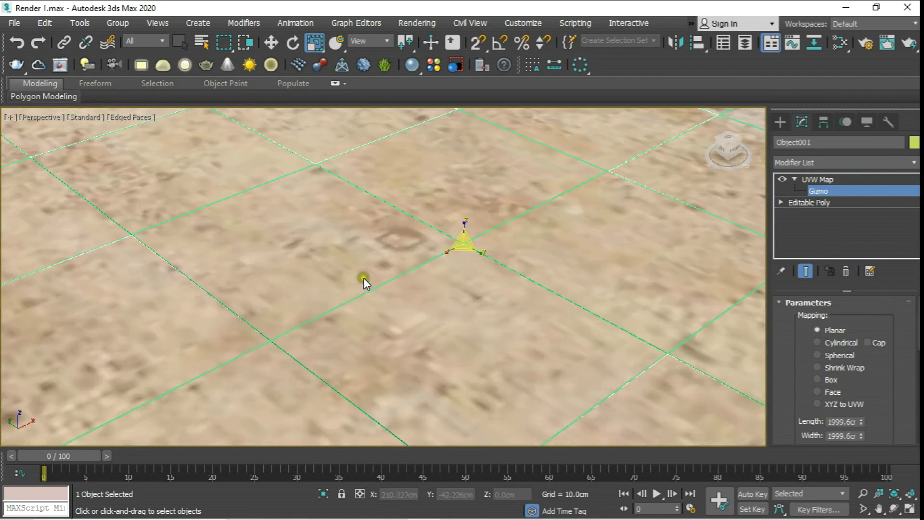
mouse_move(444, 256)
left_mouse_down()
mouse_move(490, 259)
mouse_move(368, 158)
left_mouse_up()
scroll(413, 209, "down", 5)
scroll(414, 209, "down", 2)
scroll(413, 209, "down", 4)
scroll(399, 234, "up", 2)
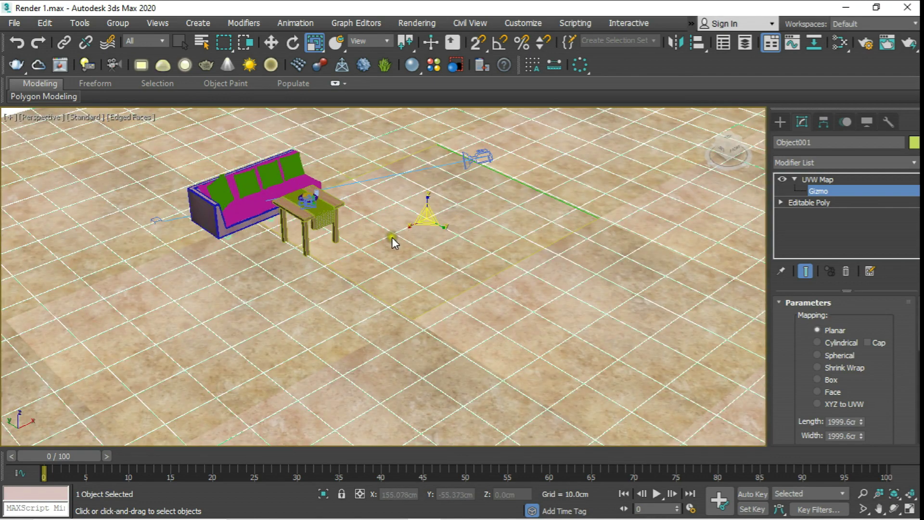
Switch the viewport to look through PhysCamera002.
key("c")
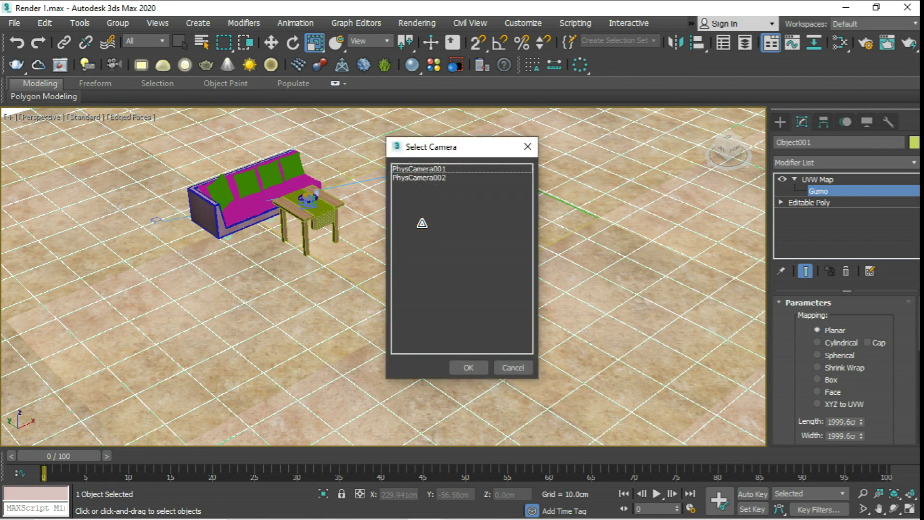
left_click(429, 168)
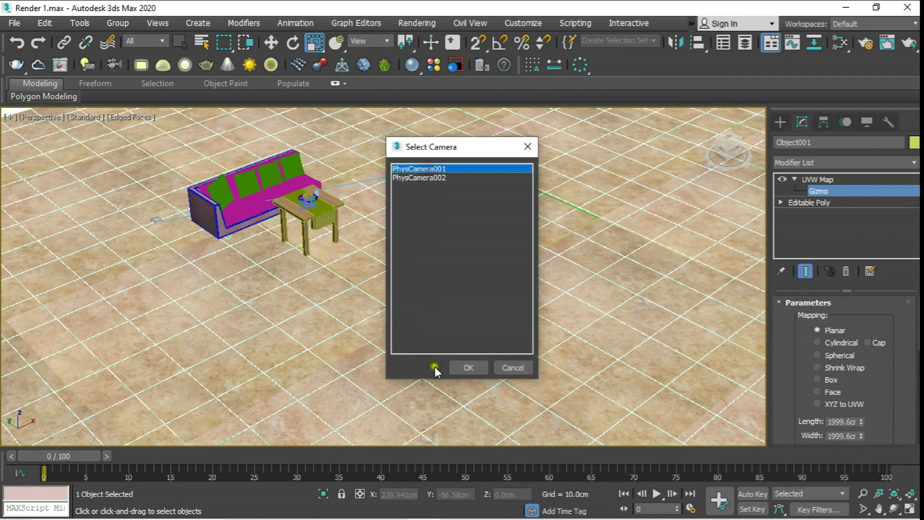
left_click(435, 178)
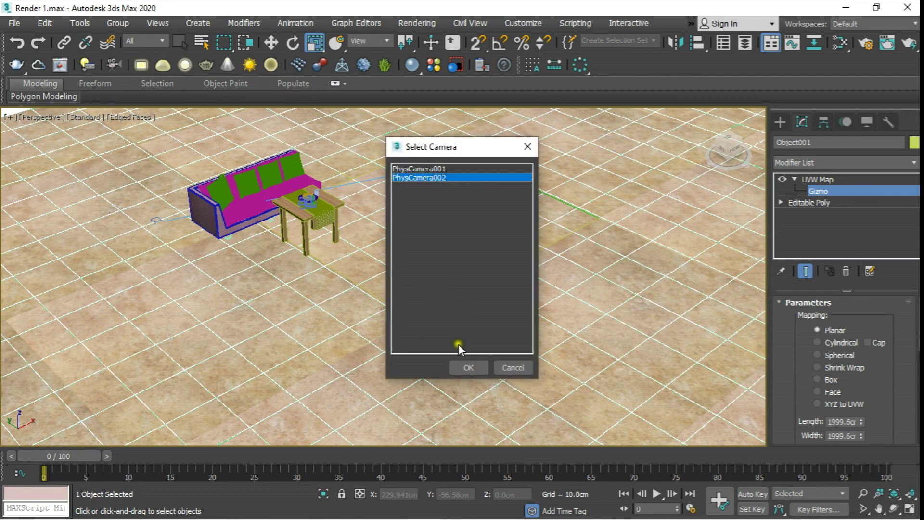
left_click(463, 368)
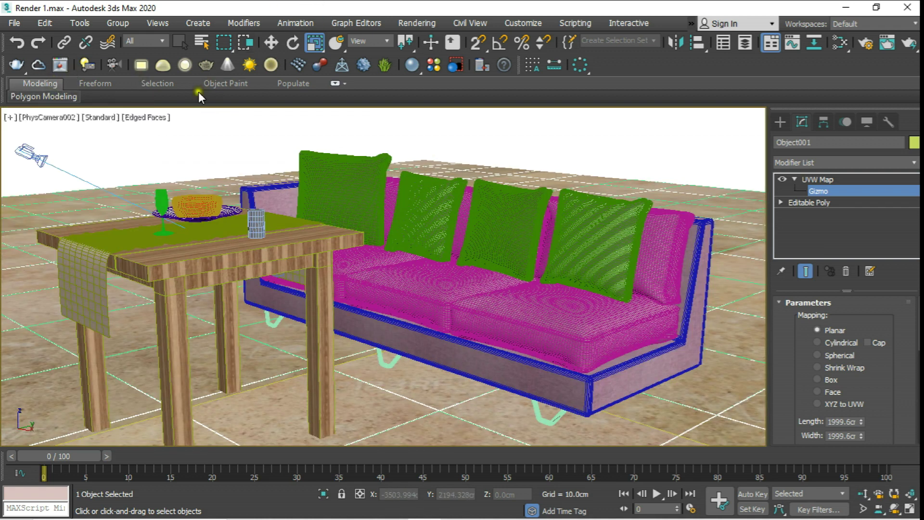
Turn on Show Safe Frames in the camera viewport and nudge the framing slightly.
left_click(67, 117)
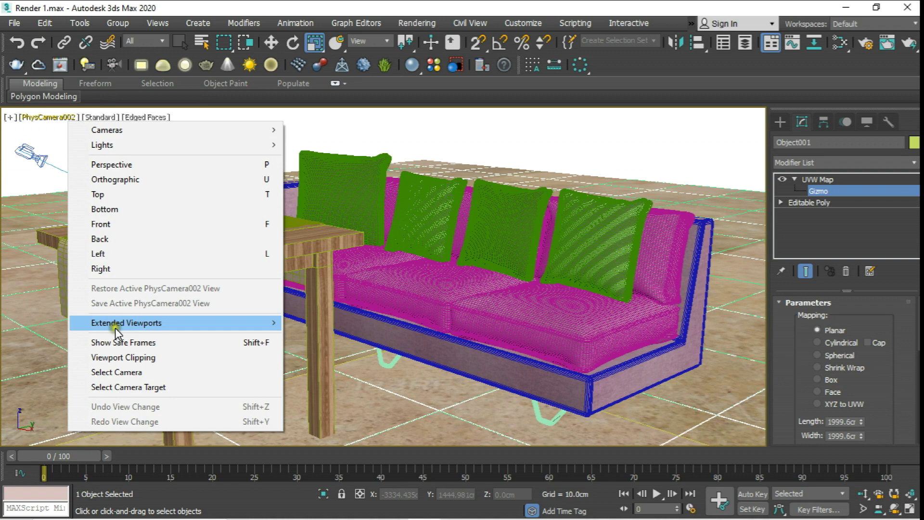
left_click(116, 344)
middle_click_drag(256, 317, 276, 295)
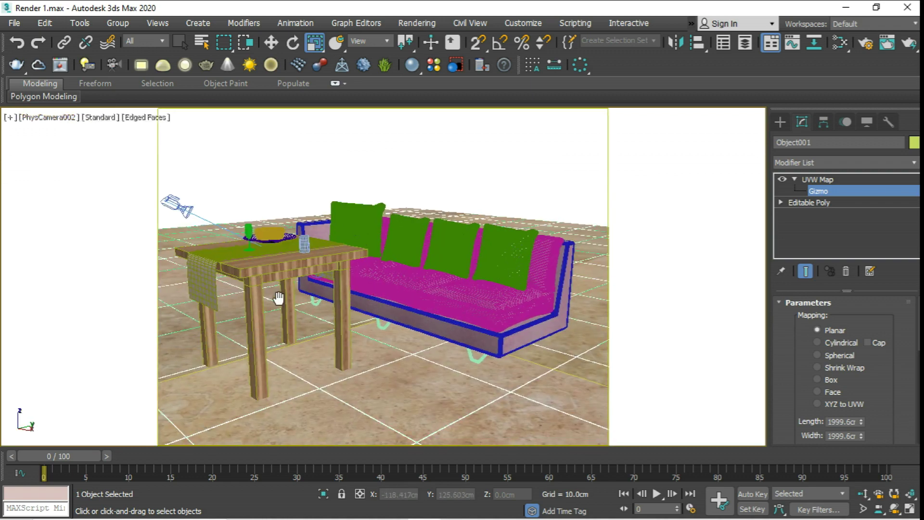
Render the PhysCamera002 view with V-Ray and inspect the result in the frame buffer.
left_click(909, 43)
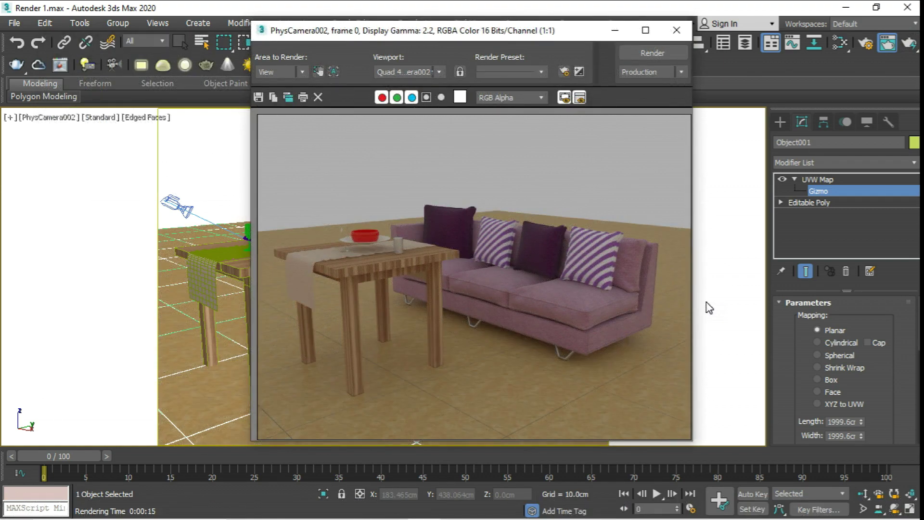
left_click(643, 429)
scroll(453, 407, "up", 3)
scroll(453, 381, "up", 2)
scroll(467, 327, "down", 8)
scroll(471, 313, "up", 1)
scroll(472, 292, "up", 1)
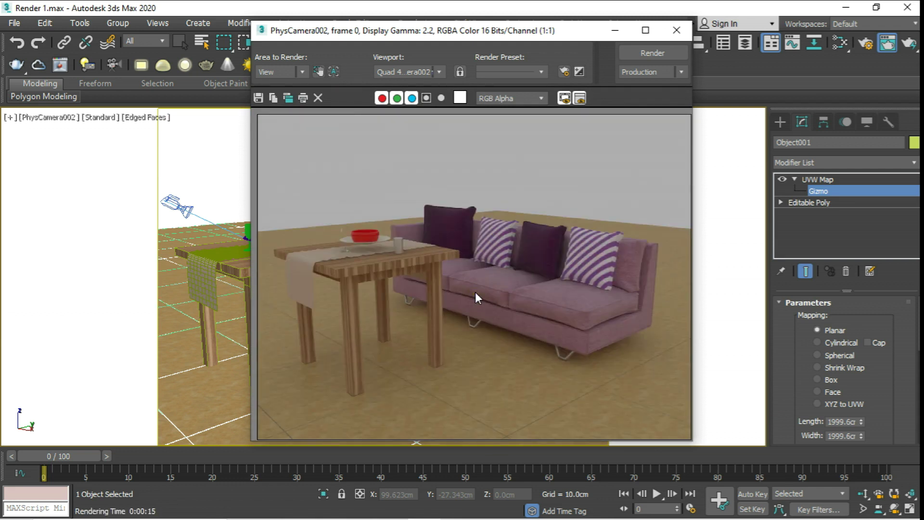
Check the 640x480 output size in Render Setup, then close it.
left_click(866, 43)
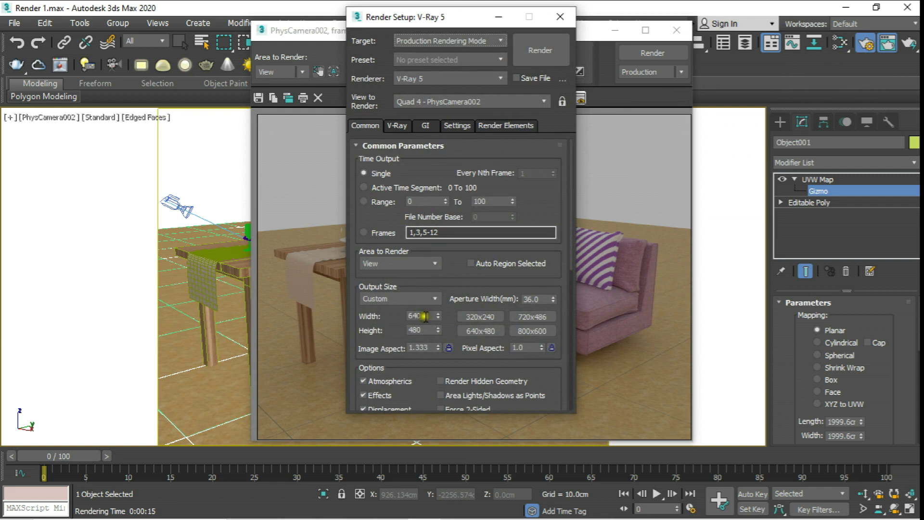
double_click(410, 330)
left_click(559, 18)
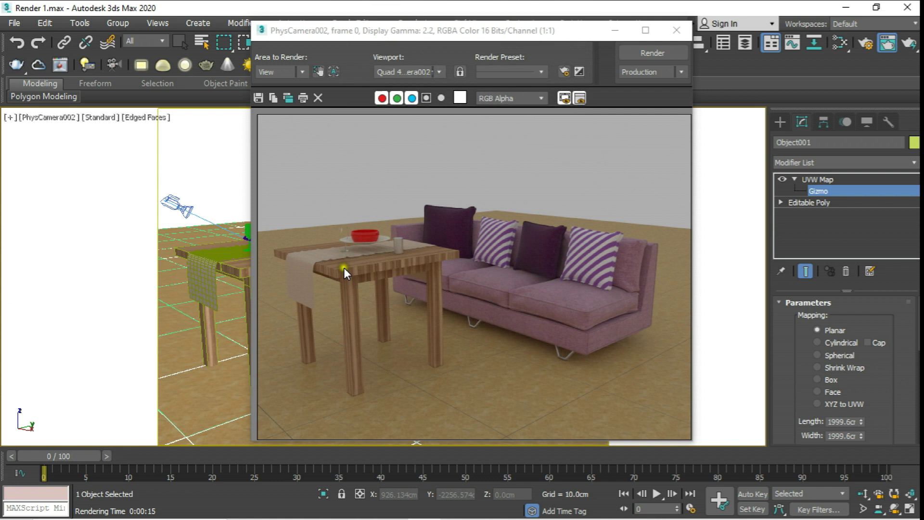
scroll(338, 233, "up", 3)
scroll(383, 247, "up", 3)
scroll(383, 246, "down", 6)
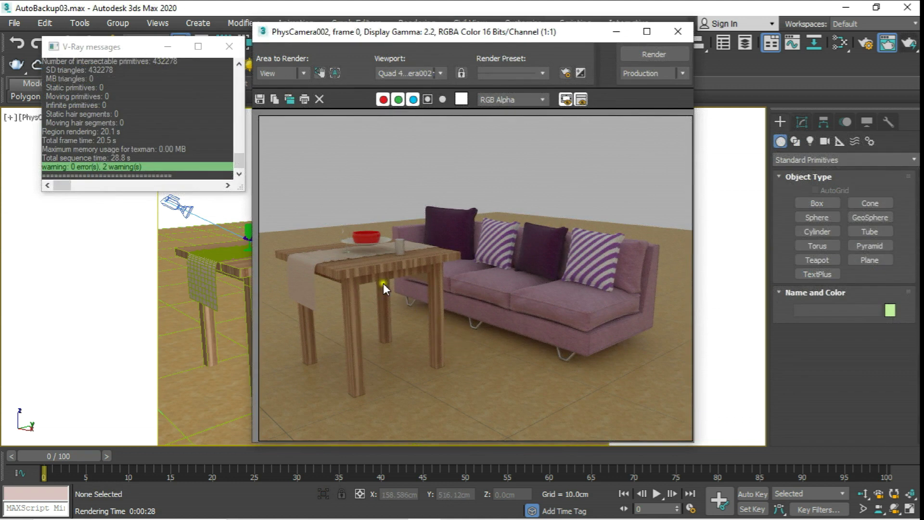
Save the render to Descargas as JPEG 'prueba 5' at quality 100.
left_click(260, 100)
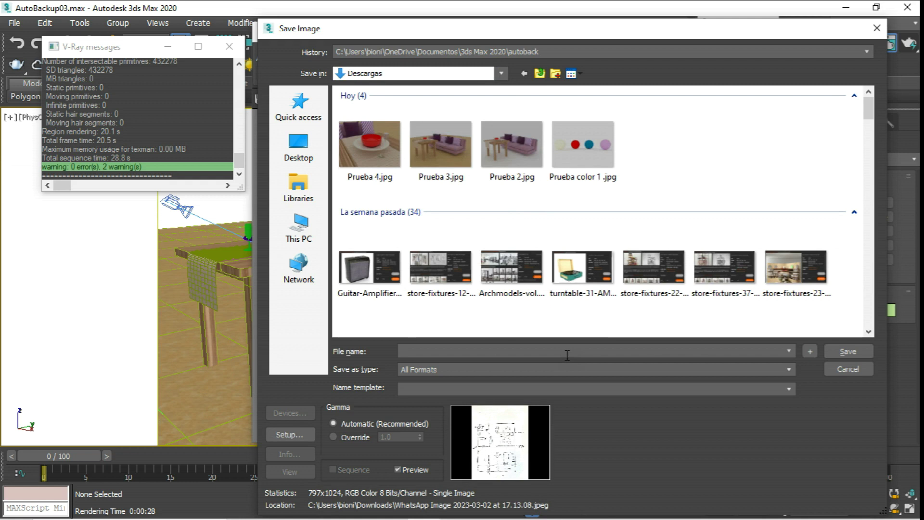
type("prueba 5")
left_click(784, 368)
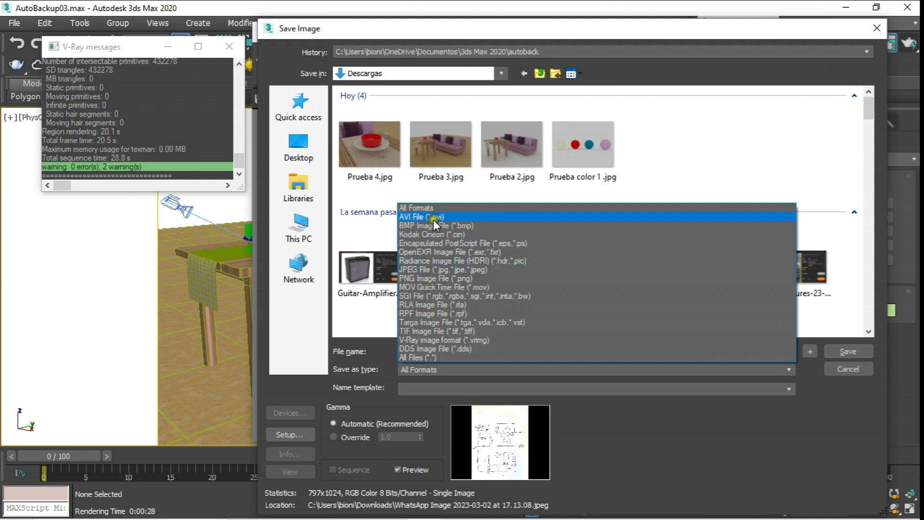
left_click(431, 268)
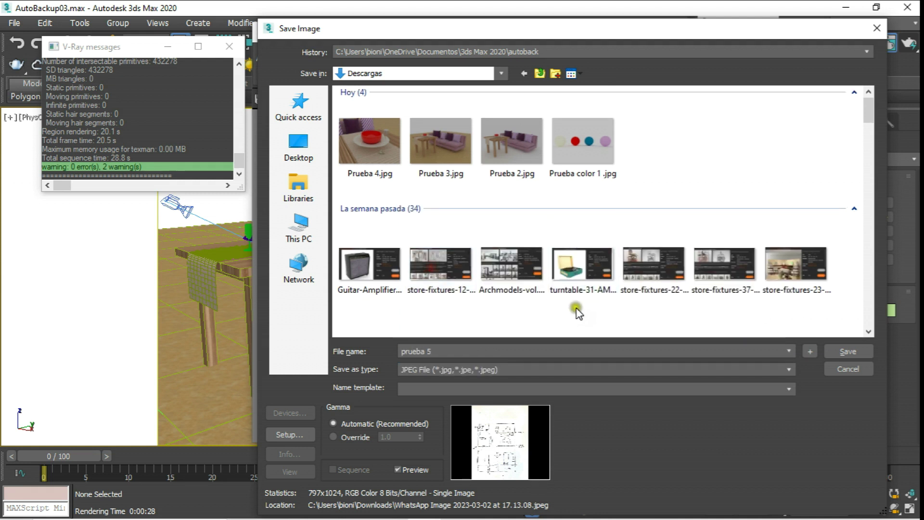
left_click(850, 349)
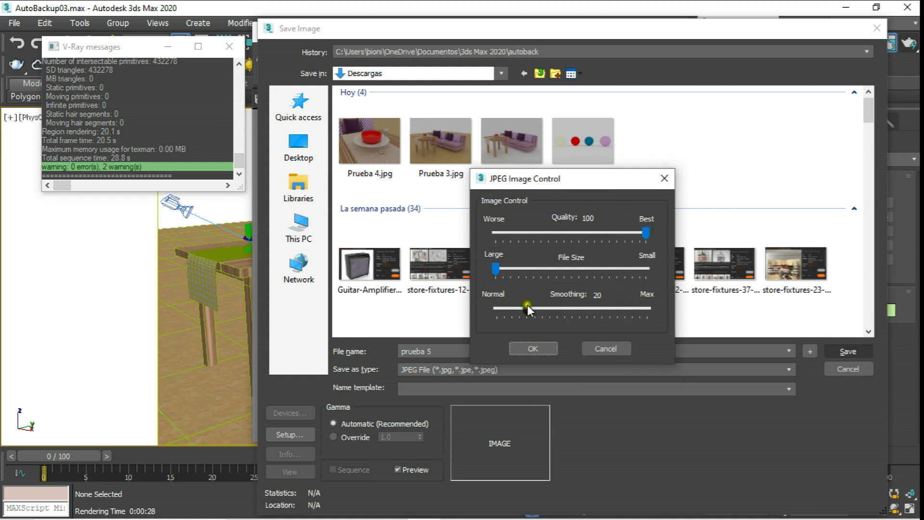
left_click(549, 347)
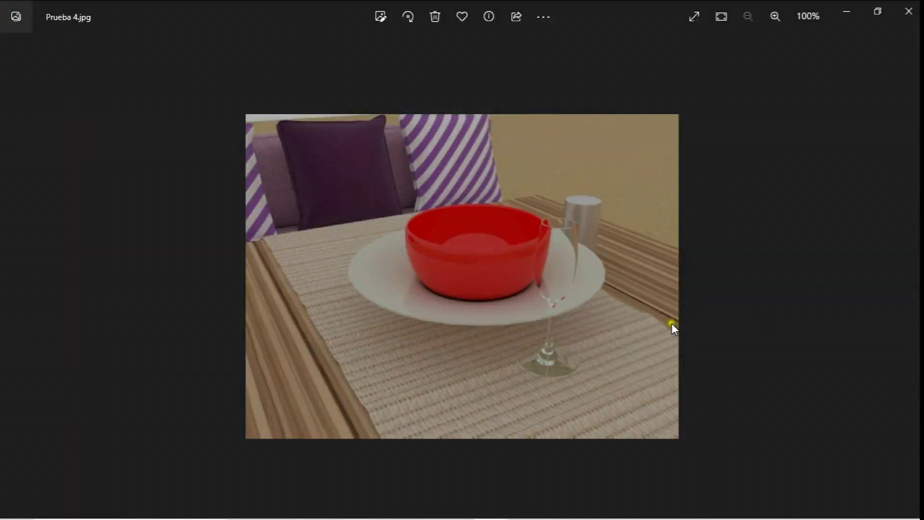
Zoom in and out on Prueba 4.jpg in Windows Photos.
scroll(500, 297, "up", 1)
scroll(498, 294, "up", 2)
scroll(498, 293, "up", 1)
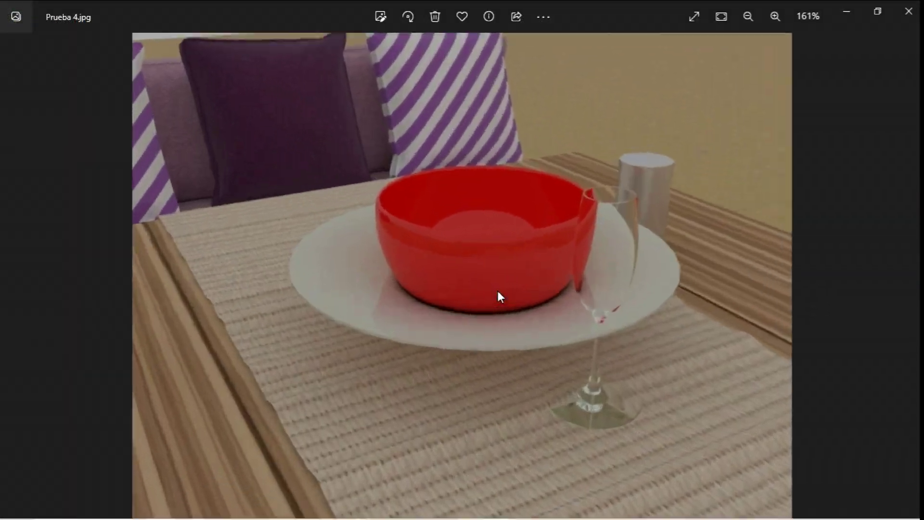
scroll(498, 291, "up", 2)
scroll(497, 287, "down", 2)
scroll(498, 291, "down", 2)
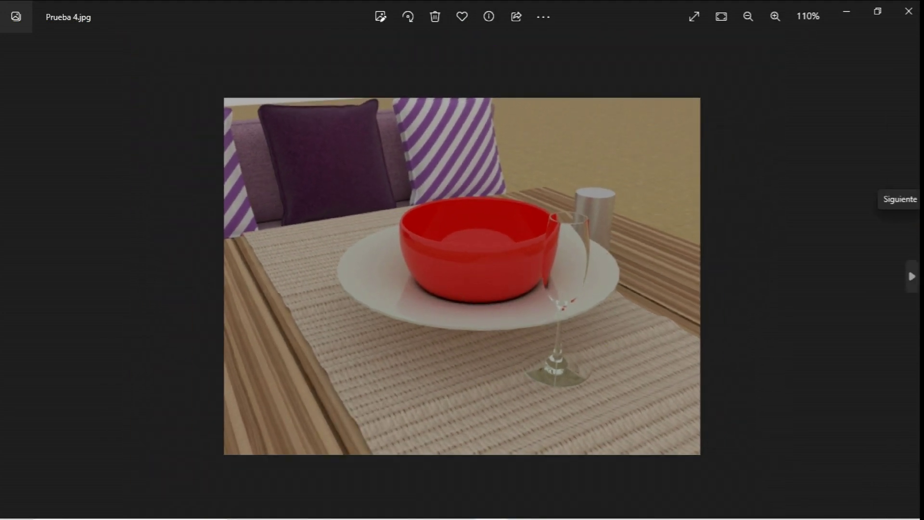
Page through Prueba 2, Prueba color 1 and Prueba 4, ending on Prueba 3.jpg.
left_click(912, 278)
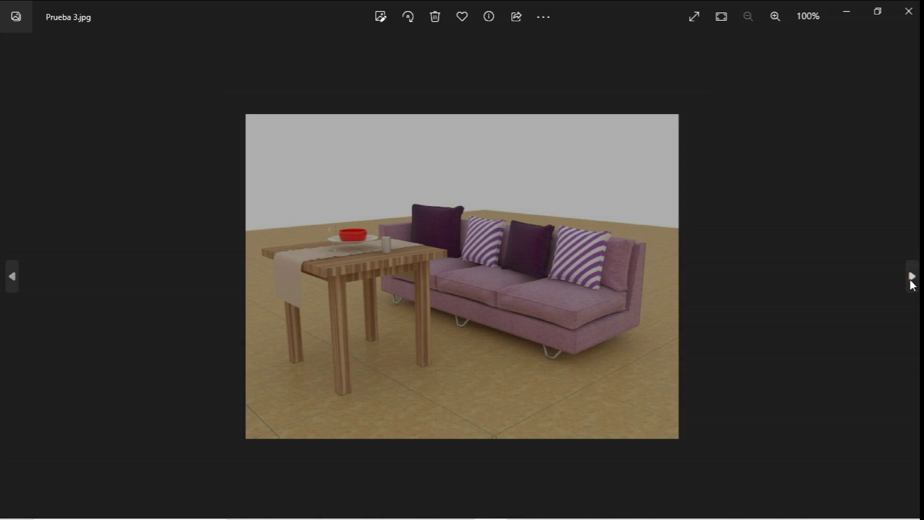
left_click(912, 282)
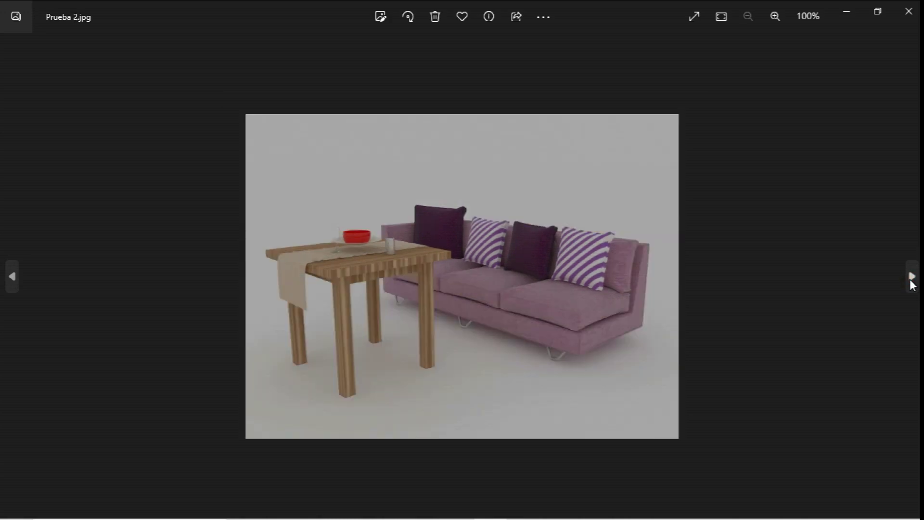
left_click(912, 282)
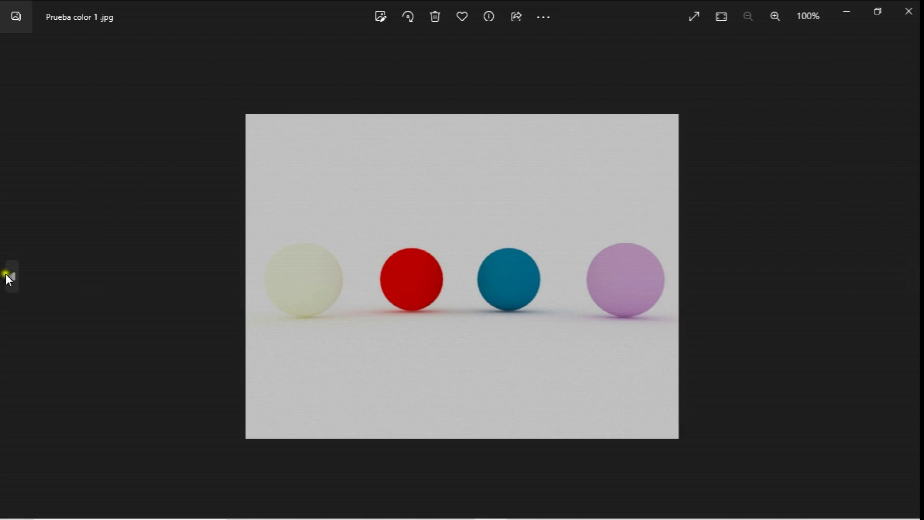
left_click(7, 275)
left_click(7, 275)
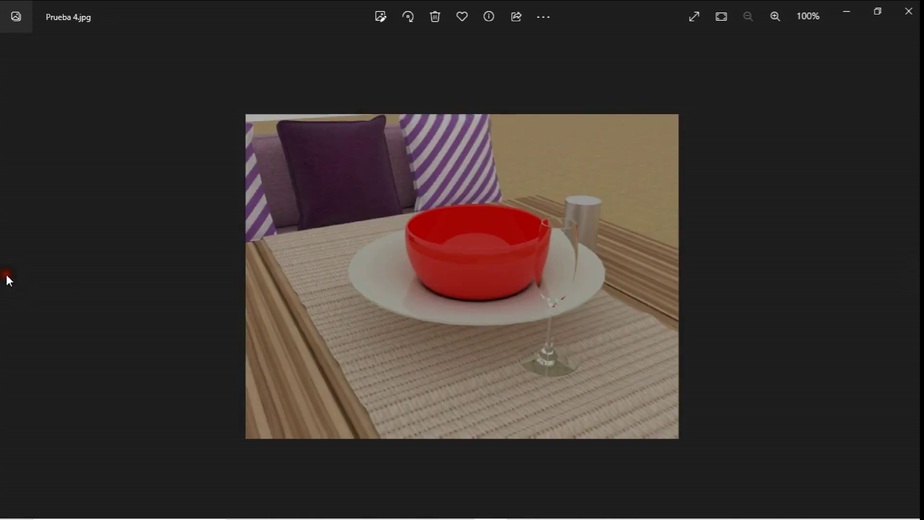
left_click(906, 264)
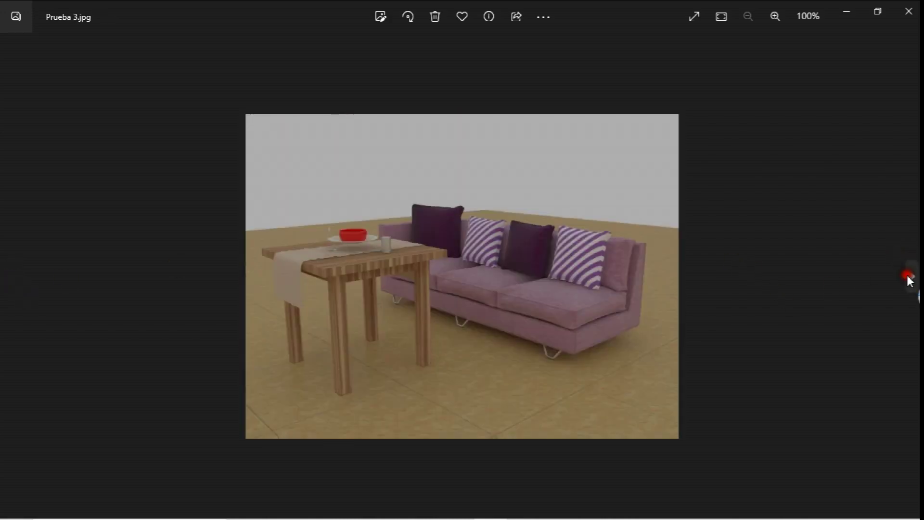